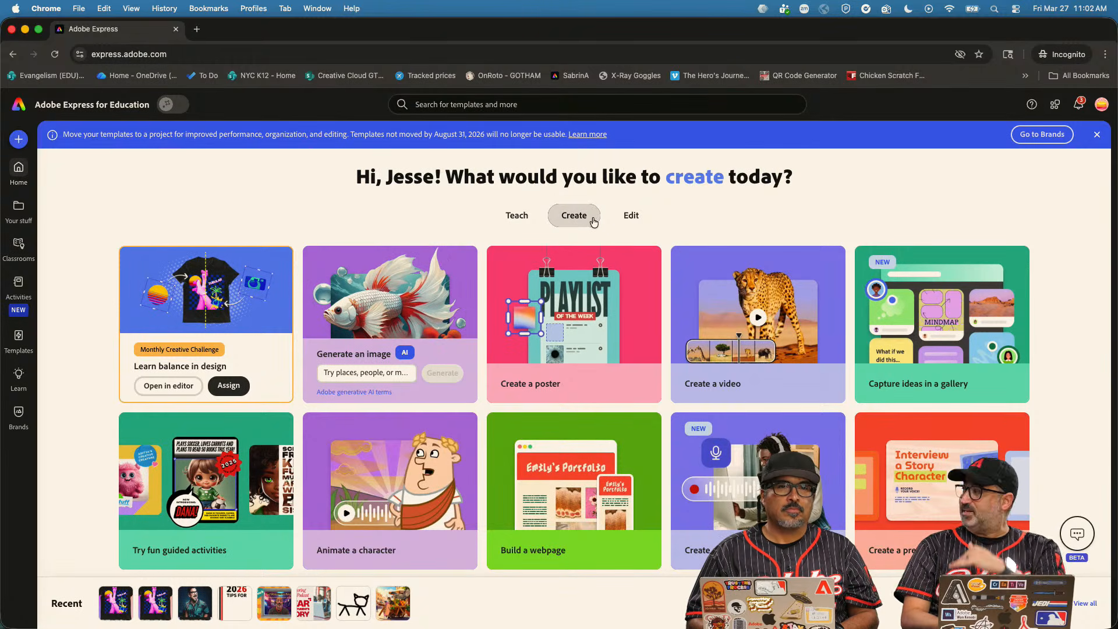
Open Adobe Podcast's Record a podcast page in a new tab from Adobe Express's Create a podcast card.
scroll(598, 315, "down", 2)
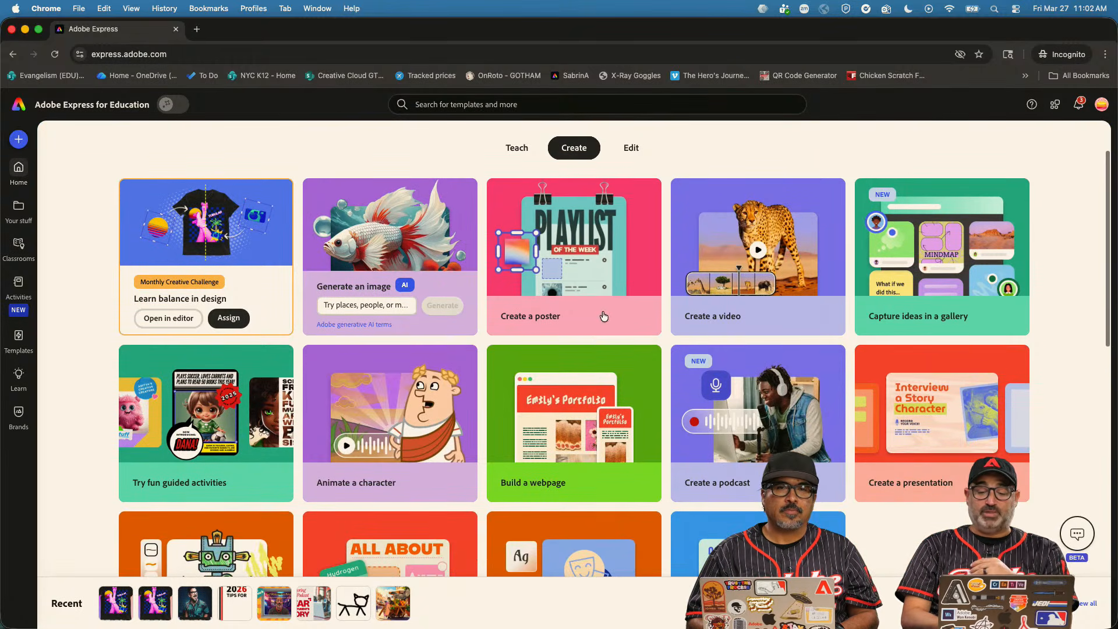
left_click(774, 411)
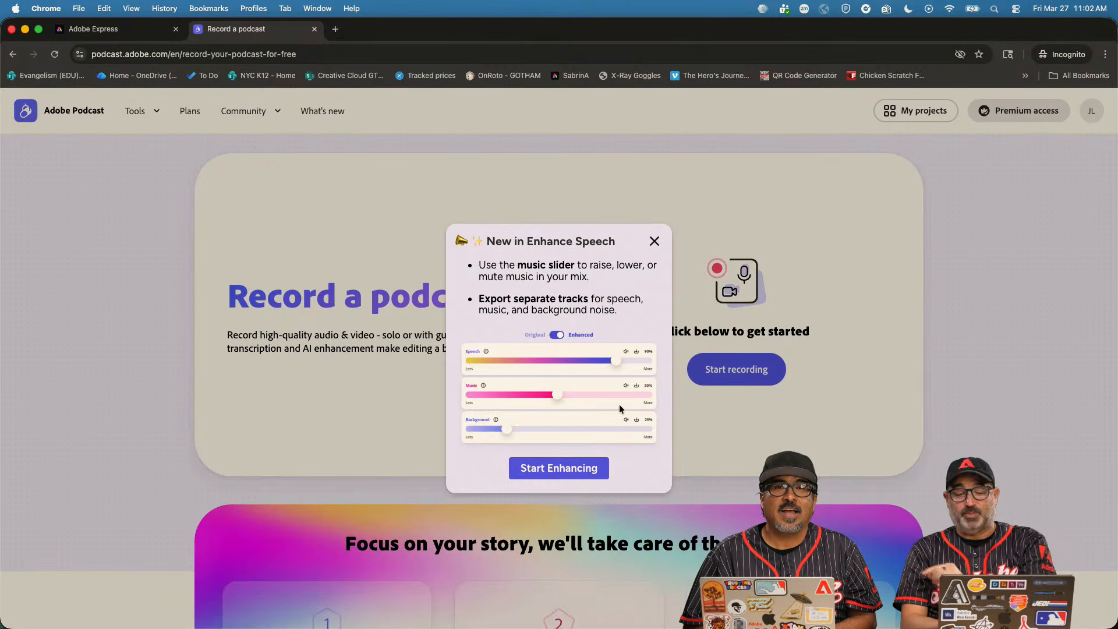
Dismiss the Enhance Speech announcement, go to the home page, and switch to the signed-in Podcast window.
left_click(655, 242)
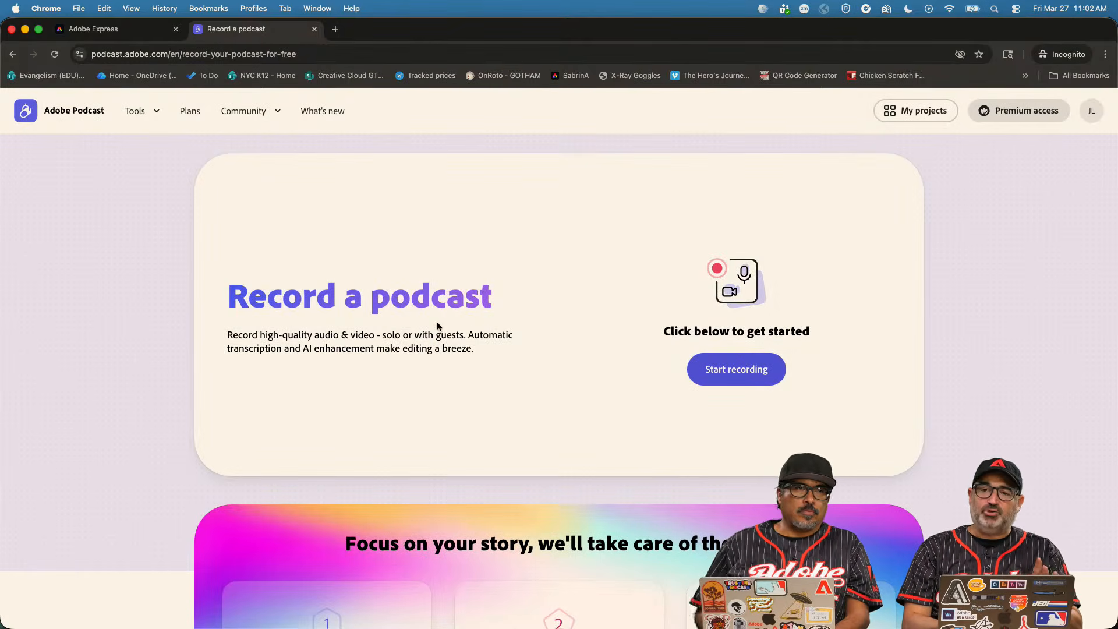
left_click(317, 8)
left_click(75, 187)
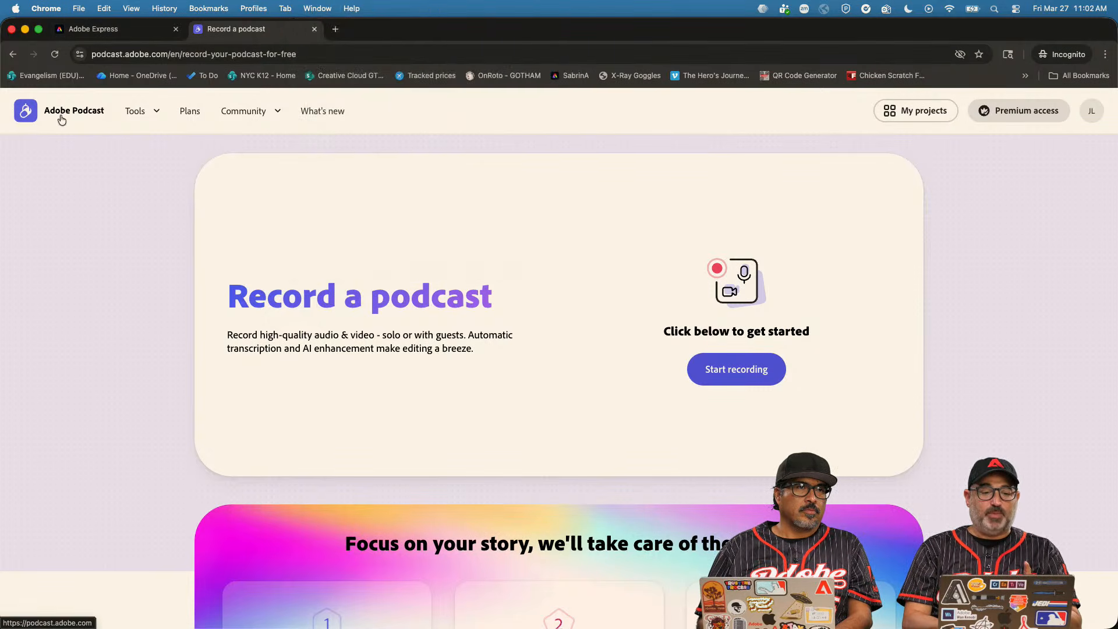
left_click(61, 120)
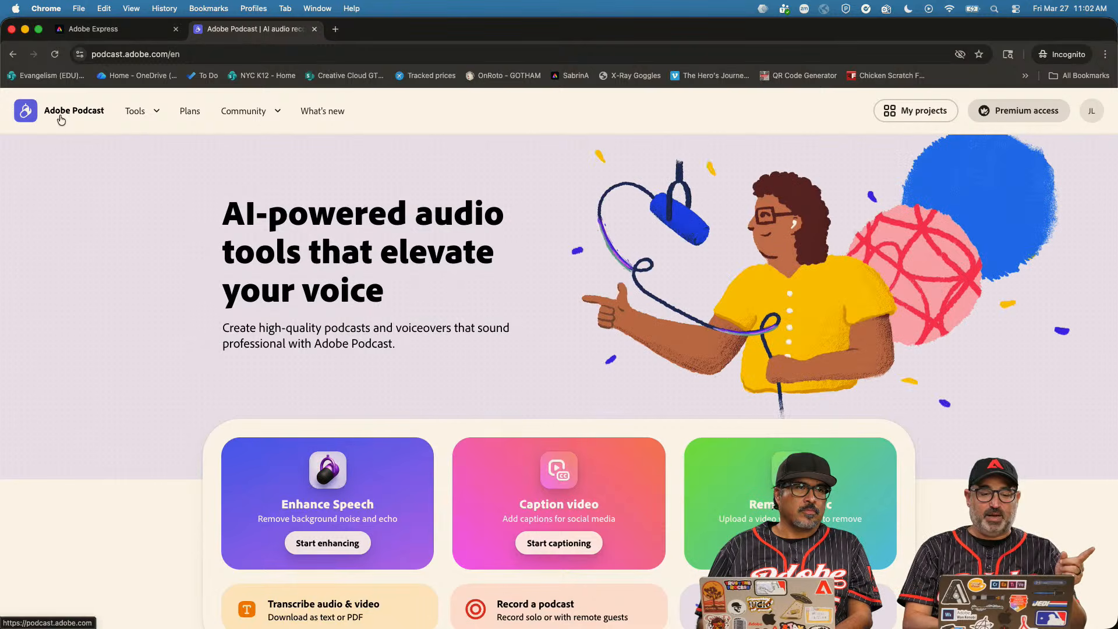
left_click(318, 9)
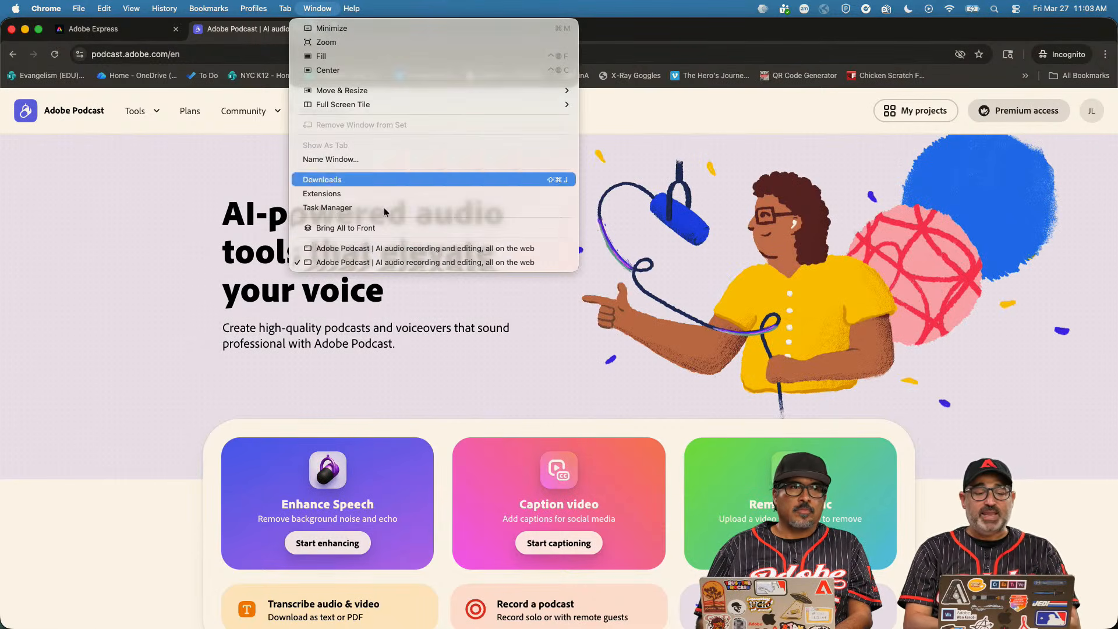
left_click(393, 250)
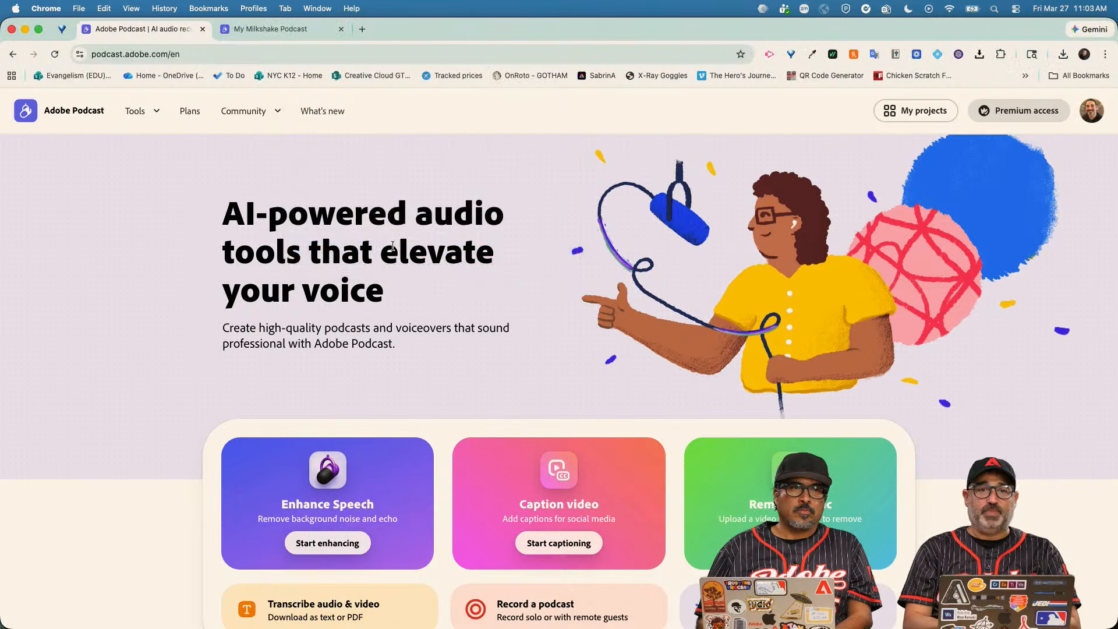
Open the Enhance Speech v2 tool from its card on the home page.
scroll(462, 369, "down", 4)
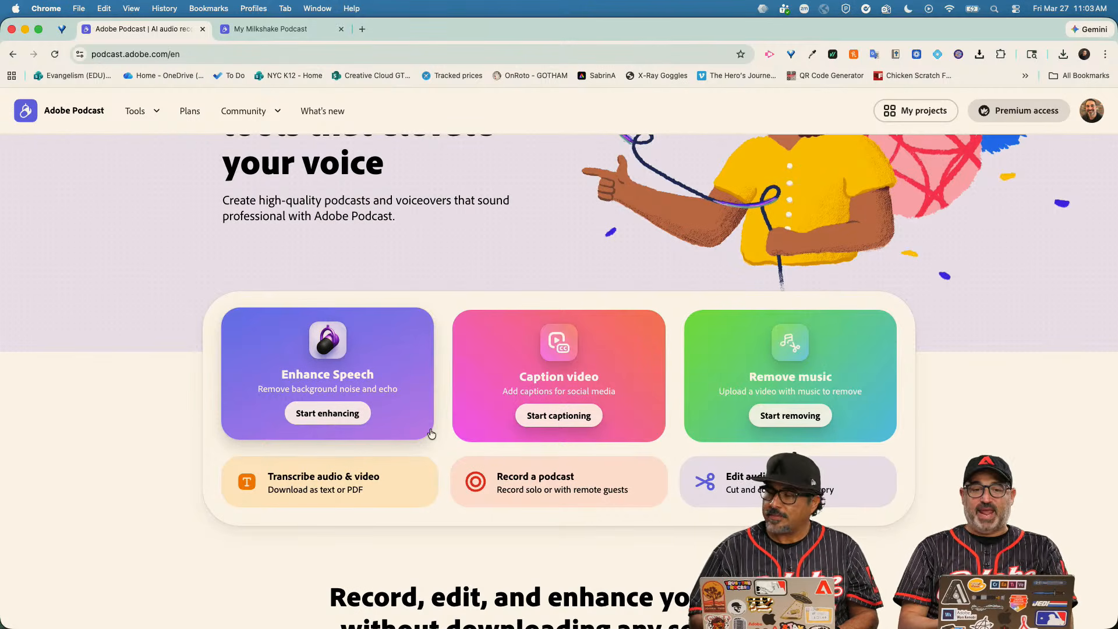
left_click(333, 416)
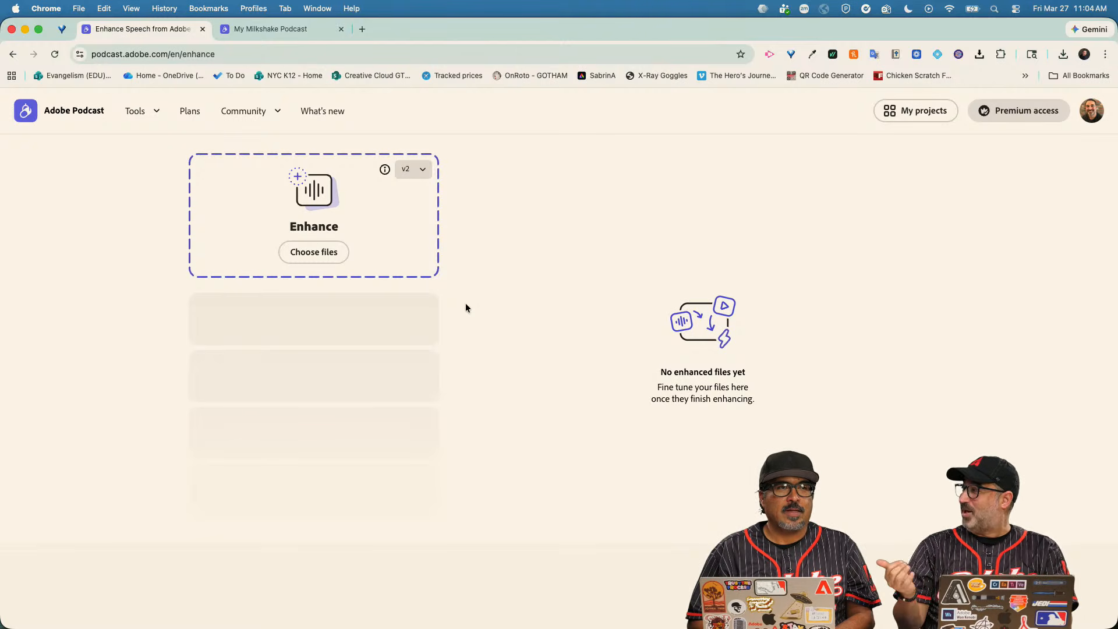
Upload IMG_8963.MOV from the Desktop to Enhance Speech.
left_click(330, 257)
left_click(472, 259)
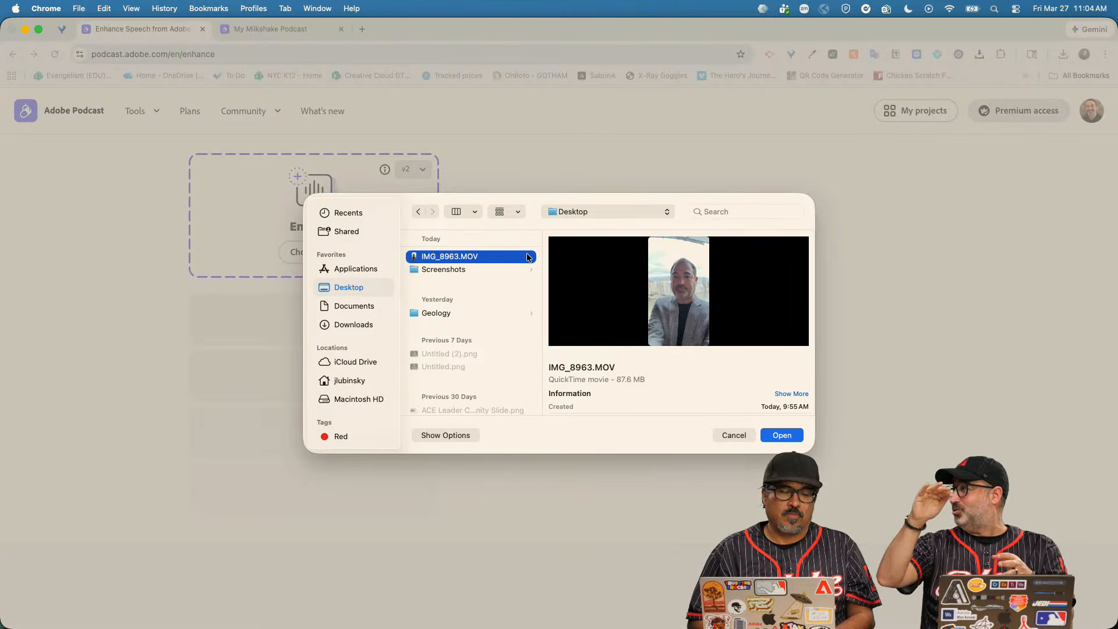
left_click(785, 435)
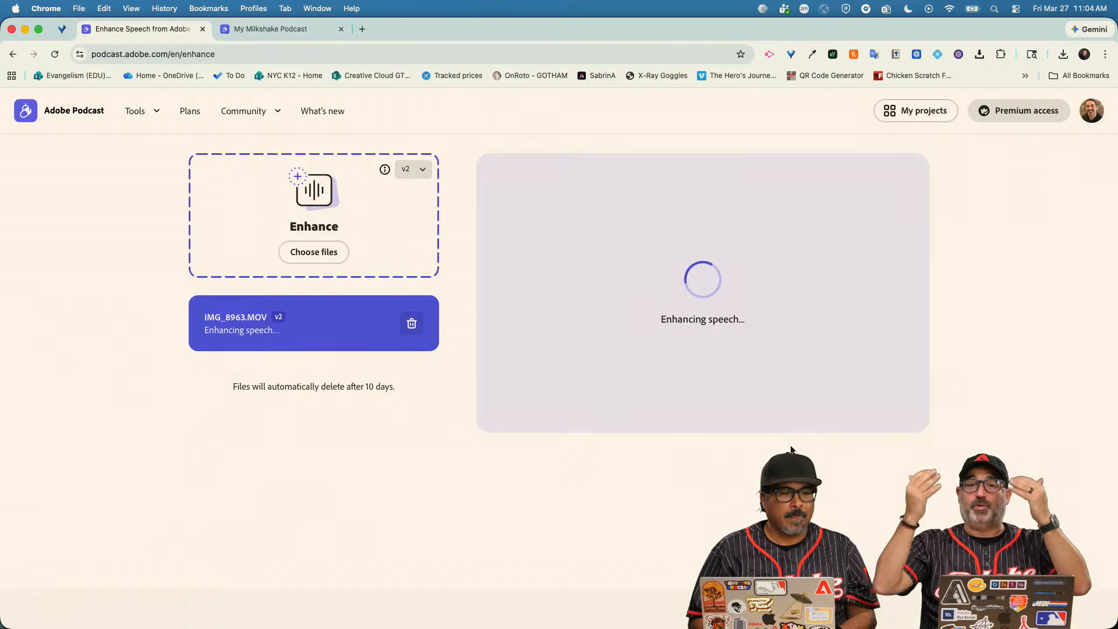
Play the original IMG_8963.MOV from the Desktop folder in QuickTime Player.
mouse_move(110, 628)
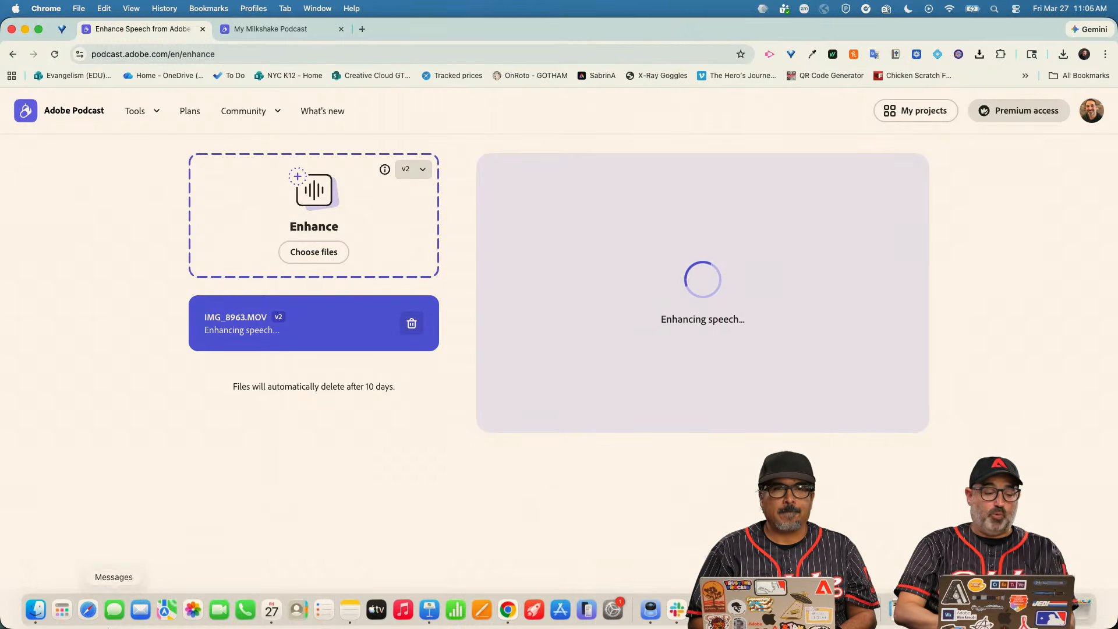
left_click(36, 610)
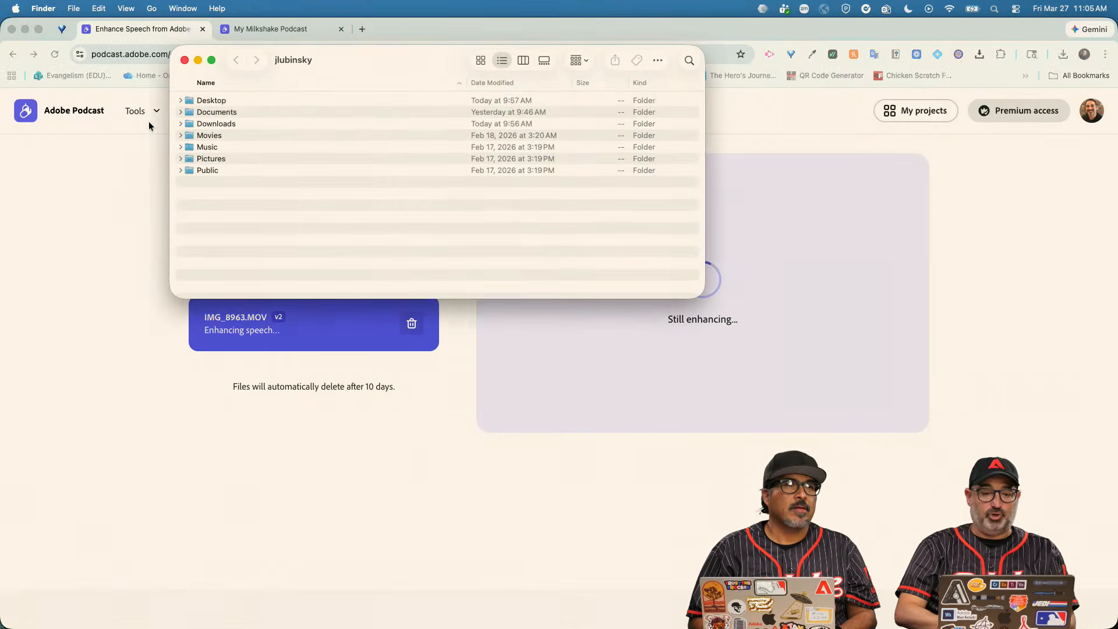
double_click(210, 102)
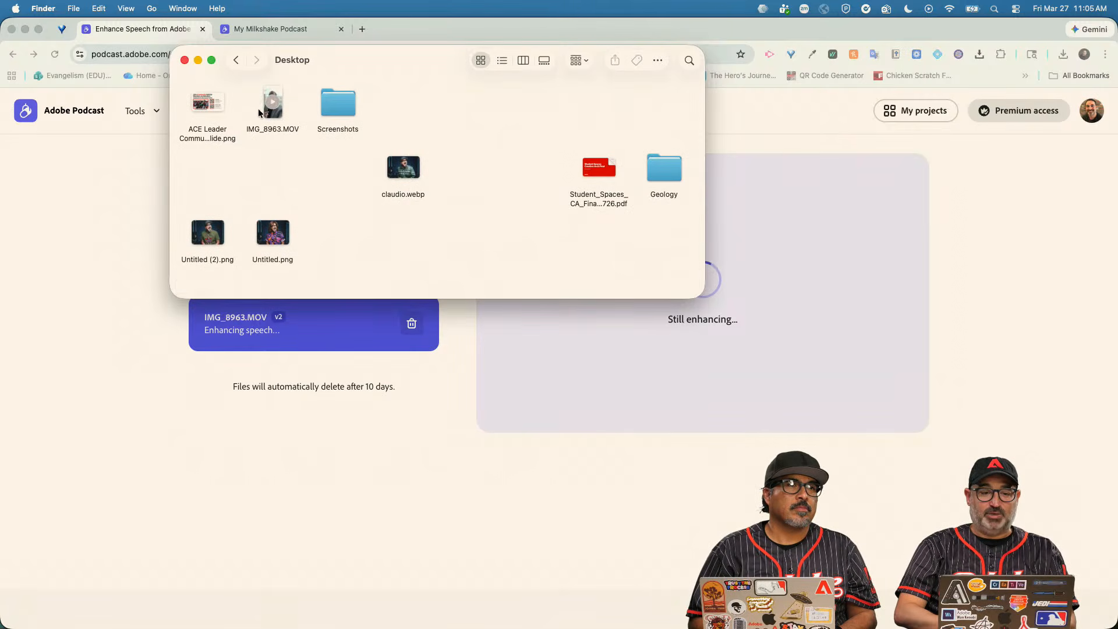
double_click(274, 105)
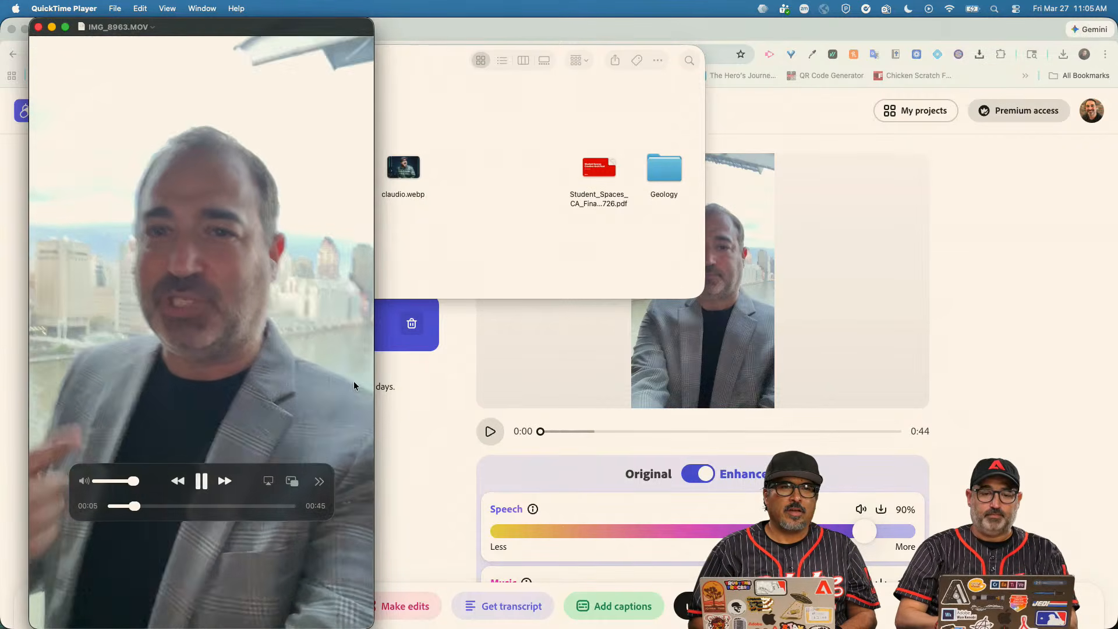
Close the Desktop folder, then pause and close the QuickTime video window.
left_click(439, 69)
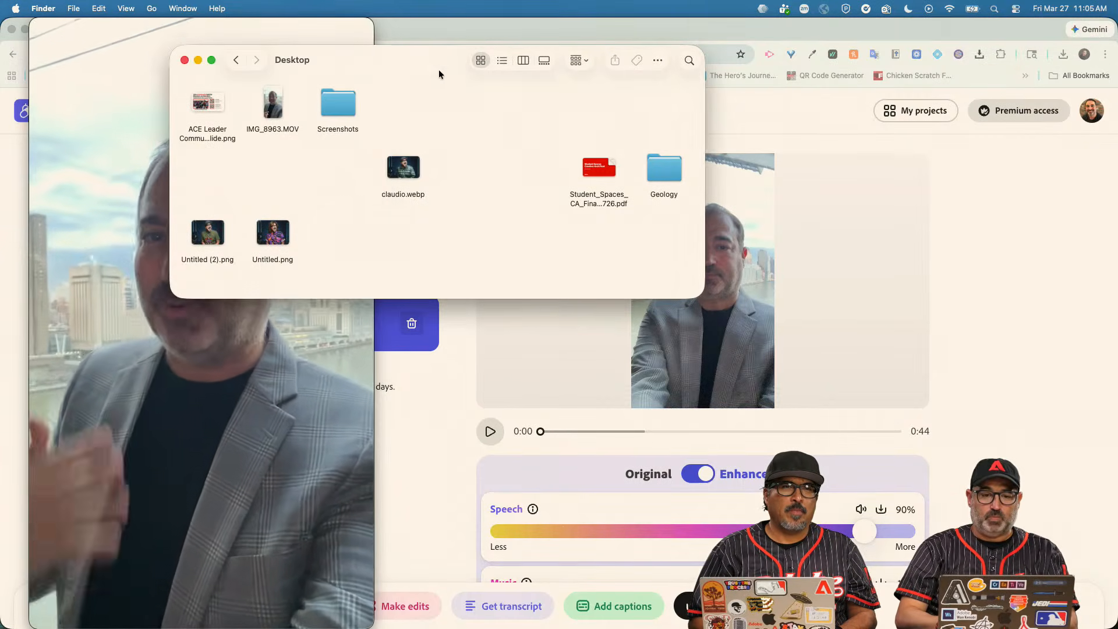
left_click(183, 58)
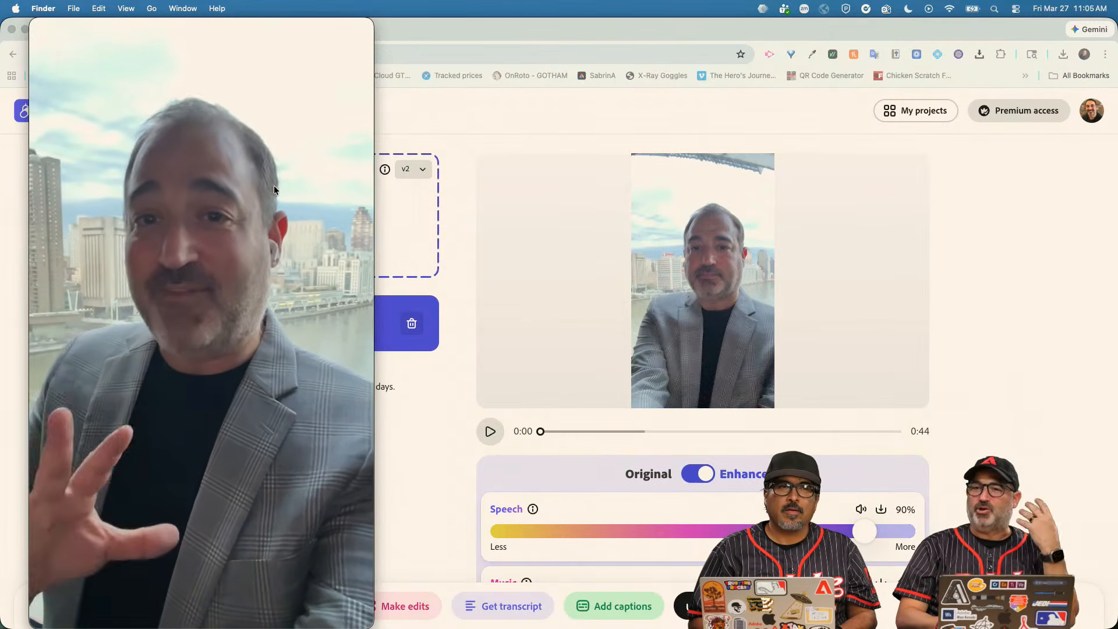
mouse_move(180, 192)
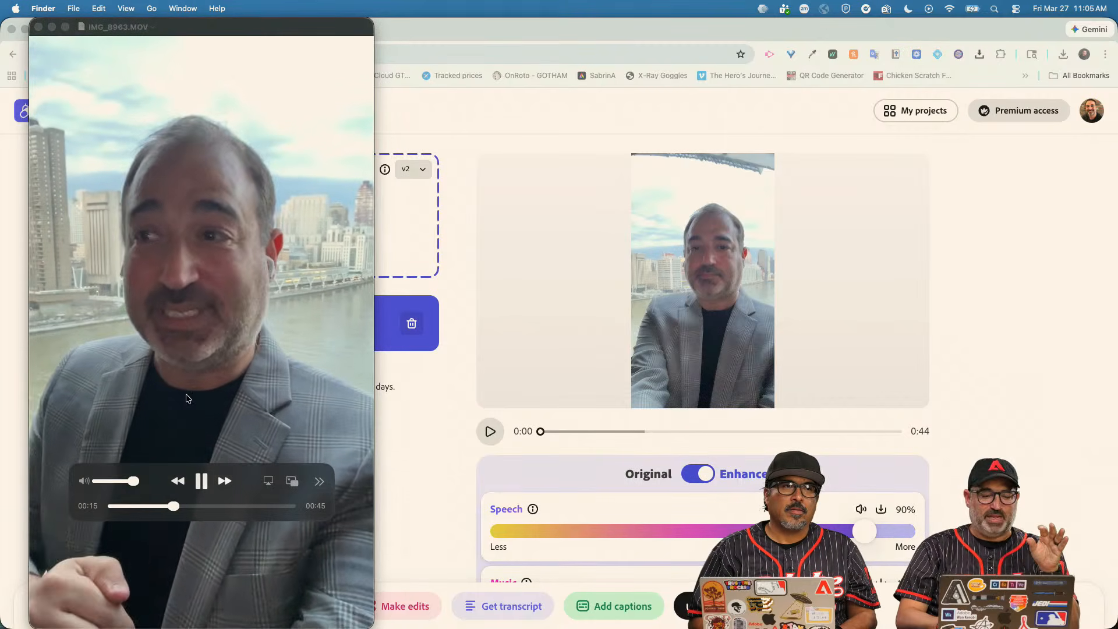
left_click(201, 482)
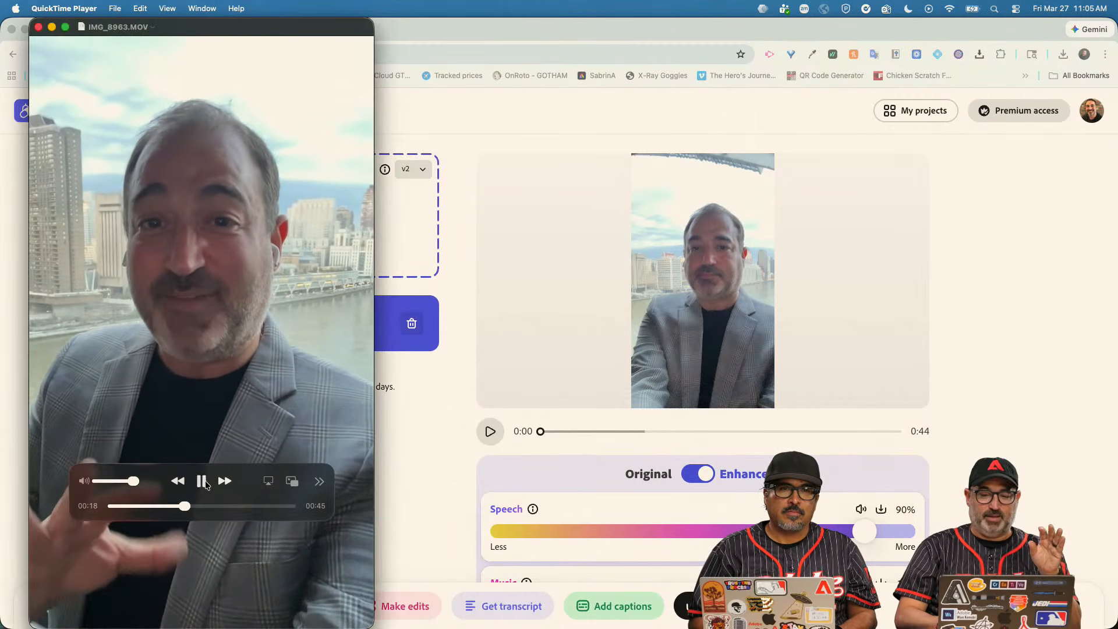
left_click(39, 28)
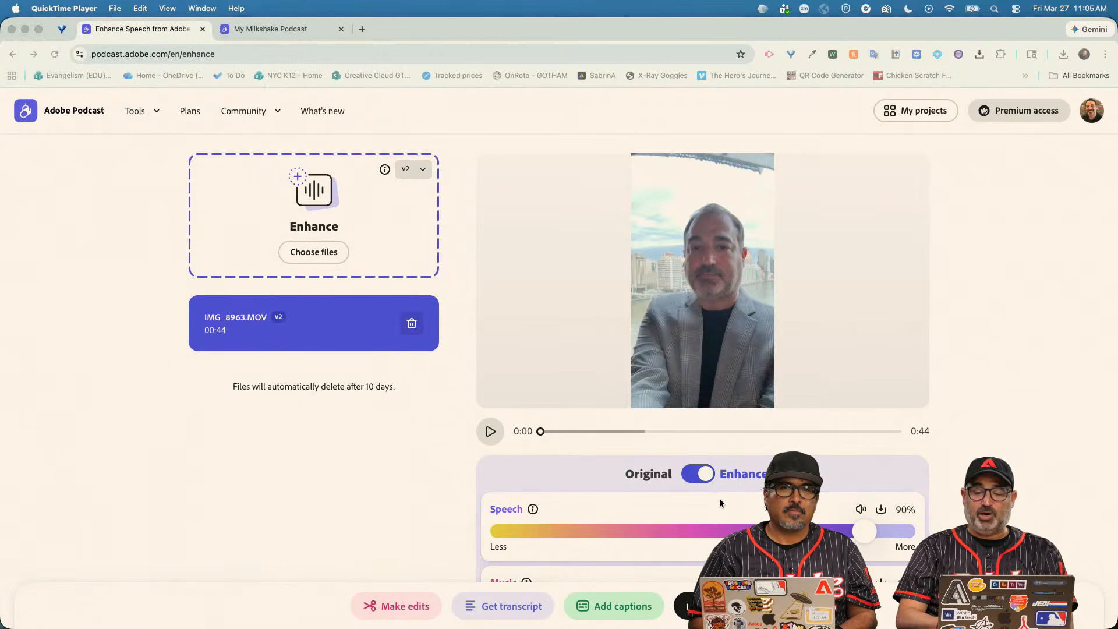
Play the enhanced clip preview and pause it at 0:06.
scroll(809, 439, "down", 3)
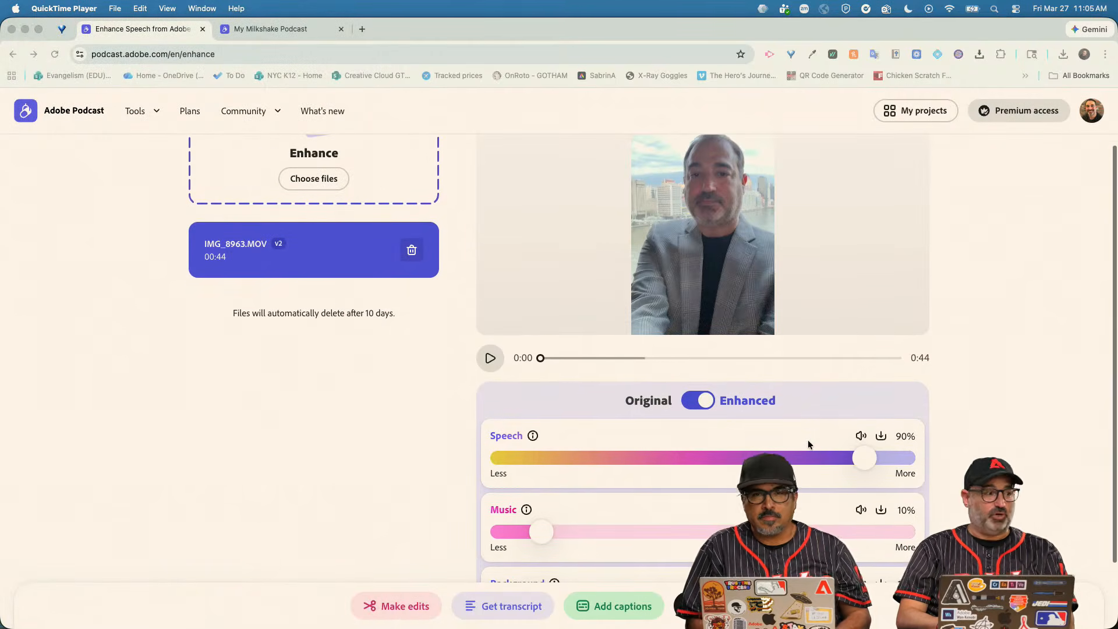
left_click(491, 358)
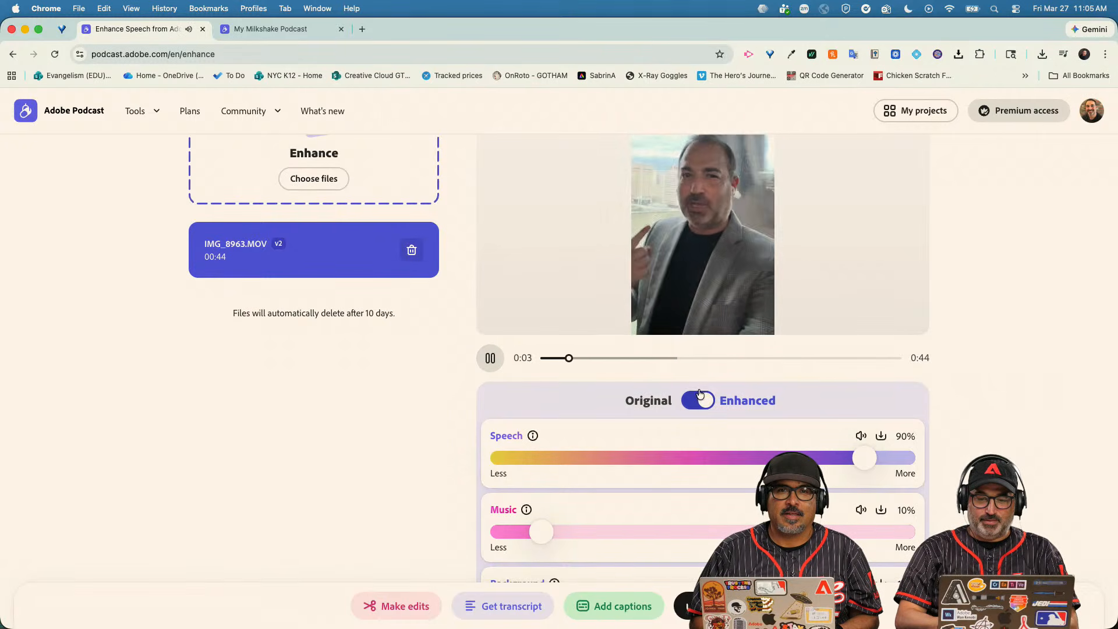
scroll(692, 335, "up", 3)
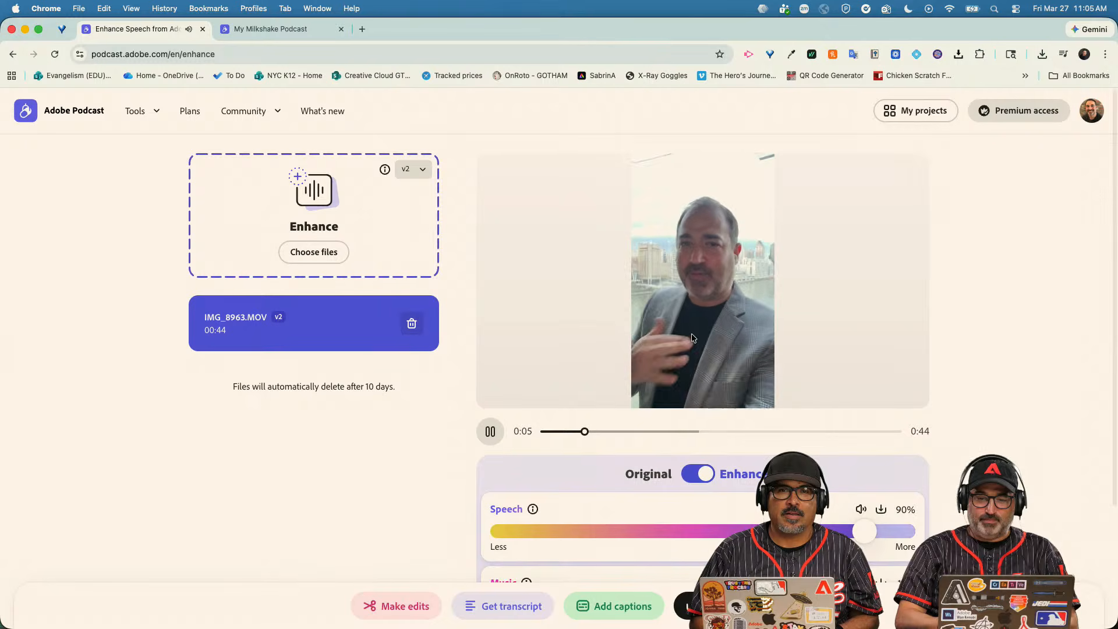
left_click(490, 431)
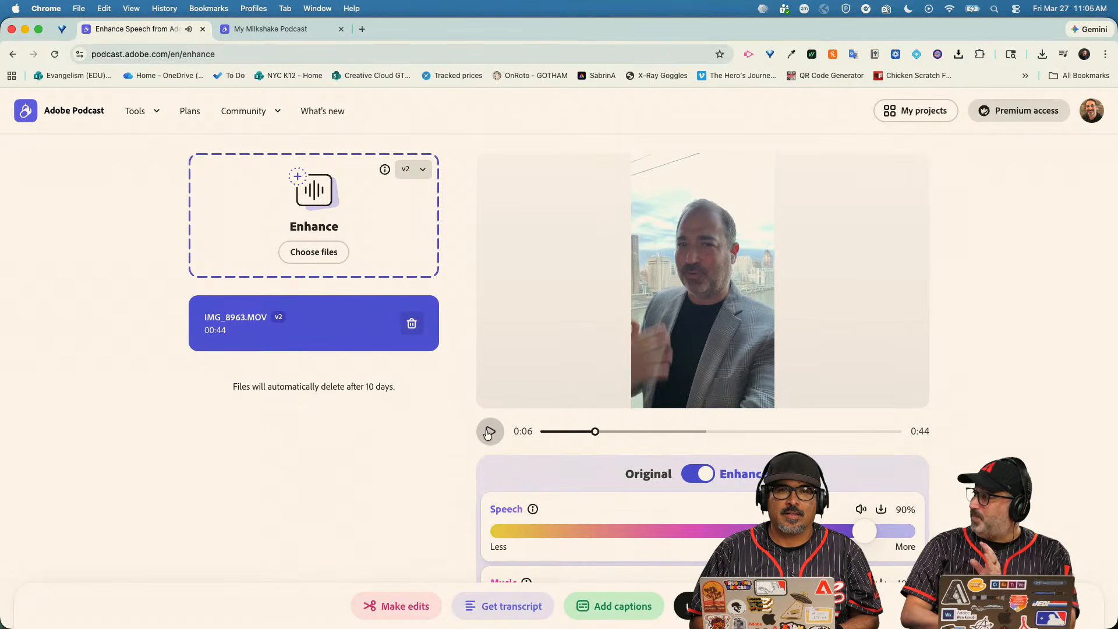
Scroll down to review the Speech 90%, Music 10% and Background 10% sliders.
scroll(488, 434, "down", 3)
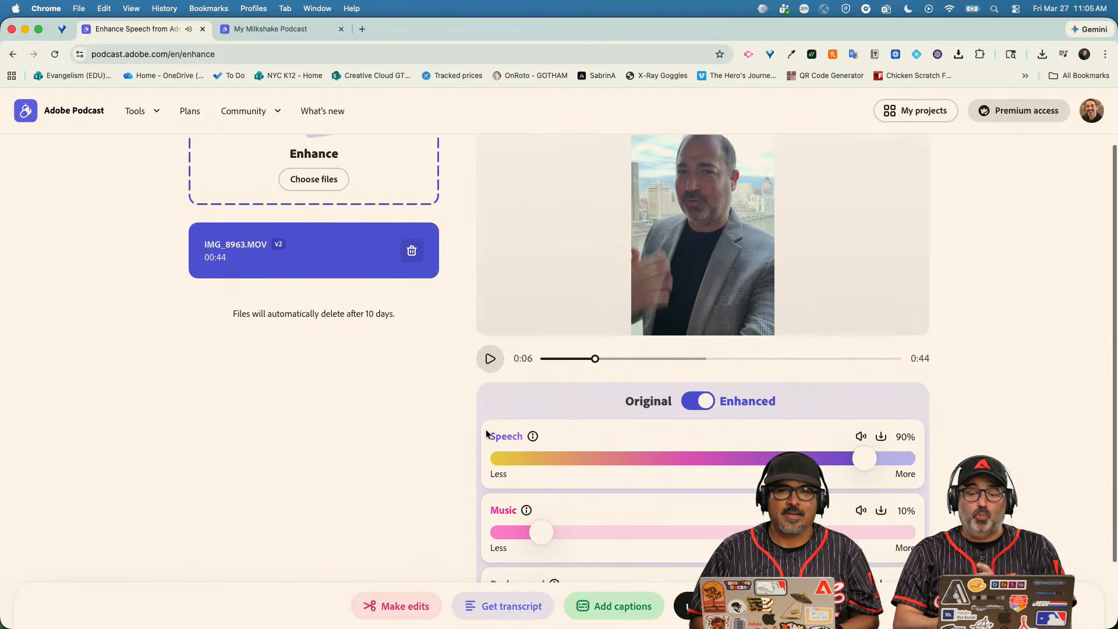
scroll(714, 411, "down", 1)
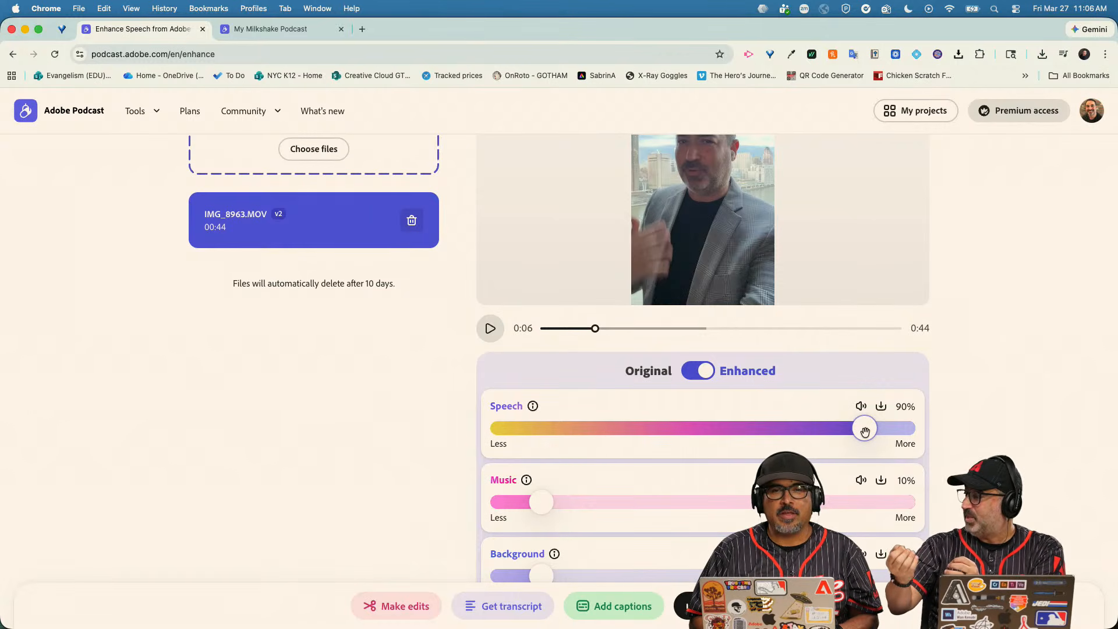
scroll(865, 431, "down", 1)
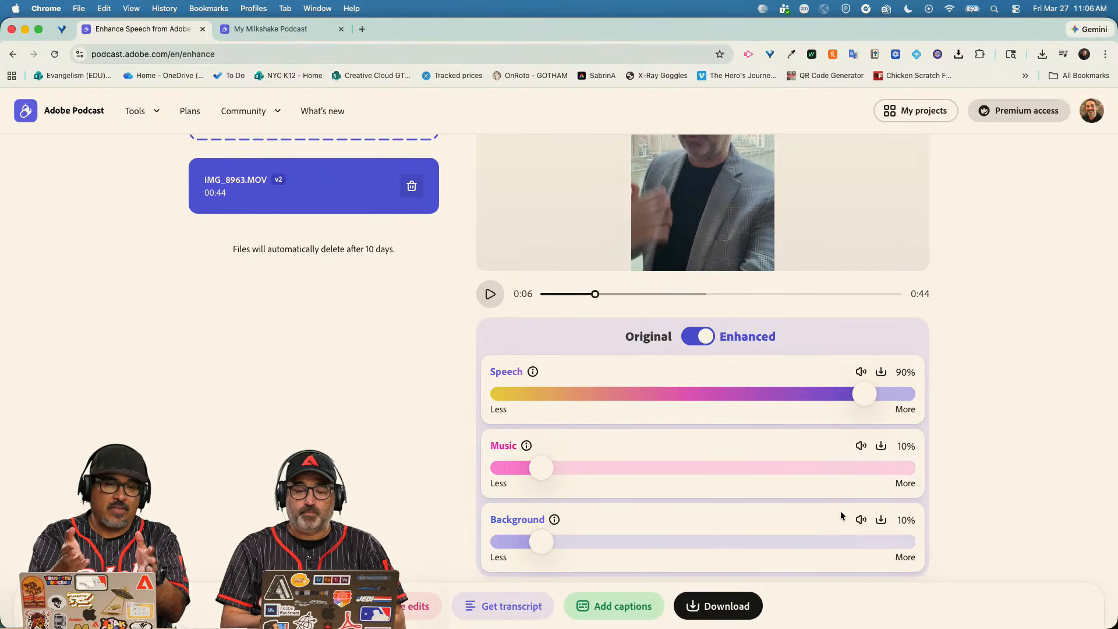
scroll(622, 343, "up", 2)
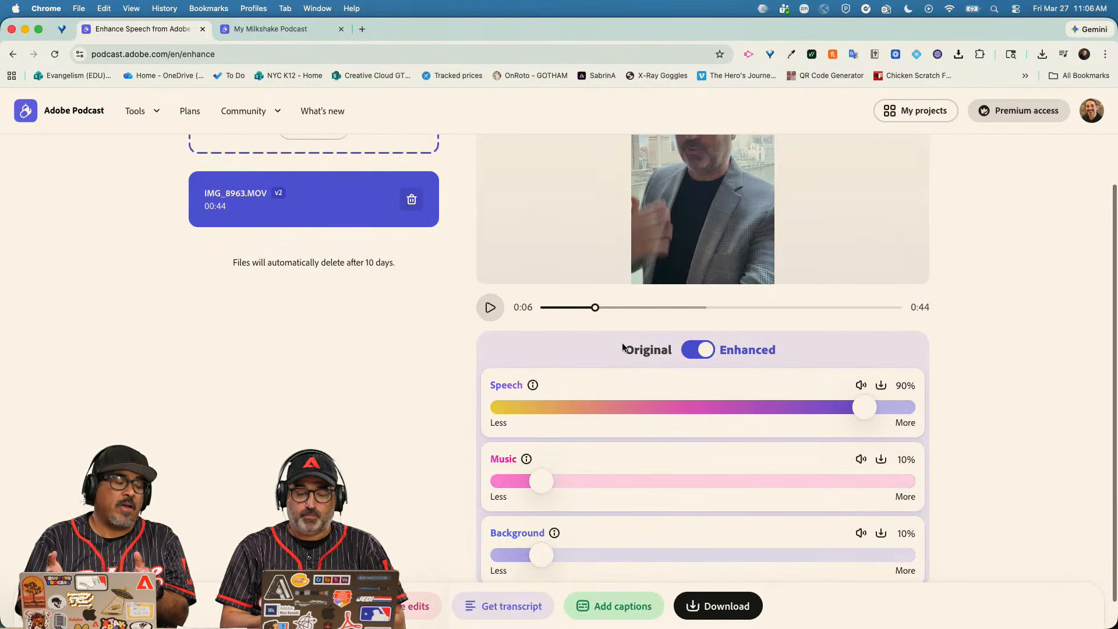
scroll(623, 347, "up", 1)
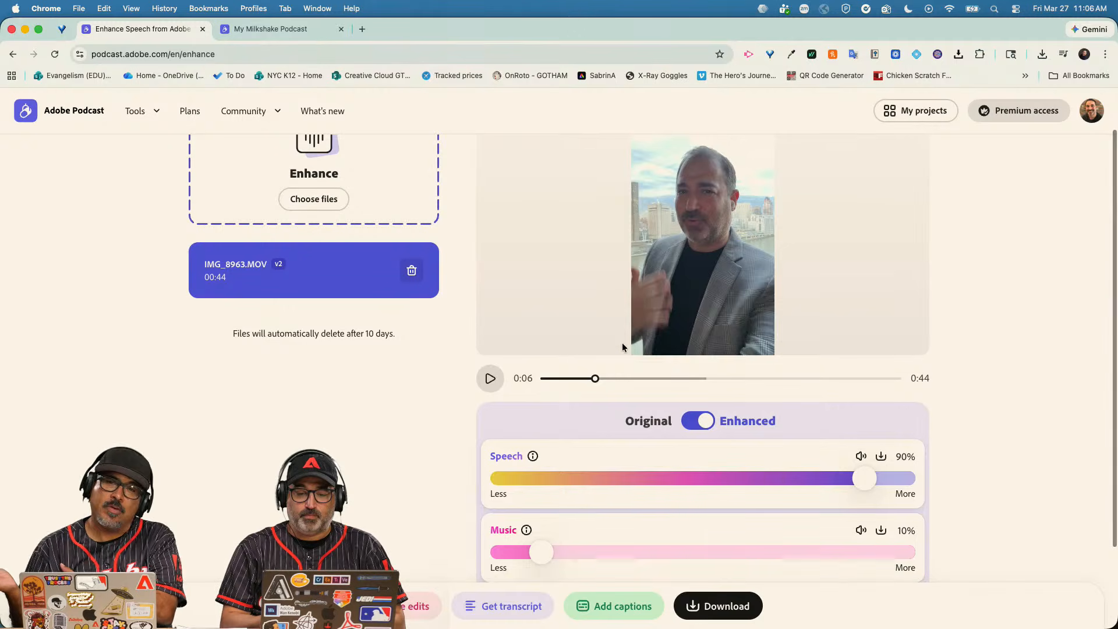
scroll(622, 344, "down", 2)
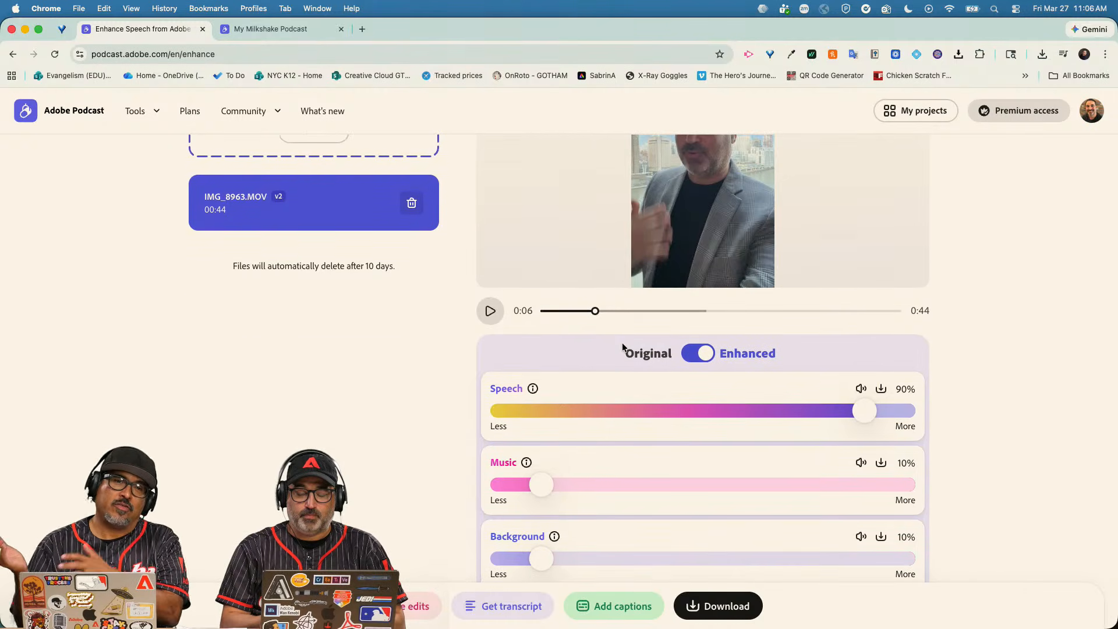
scroll(622, 347, "up", 4)
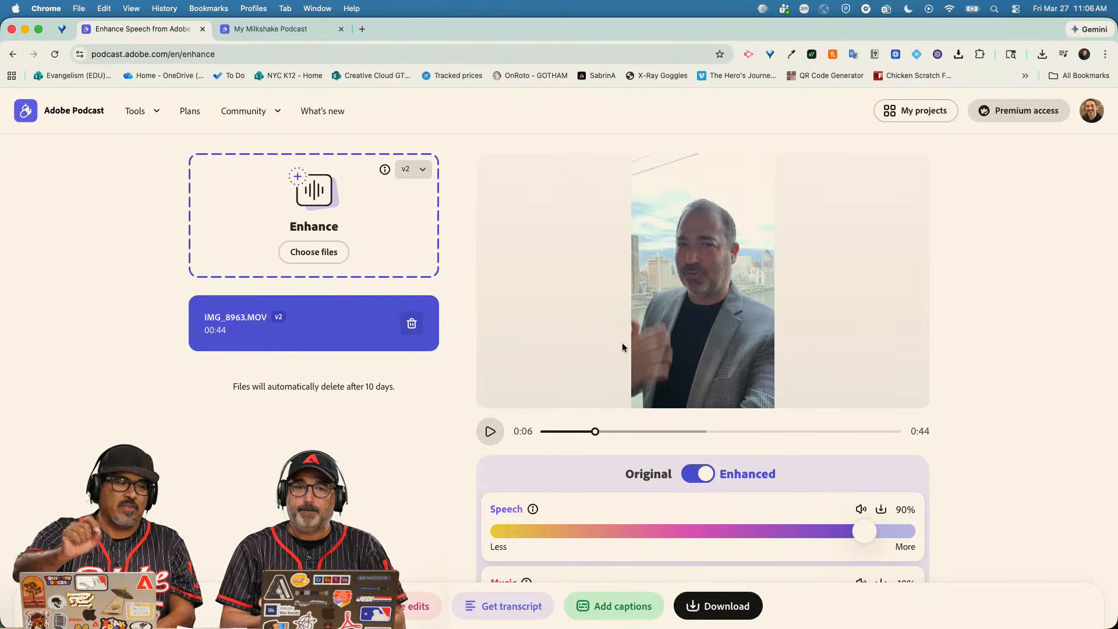
scroll(622, 345, "down", 2)
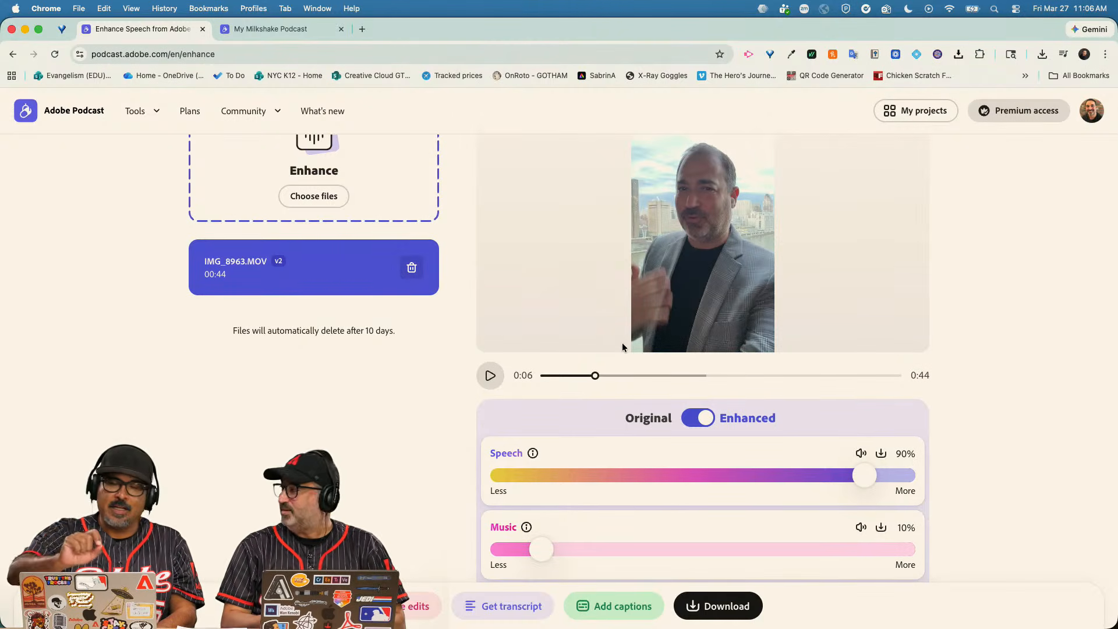
scroll(623, 348, "down", 3)
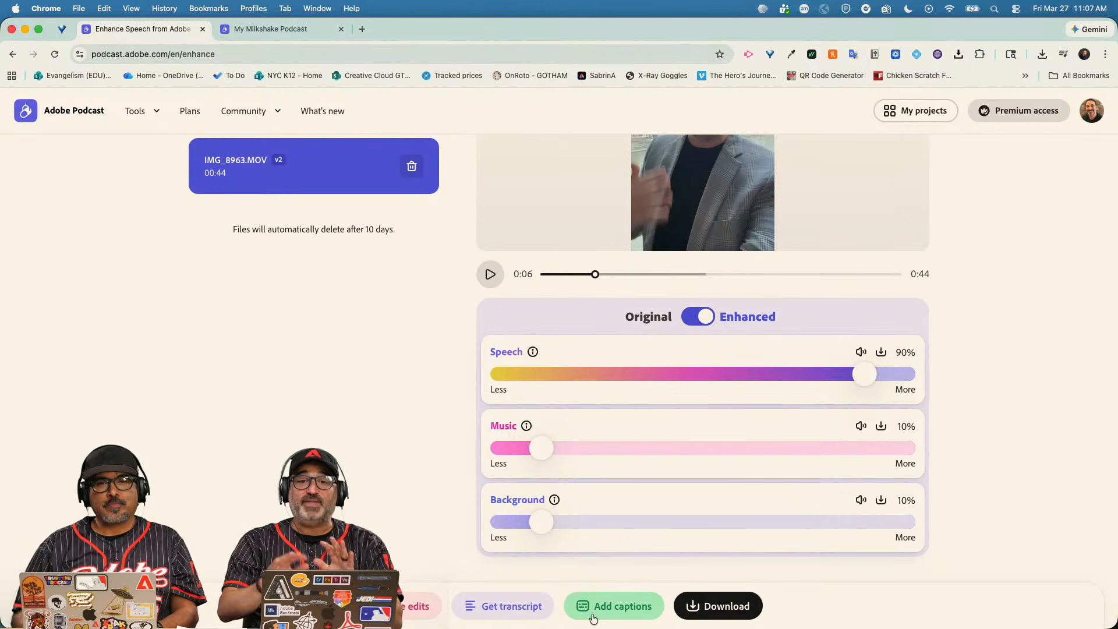
scroll(369, 493, "up", 3)
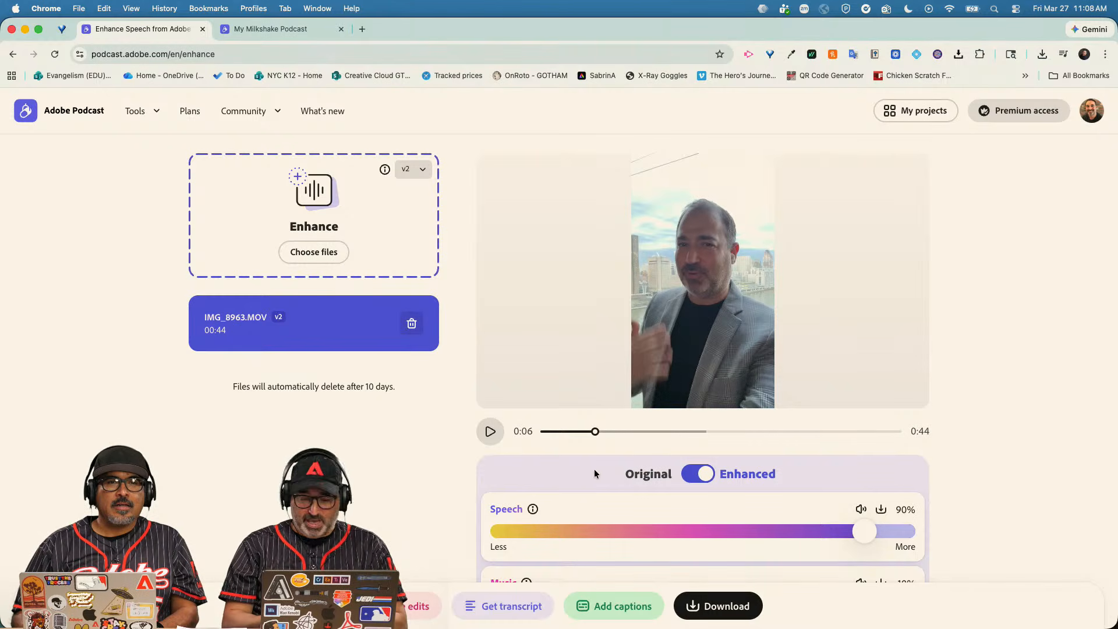
Return to the Adobe Podcast home page and open the Record a podcast tool.
left_click(59, 115)
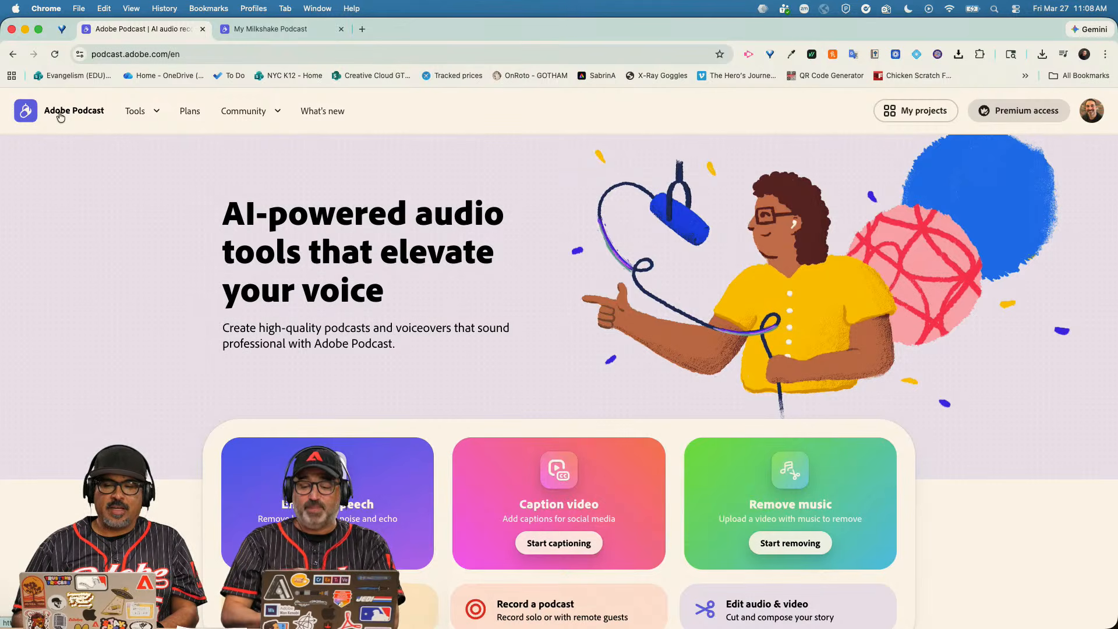
scroll(303, 135, "down", 3)
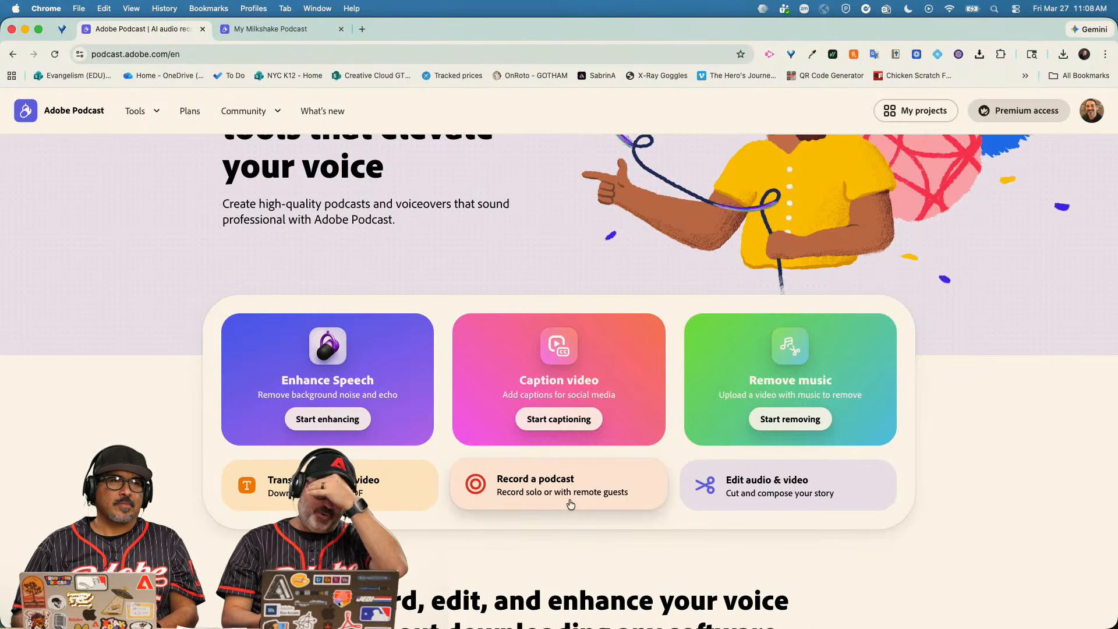
left_click(570, 505)
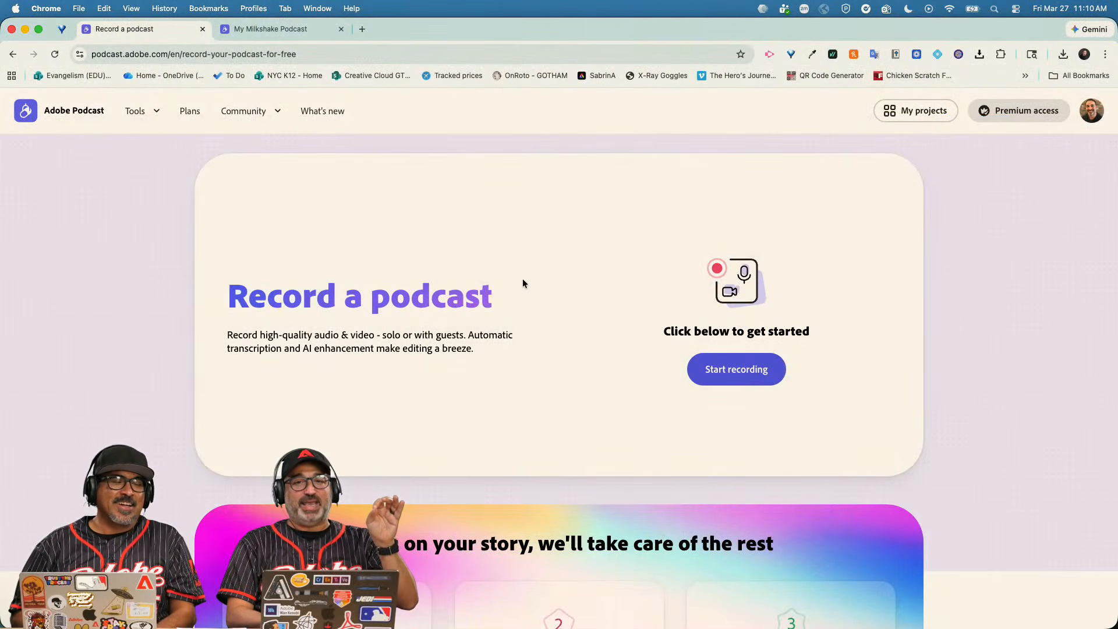
Start a new untitled project and record a roughly 12-second webcam clip.
left_click(737, 372)
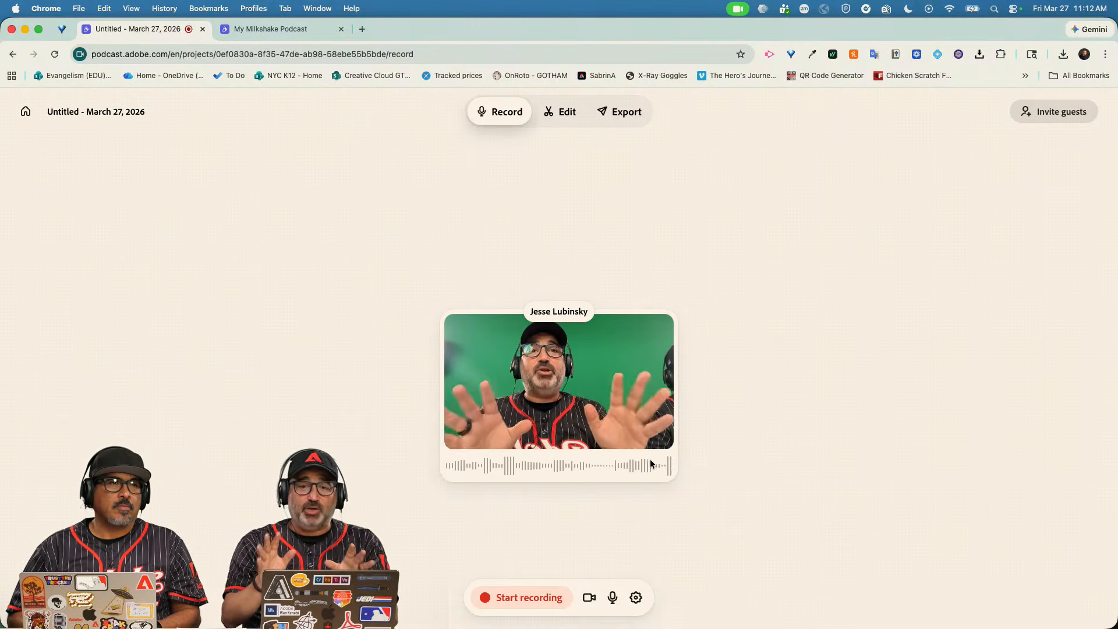
left_click(523, 598)
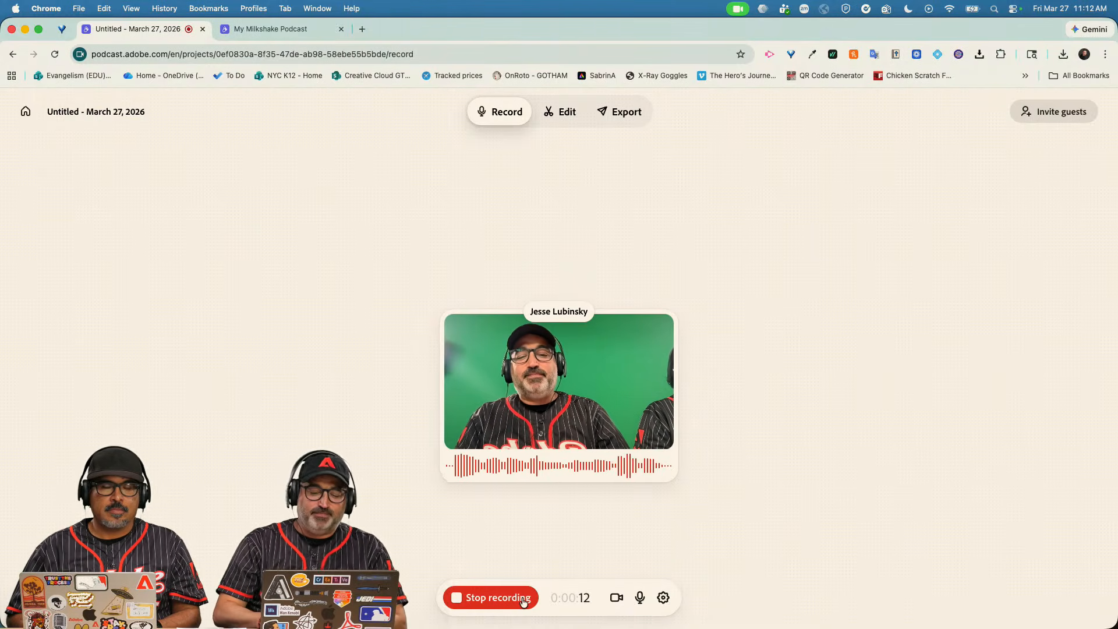
left_click(523, 599)
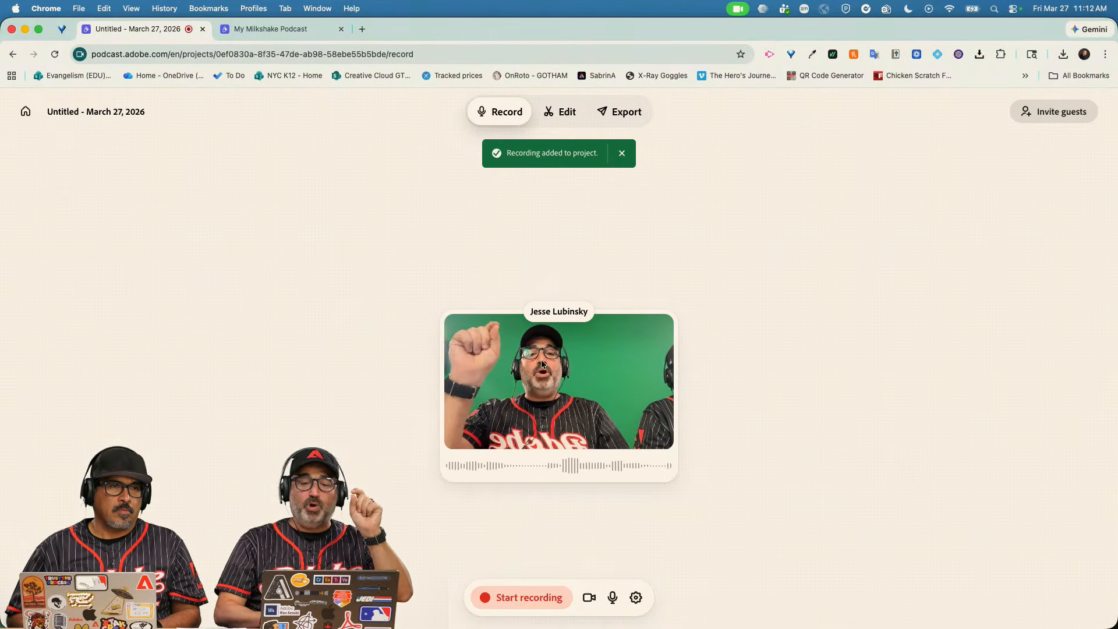
Switch to editing the recorded project and play back the recording.
left_click(569, 118)
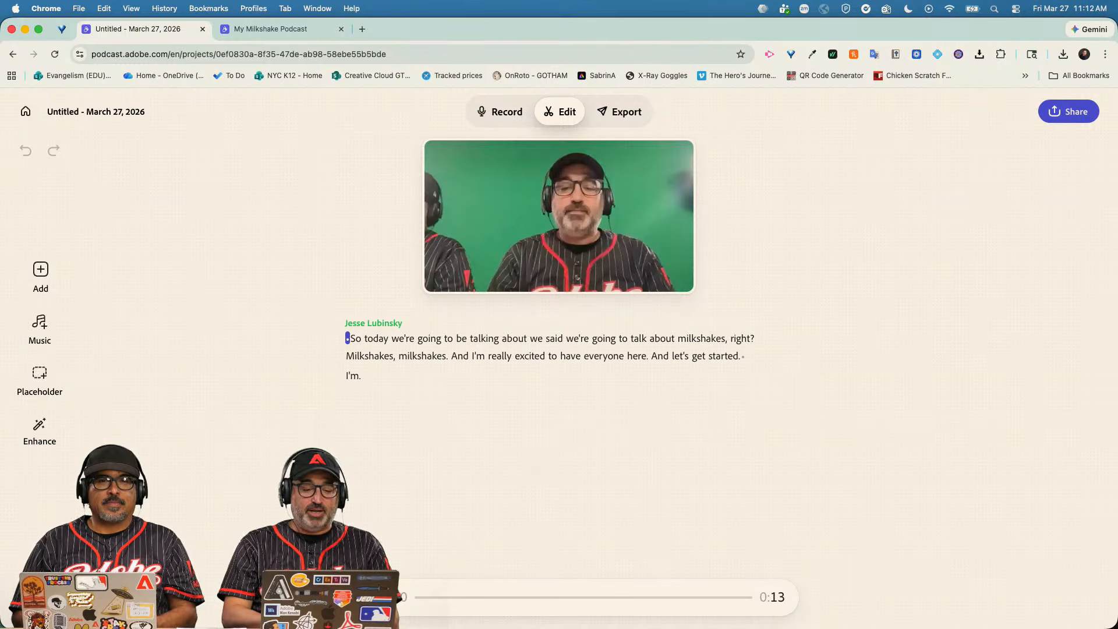
key("space")
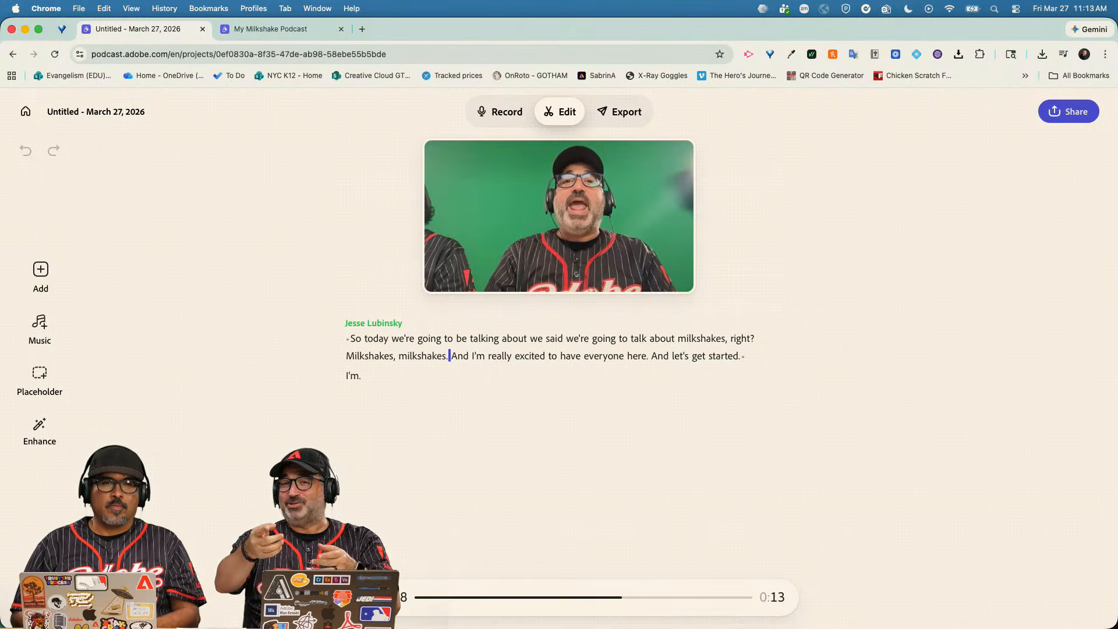
key("space")
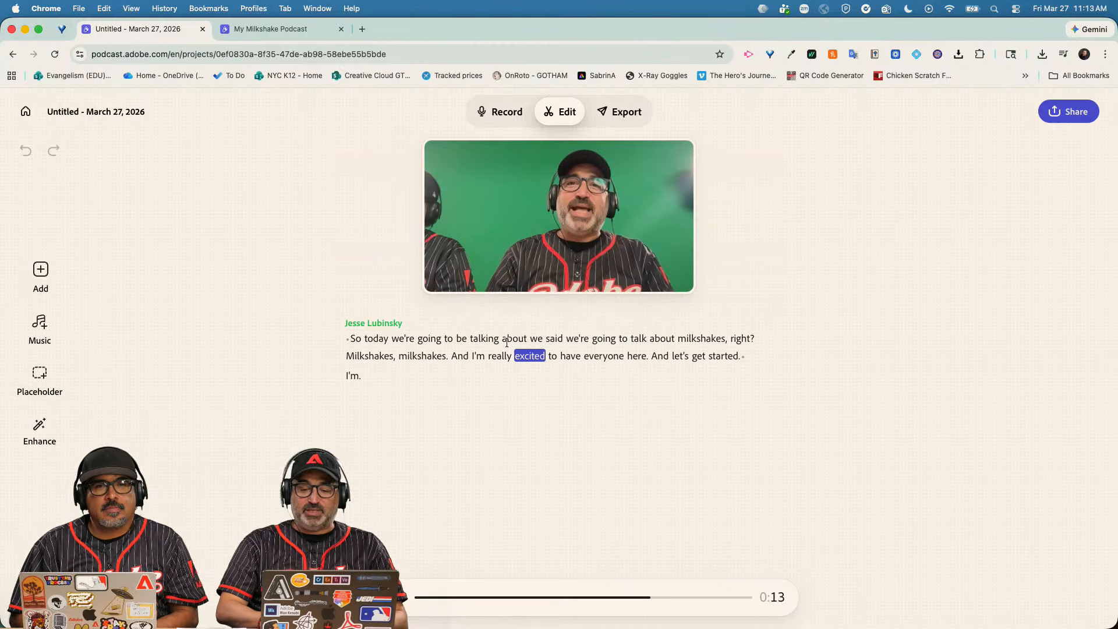
Delete the repeated phrase "we said we're going to talk about milkshakes, right? Milkshakes," from the transcript.
left_click_drag(529, 338, 393, 361)
left_click(554, 341)
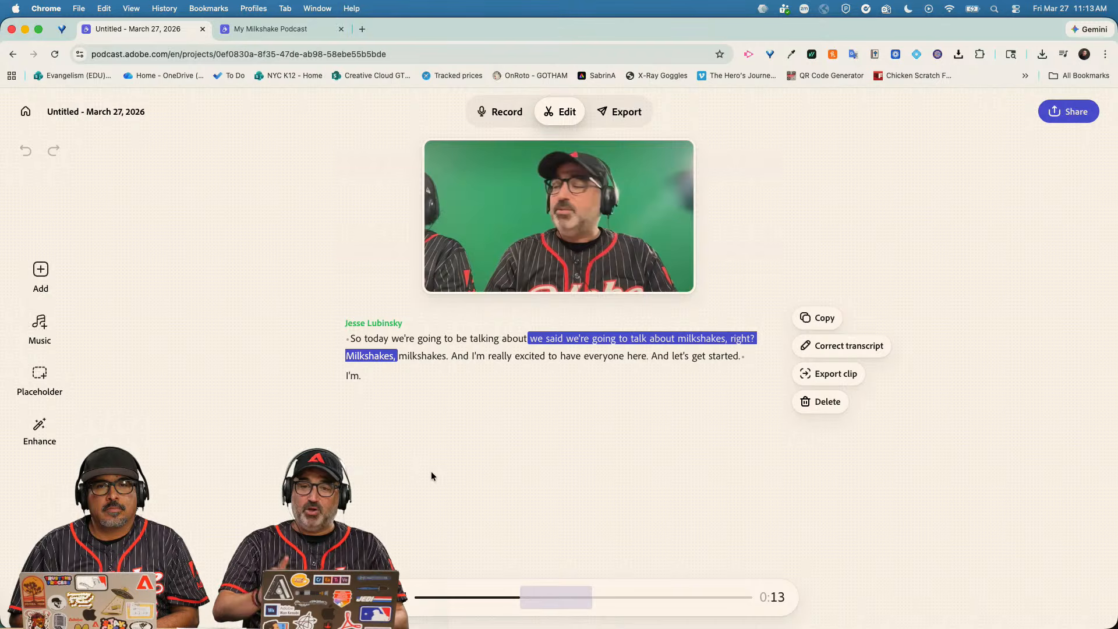
key("BackSpace")
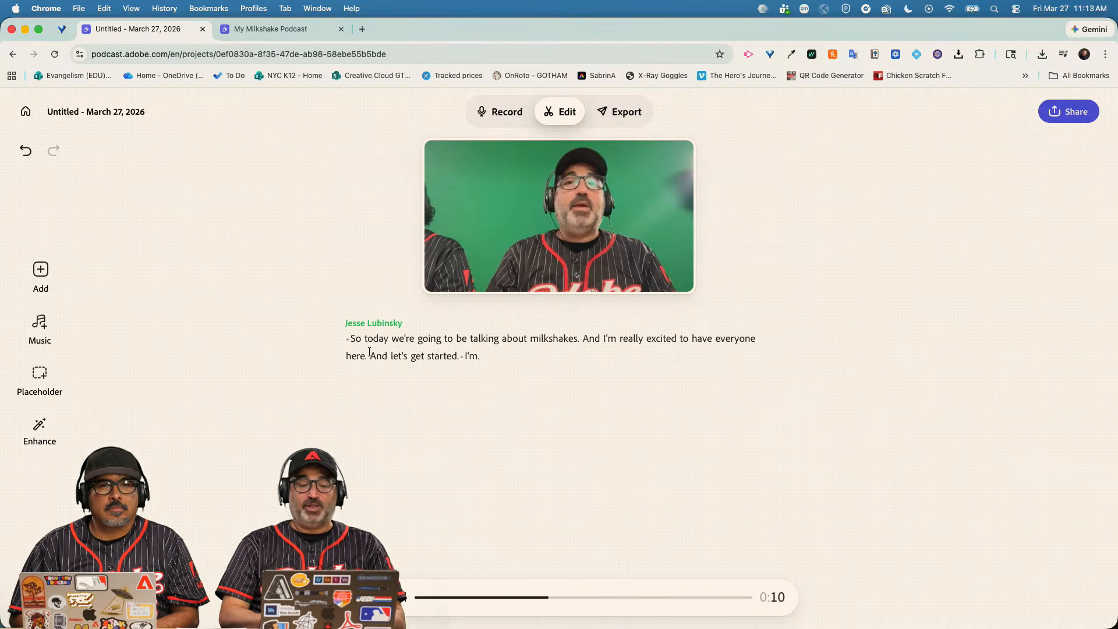
Play the edited recording from "So" and delete the stray trailing word "I'm".
double_click(355, 339)
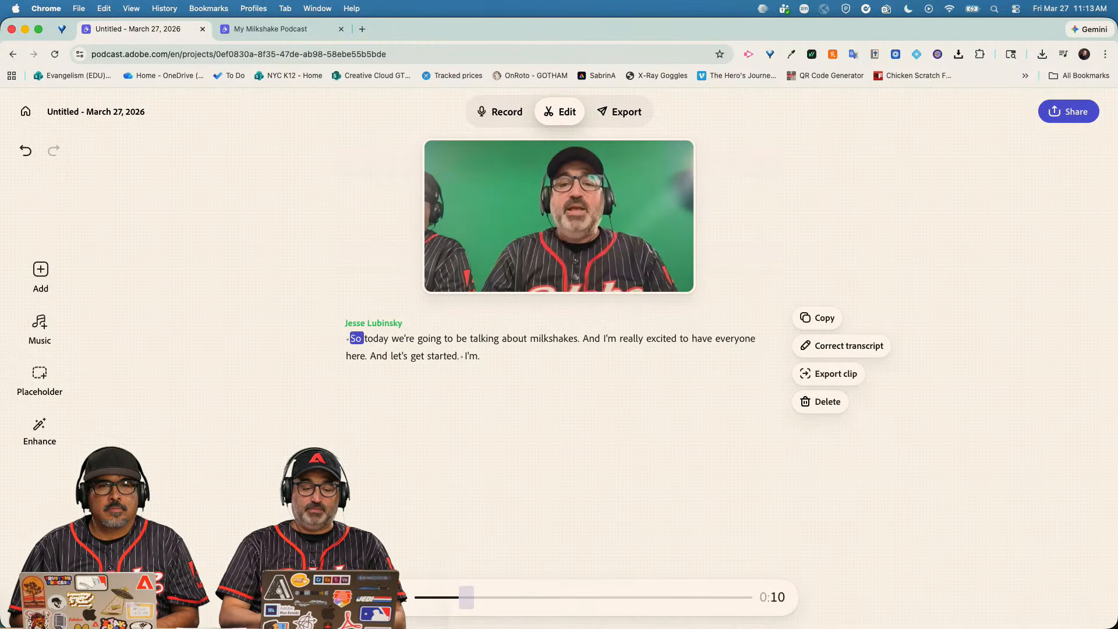
key("space")
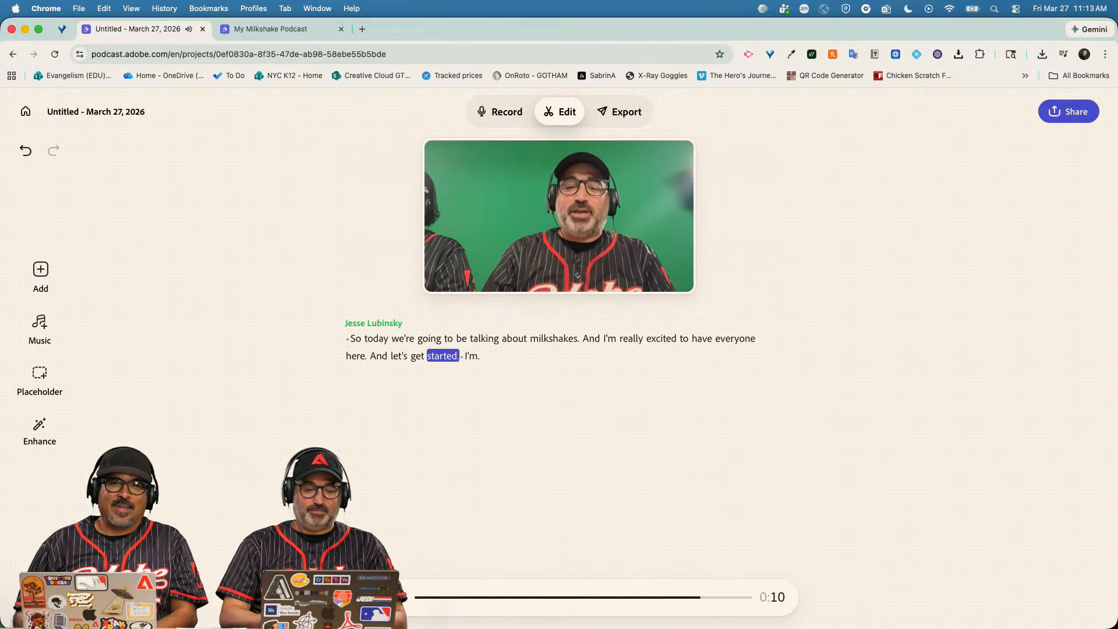
left_click_drag(464, 357, 478, 357)
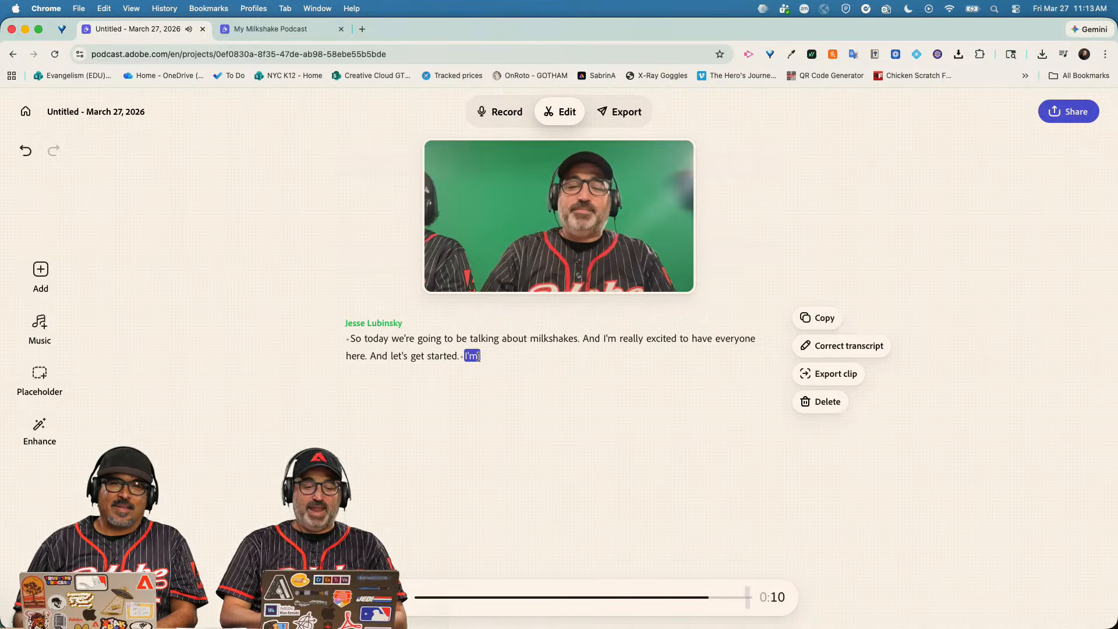
key("Delete")
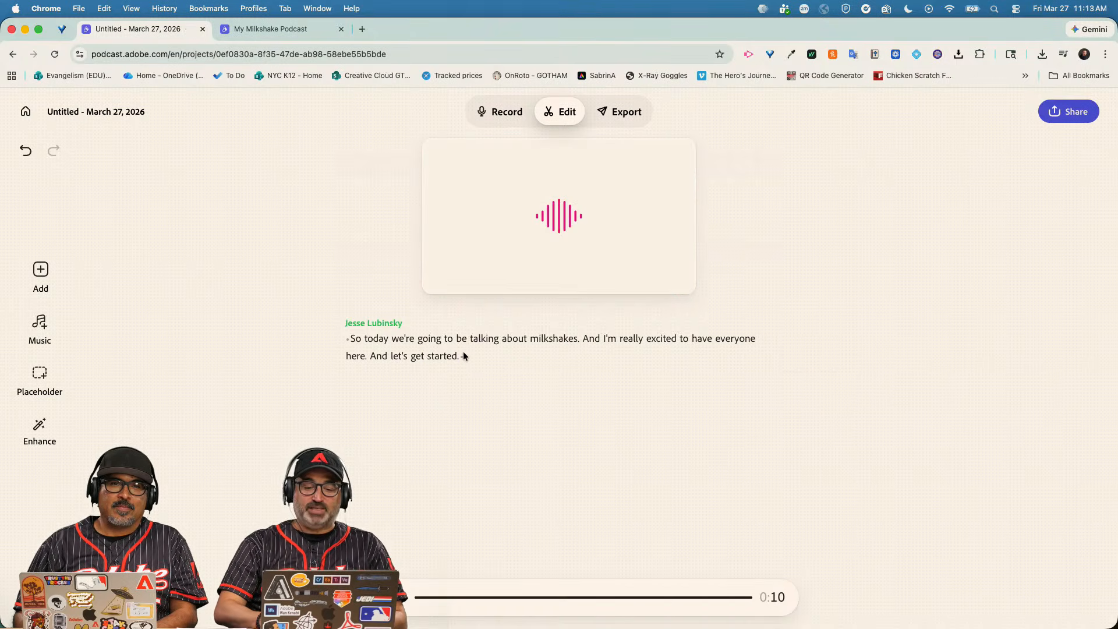
Delete the pauses after "started." and before "So", then replay the 0:07 clip.
left_click(465, 356)
key("Delete")
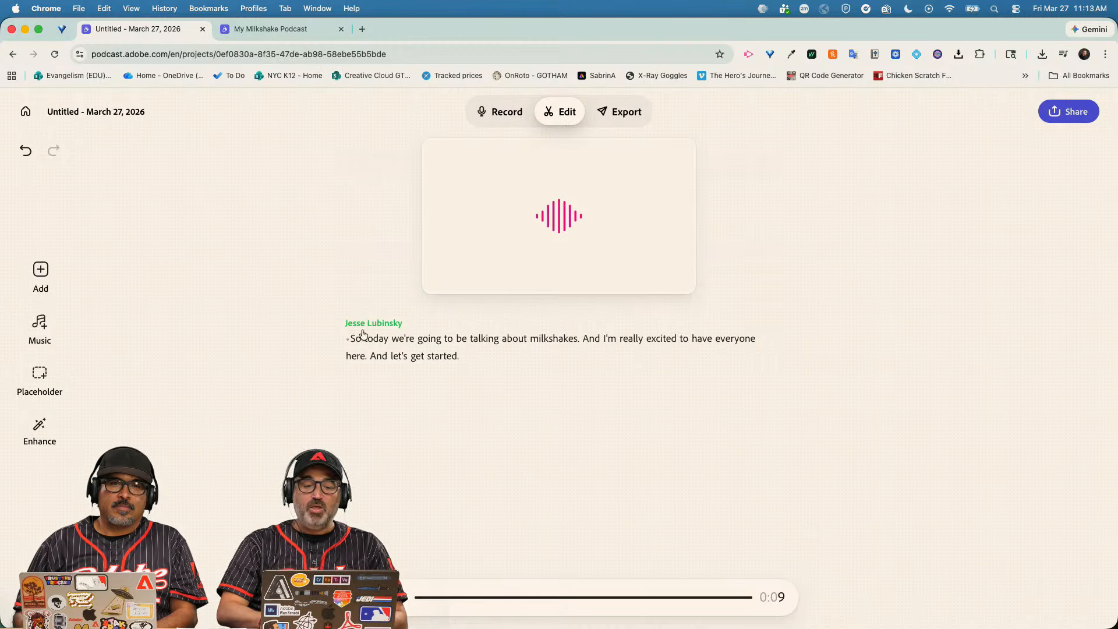
left_click(348, 342)
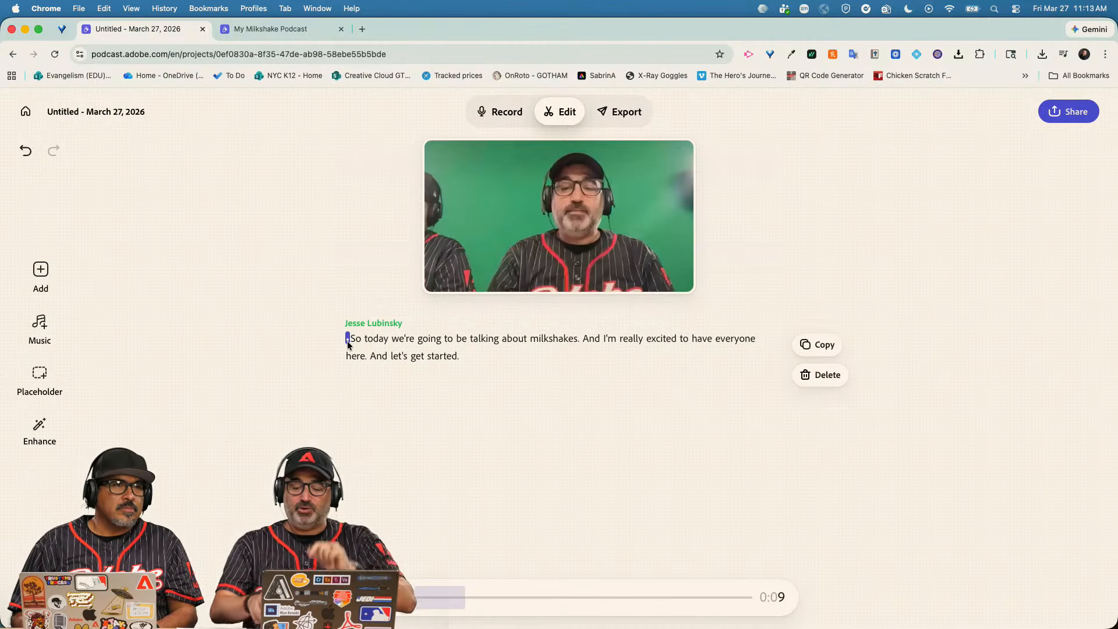
key("BackSpace")
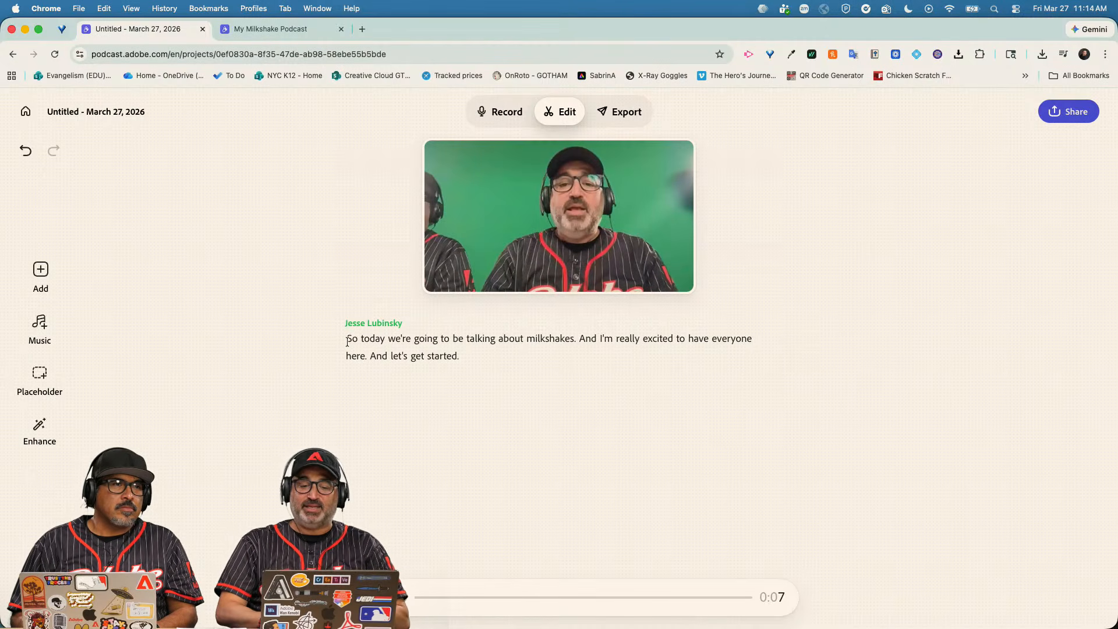
double_click(349, 339)
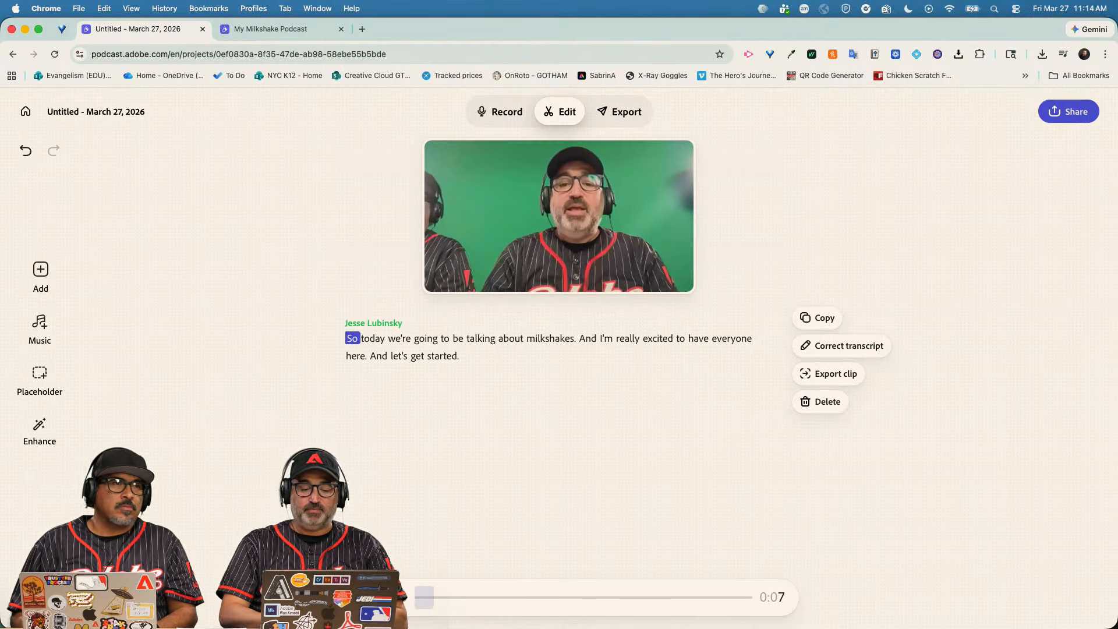
key("space")
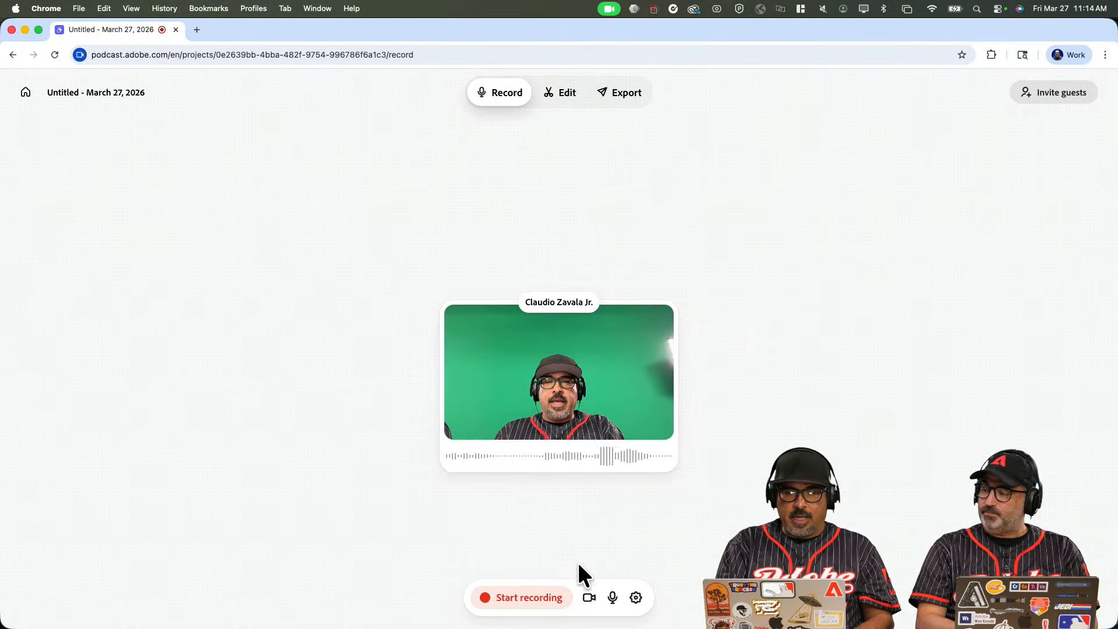
left_click(589, 600)
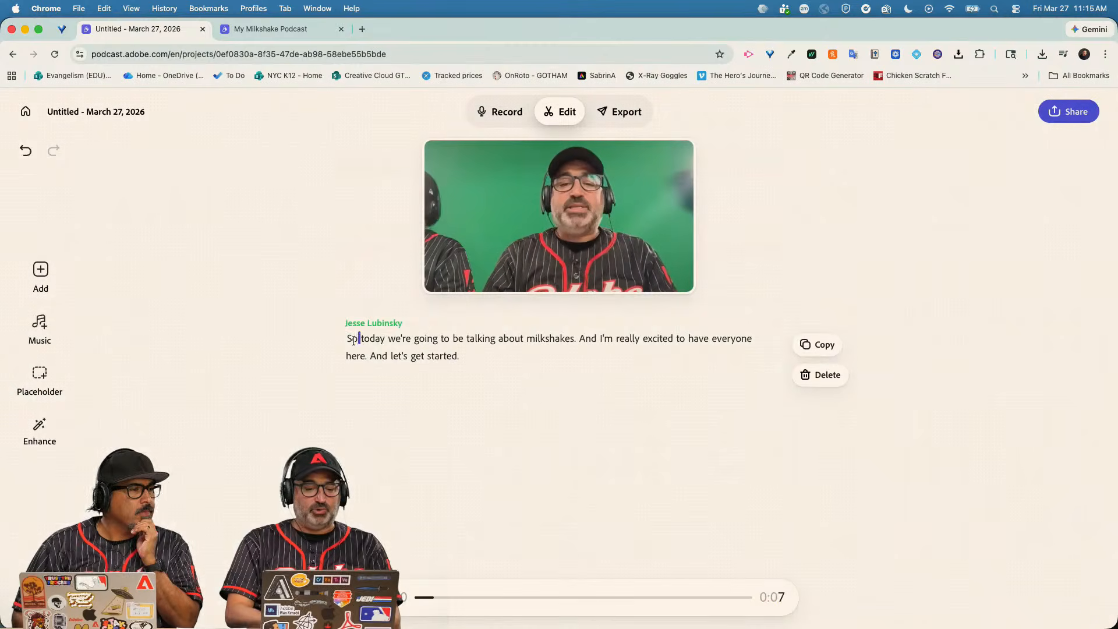
Open the Music library beside the transcript and scroll through its tracks.
double_click(353, 341)
double_click(370, 373)
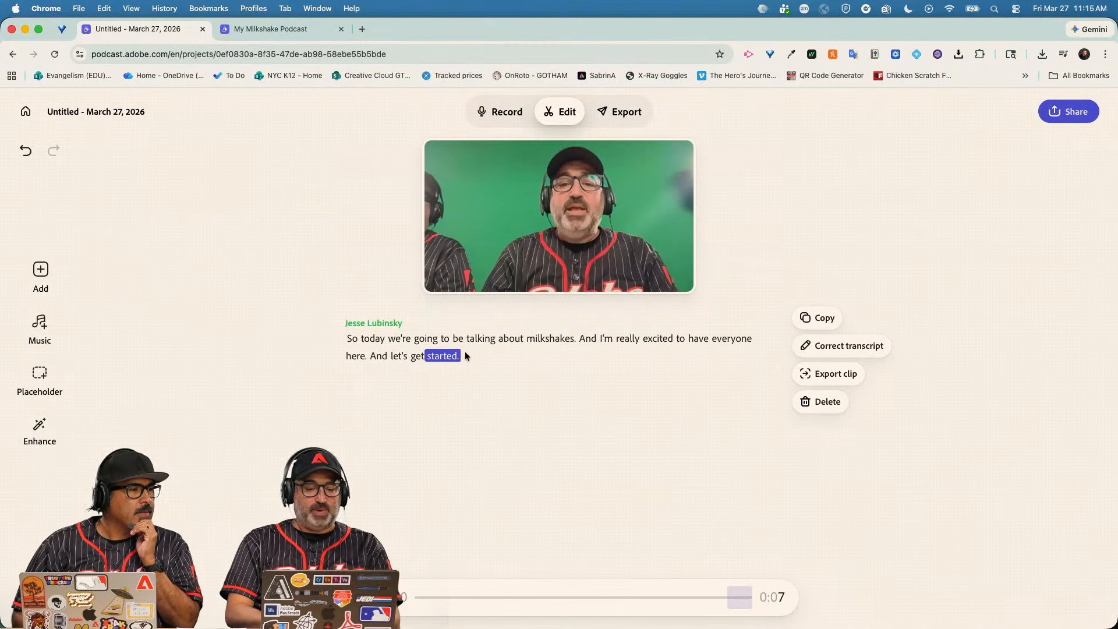
left_click(42, 331)
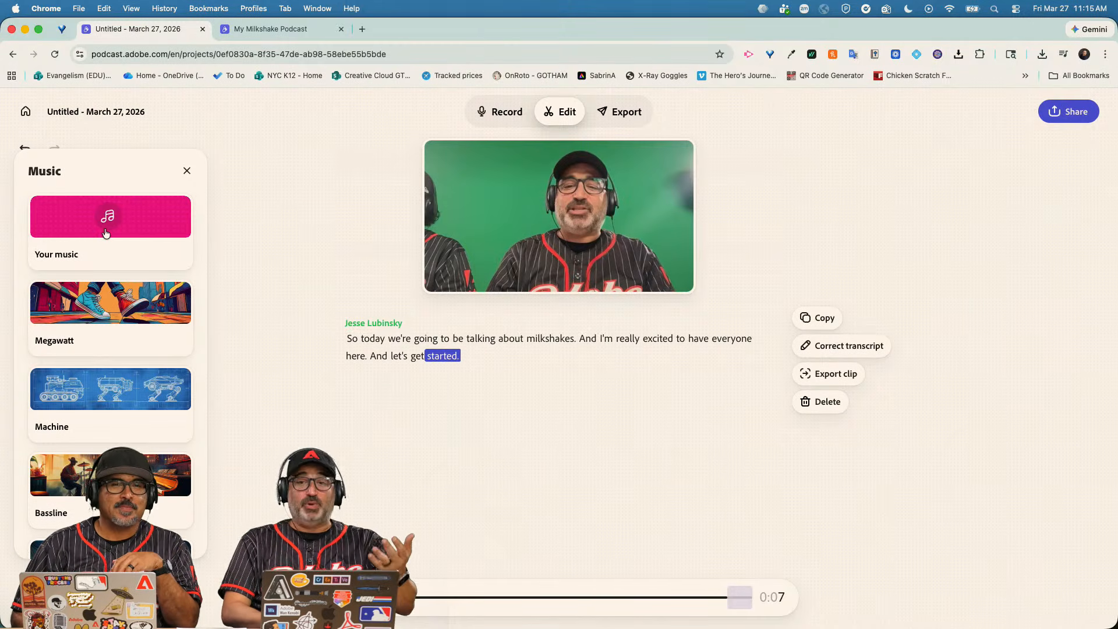
scroll(108, 364, "down", 1)
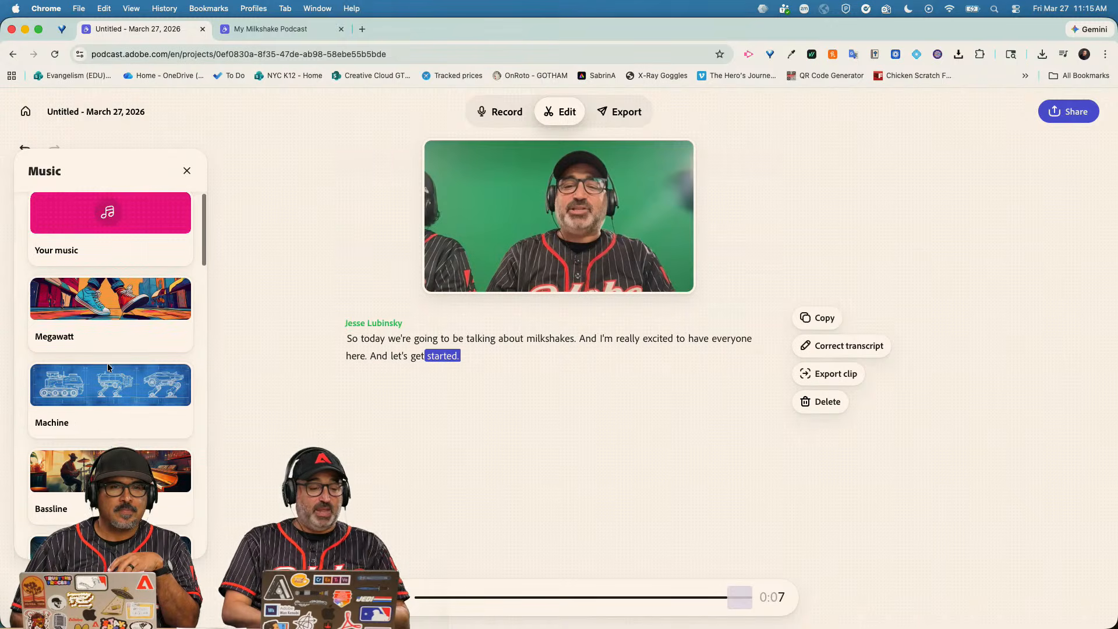
scroll(108, 363, "down", 1)
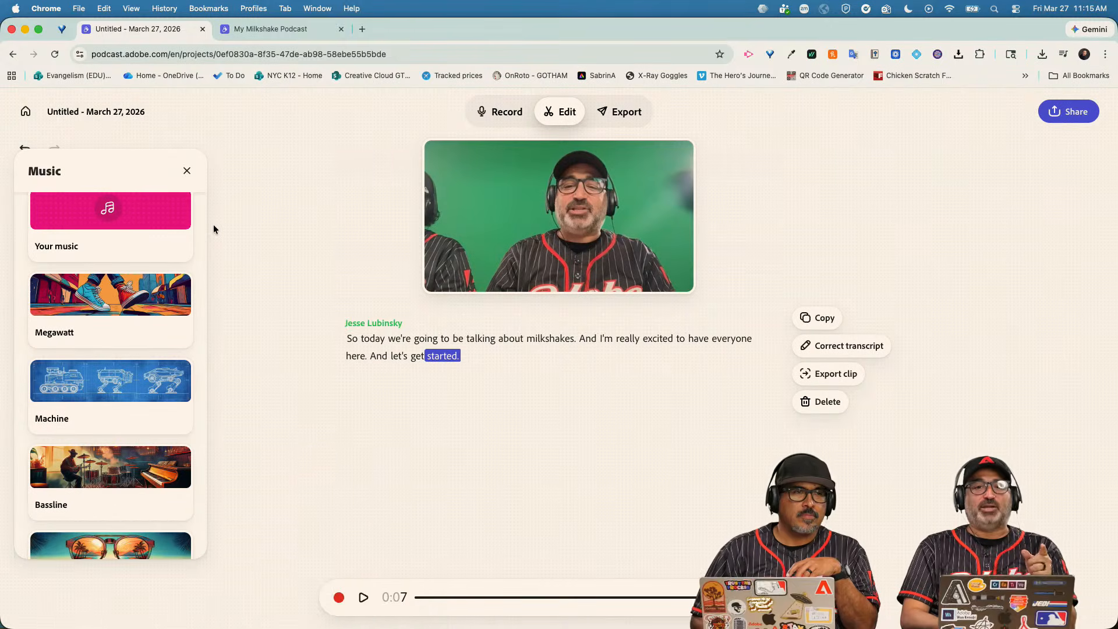
left_click(257, 31)
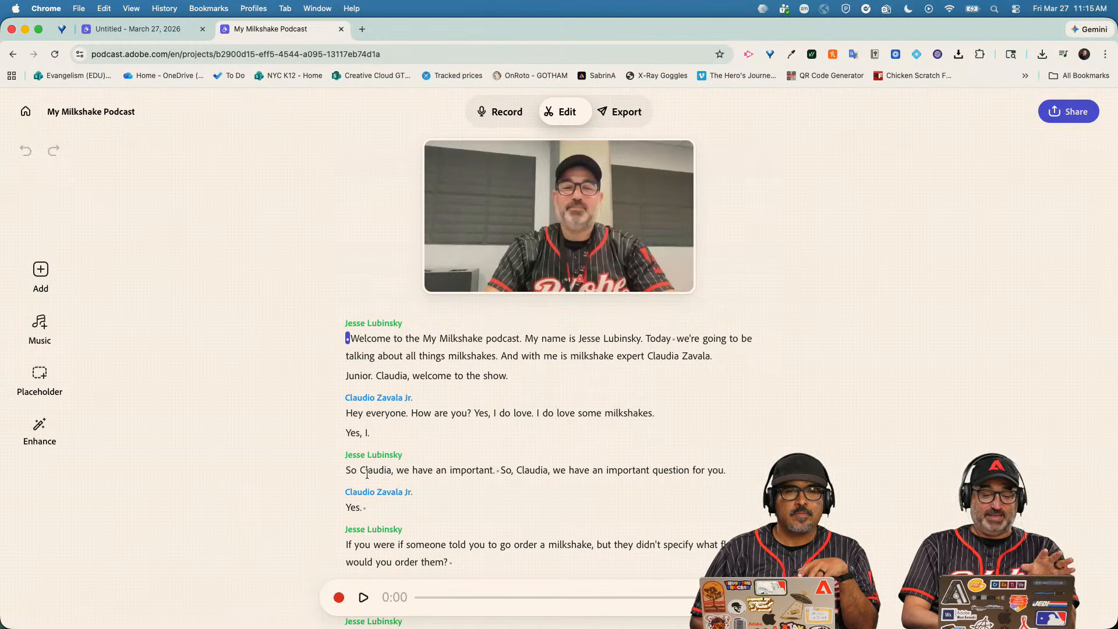
Play the intro and delete the pauses before 'Welcome' and after 'Today'.
left_click(363, 598)
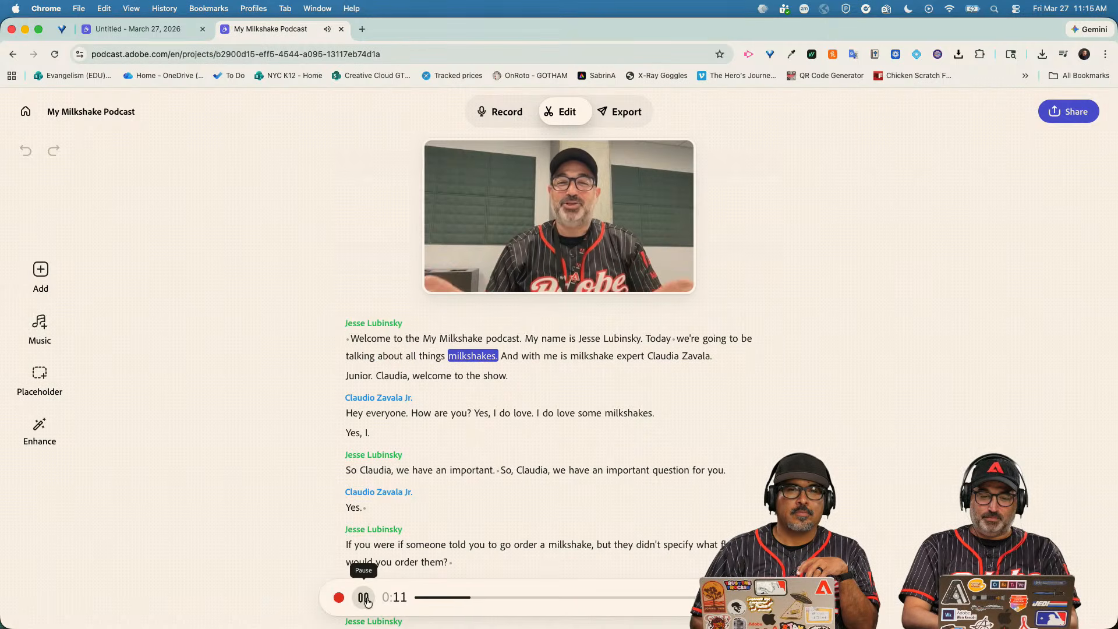
left_click_drag(352, 342, 347, 344)
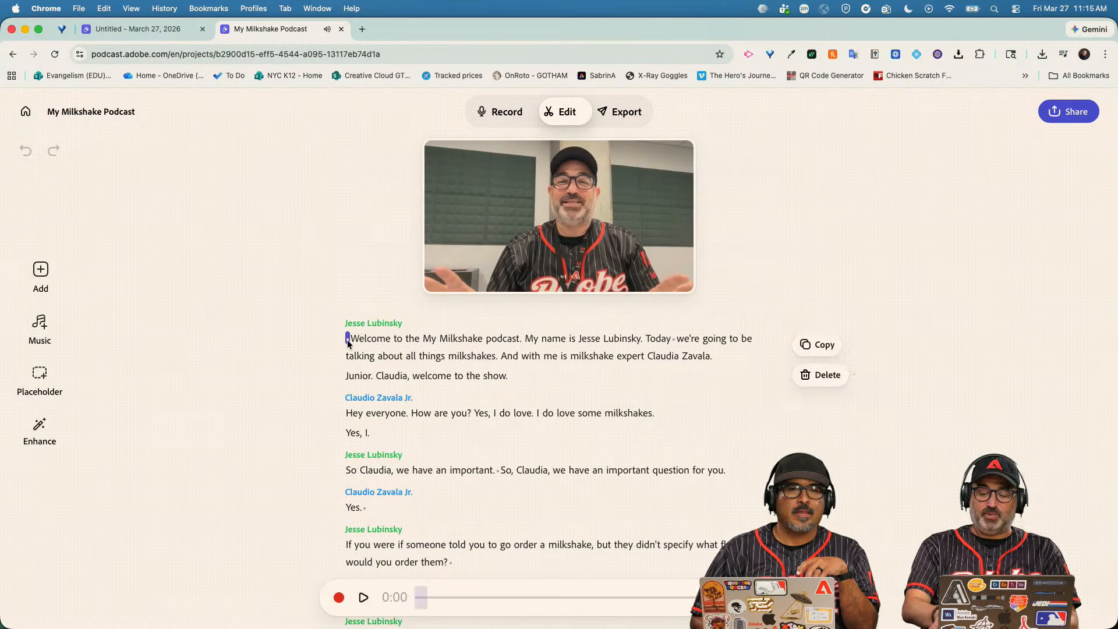
key("BackSpace")
left_click(672, 340)
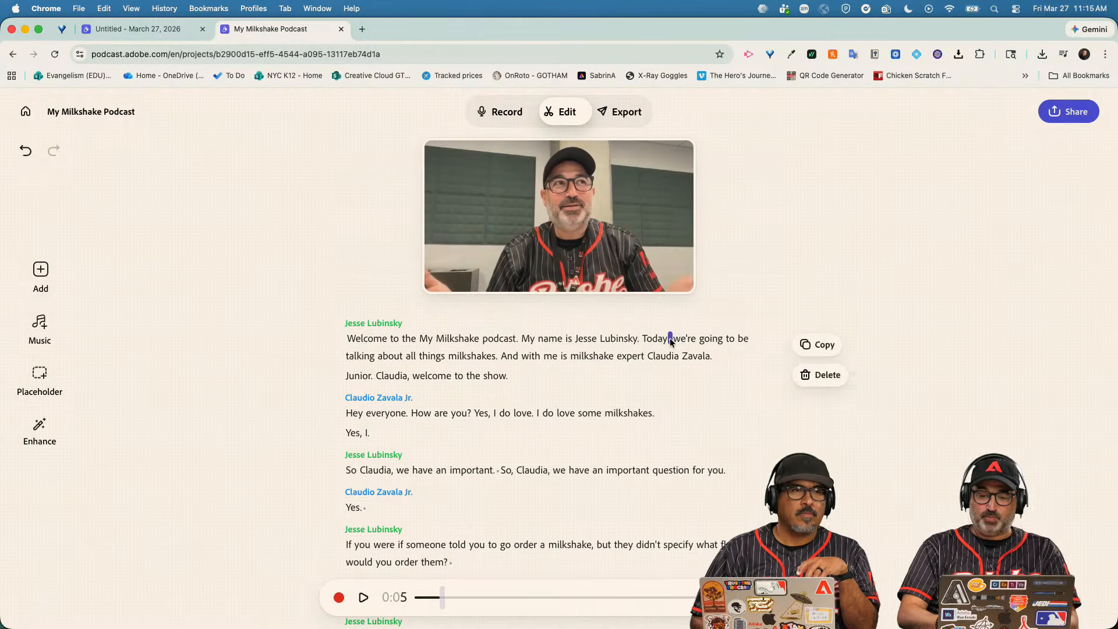
key("BackSpace")
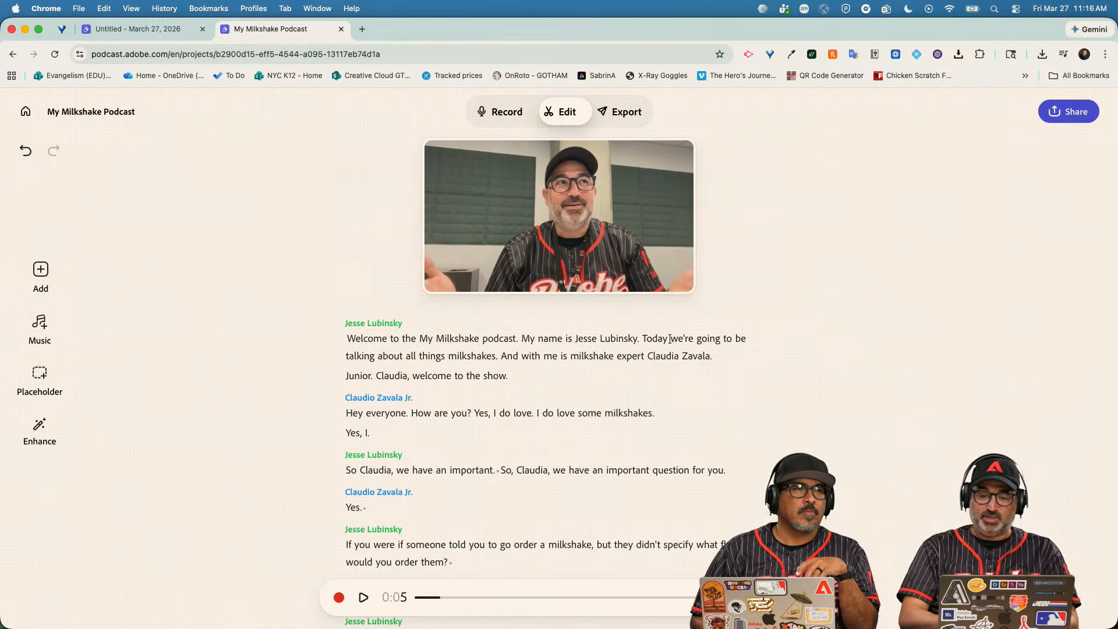
Replay from 'And', then select the misspelled guest name after 'expert'.
double_click(505, 357)
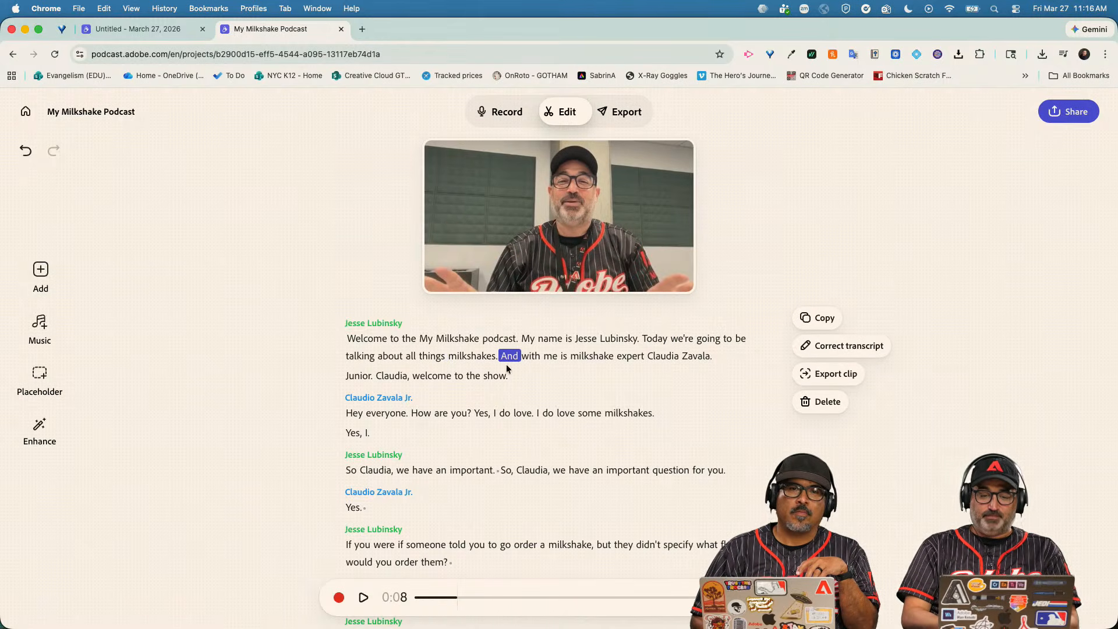
left_click(363, 598)
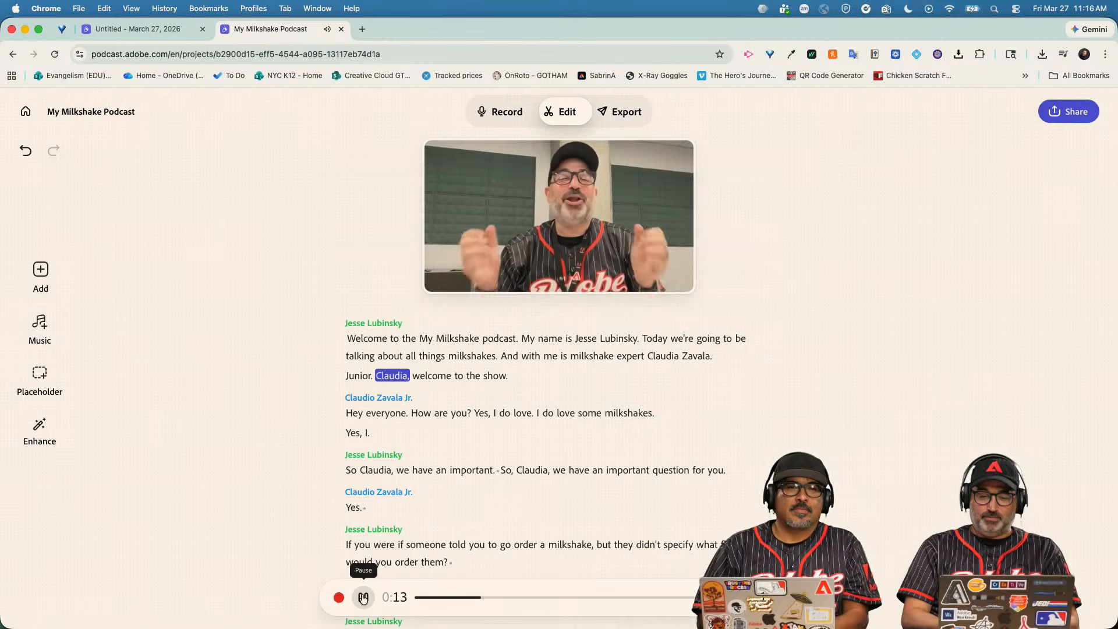
left_click(363, 597)
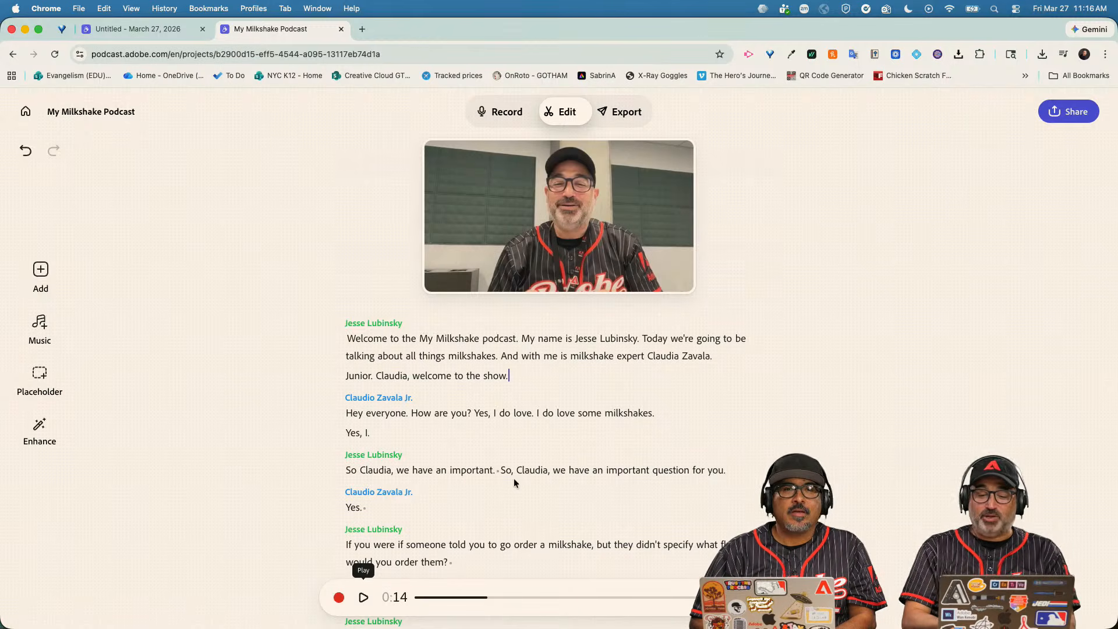
double_click(664, 356)
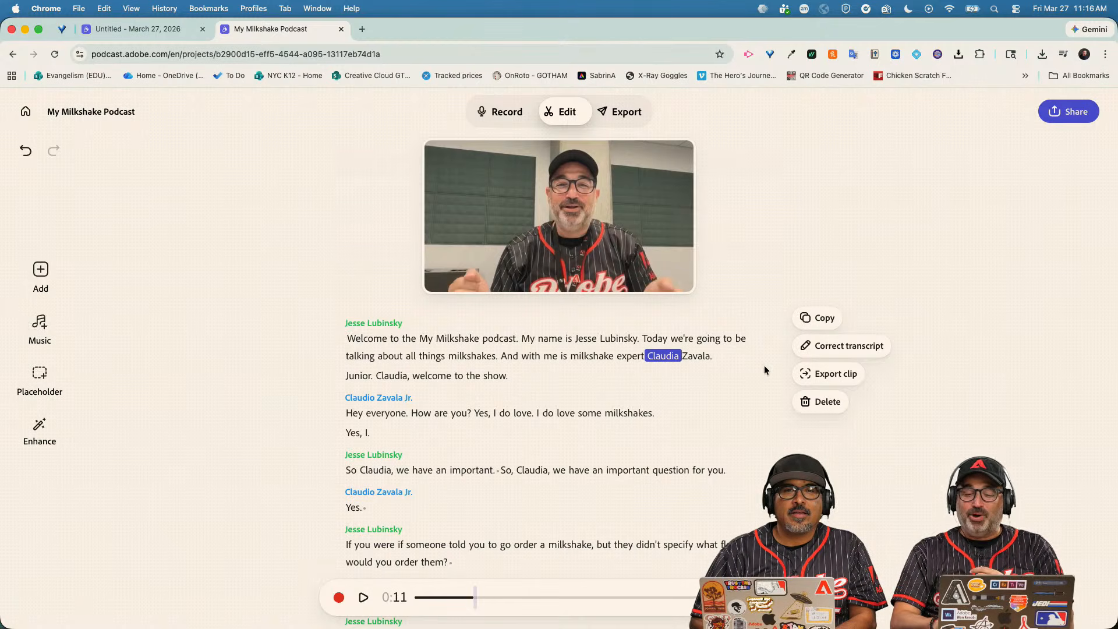
Correct the spelling of the guest name's first mention with Correct transcript.
left_click(835, 349)
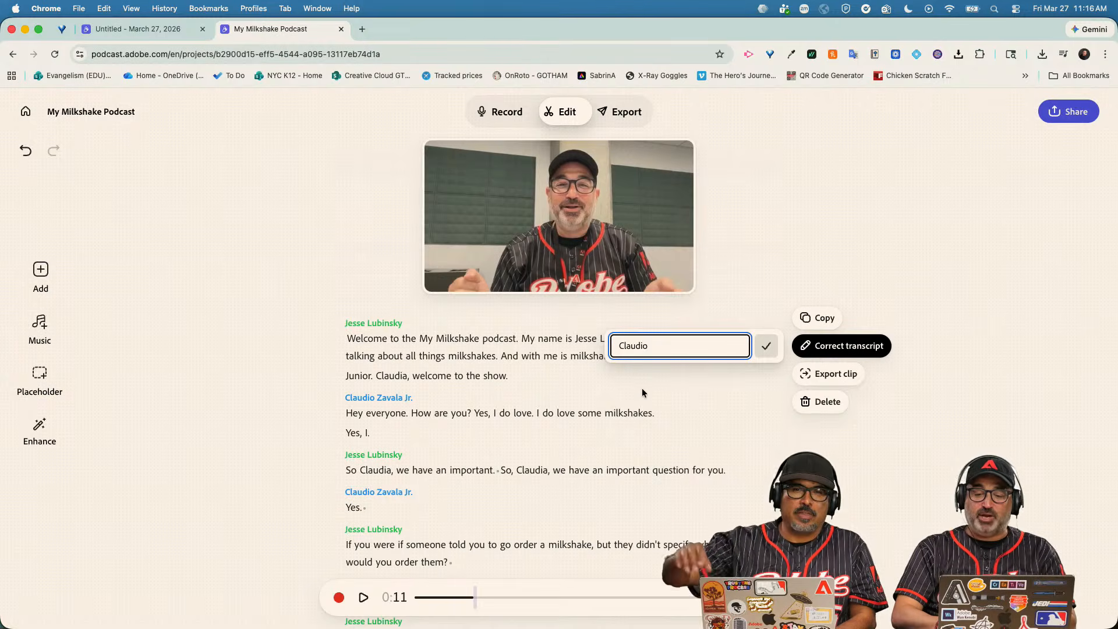
left_click(659, 387)
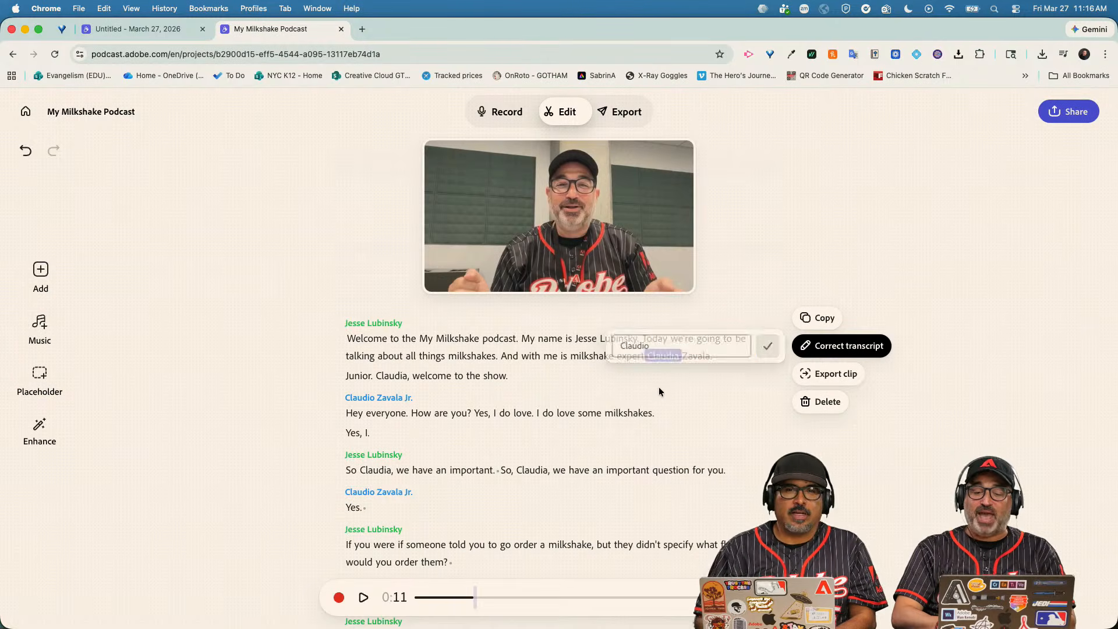
left_click(844, 346)
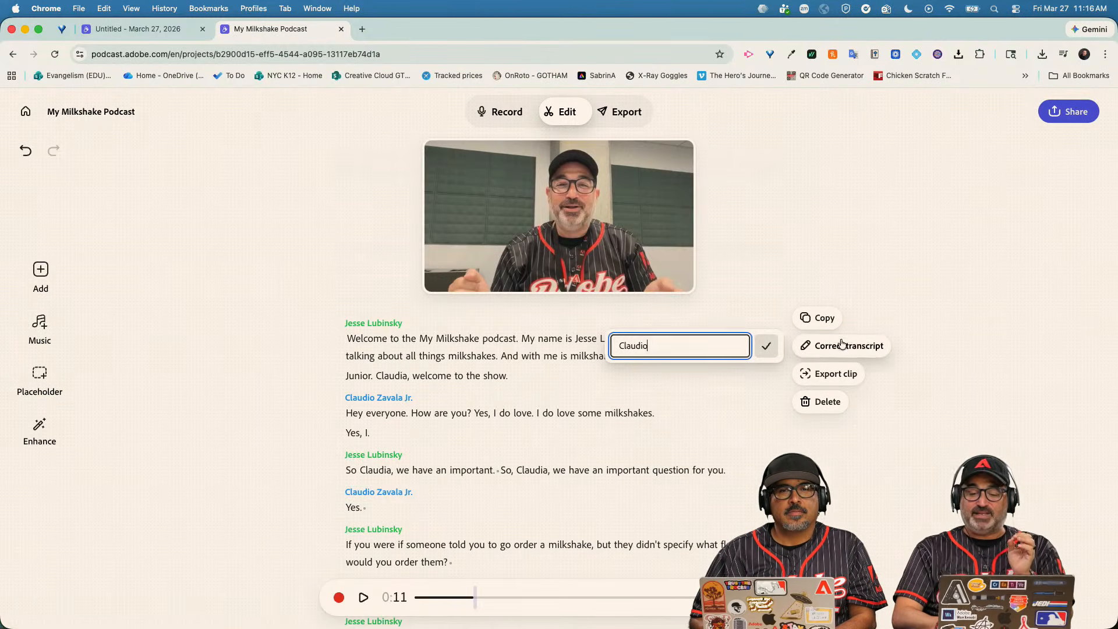
left_click(764, 351)
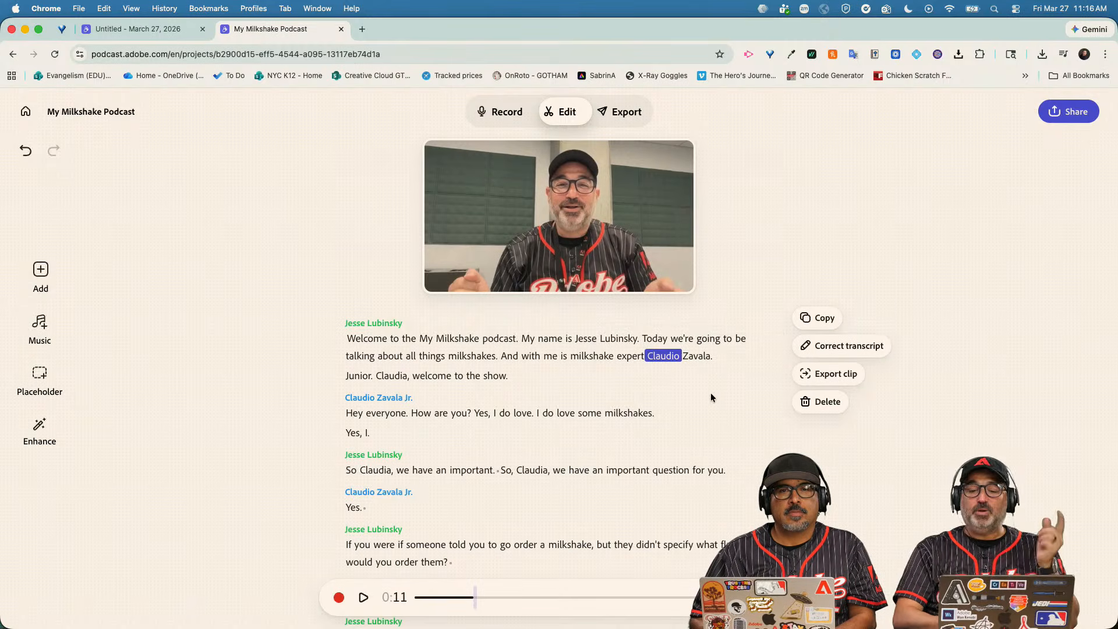
Fix the second mention of the guest name by retyping its ending.
left_click(388, 378)
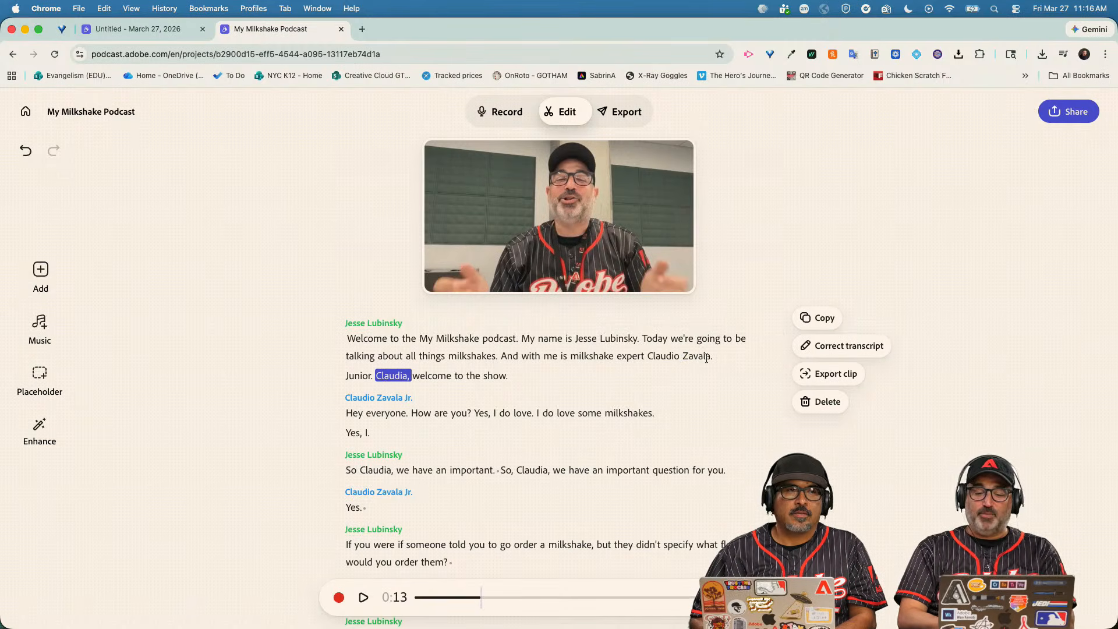
left_click(834, 349)
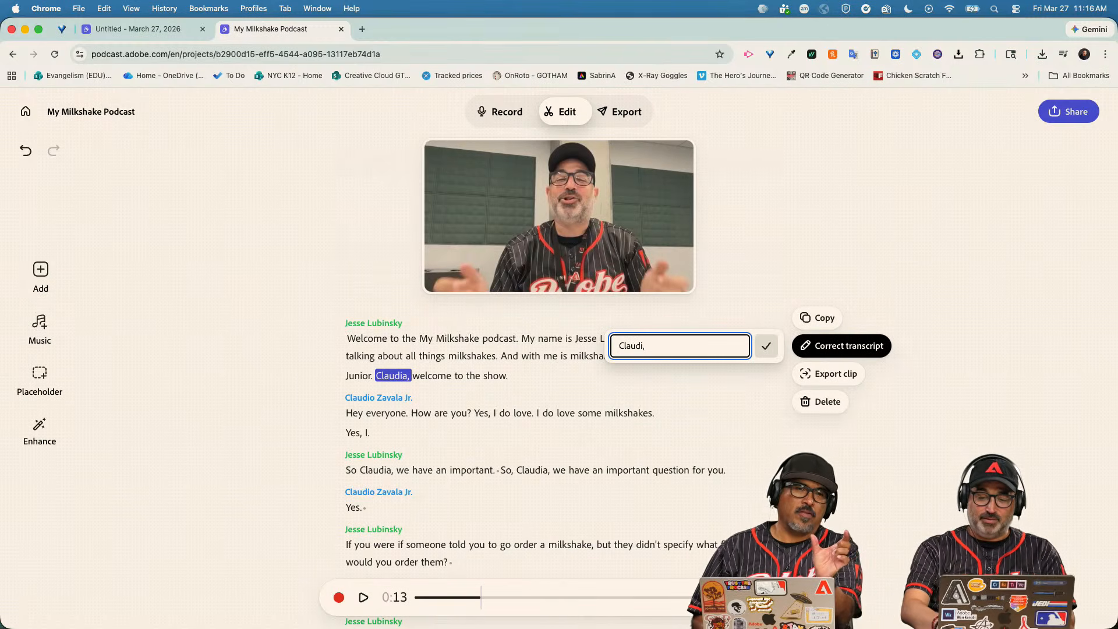
key("BackSpace")
key("BackSpace")
type("o,")
left_click(764, 348)
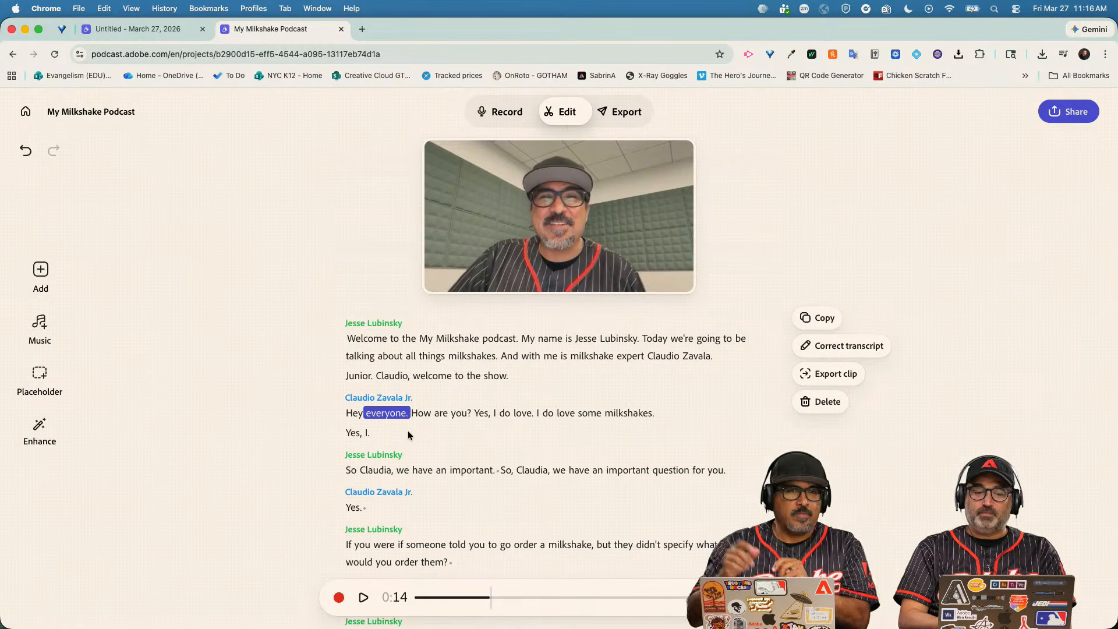
left_click(161, 28)
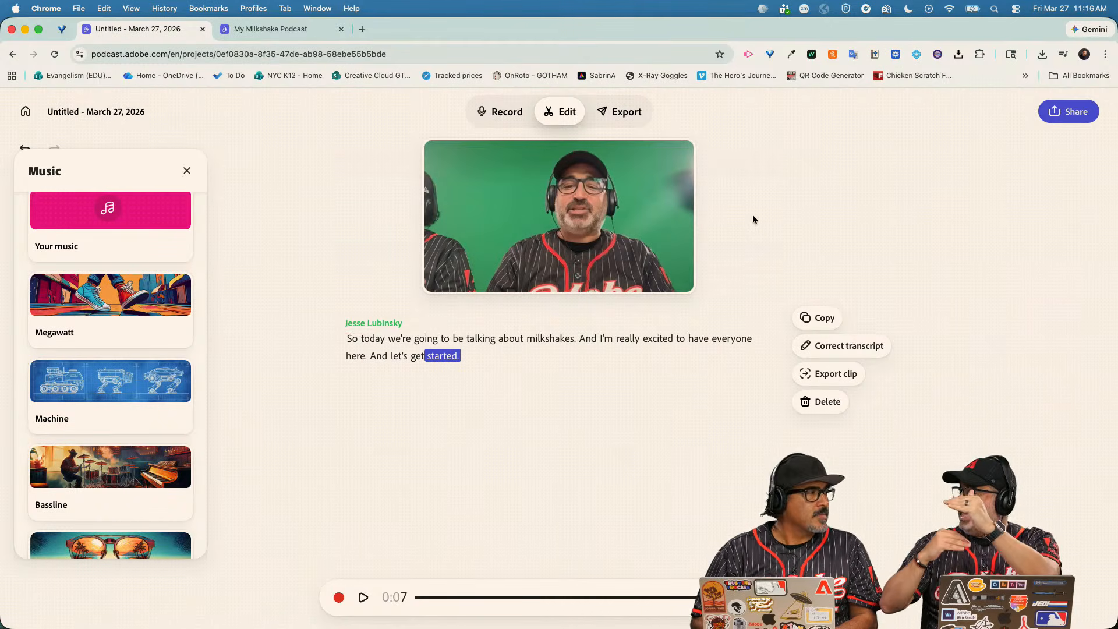
Open the Share template panel to create a template link.
left_click(1063, 118)
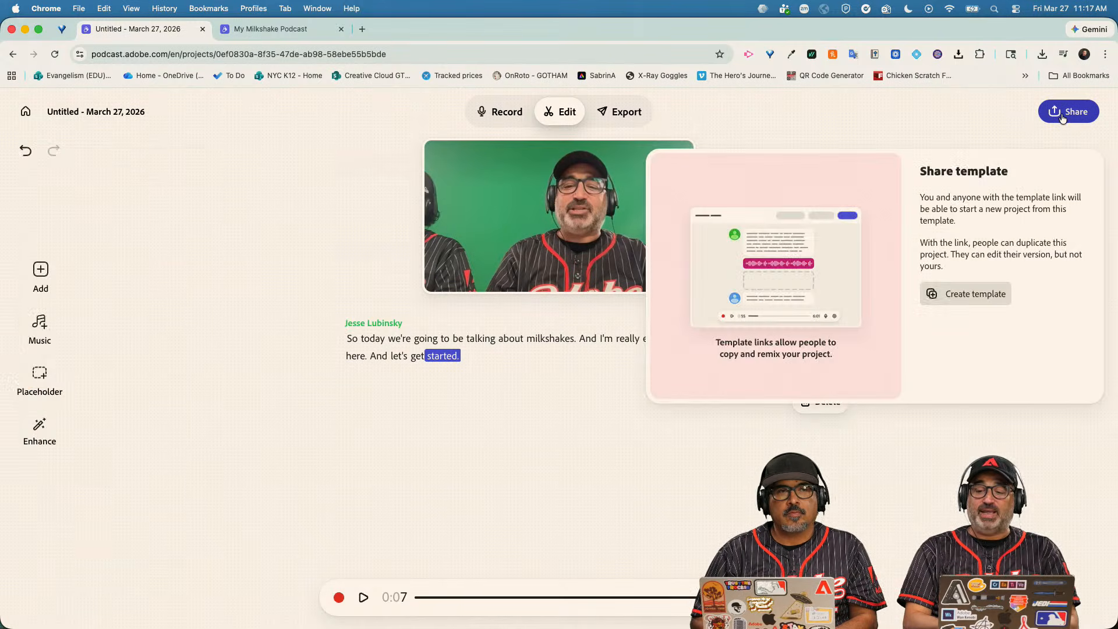
Switch to Record mode and create a shareable guest invite link.
left_click(983, 108)
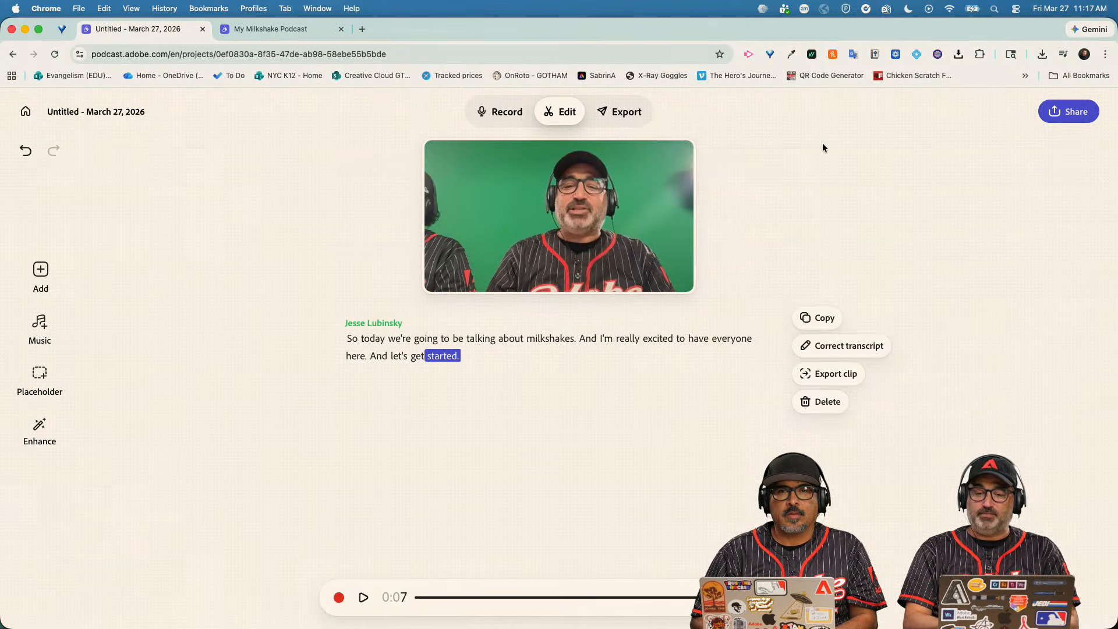
left_click(507, 114)
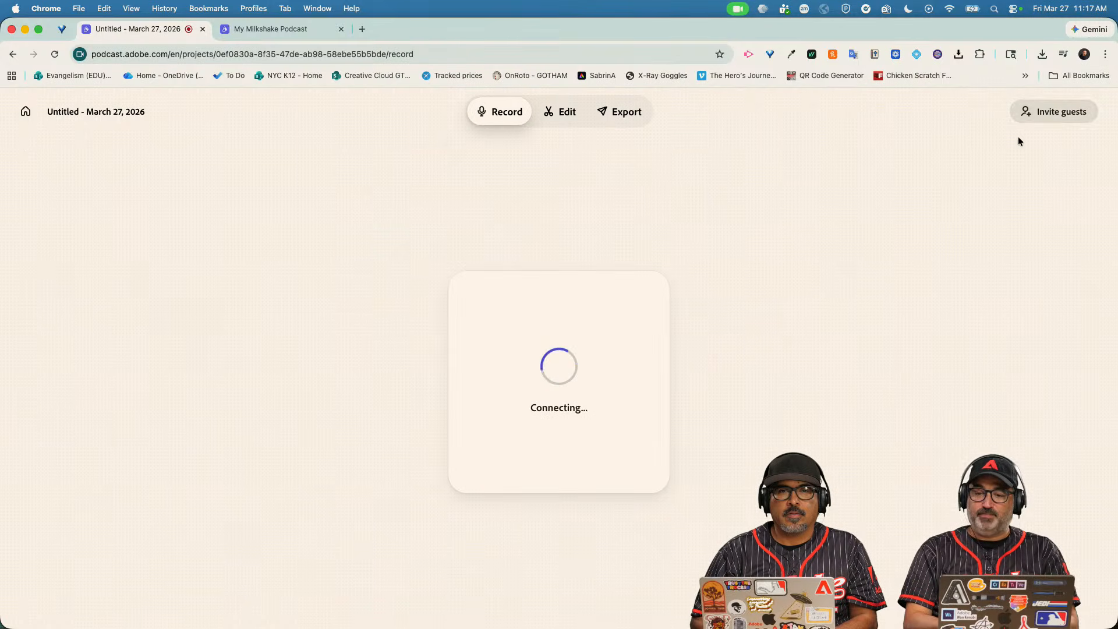
left_click(1043, 117)
left_click(987, 231)
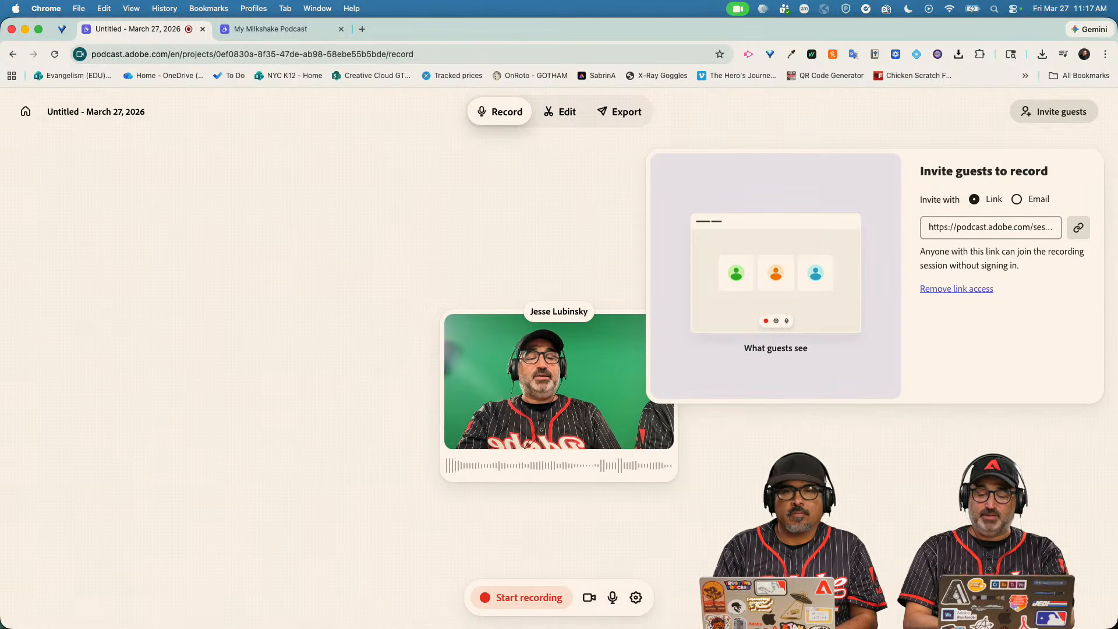
Bring Slack to the front and scroll up through its messages.
mouse_move(641, 627)
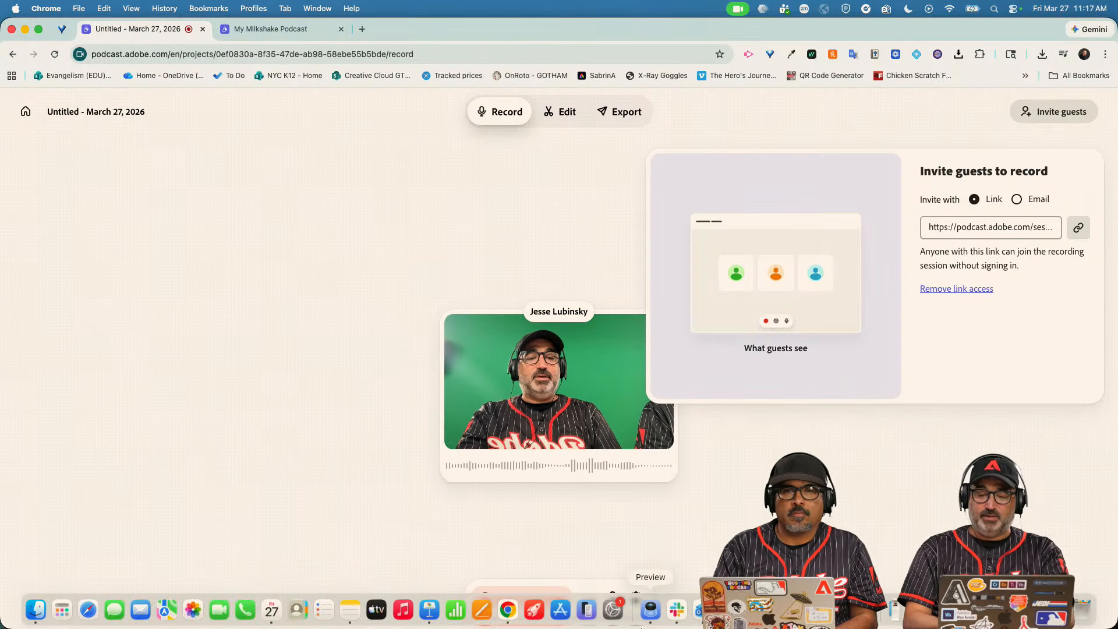
left_click(677, 610)
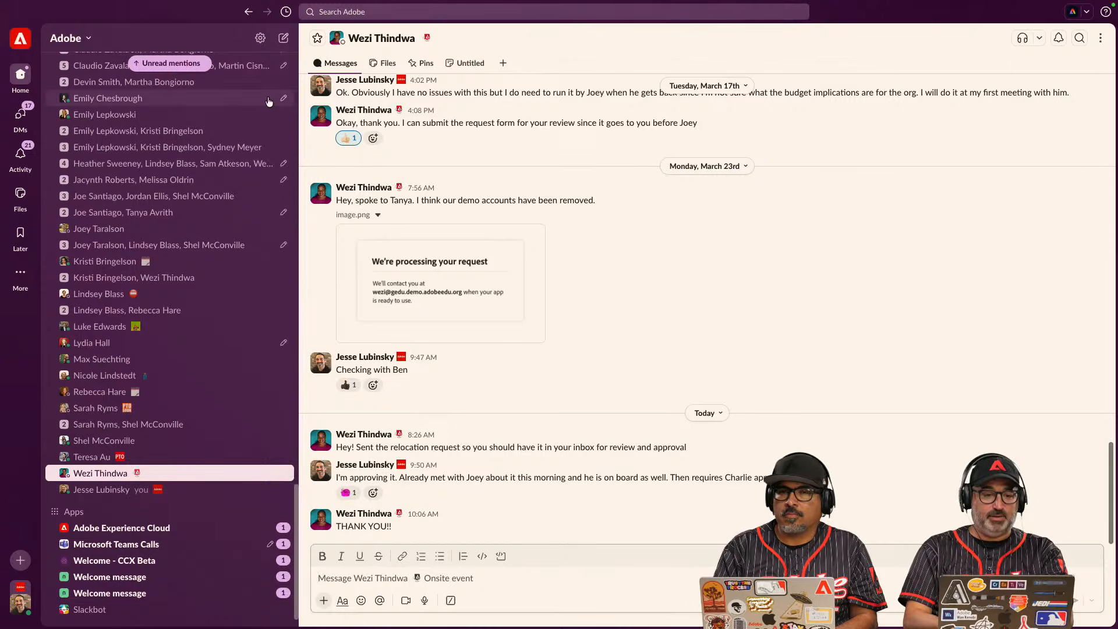
scroll(212, 81, "up", 2)
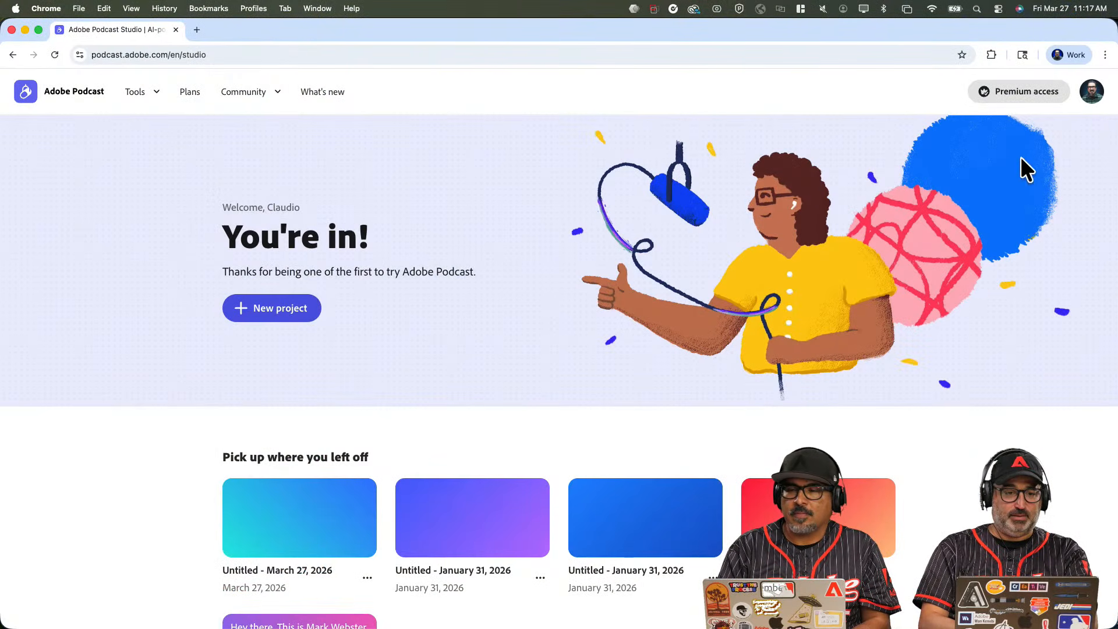
Check which account is signed in from the profile avatar menu.
mouse_move(1013, 628)
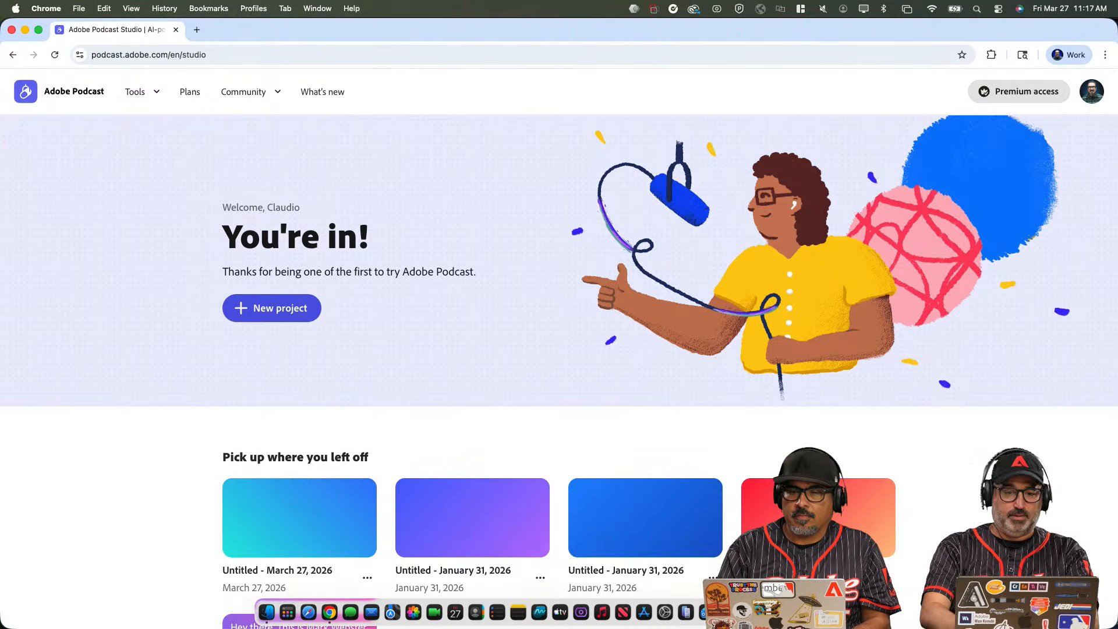
left_click(1091, 98)
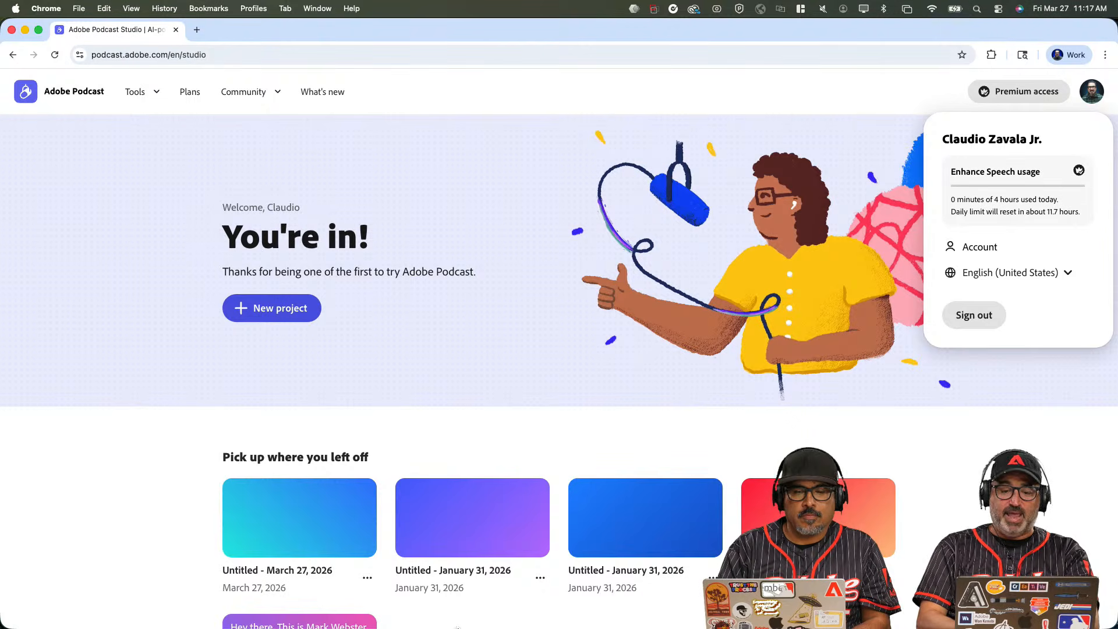
mouse_move(457, 627)
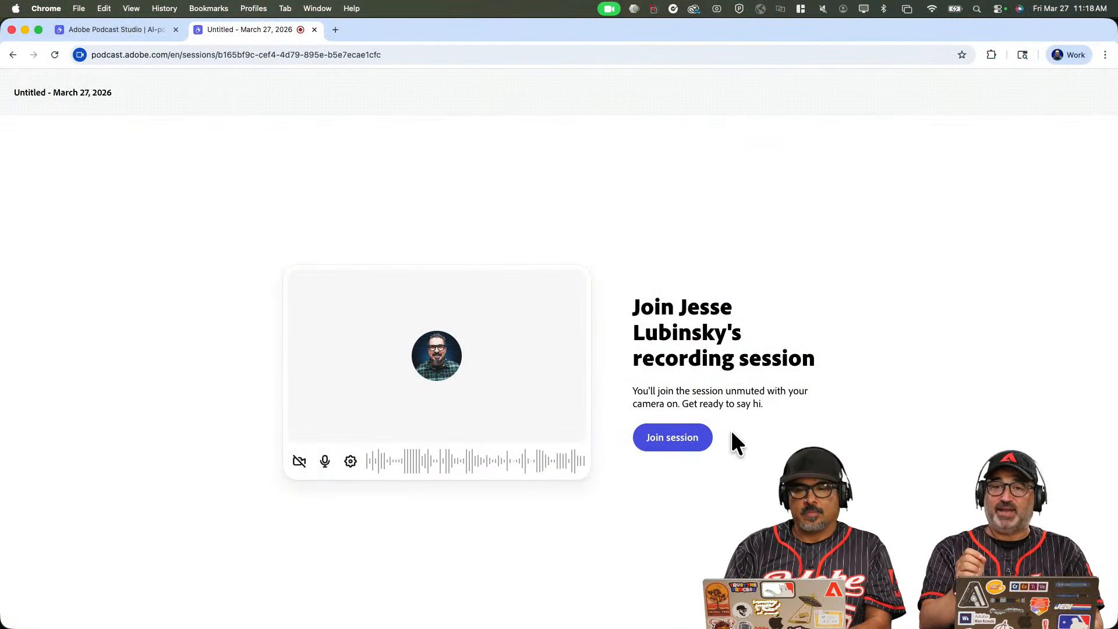
Join the session as a guest, mute the mic, and return to My Milkshake Podcast.
left_click(685, 440)
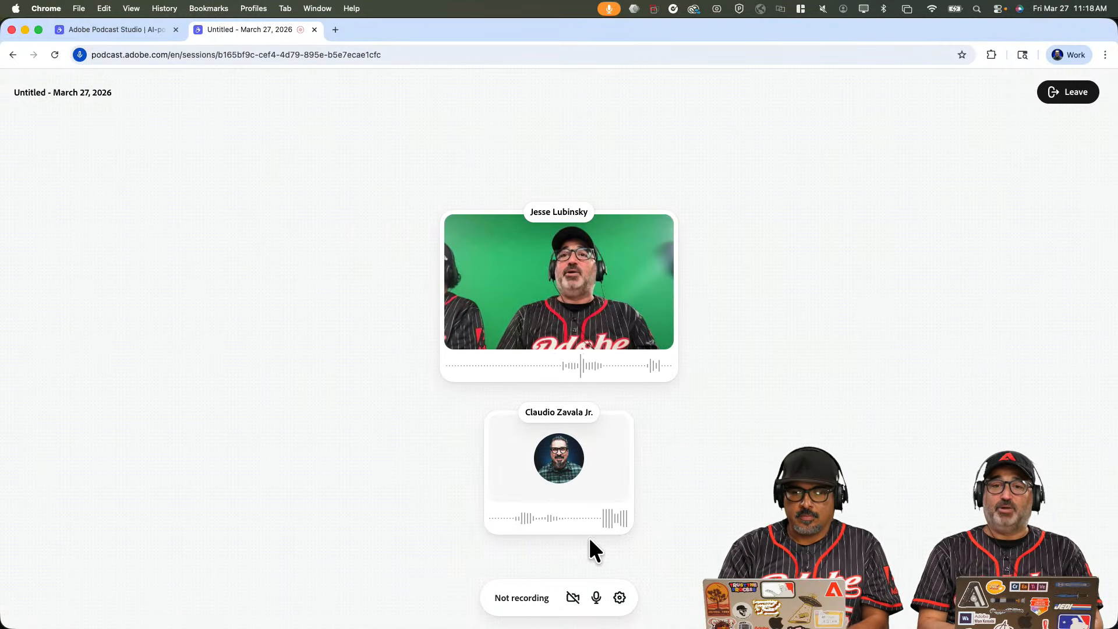
left_click(599, 597)
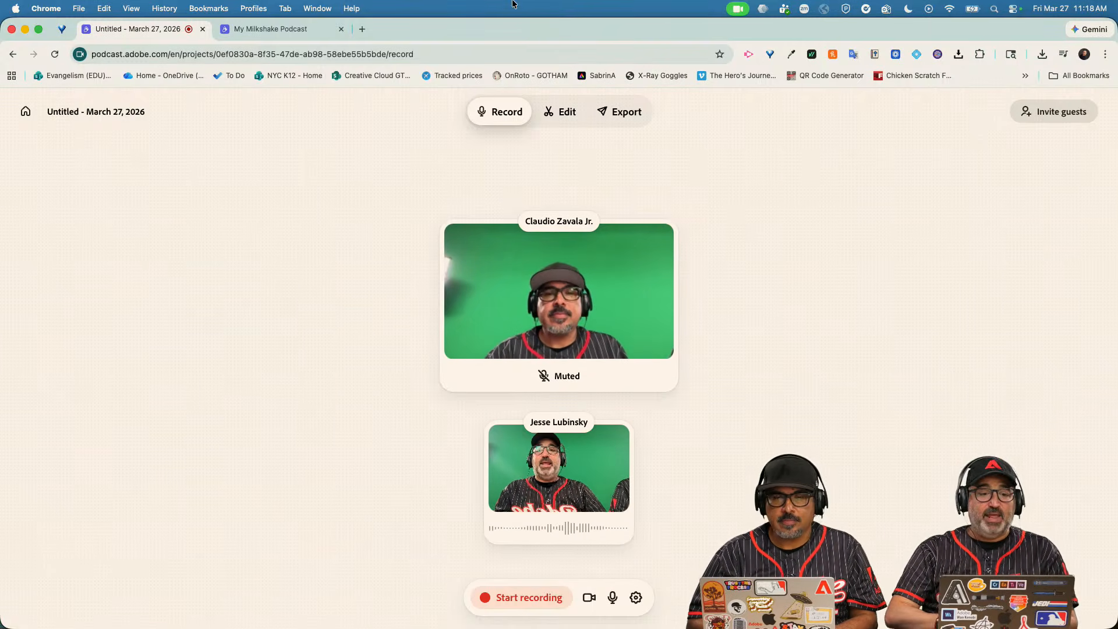
left_click(302, 33)
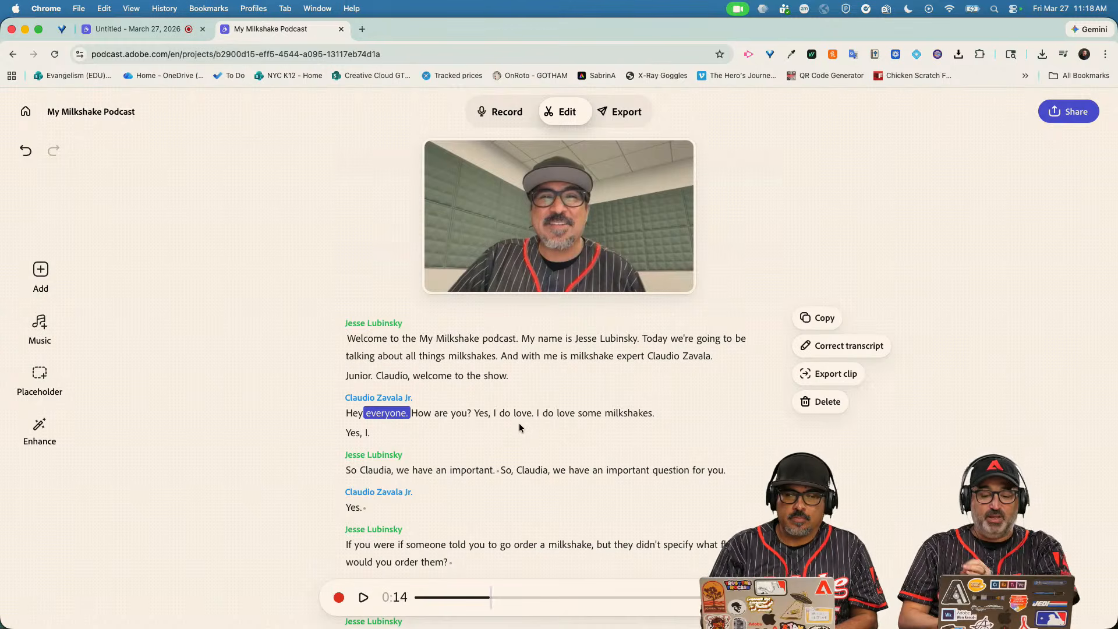
Play the conversation from 'Hey' and delete the stray 'Yes, I.'.
left_click(349, 411)
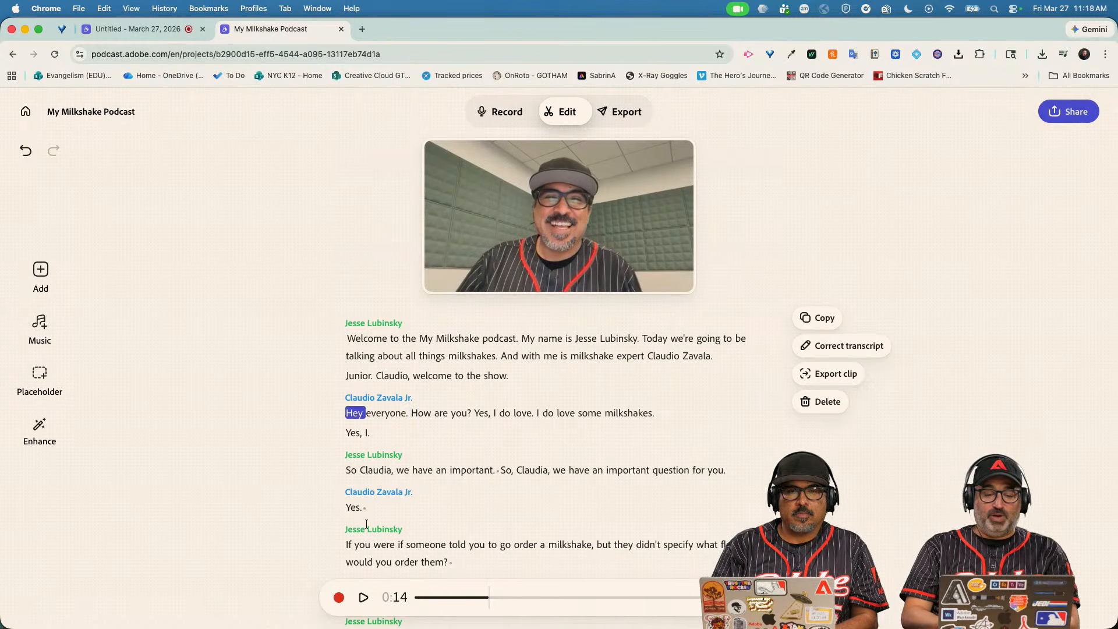
left_click(366, 604)
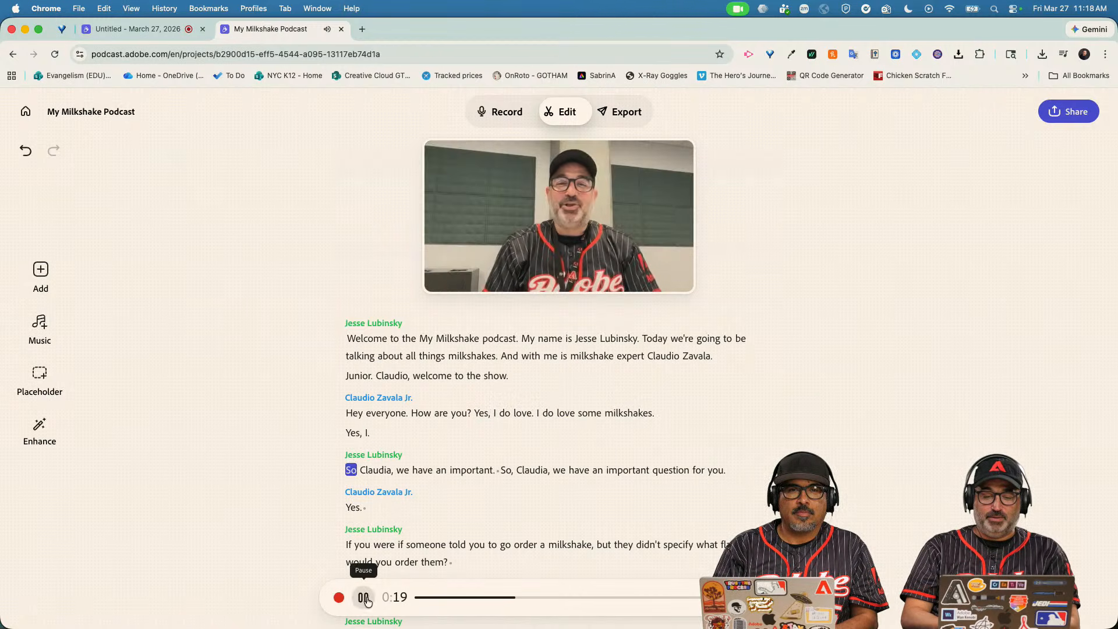
left_click(364, 599)
left_click_drag(375, 432, 340, 438)
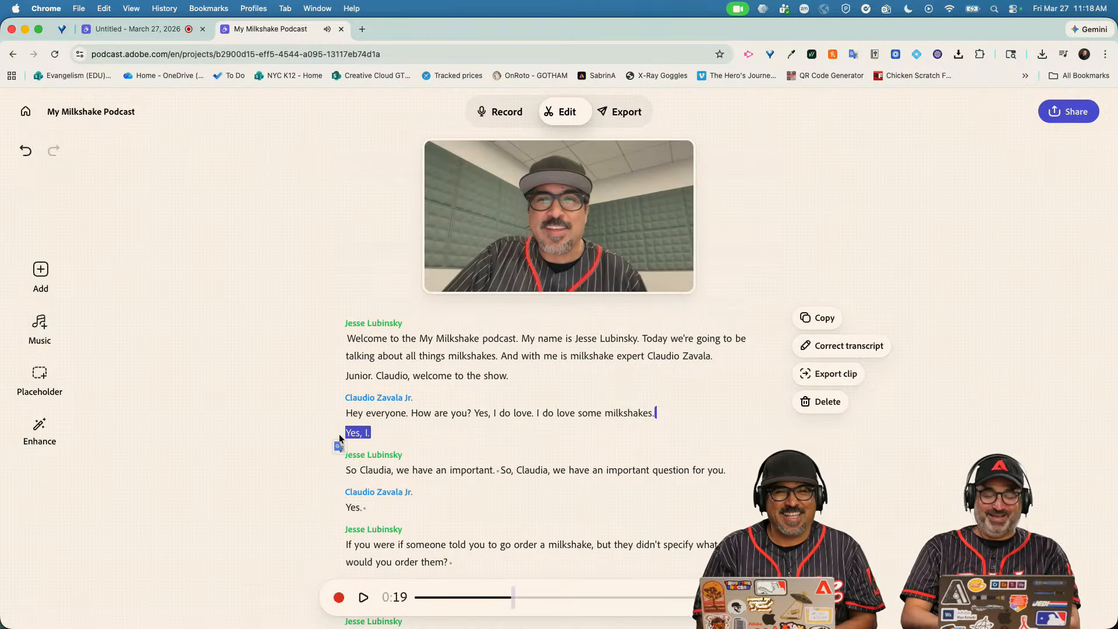
key("BackSpace")
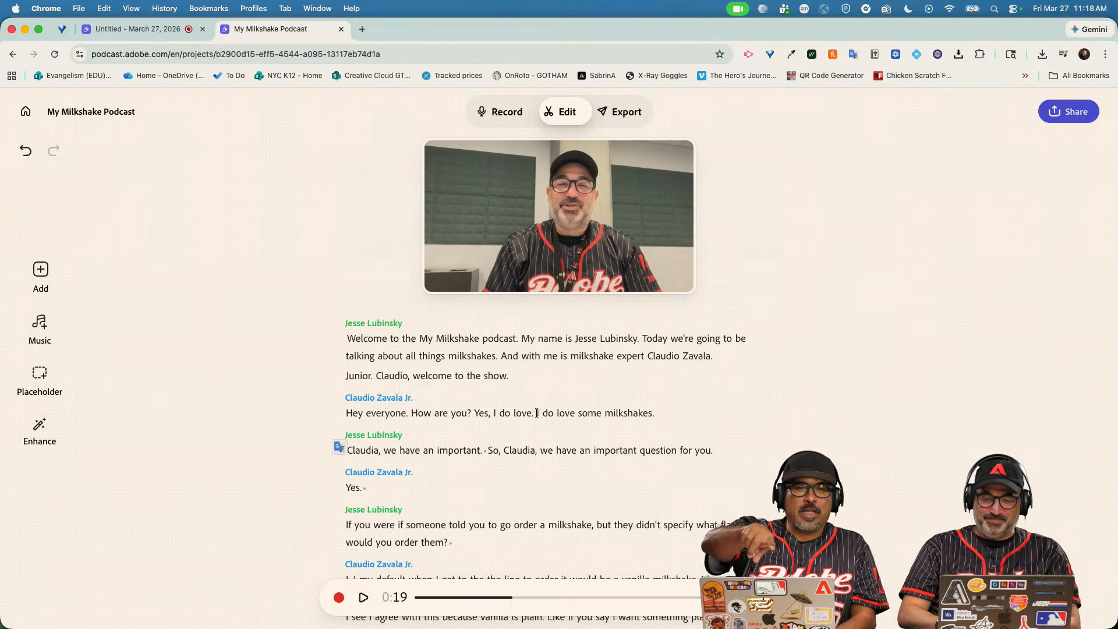
Delete the repeated 'I do love.' and the host's false start 'we have an important.'.
left_click_drag(536, 414, 496, 417)
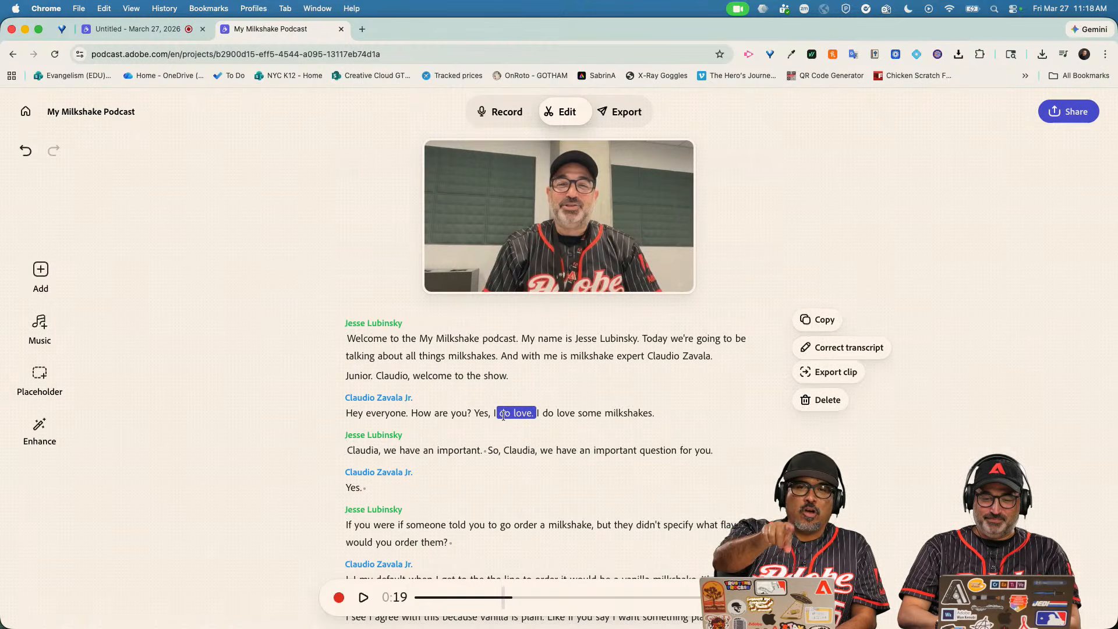
key("BackSpace")
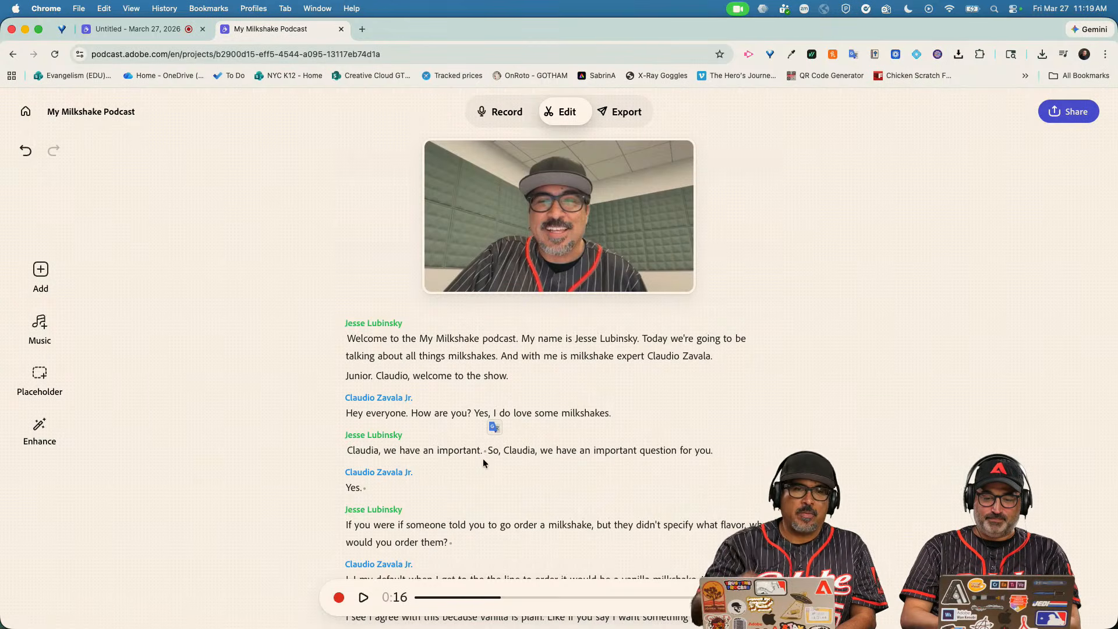
left_click_drag(484, 453, 357, 449)
key("BackSpace")
Select the misspelled guest name in the host's question for transcript correction.
double_click(356, 449)
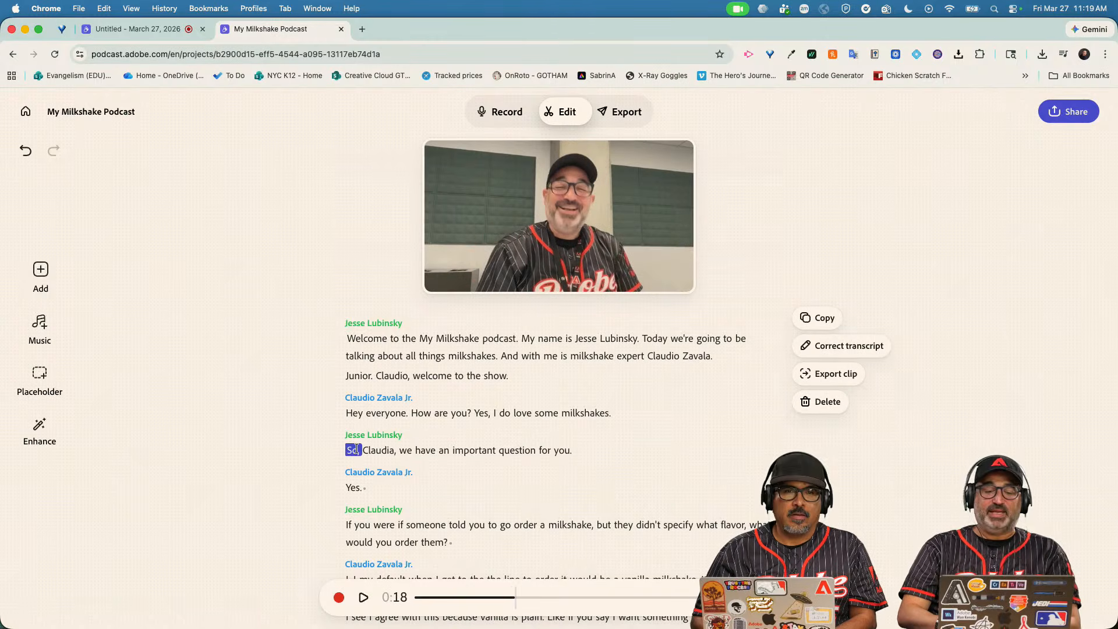
double_click(387, 453)
left_click(848, 346)
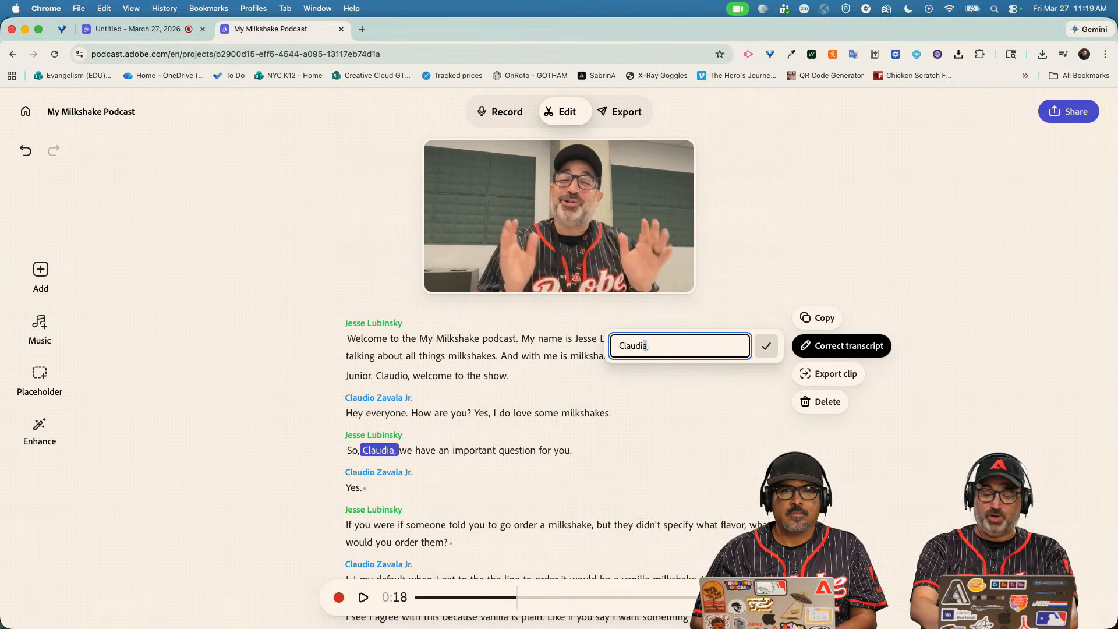
Confirm the name correction, cut the stuttered 'I, I', and screenshot the video preview.
left_click(764, 348)
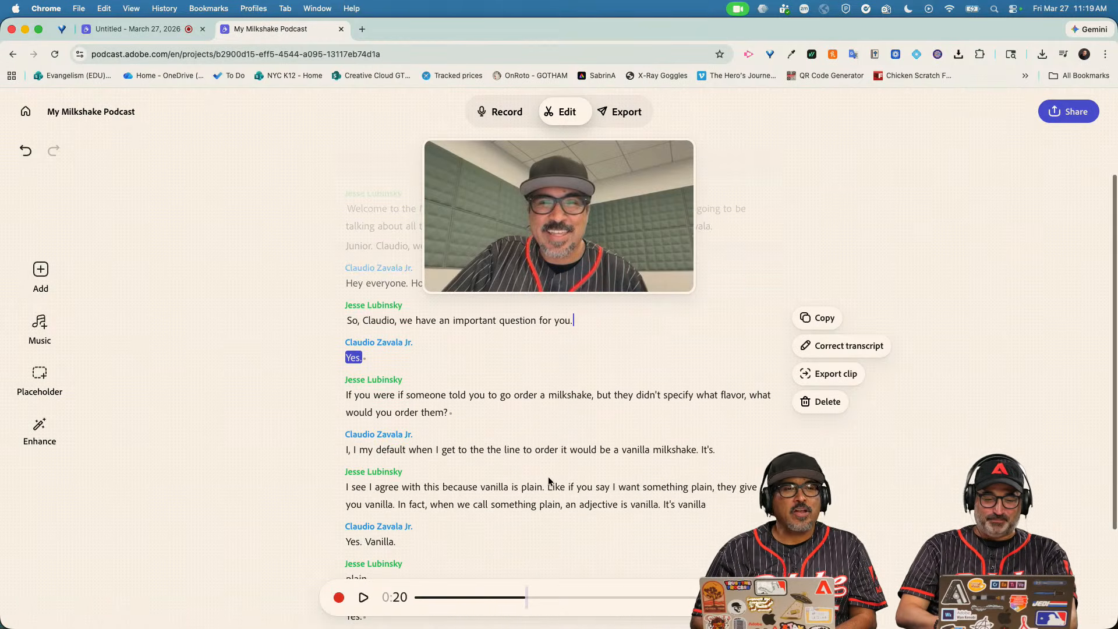
left_click_drag(359, 450, 337, 451)
key("Delete")
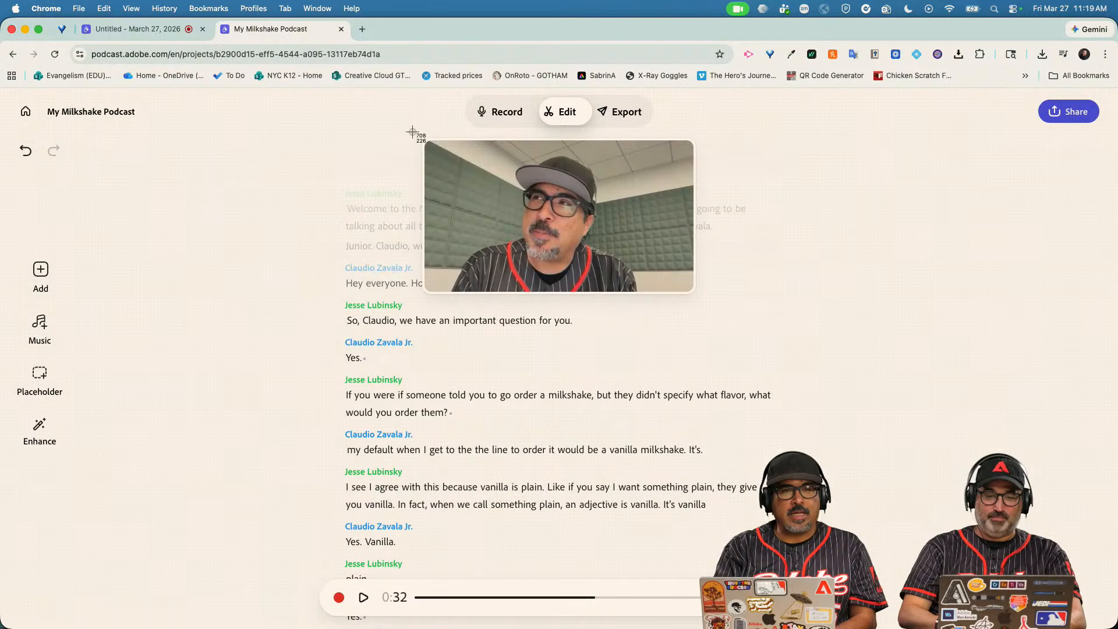
left_click_drag(412, 131, 696, 300)
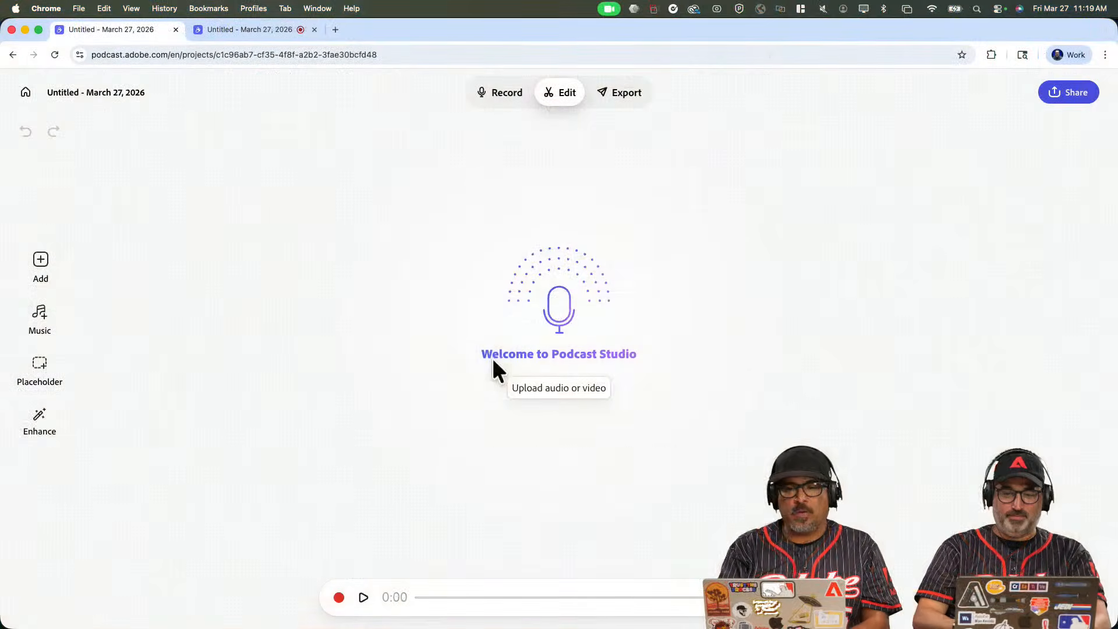
Put the untitled project in Record mode and unmute the microphone.
left_click(498, 93)
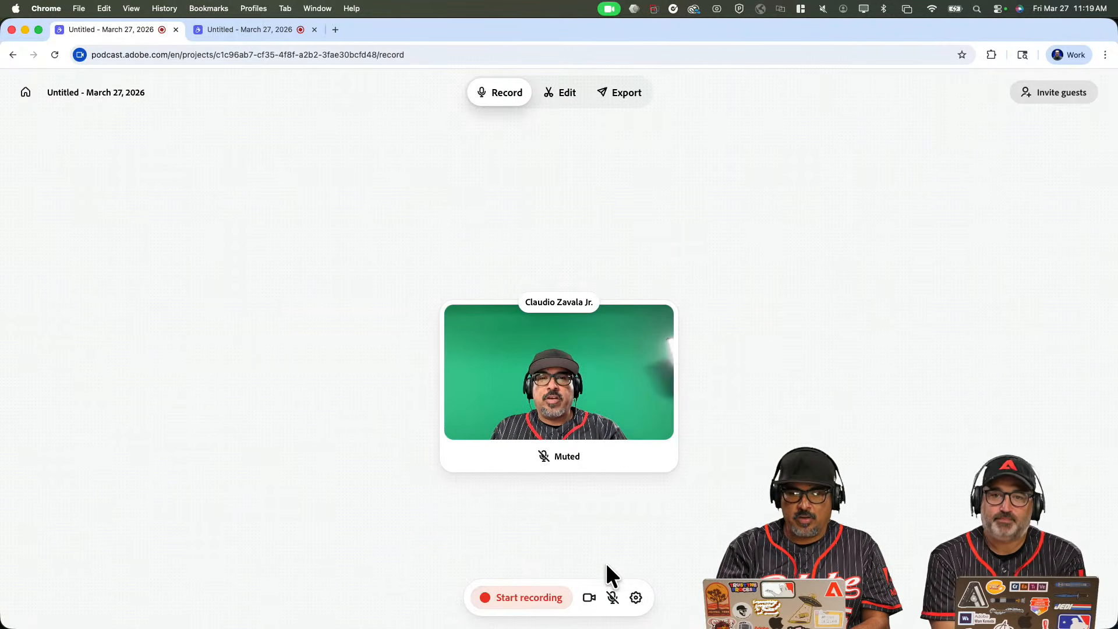
left_click(612, 597)
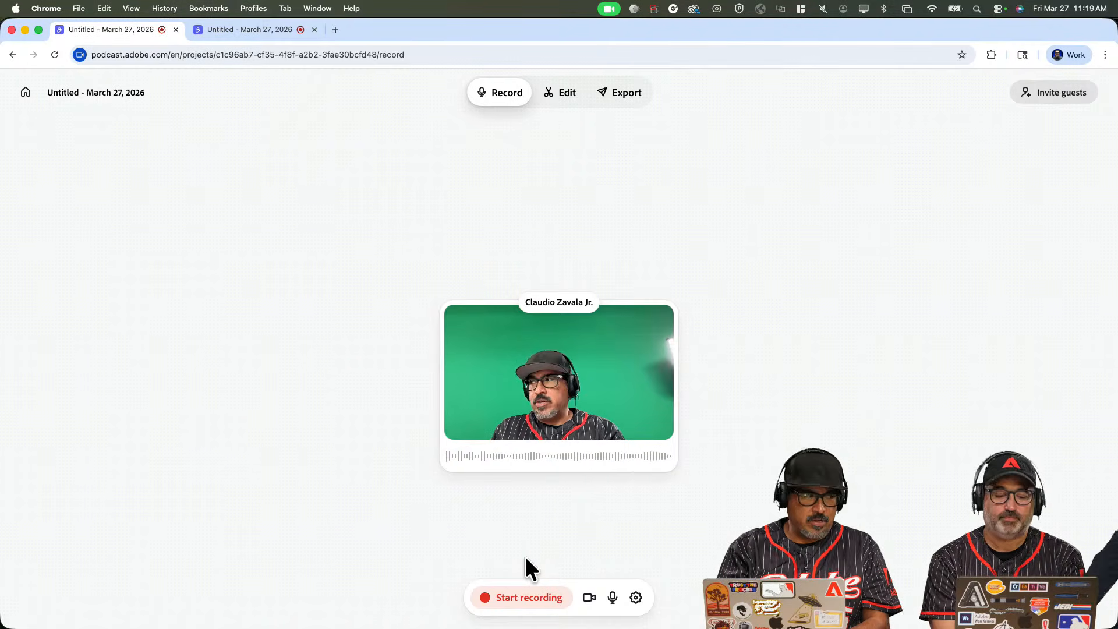
Record a brief take in the untitled project, stop it, and return to Edit mode.
left_click(507, 597)
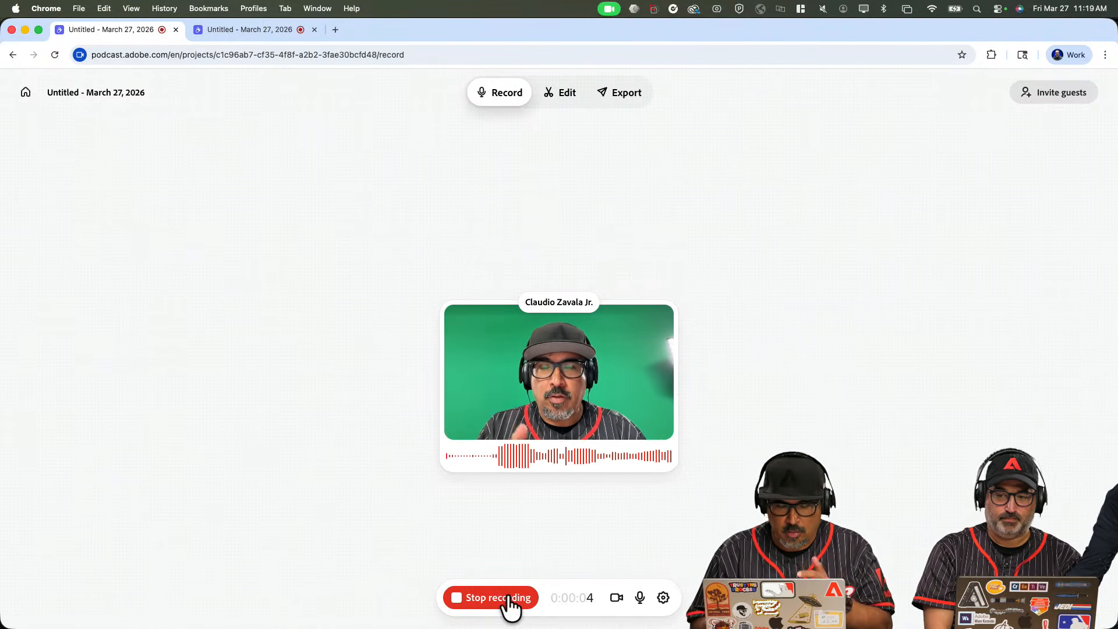
left_click(508, 597)
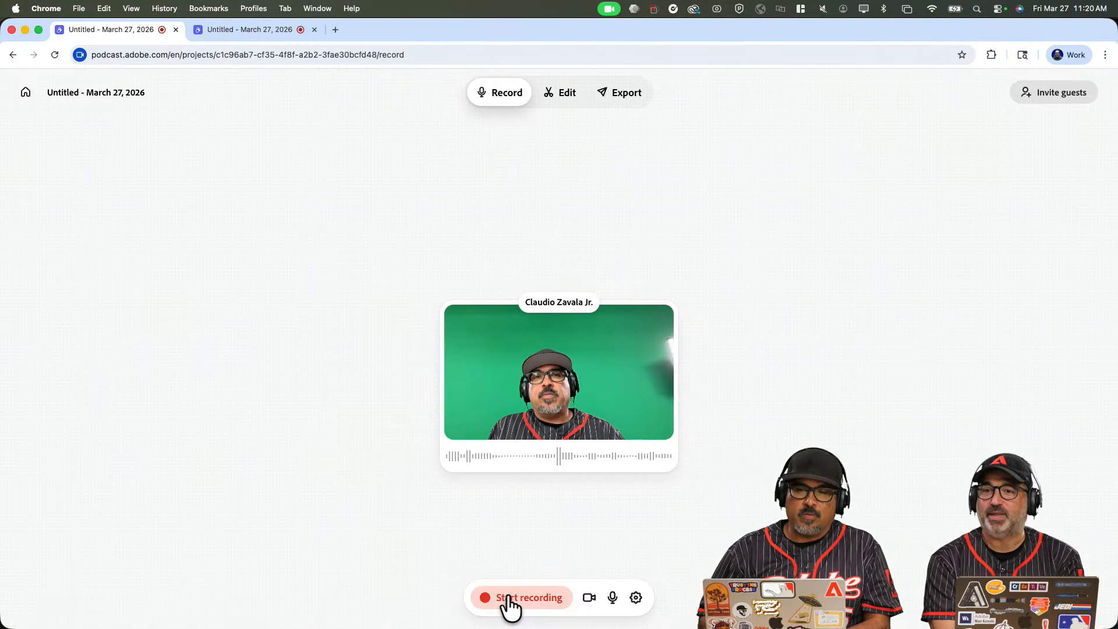
left_click(560, 96)
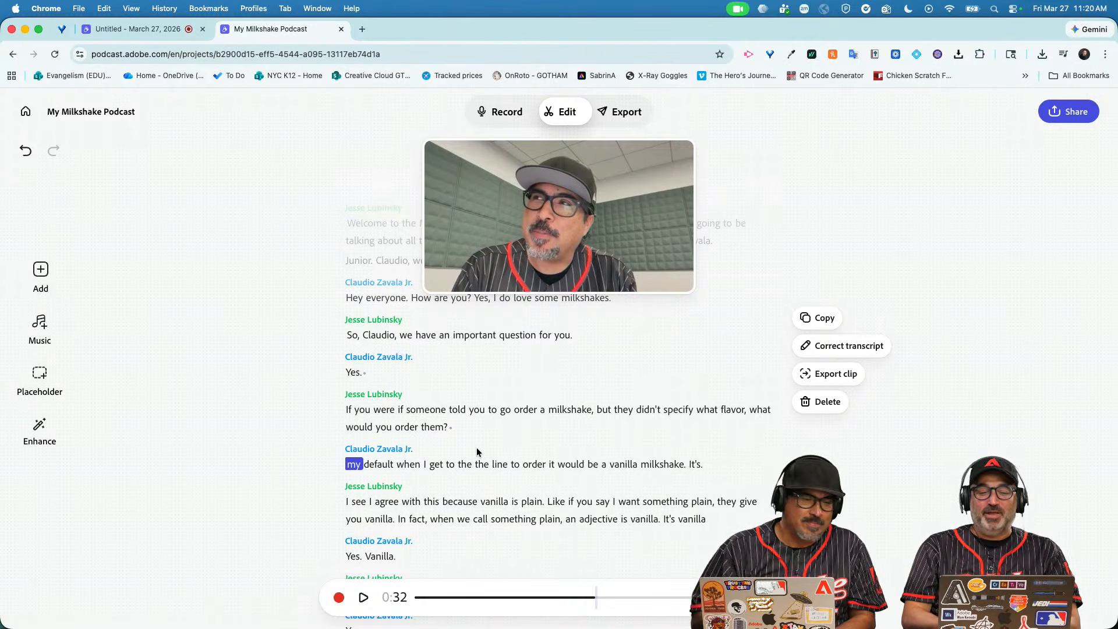
Select words in the welcome intro, then bring up the Music library with tracks like Megawatt and Bassline.
scroll(493, 385, "up", 3)
left_click(433, 365)
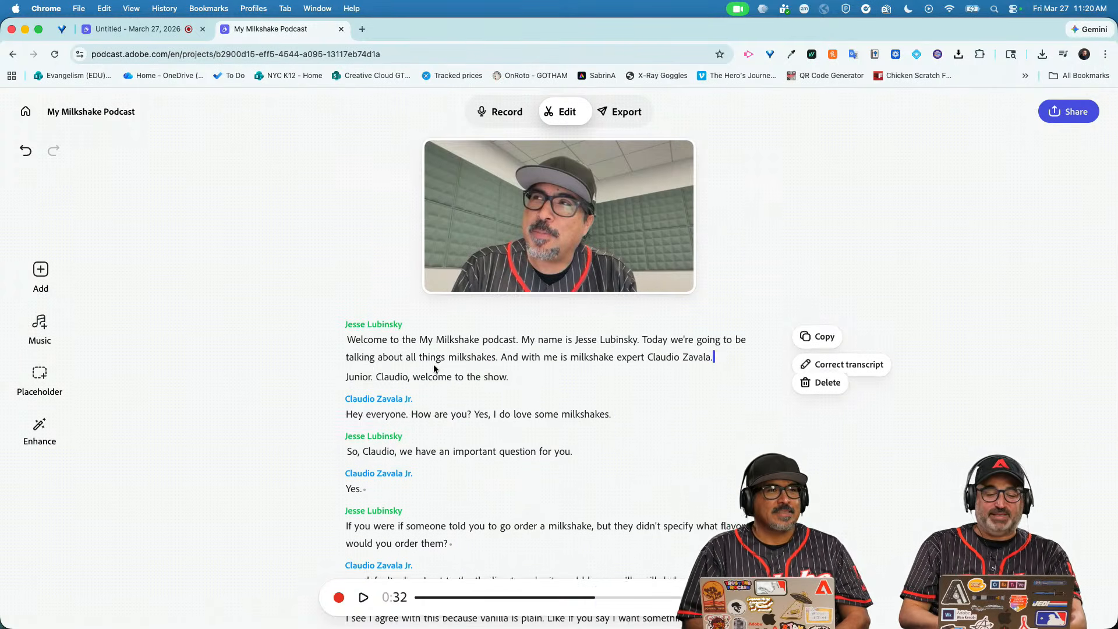
left_click(357, 322)
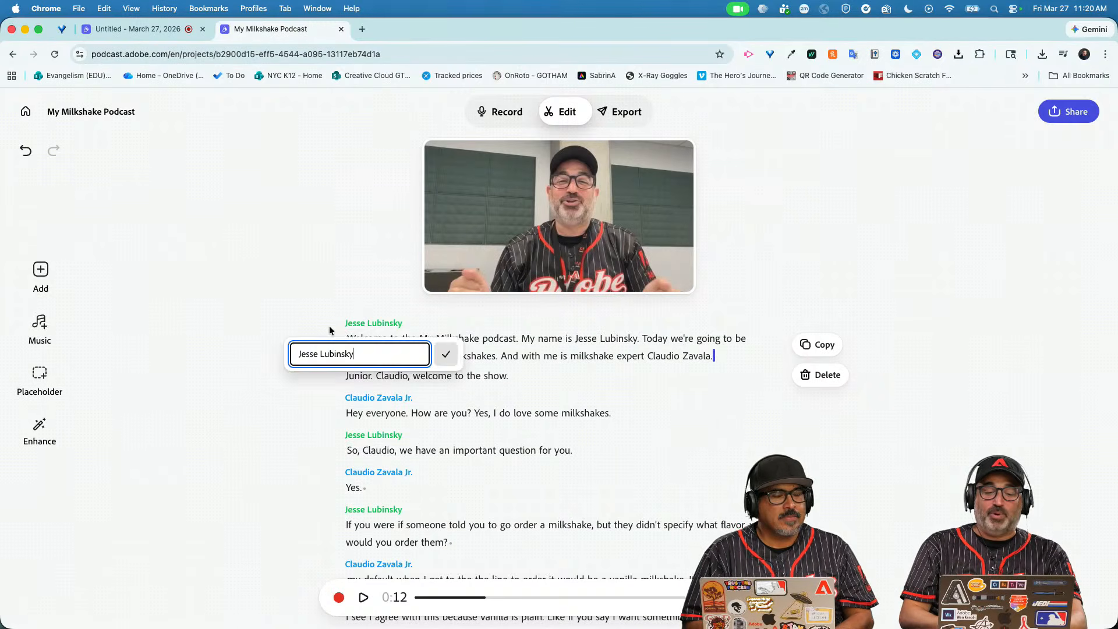
double_click(321, 326)
double_click(540, 411)
double_click(516, 375)
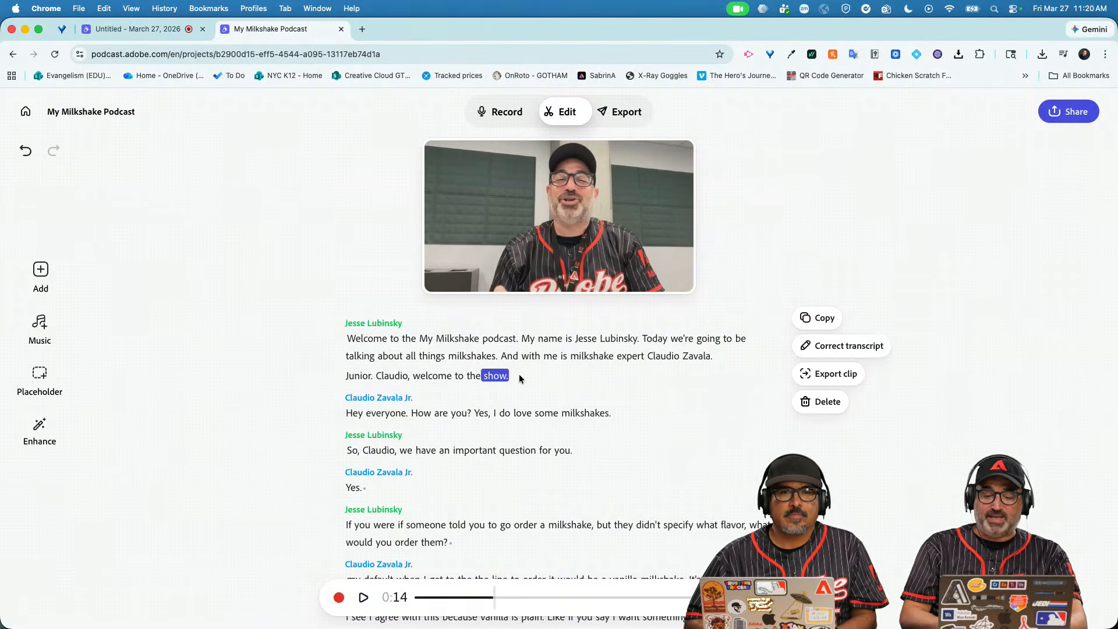
left_click(54, 321)
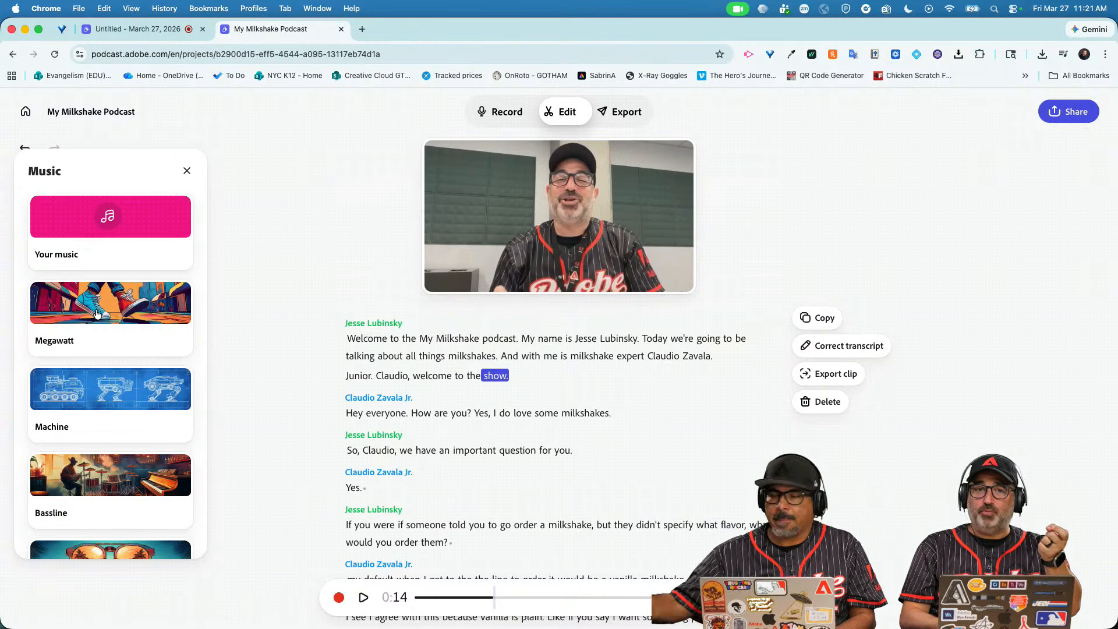
Insert the 8-second Curiosity short intro music into the intro, just before "show.".
scroll(113, 408, "down", 3)
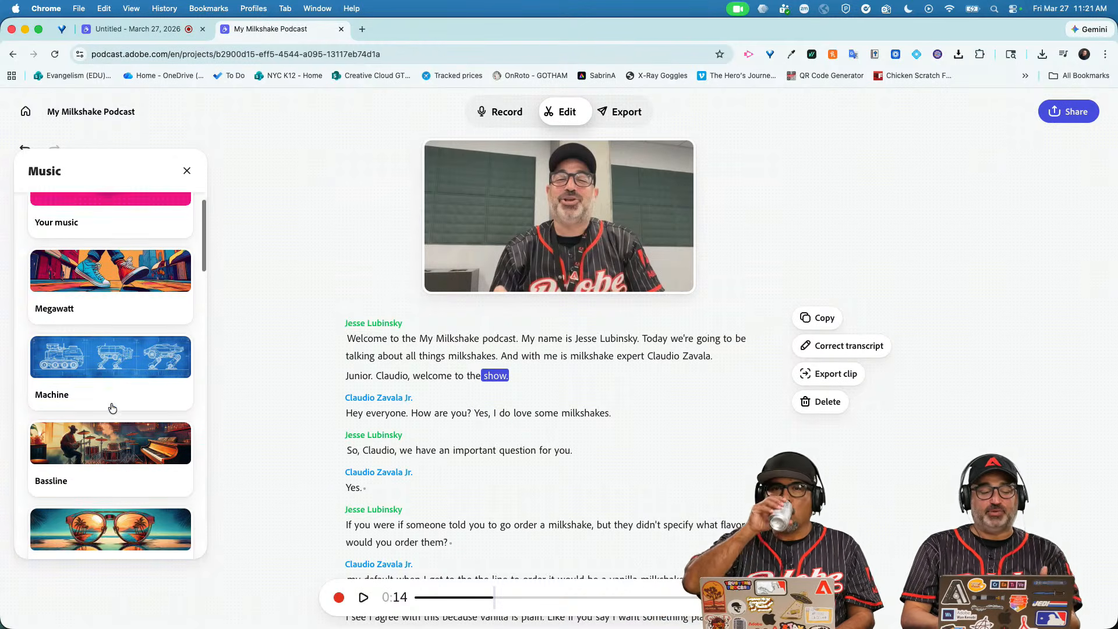
scroll(113, 408, "up", 1)
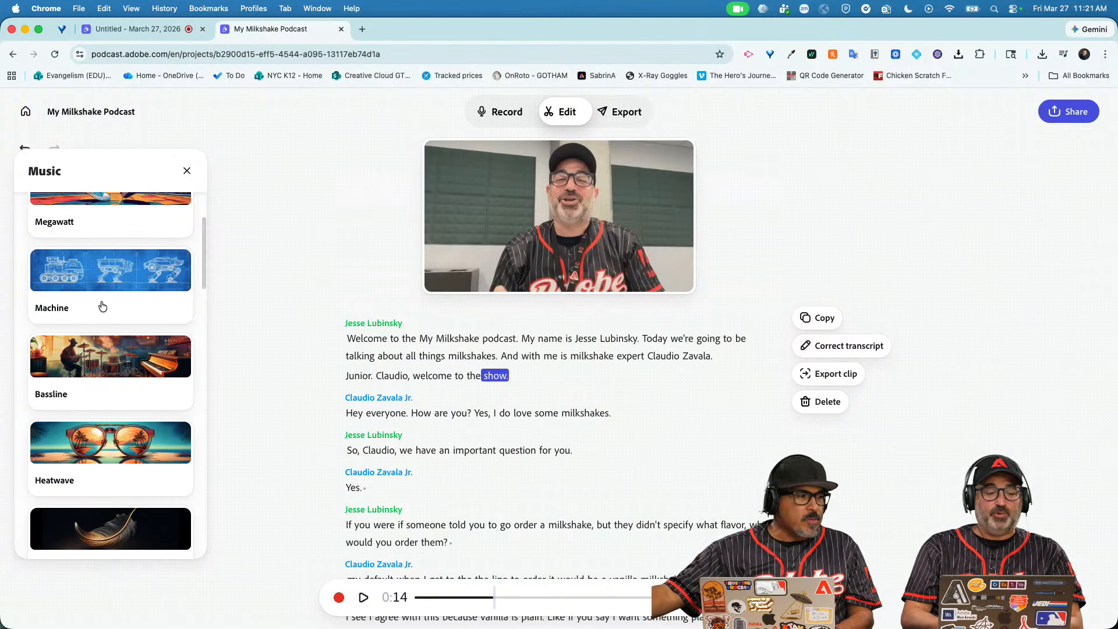
scroll(113, 373, "down", 4)
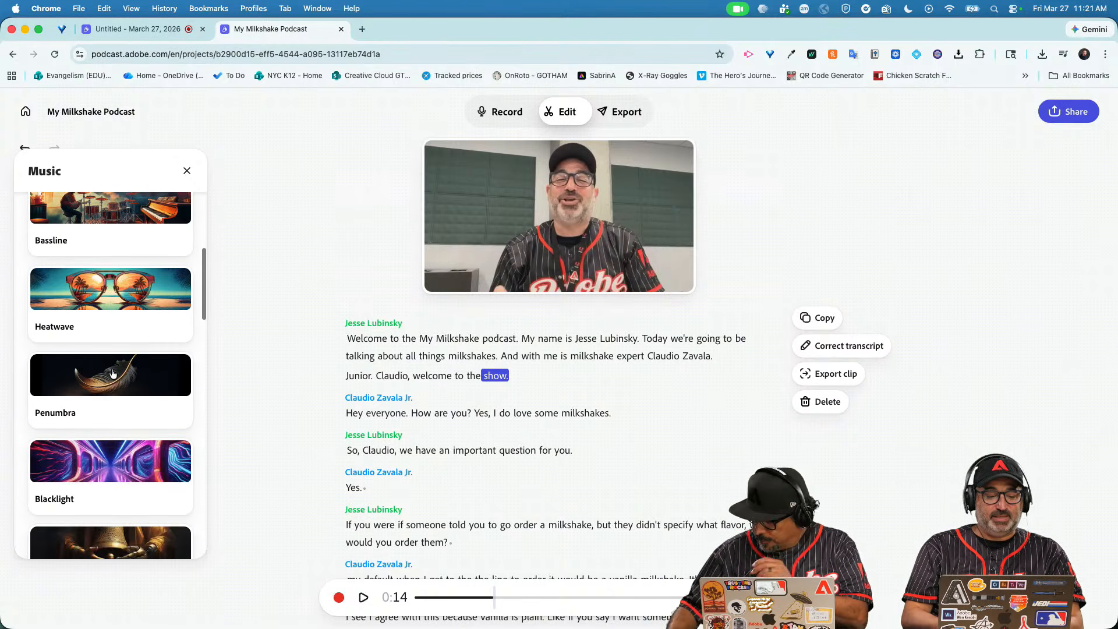
scroll(113, 374, "down", 8)
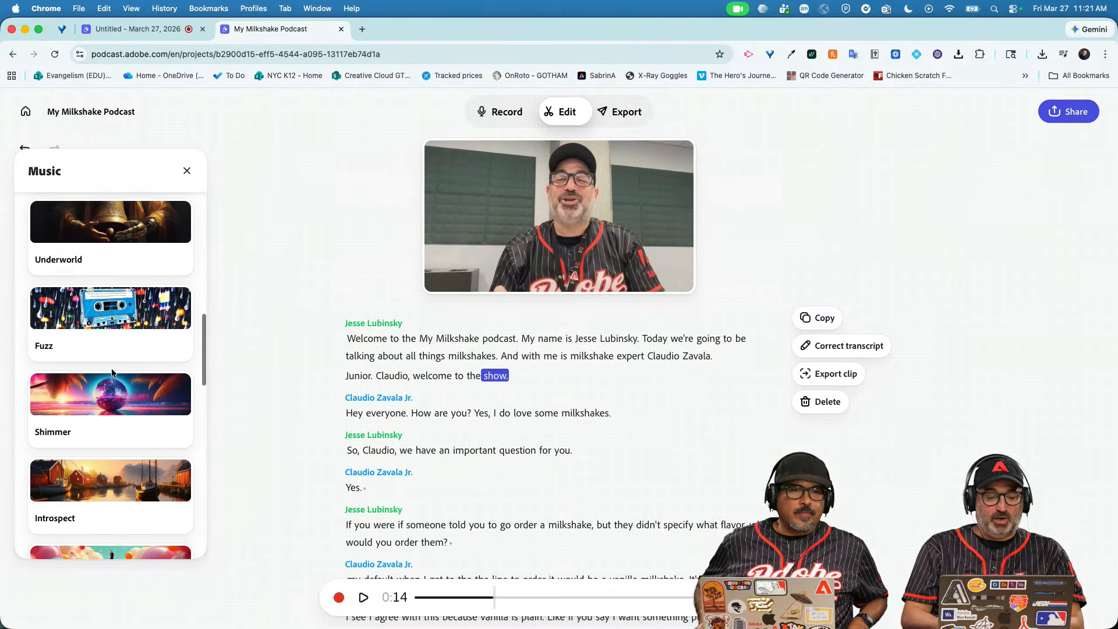
scroll(112, 373, "down", 5)
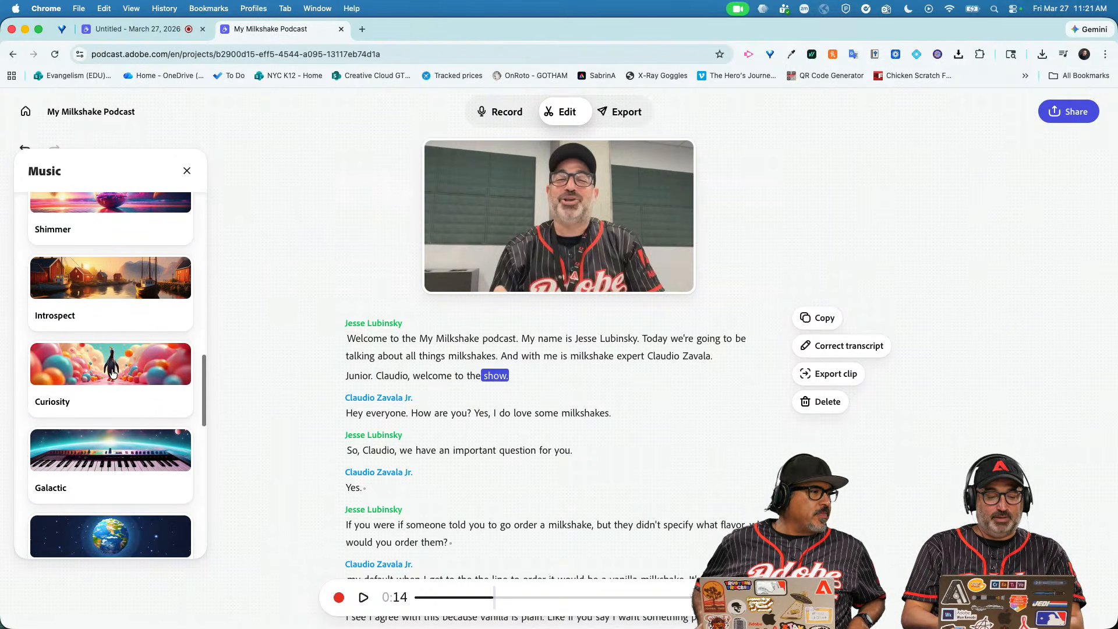
left_click(112, 373)
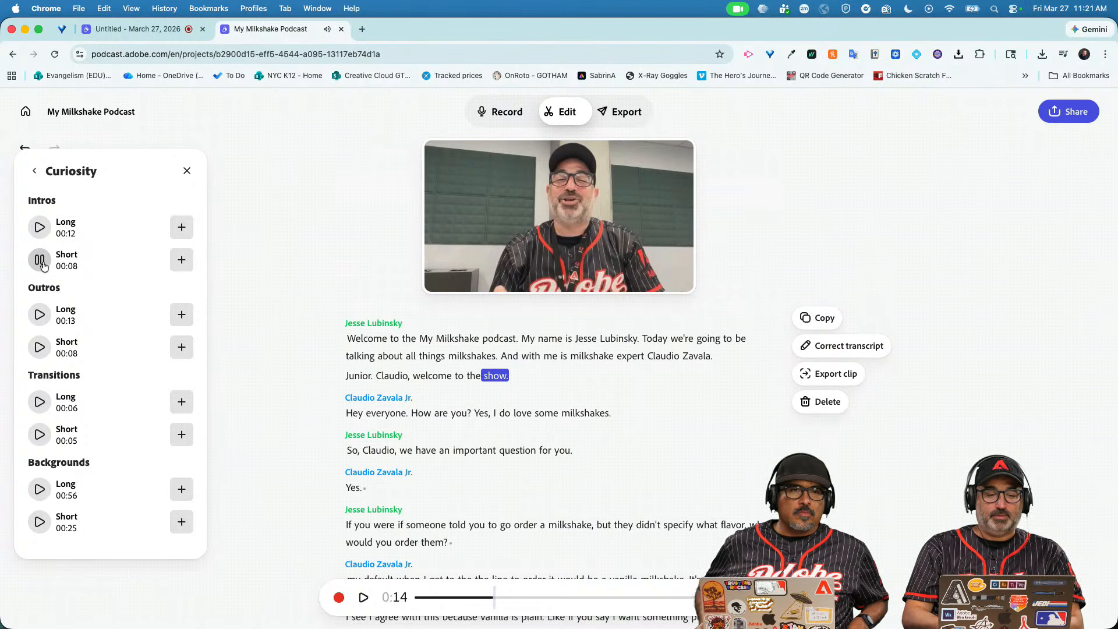
left_click(176, 268)
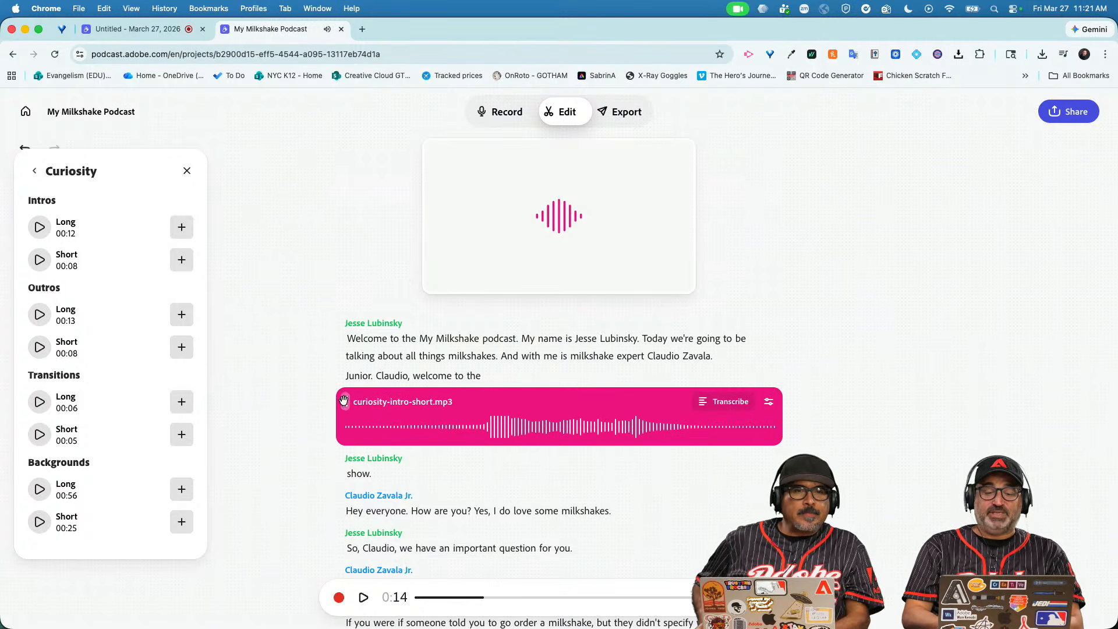
Move the curiosity-intro-short.mp3 clip above the welcome line and reset playback to 0:00.
left_click(347, 315)
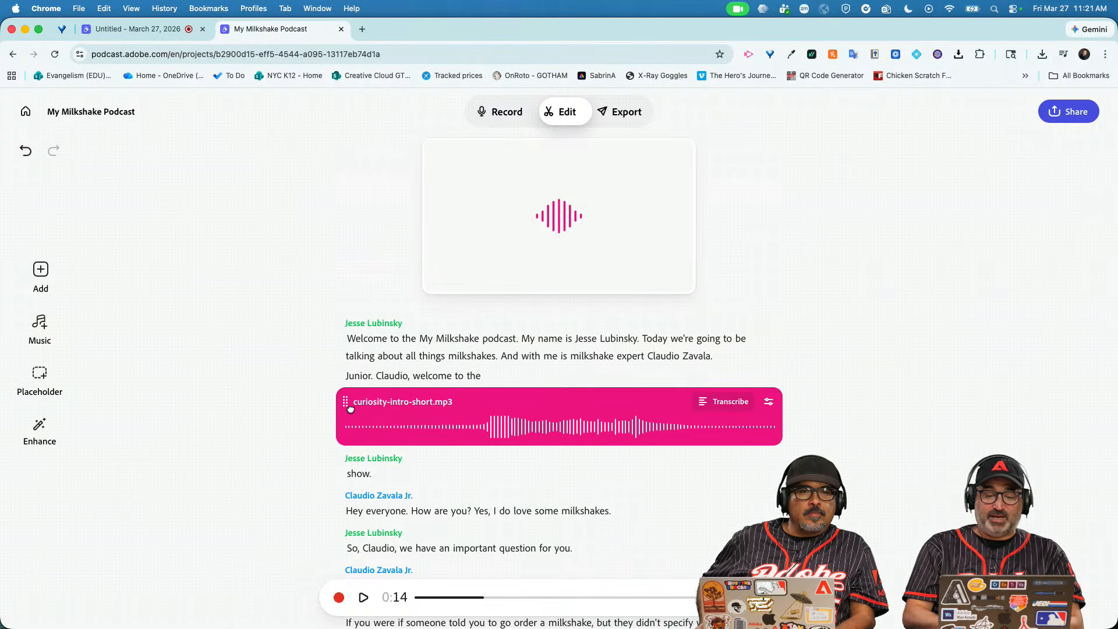
mouse_move(345, 406)
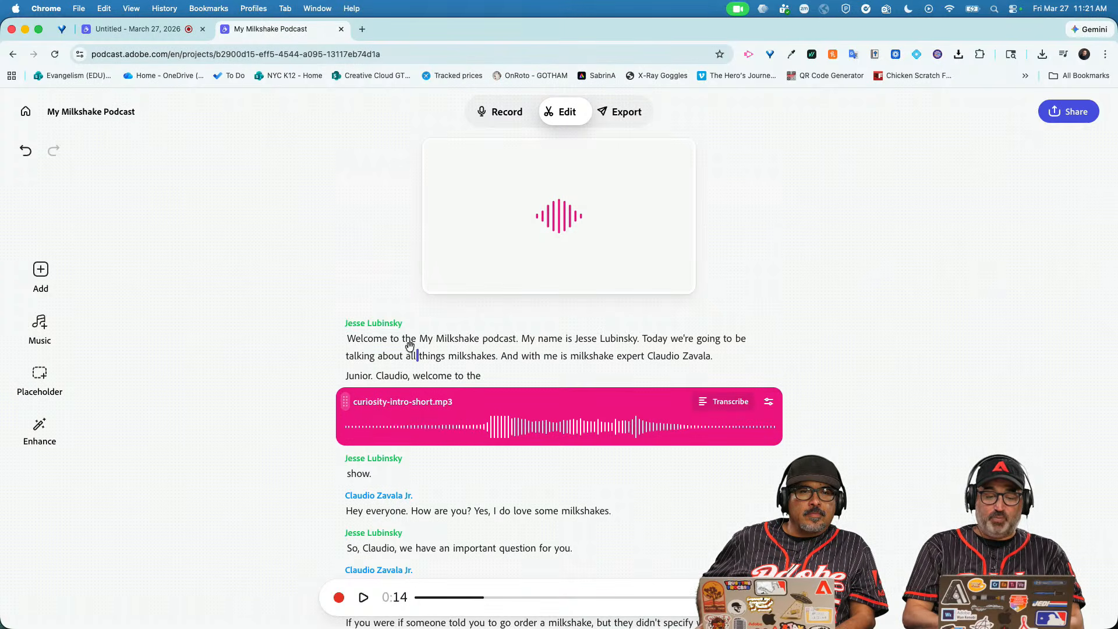
left_click_drag(409, 346, 376, 319)
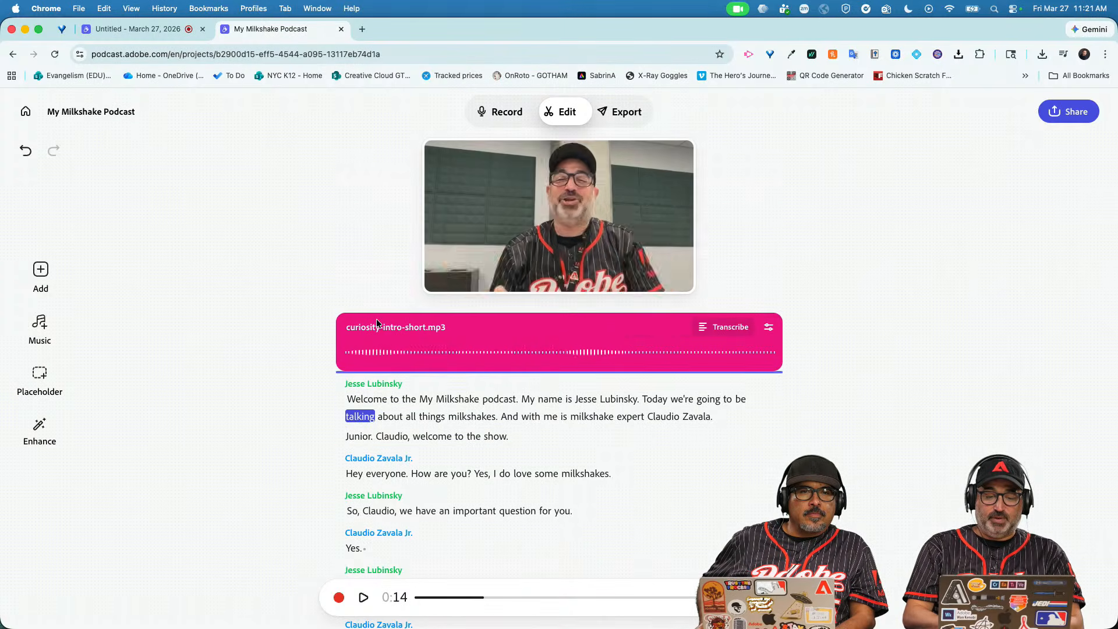
left_click(351, 352)
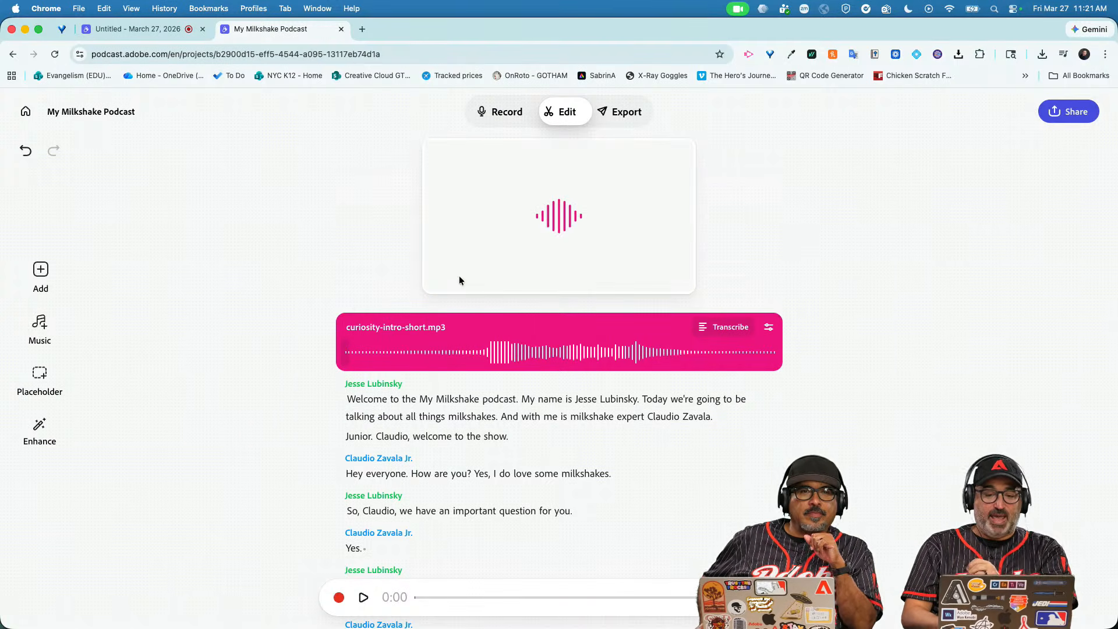
Play the opening with the intro music, pause at 0:13, and open the clip's fade menu.
left_click(362, 600)
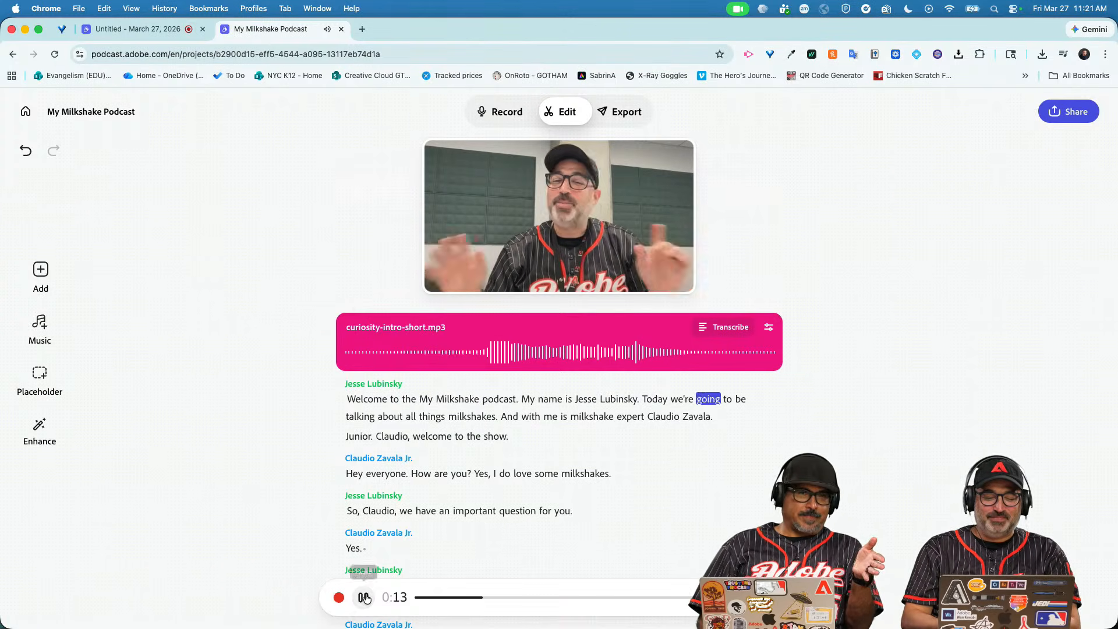
left_click(365, 598)
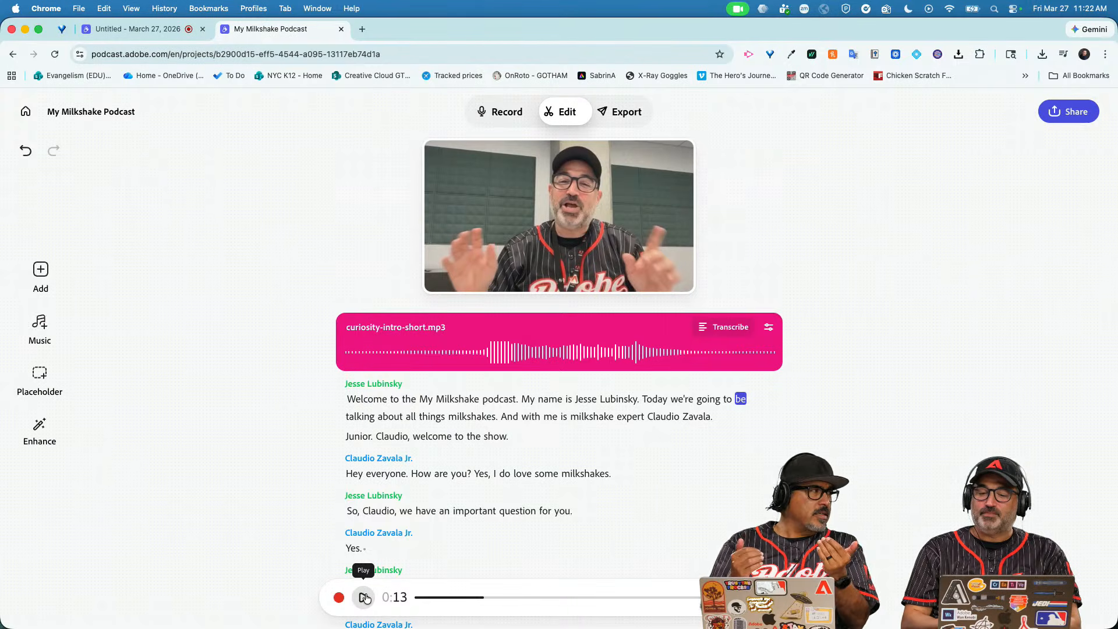
left_click(768, 329)
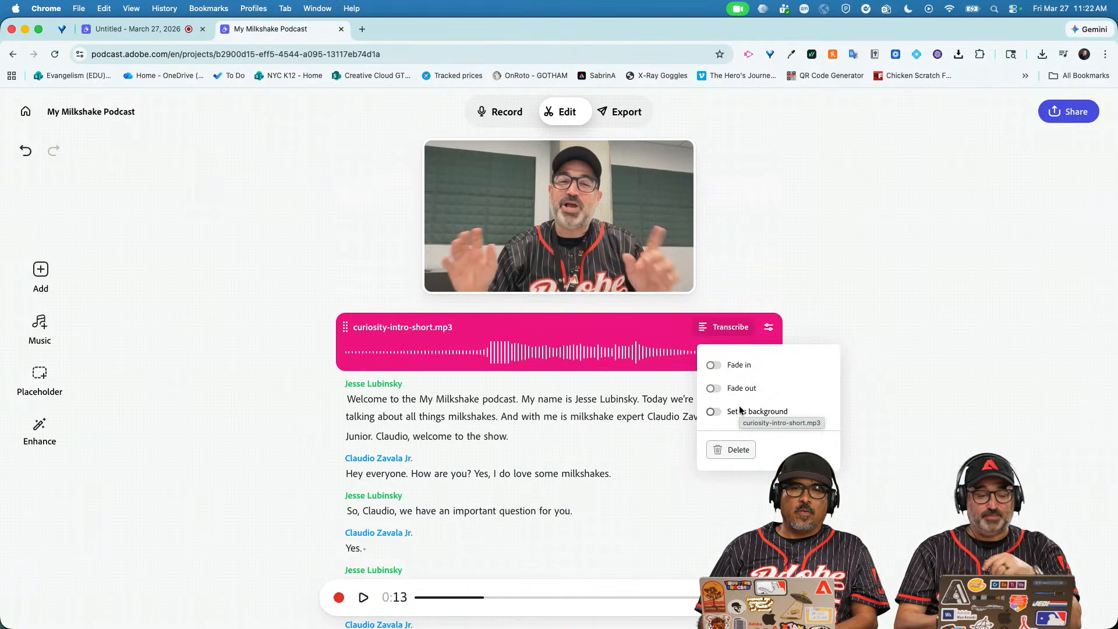
Dismiss the clip options popover with fade and background left off.
left_click(654, 534)
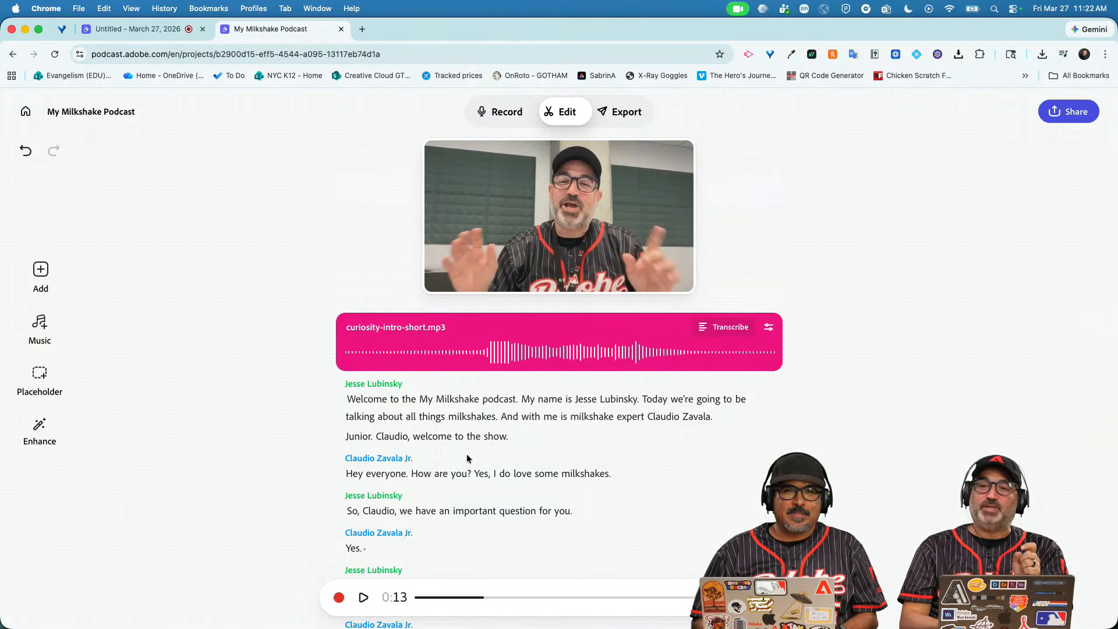
scroll(467, 455, "down", 1)
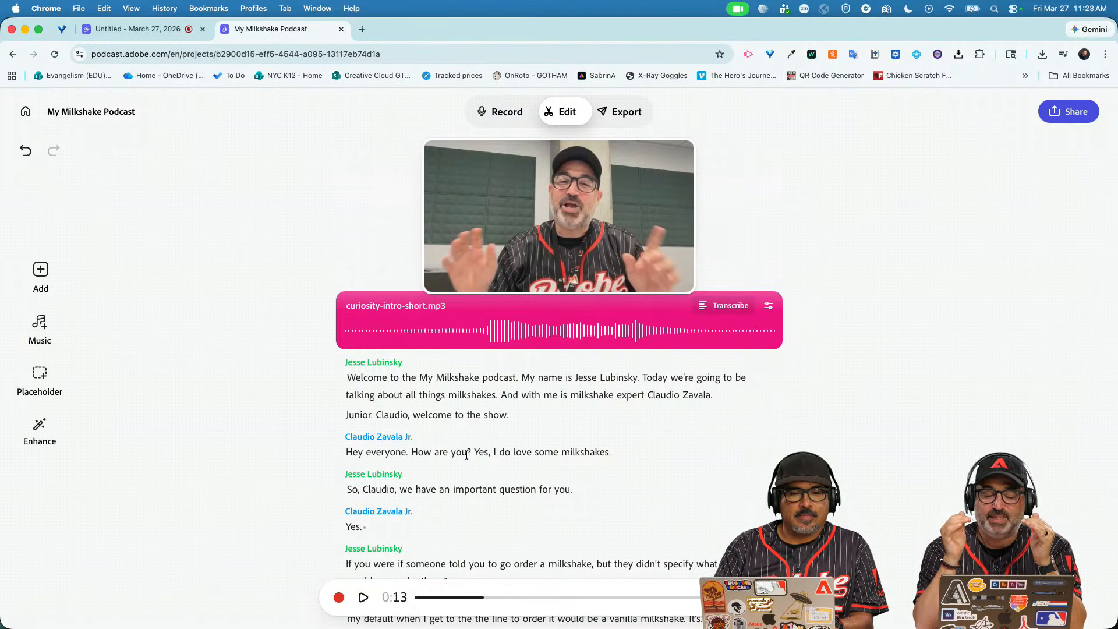
After "You are very welcome." add a placeholder reading "Add conversation with In-N-Out customers".
scroll(478, 466, "down", 6)
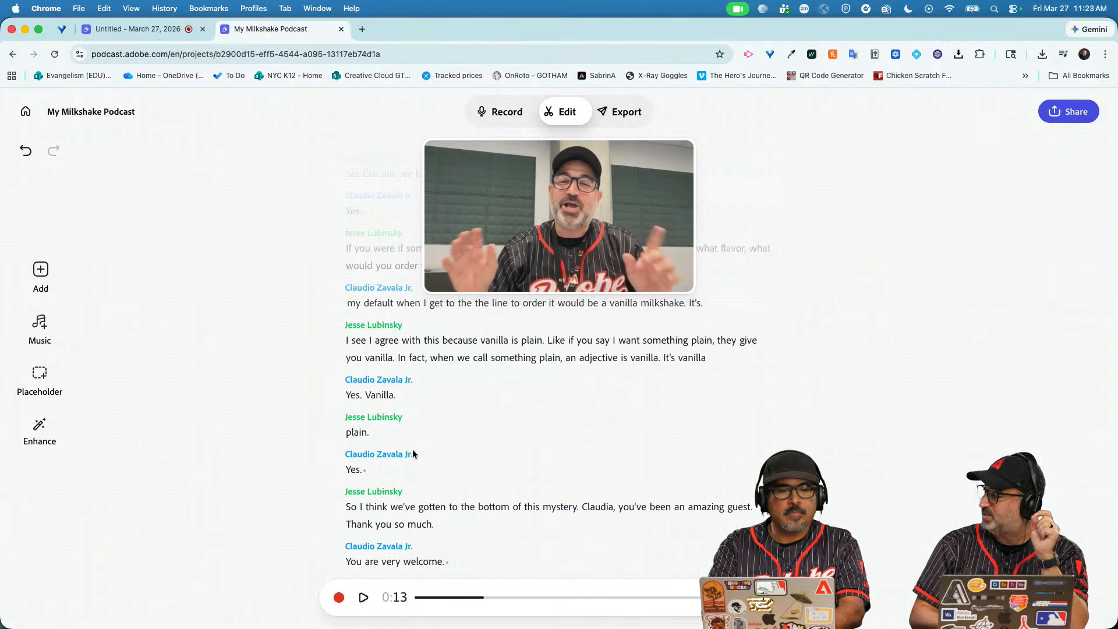
left_click(464, 557)
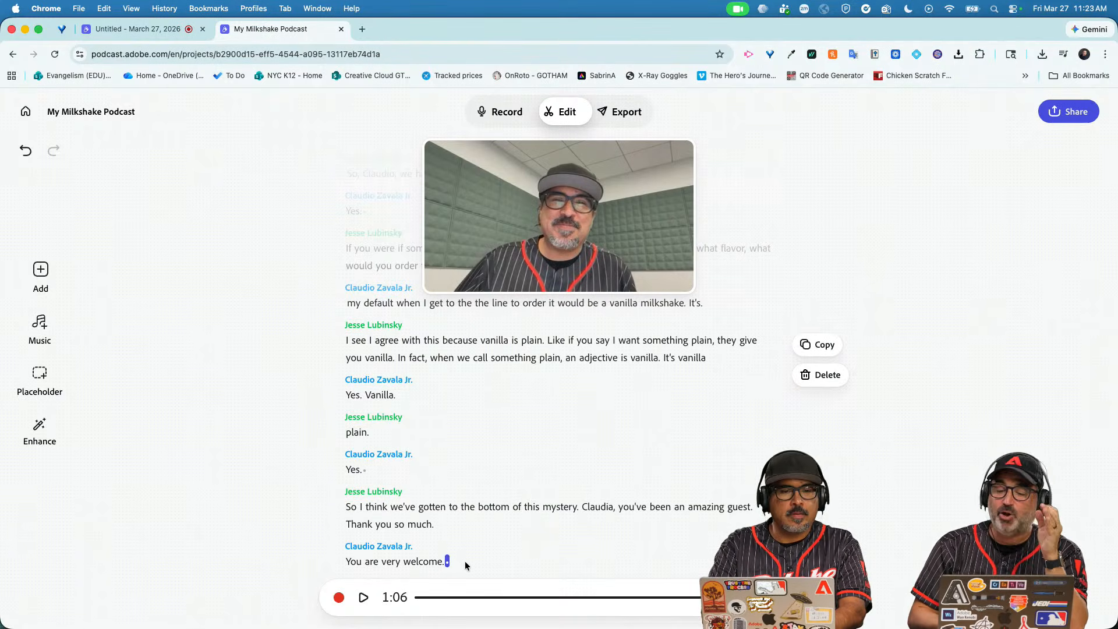
left_click(40, 379)
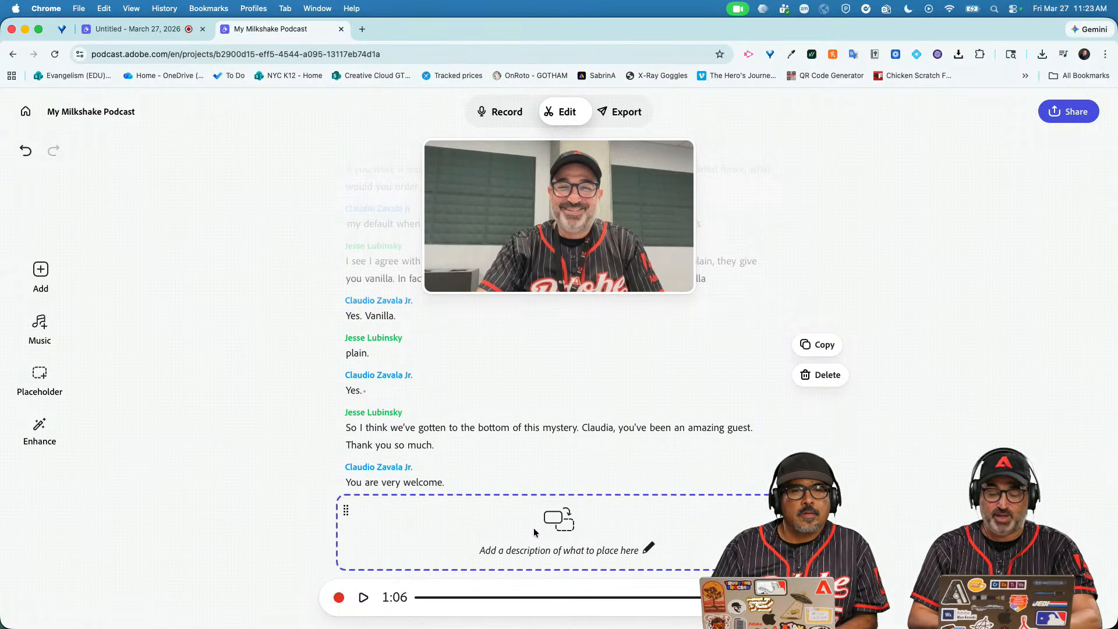
left_click(648, 549)
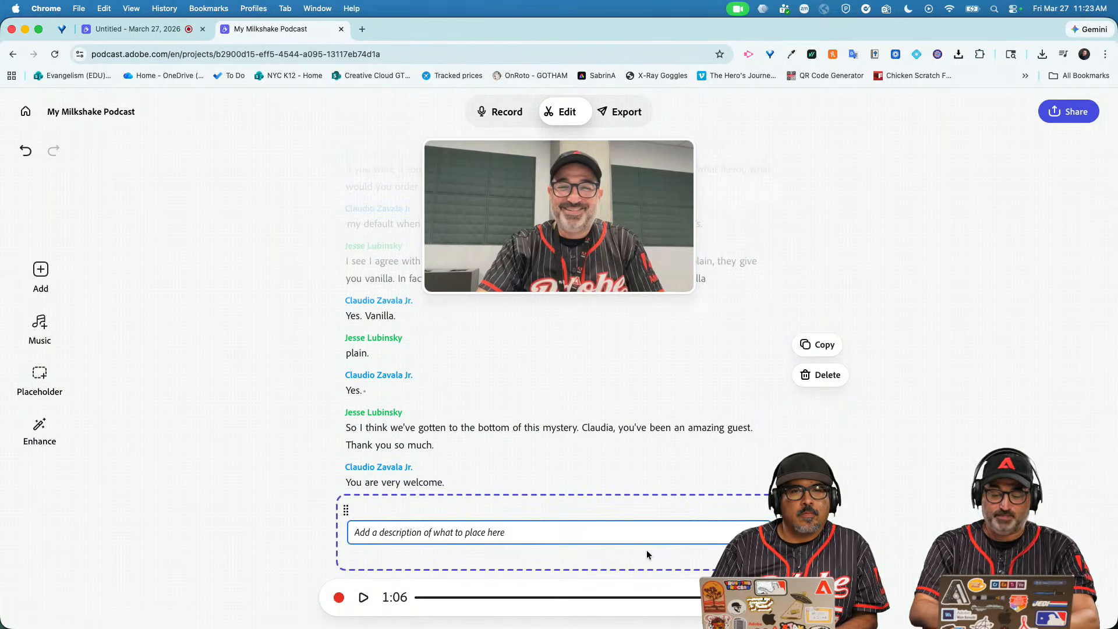
type("Add conv")
type("ersation")
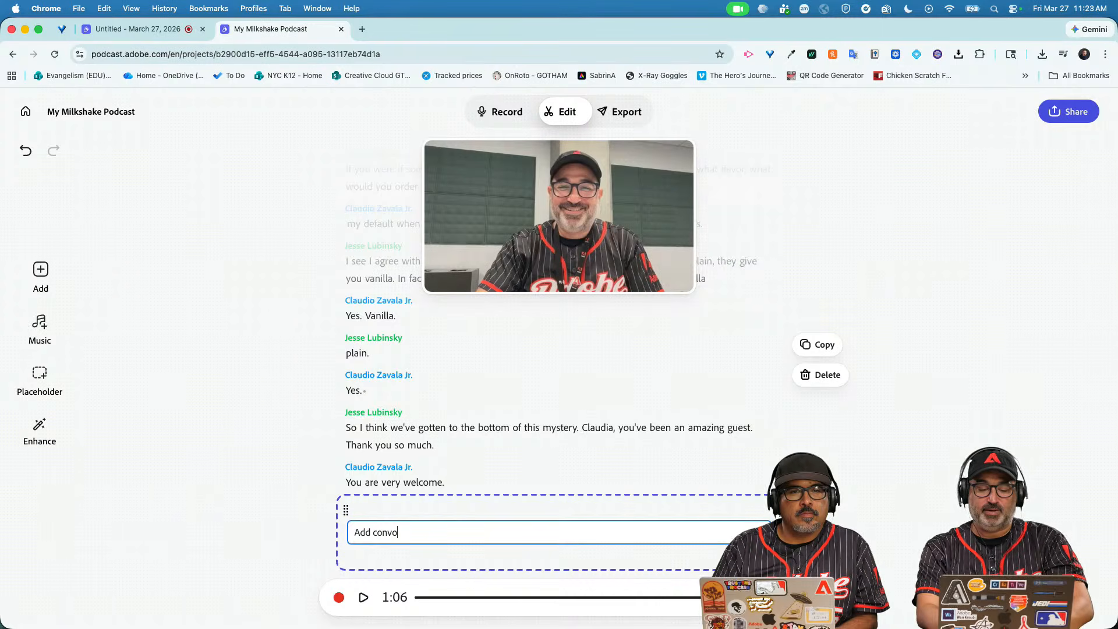
type(" with In-N0")
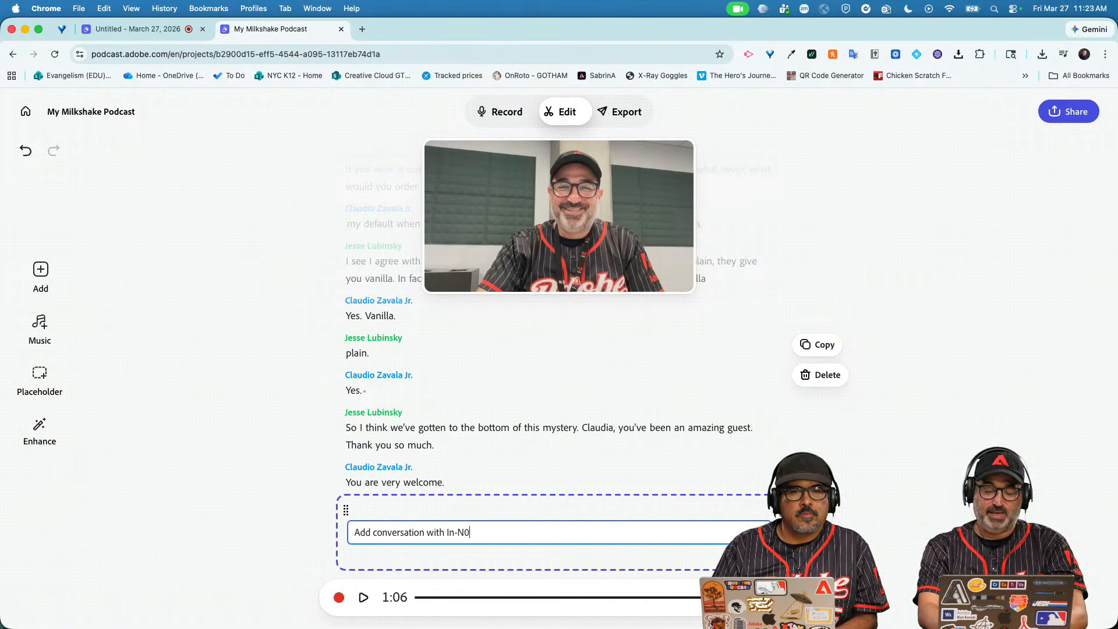
key("BackSpace")
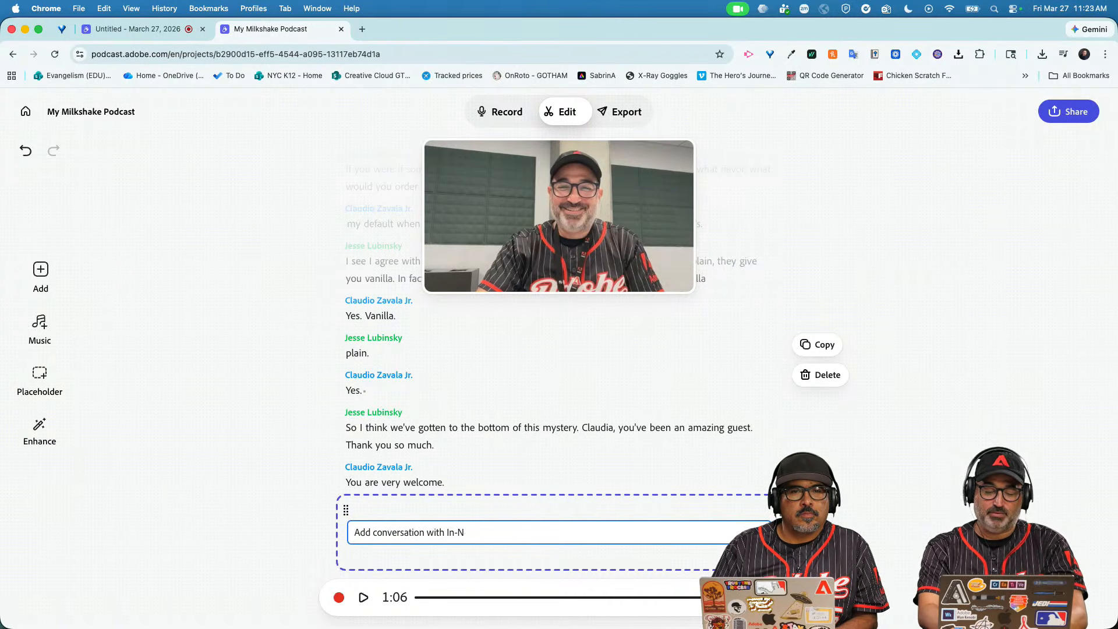
type("-Out")
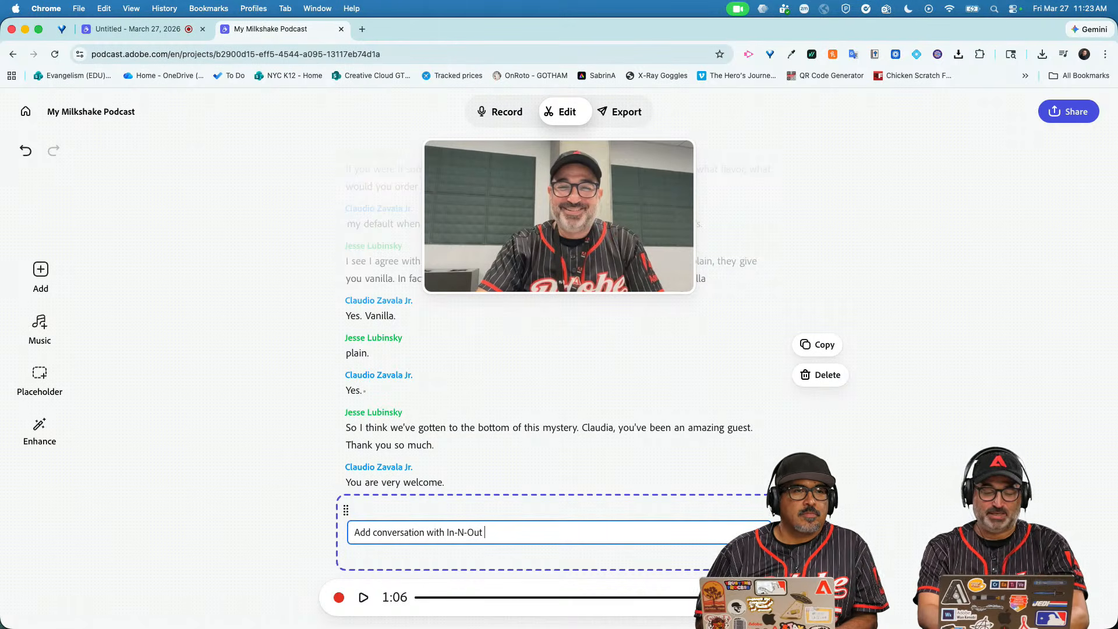
type(" customers")
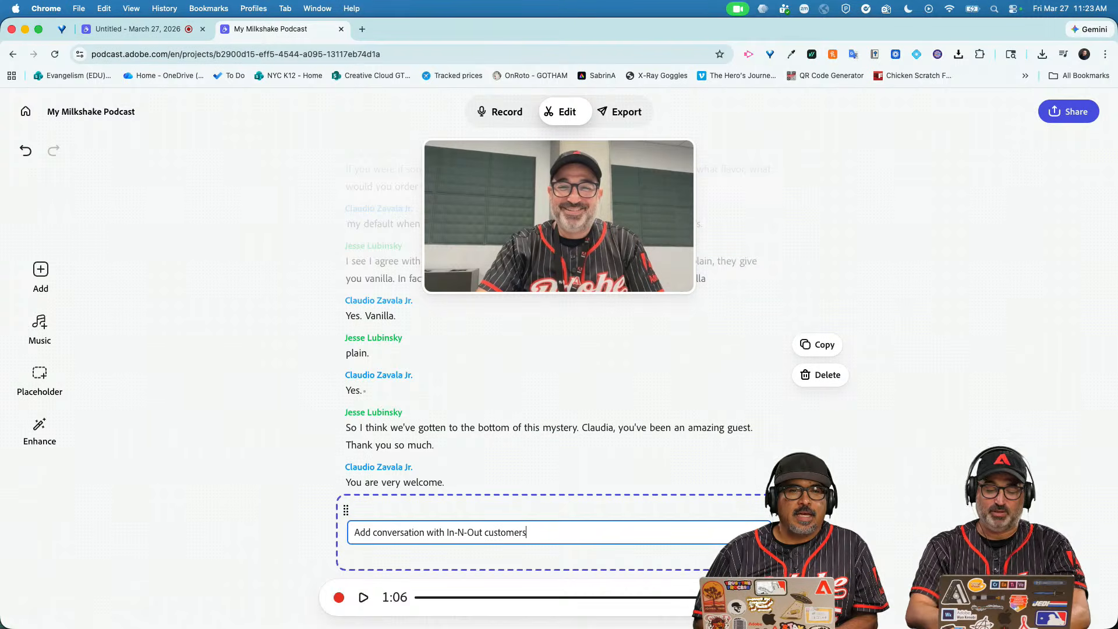
key("Return")
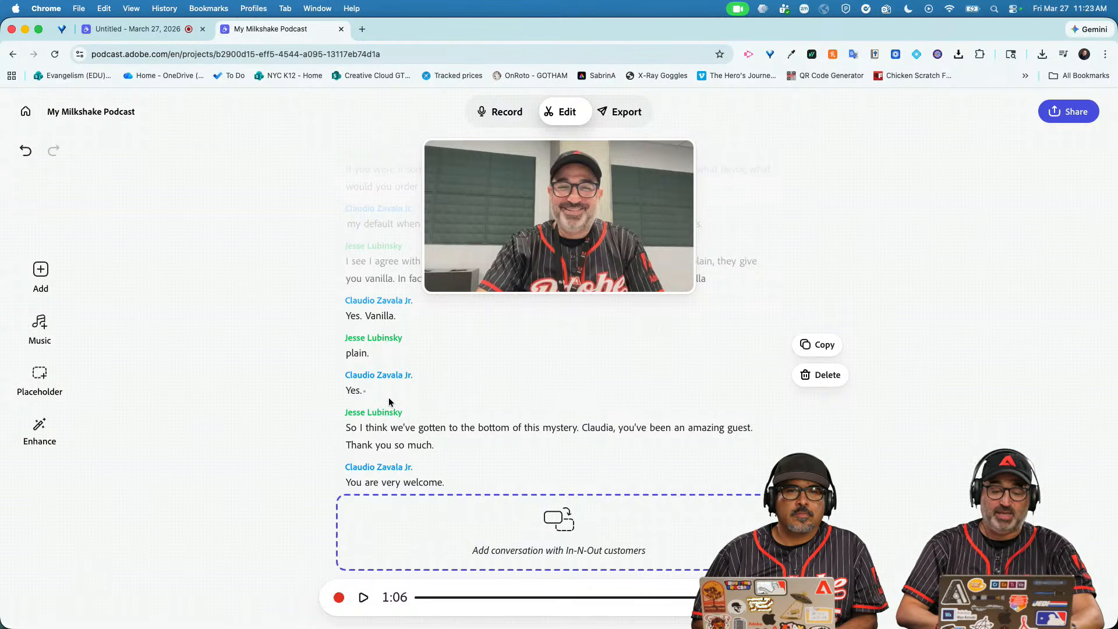
Reload the project page, dismiss the speaker rename box, and return to the intro.
right_click(351, 378)
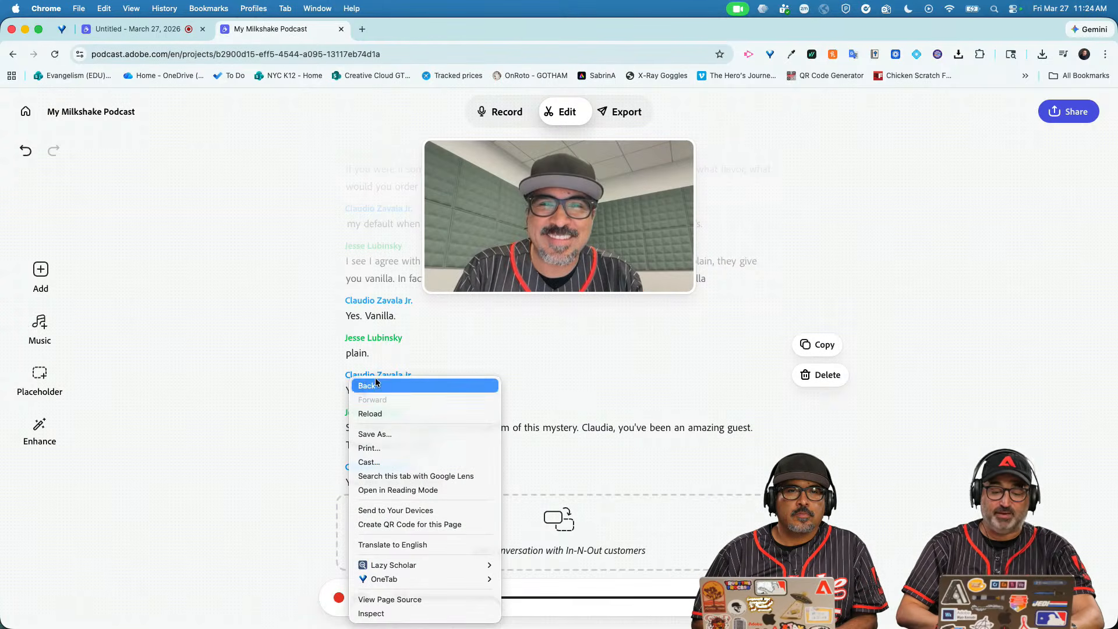
left_click(478, 414)
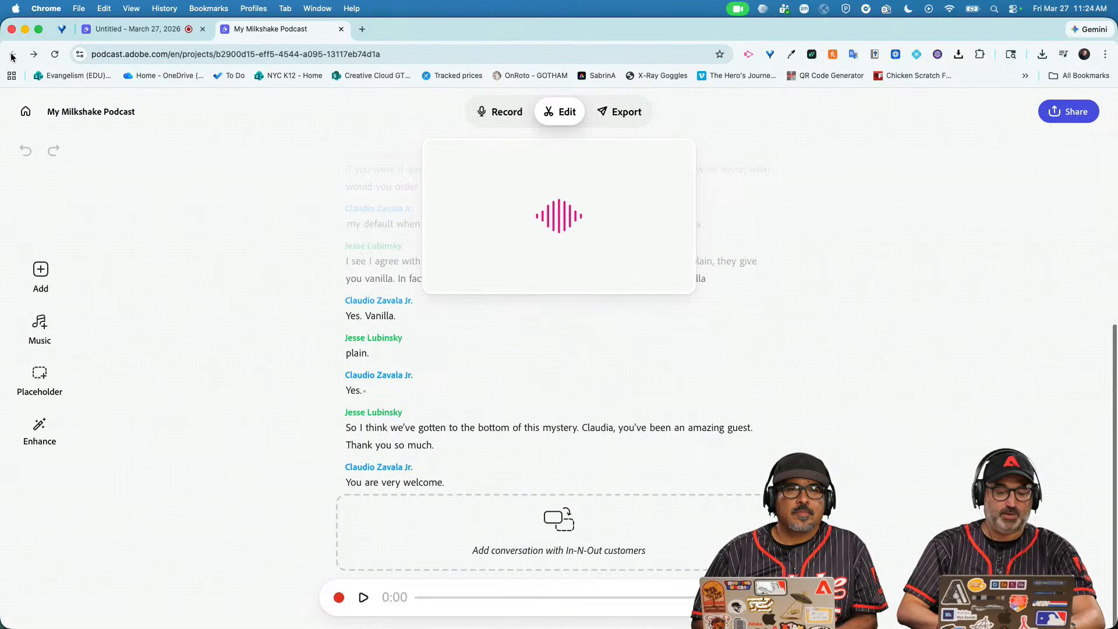
left_click(400, 378)
left_click(516, 384)
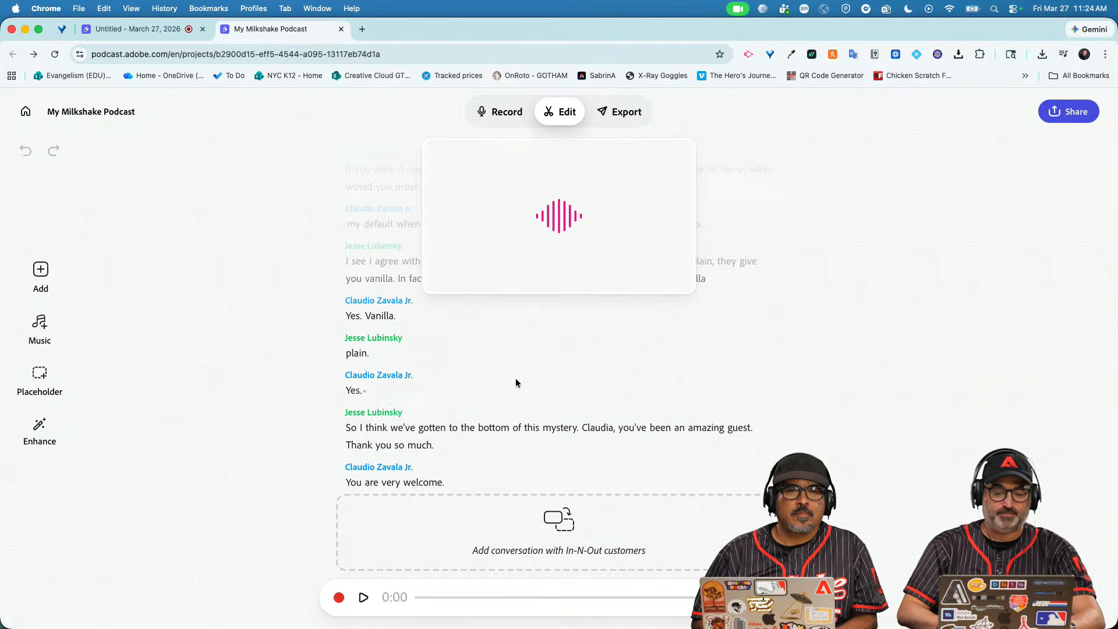
scroll(79, 362, "up", 10)
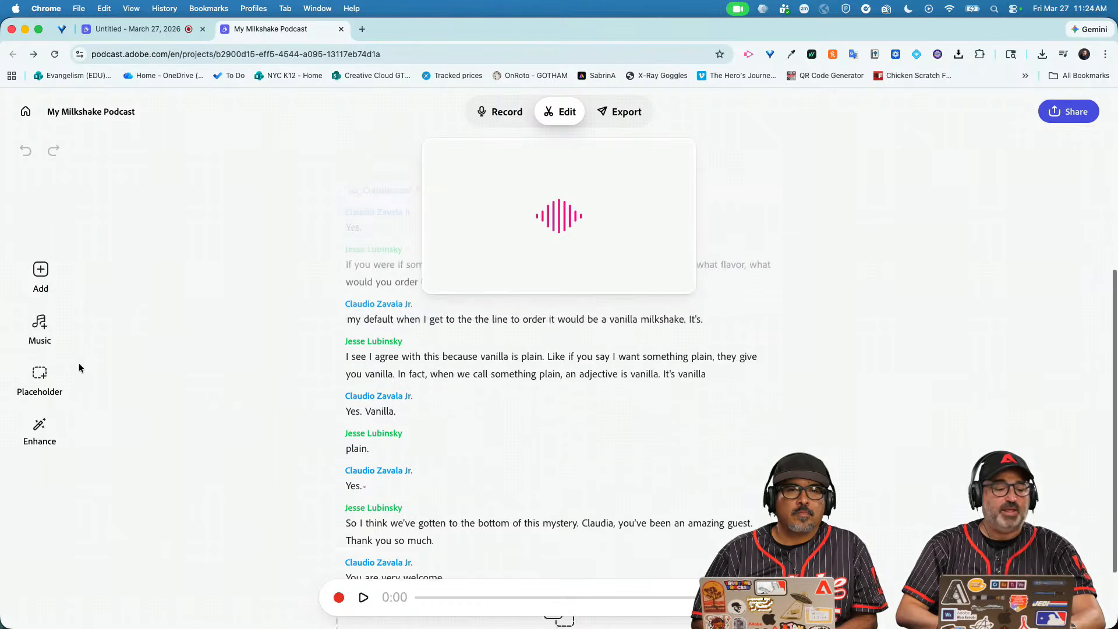
double_click(366, 418)
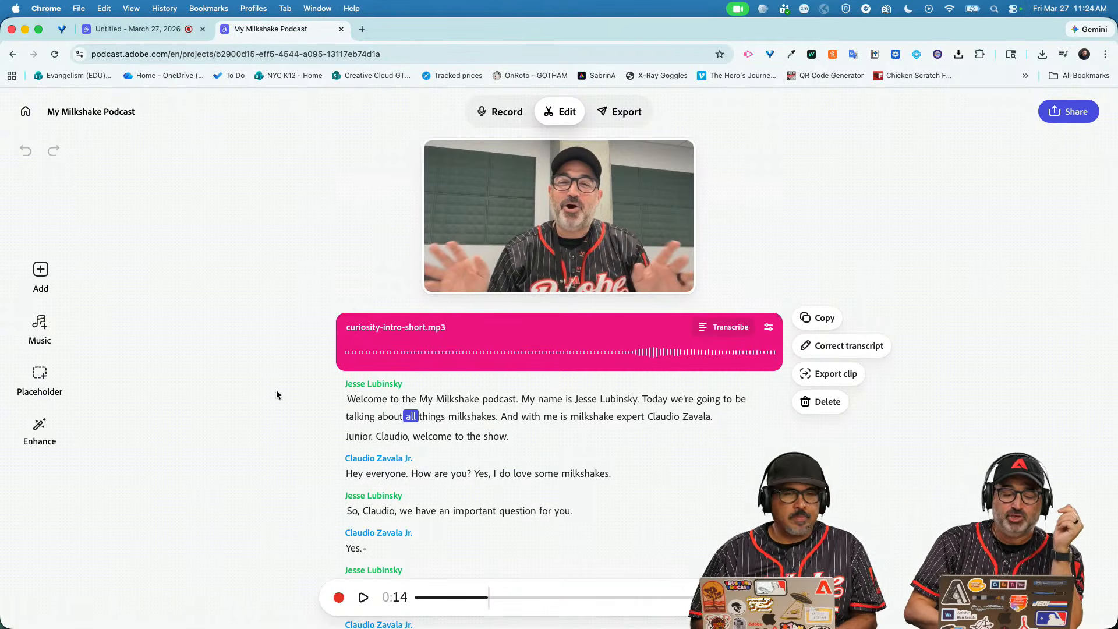
Play and pause the intro, then jump the playhead to the word 'talking'.
left_click(364, 597)
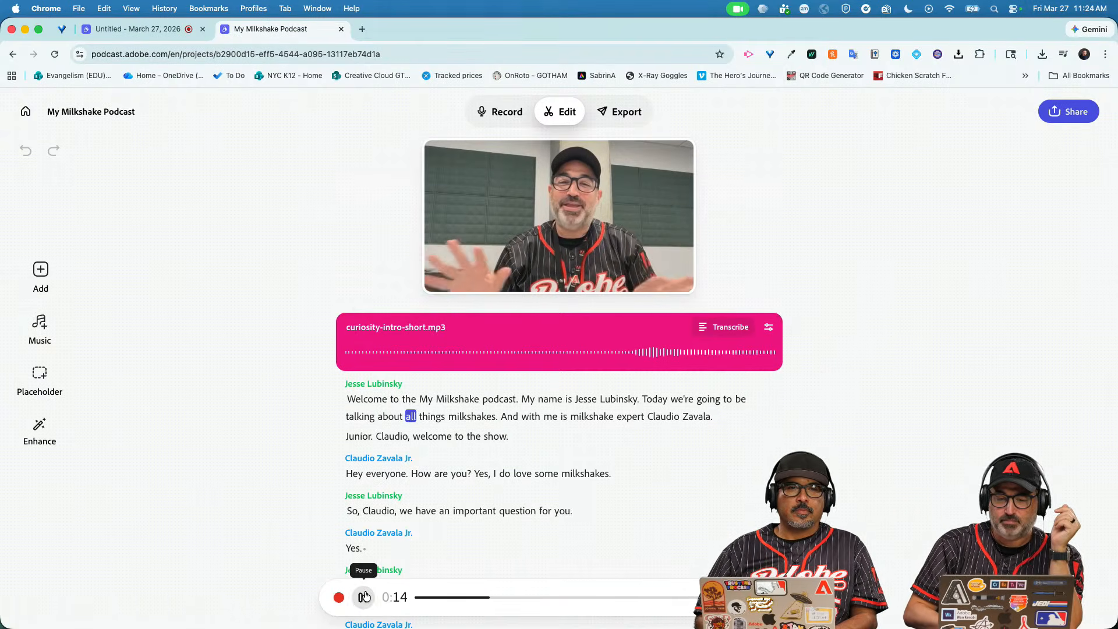
left_click(364, 597)
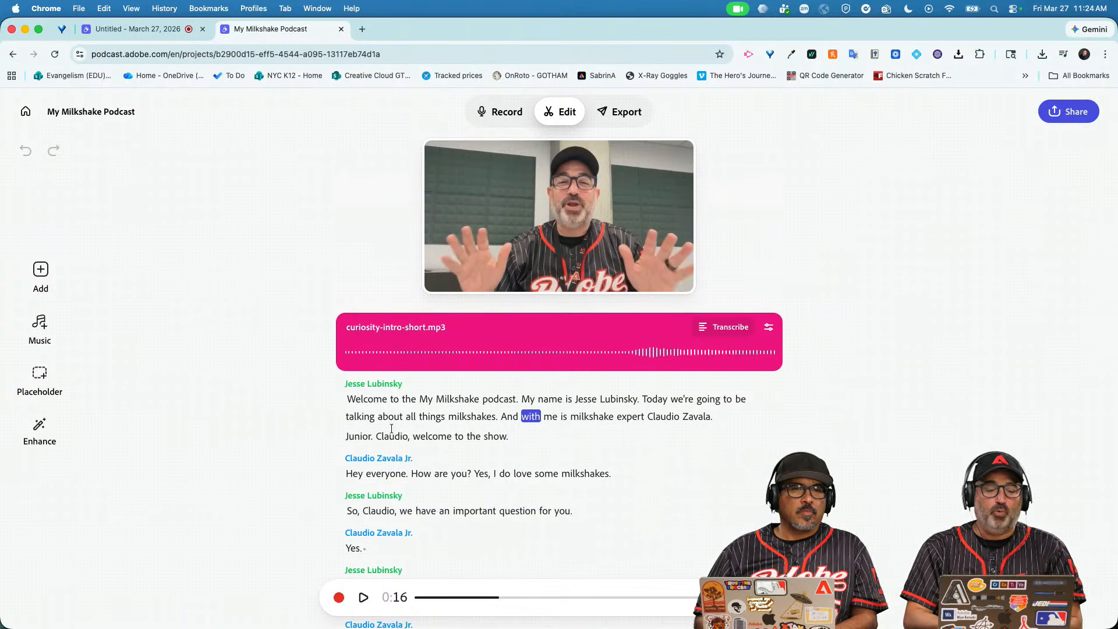
double_click(362, 415)
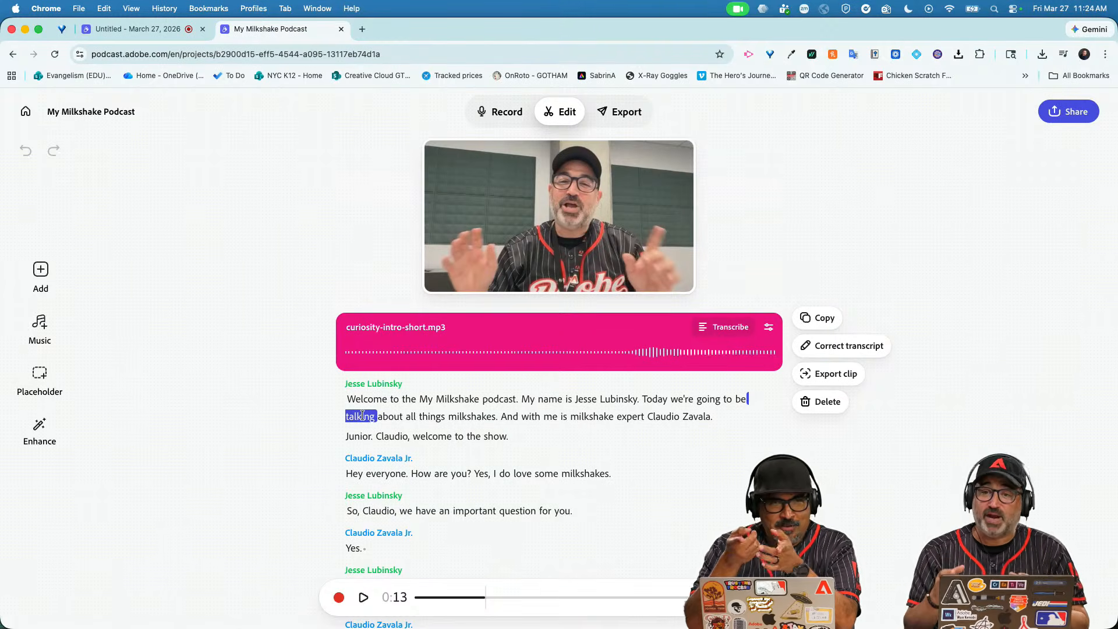
Switch Enhance on at Speech 90% and Background 10%, rechecking the panel before closing.
left_click(41, 430)
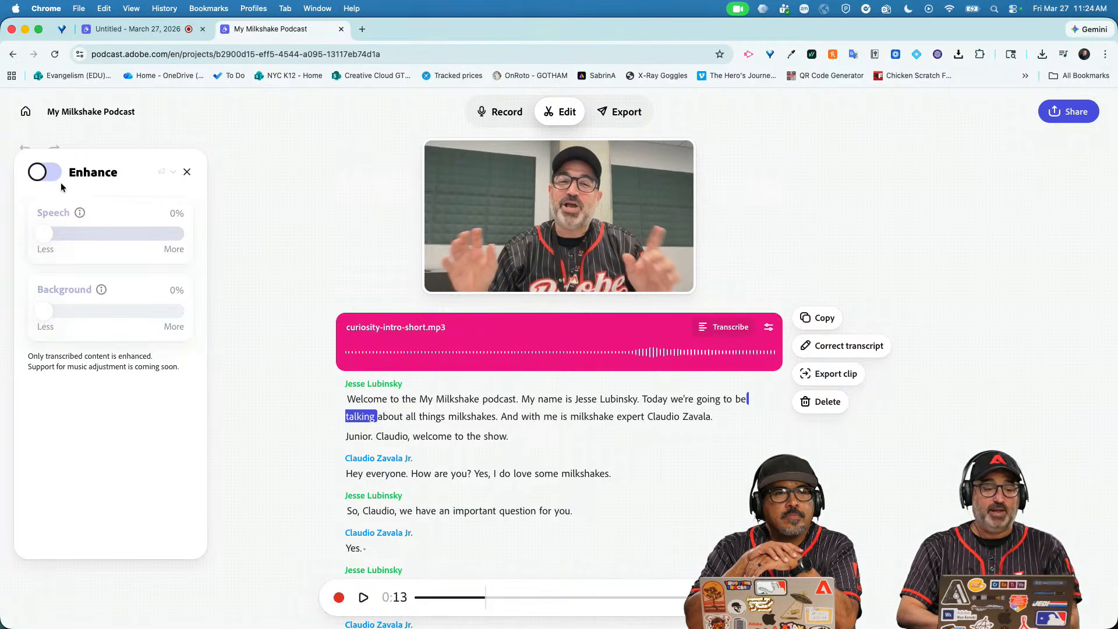
left_click(46, 174)
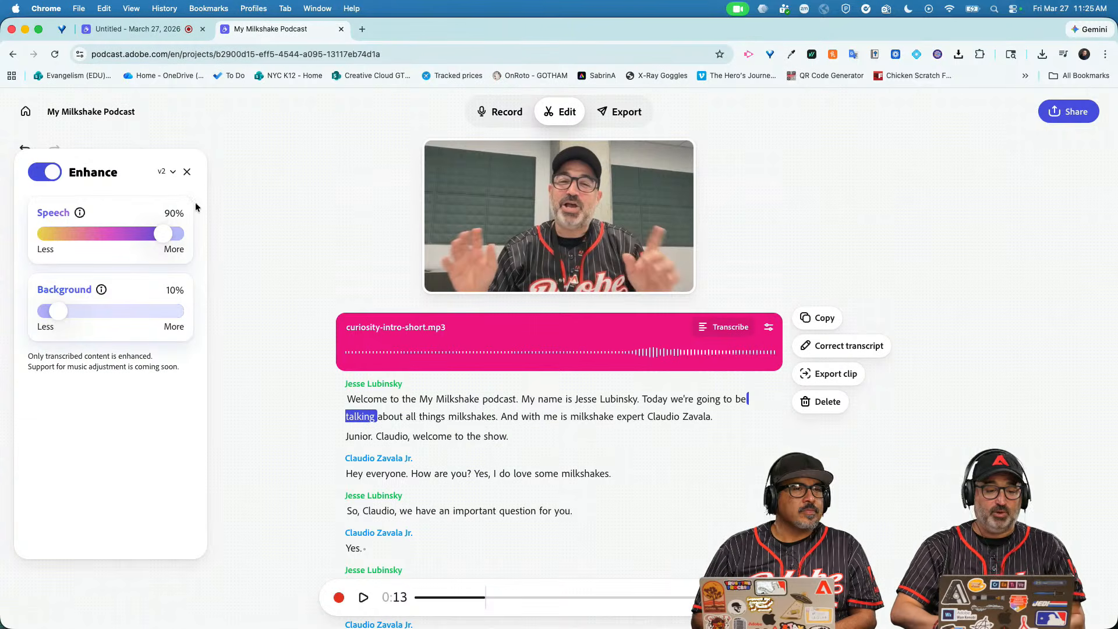
left_click(187, 171)
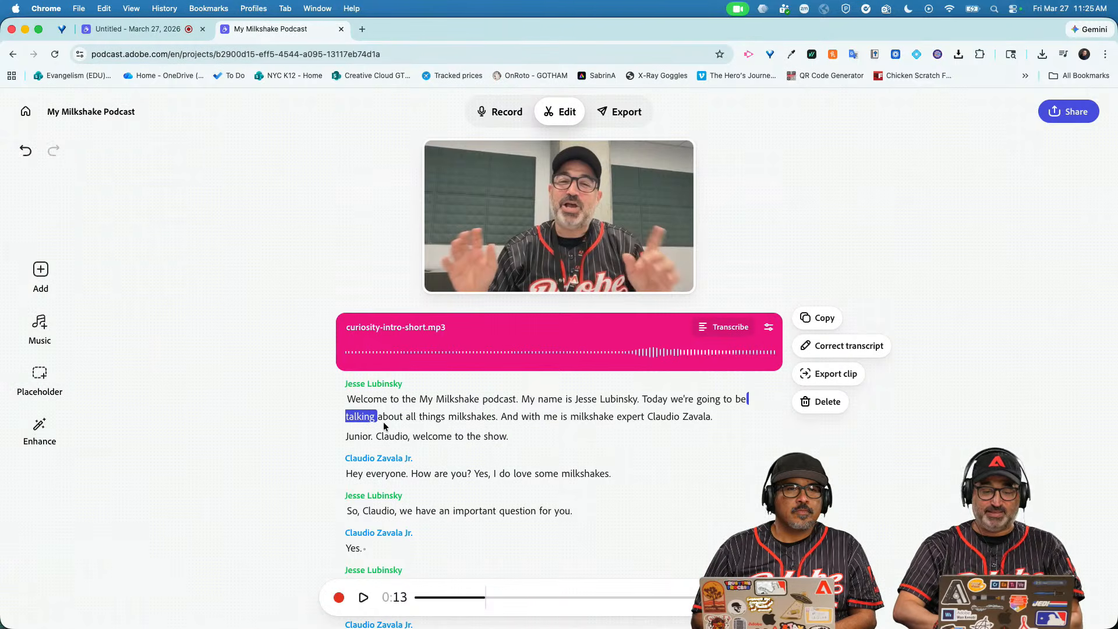
left_click(39, 429)
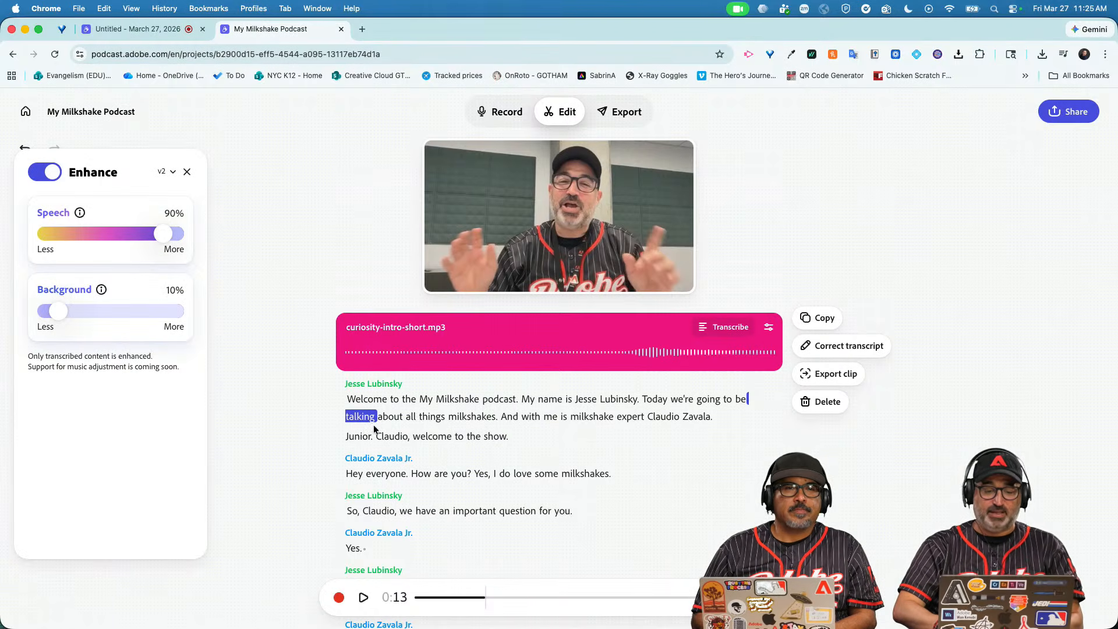
left_click(508, 418)
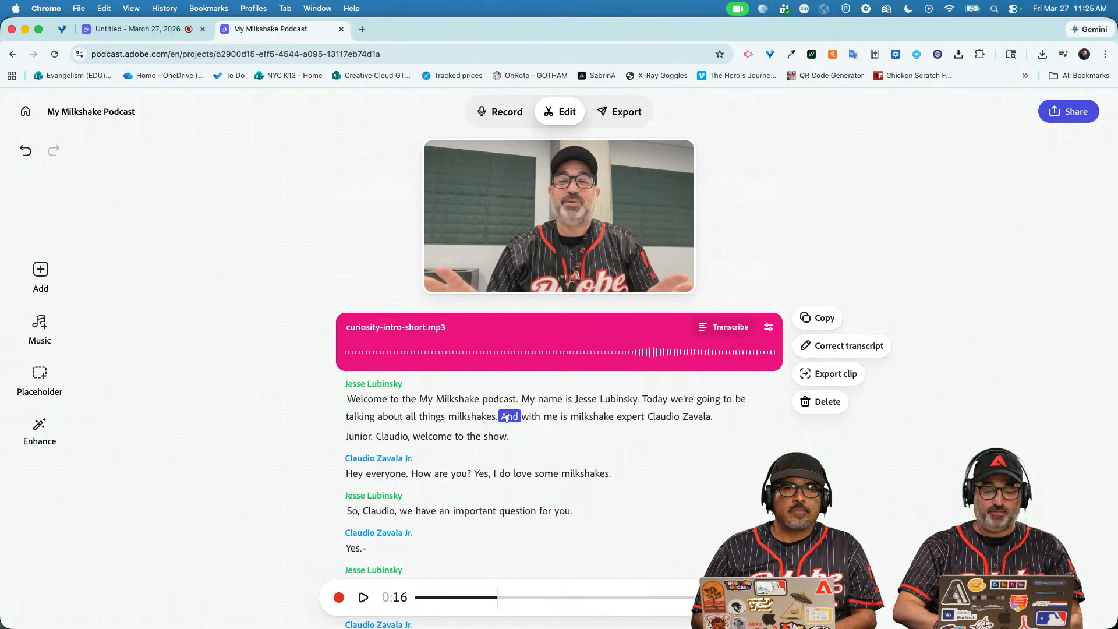
left_click(363, 597)
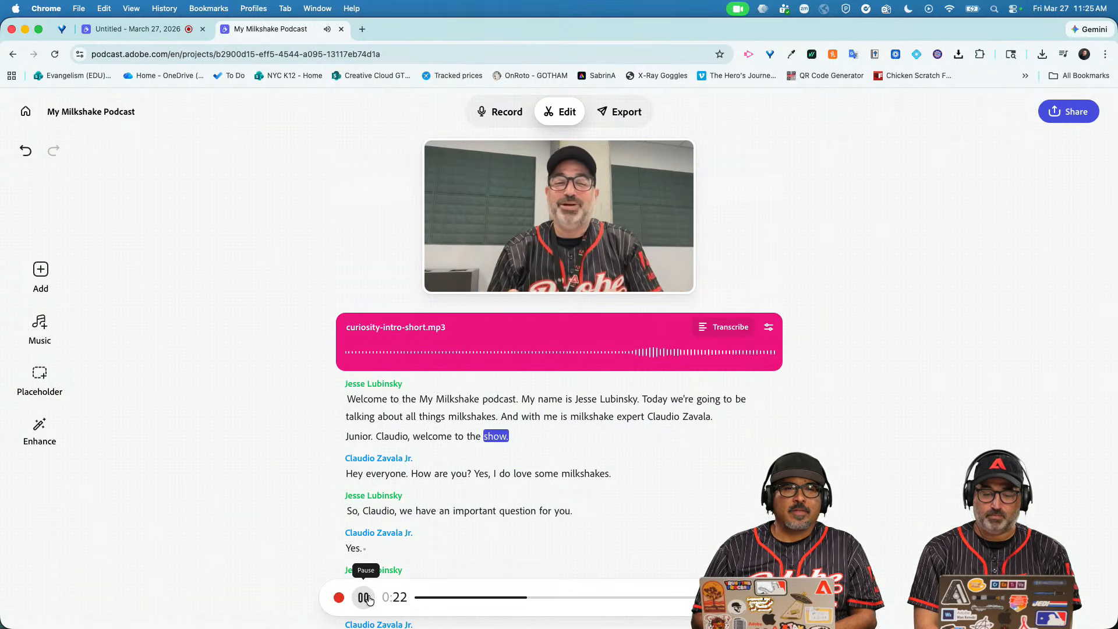
left_click(364, 597)
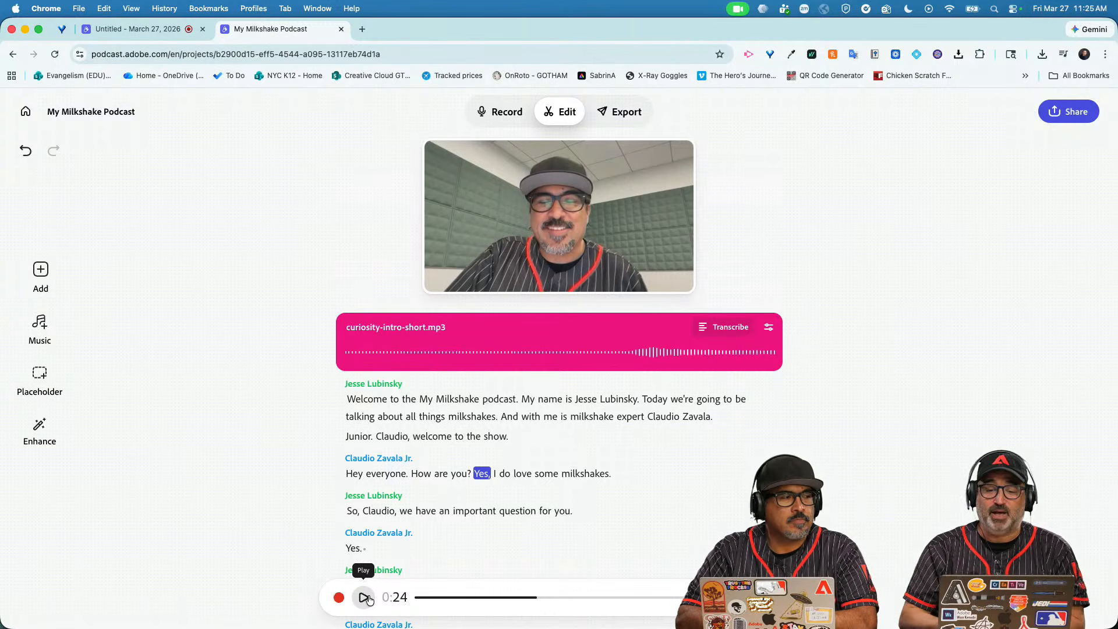
Open the Export page offering Video, Captions, MP3 Audio, Audiogram and transcript options.
left_click(627, 113)
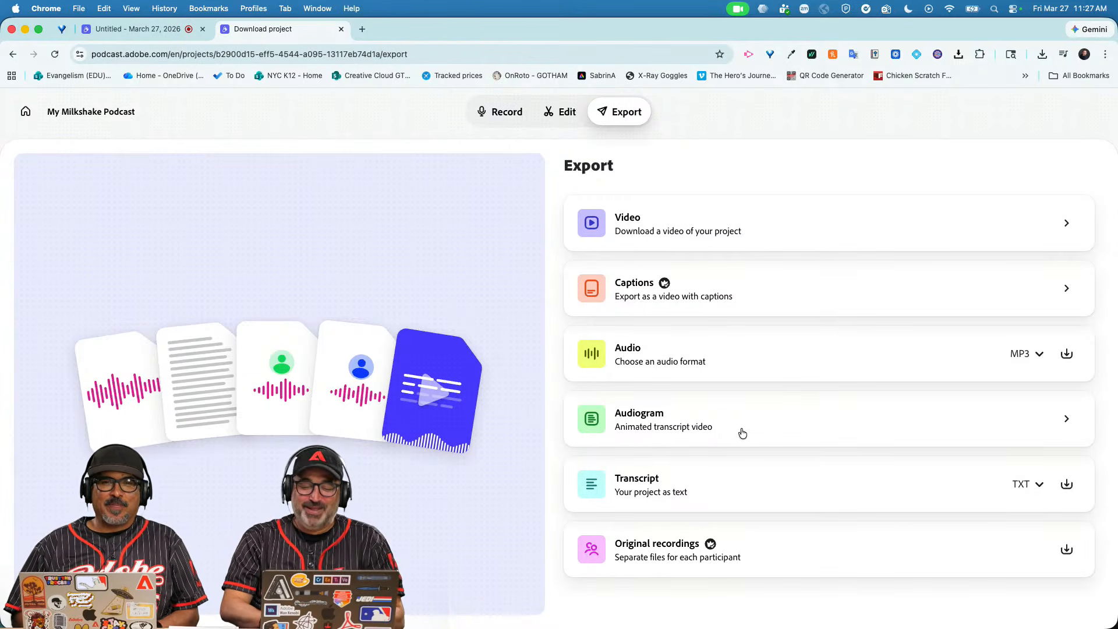
Open the Audiogram export settings and set the size to Portrait (9:16).
left_click(1065, 421)
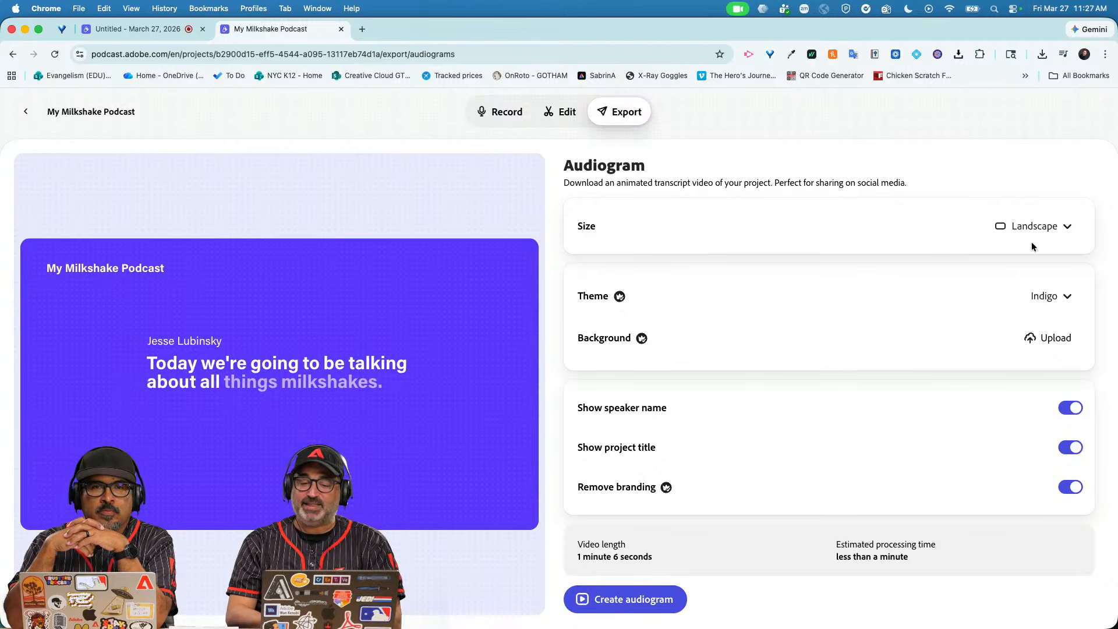
left_click(1055, 239)
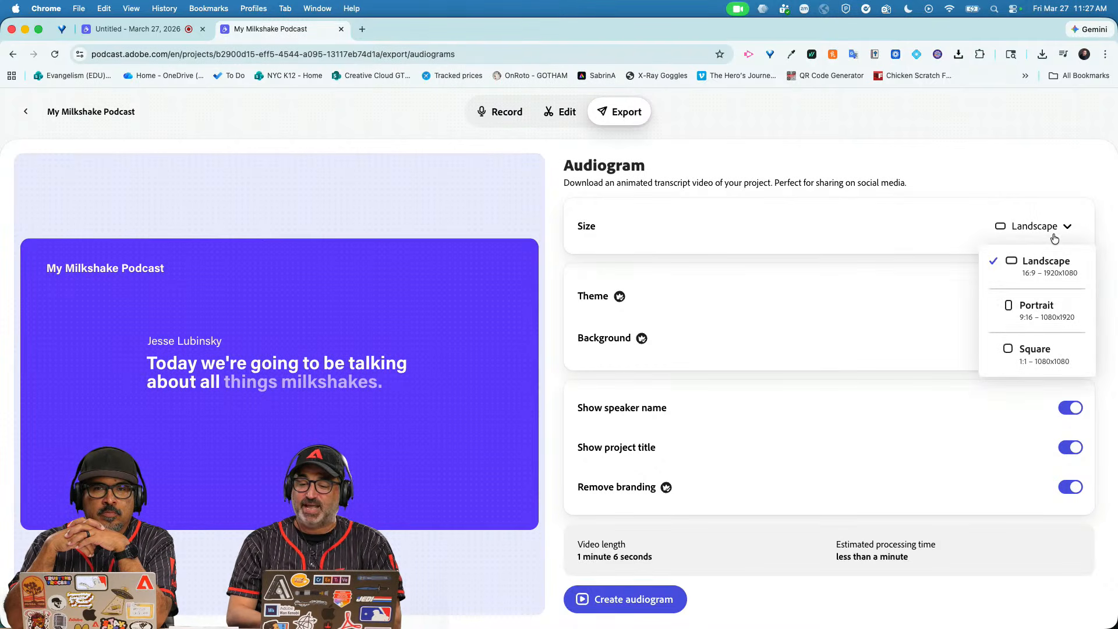
left_click(1050, 305)
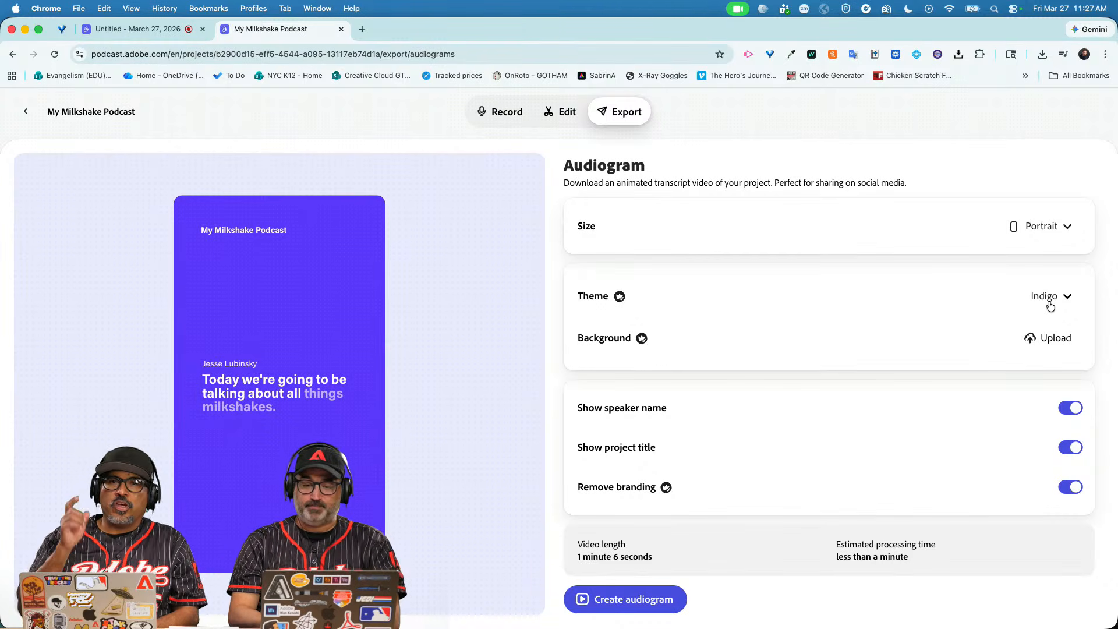
Preview the Dark, Light, Retro, Whiteboard, Traditional, Grit and Doodle audiogram themes.
left_click(1050, 306)
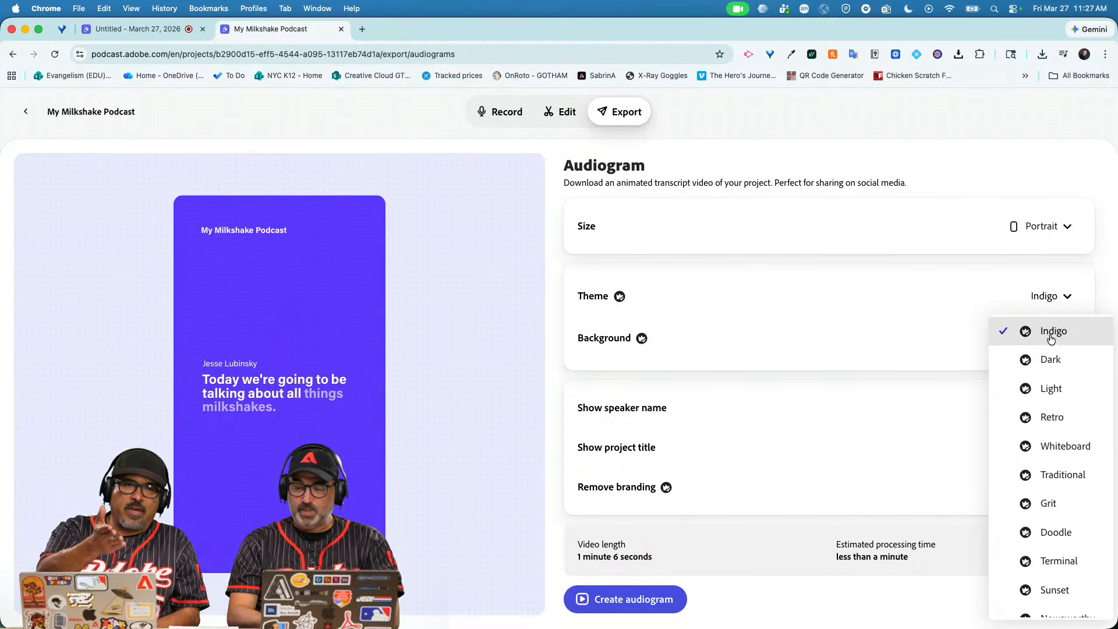
left_click(1051, 360)
left_click(1050, 390)
left_click(1050, 416)
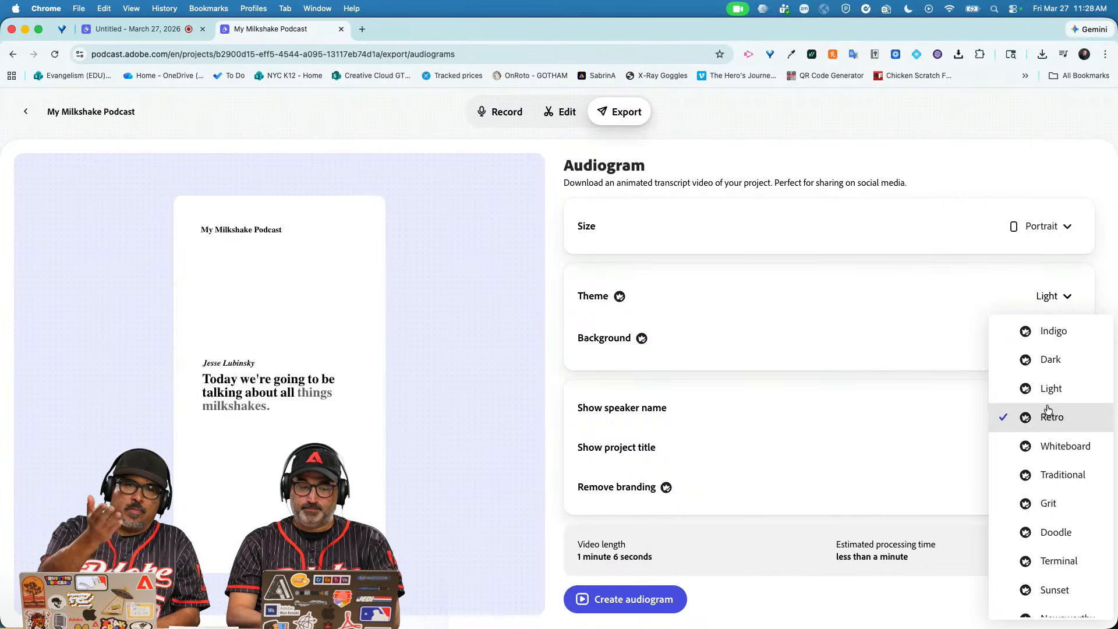
left_click(1048, 443)
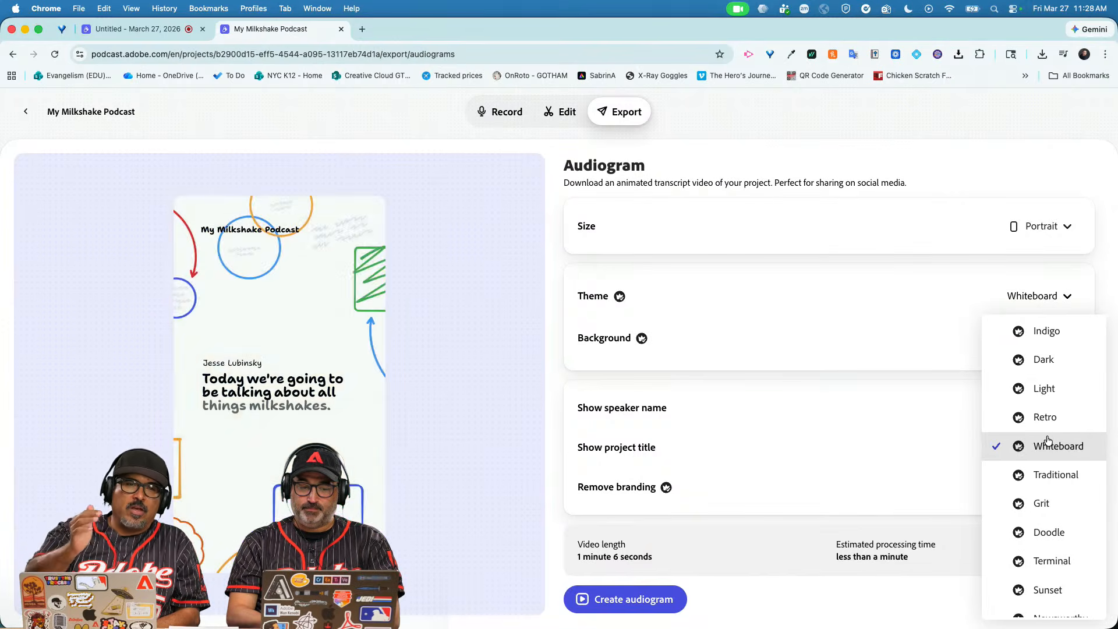
left_click(1047, 468)
left_click(1047, 497)
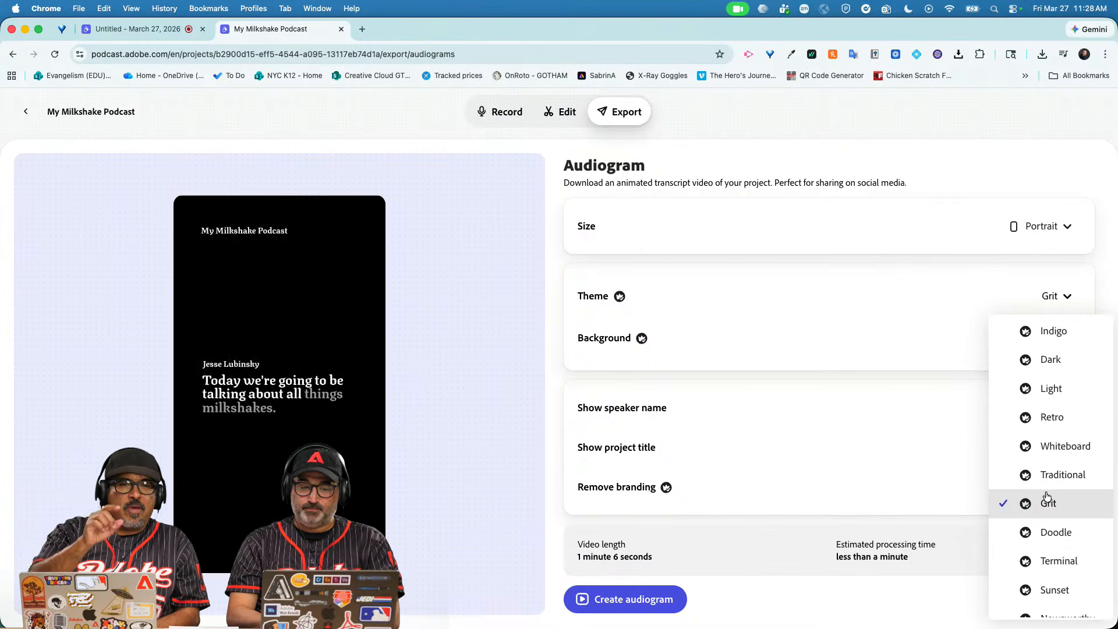
left_click(1046, 522)
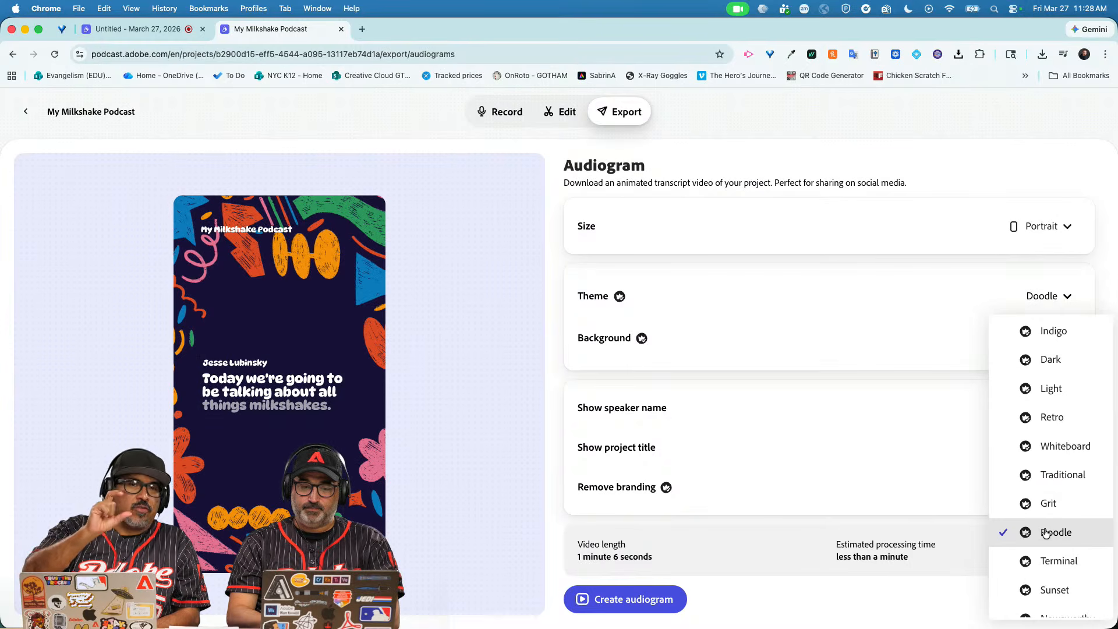
left_click(1049, 392)
left_click(1048, 372)
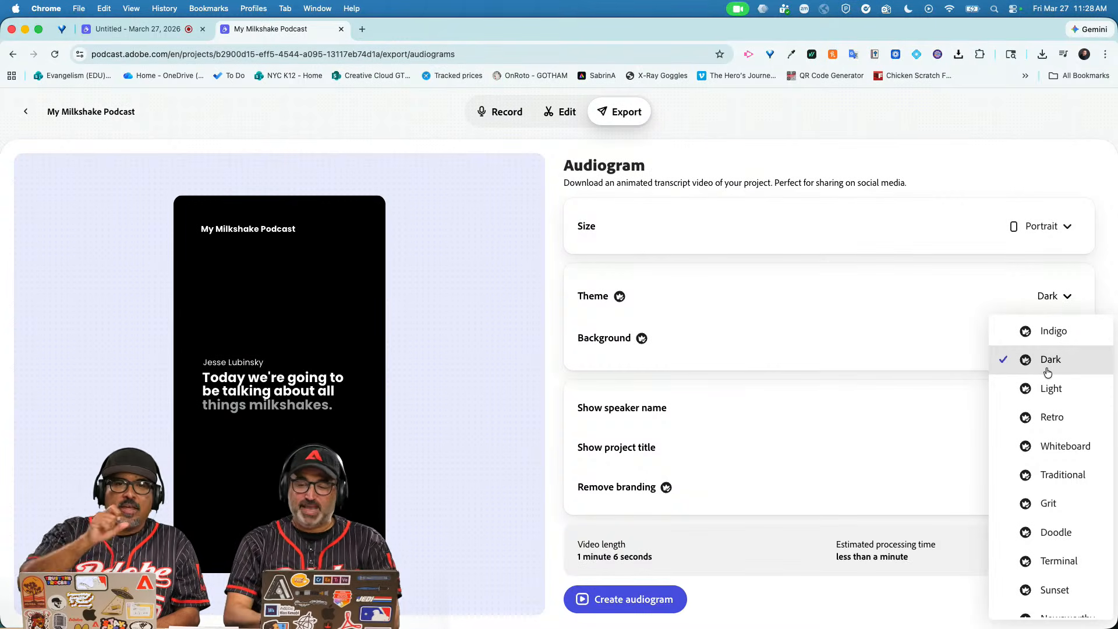
left_click(1048, 389)
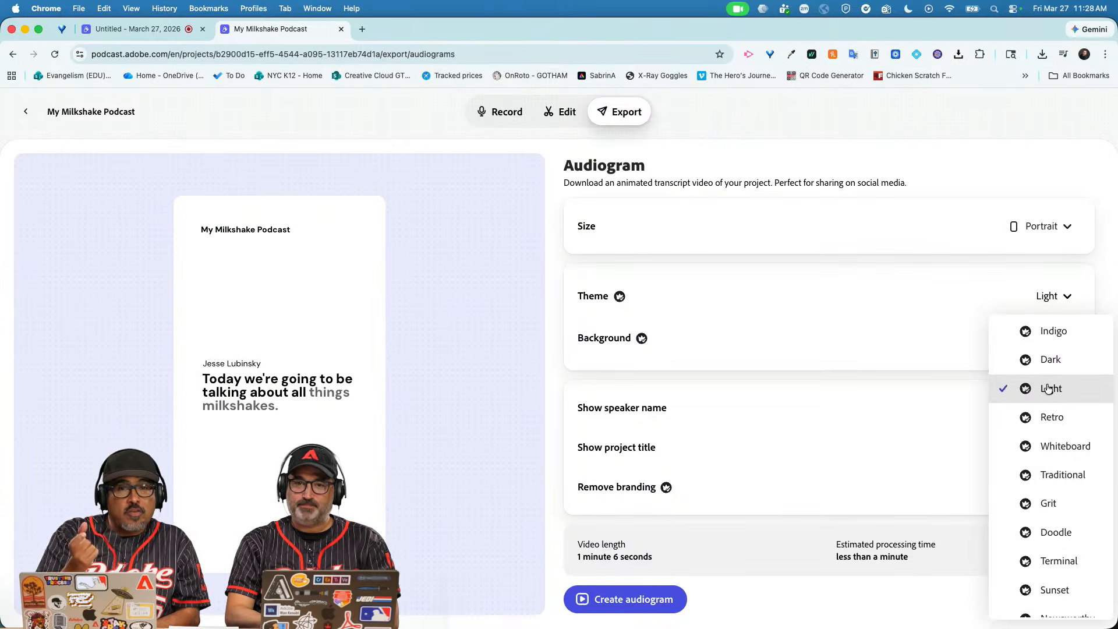
left_click(1052, 414)
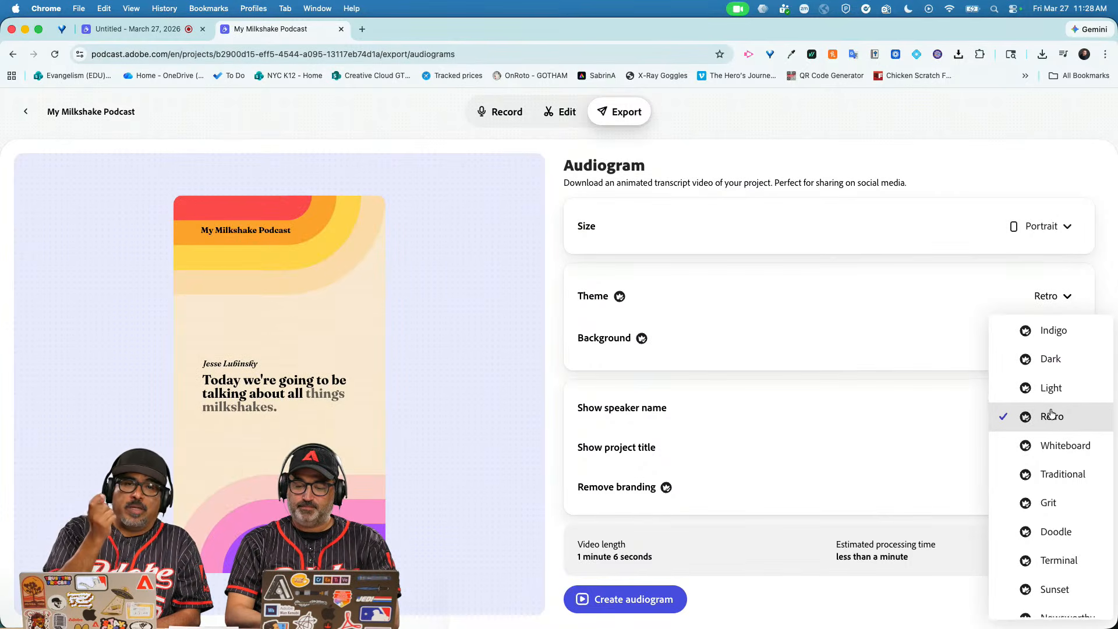
Preview the Forensic, Grit, Traditional and Retro themes, then settle on Dark.
scroll(1048, 415, "down", 2)
left_click(1052, 603)
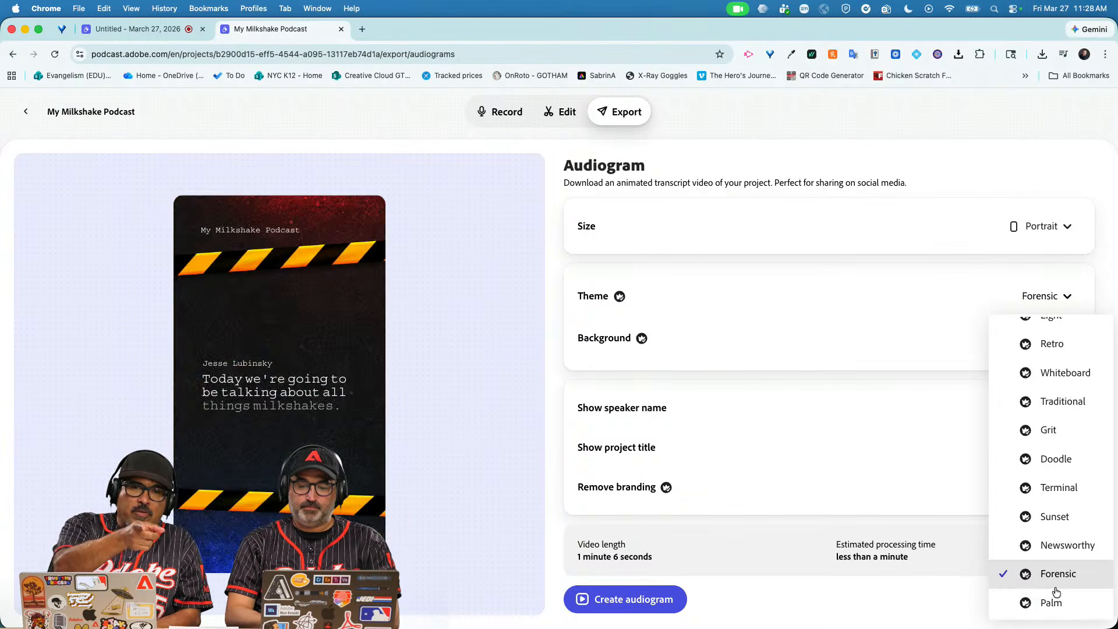
scroll(1066, 408, "up", 2)
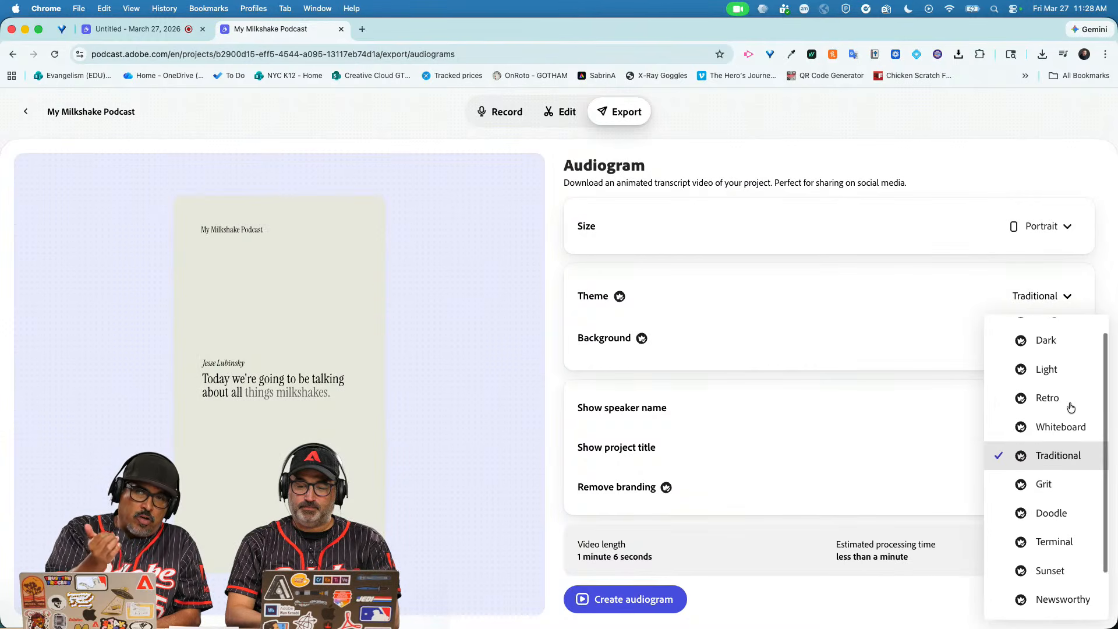
scroll(1071, 408, "down", 2)
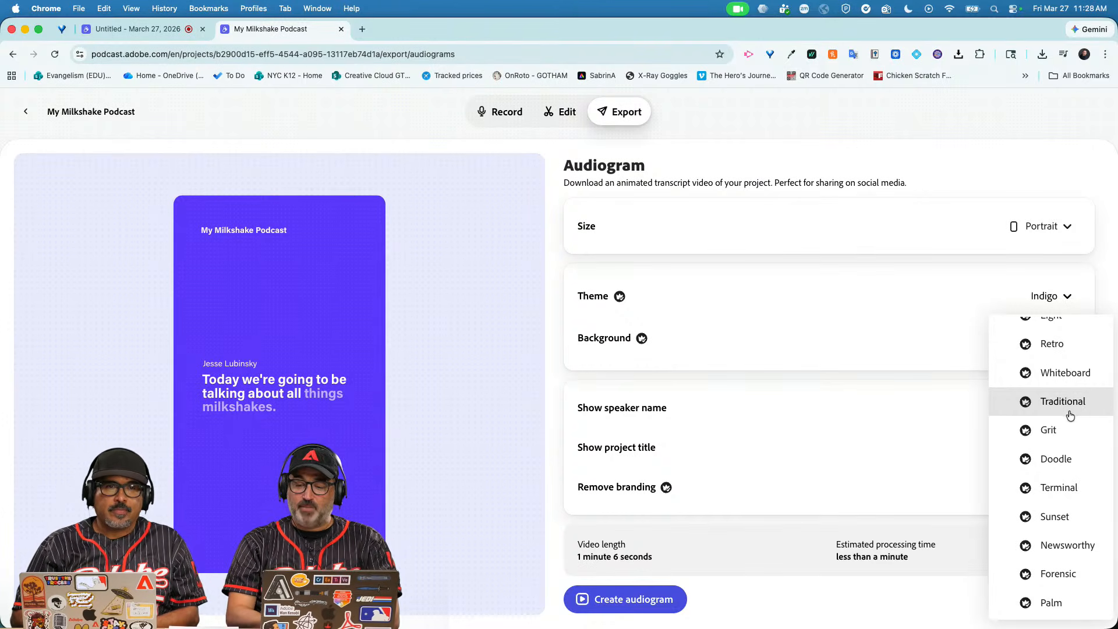
left_click(1067, 433)
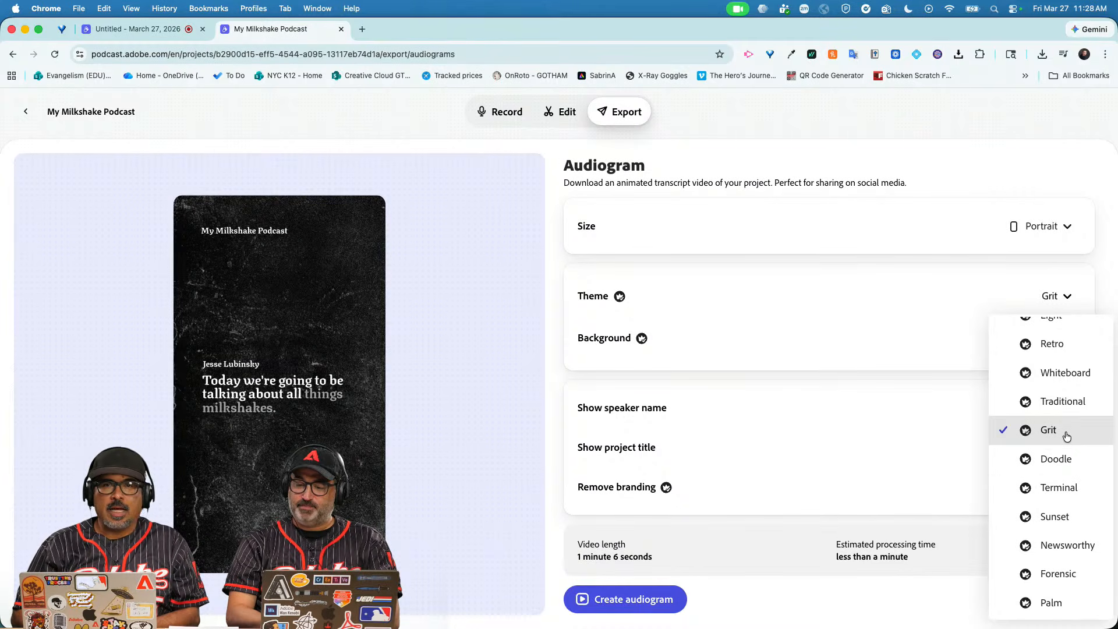
left_click(1066, 413)
scroll(1066, 413, "up", 2)
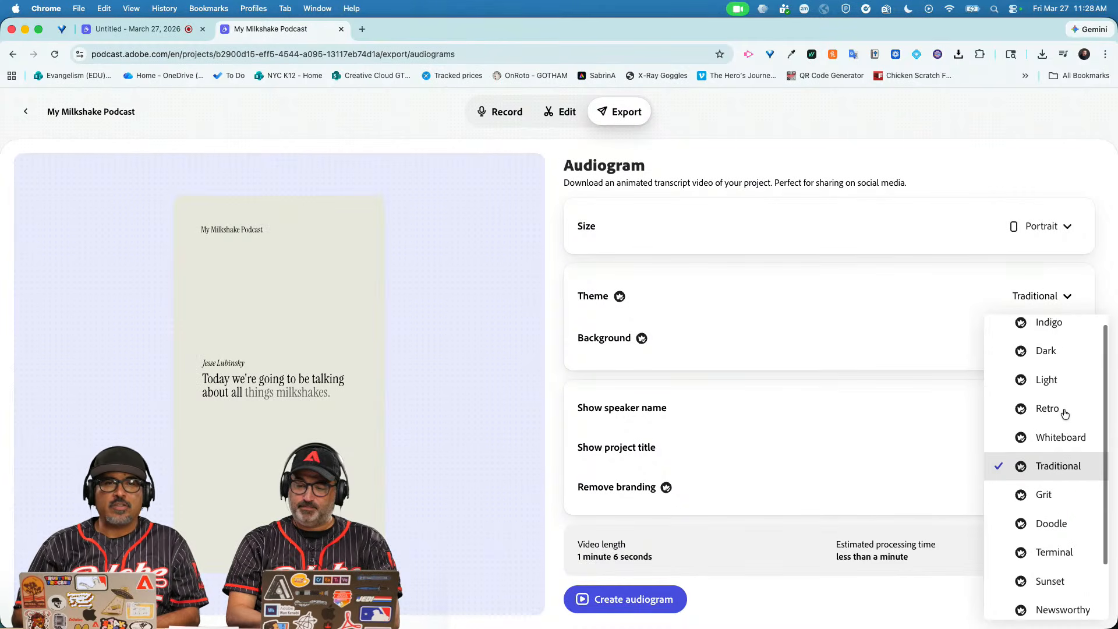
left_click(1065, 415)
left_click(1067, 371)
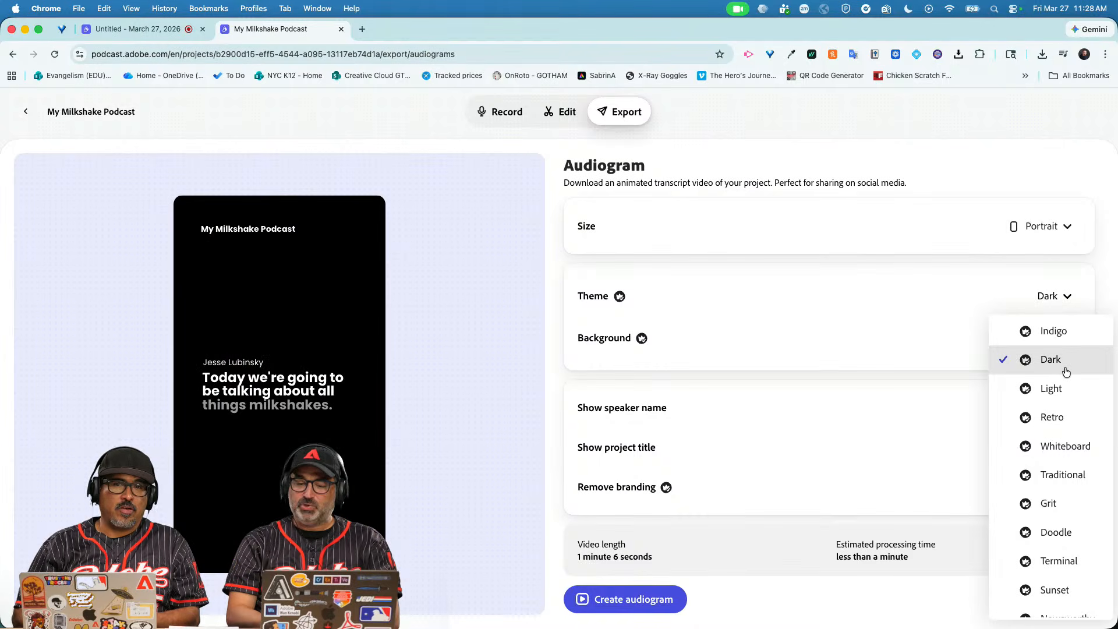
Keep Dark with project title and speaker name shown, and create the audiogram download.
left_click(1066, 371)
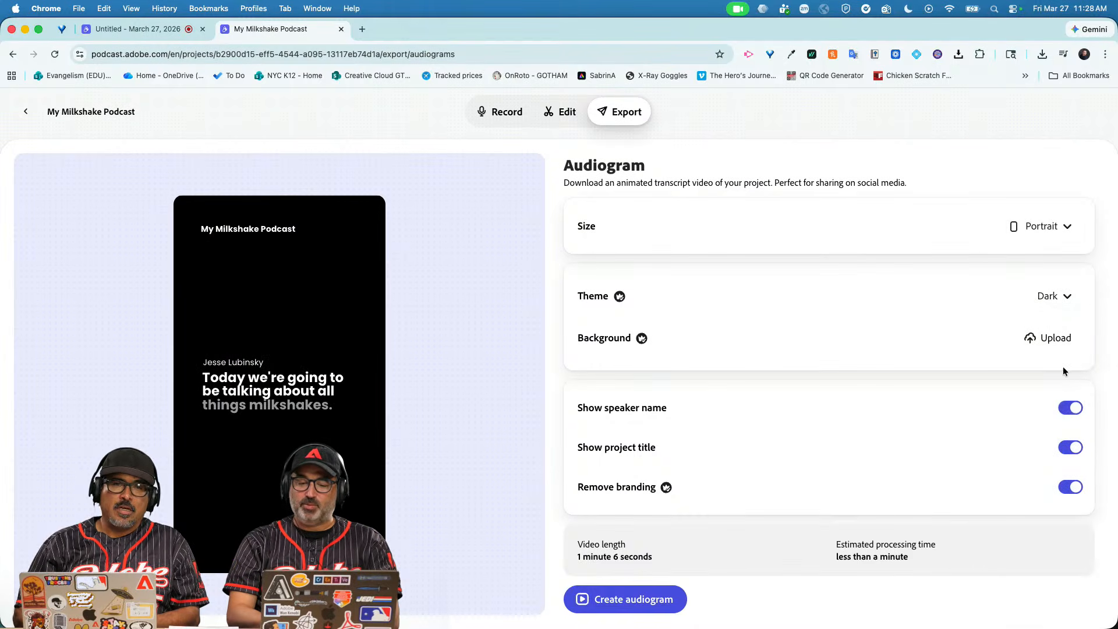
left_click(1071, 449)
left_click(1070, 449)
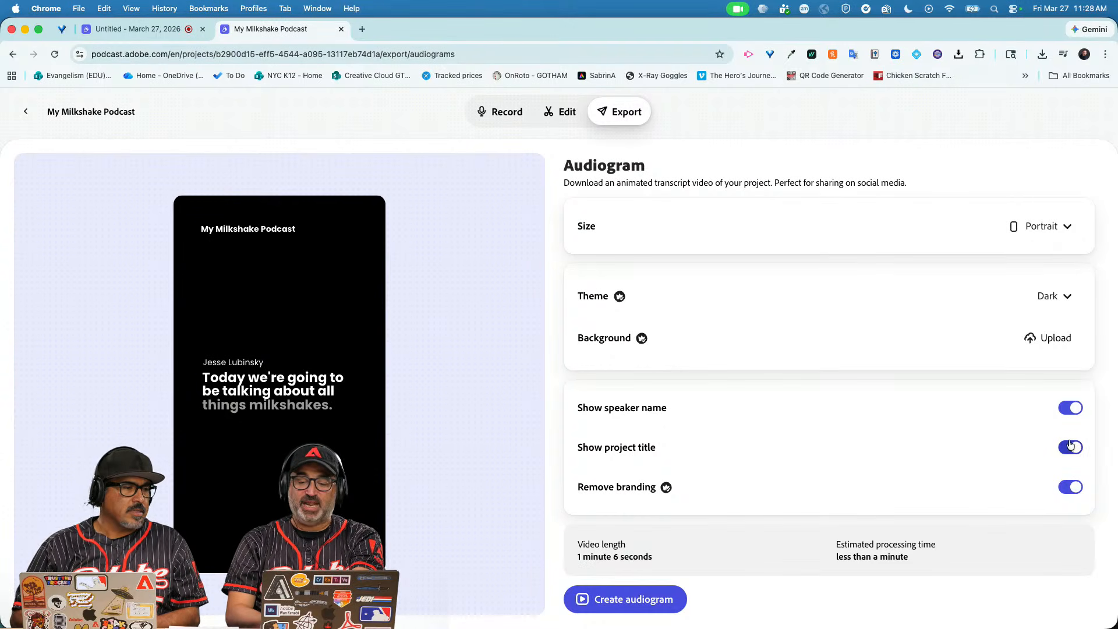
left_click(1072, 411)
left_click(1071, 411)
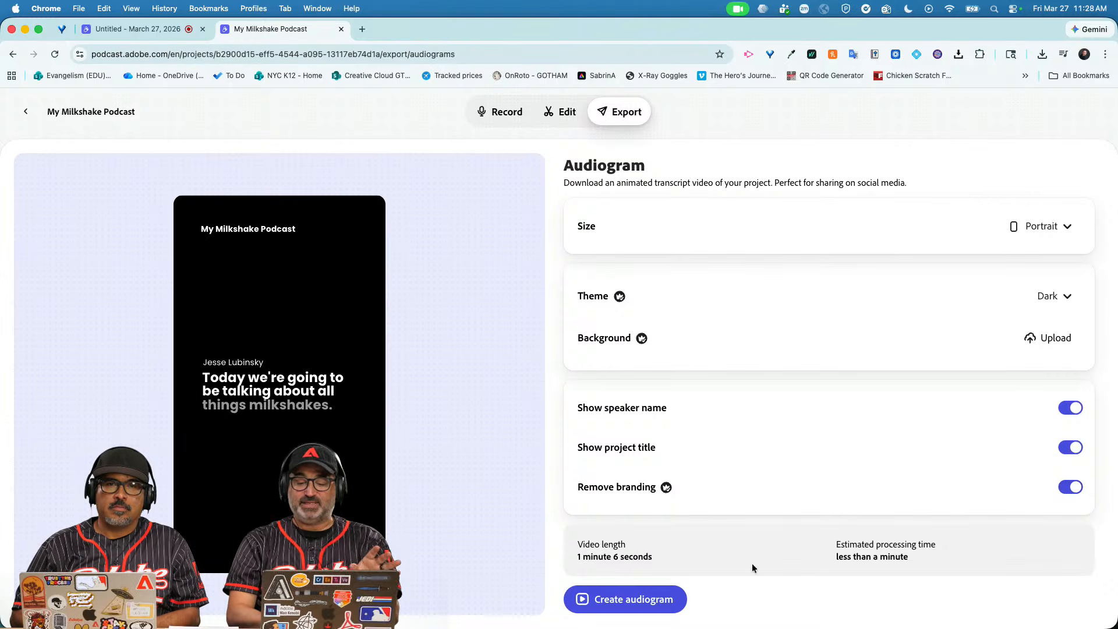
left_click(658, 599)
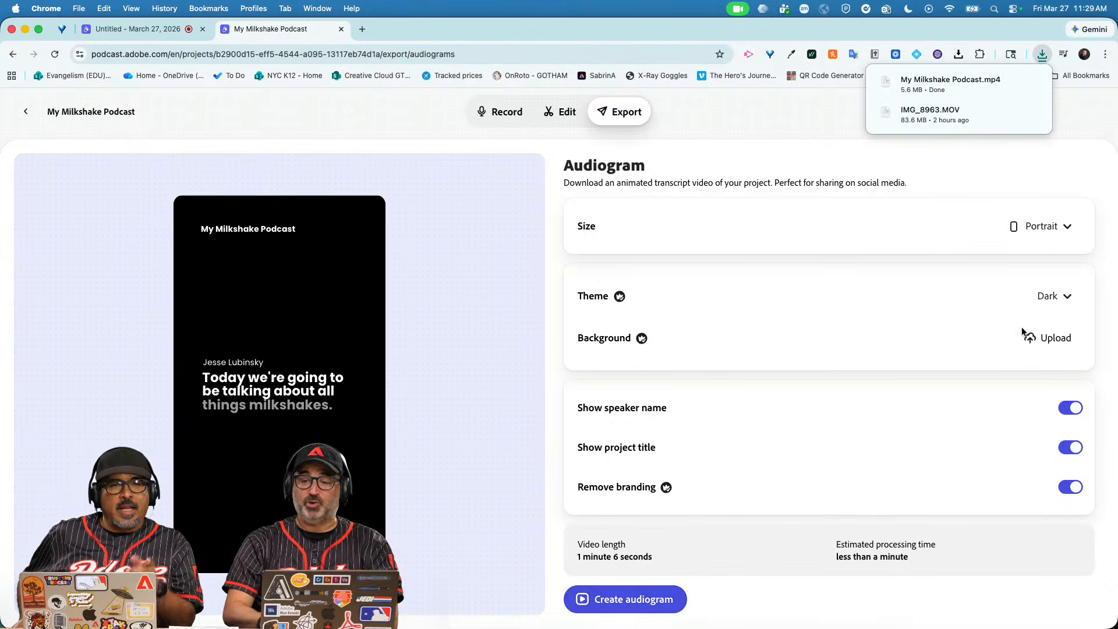
Play part of My Milkshake Podcast.mp4 in QuickTime, pause it, and close the player.
left_click(954, 86)
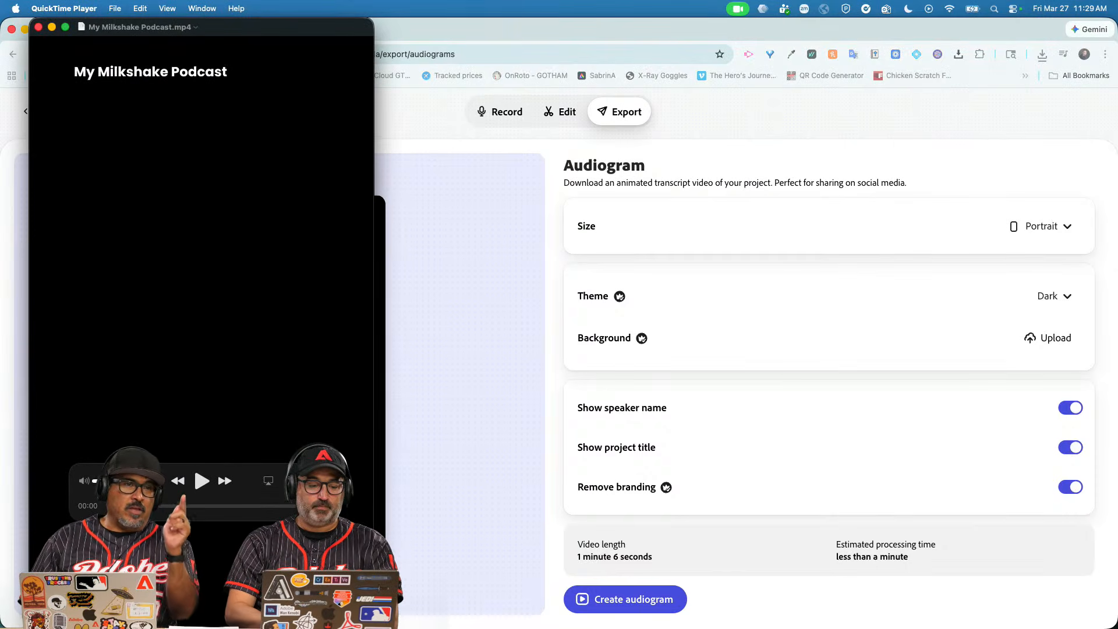
left_click(200, 478)
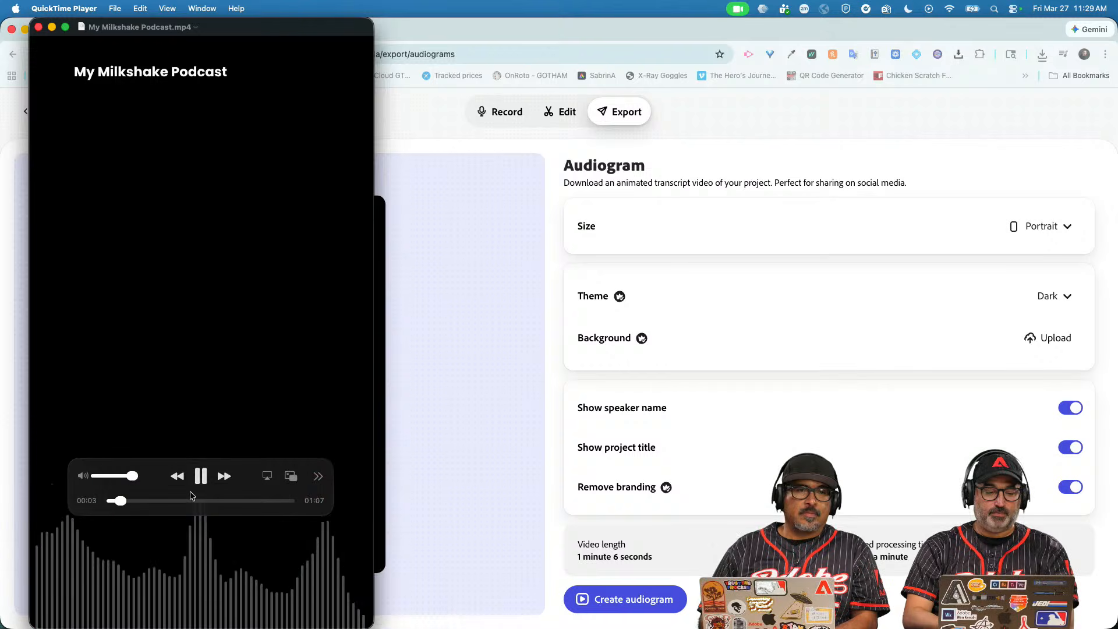
mouse_move(155, 478)
left_mouse_down()
mouse_move(285, 454)
mouse_move(147, 588)
mouse_move(150, 475)
left_mouse_up()
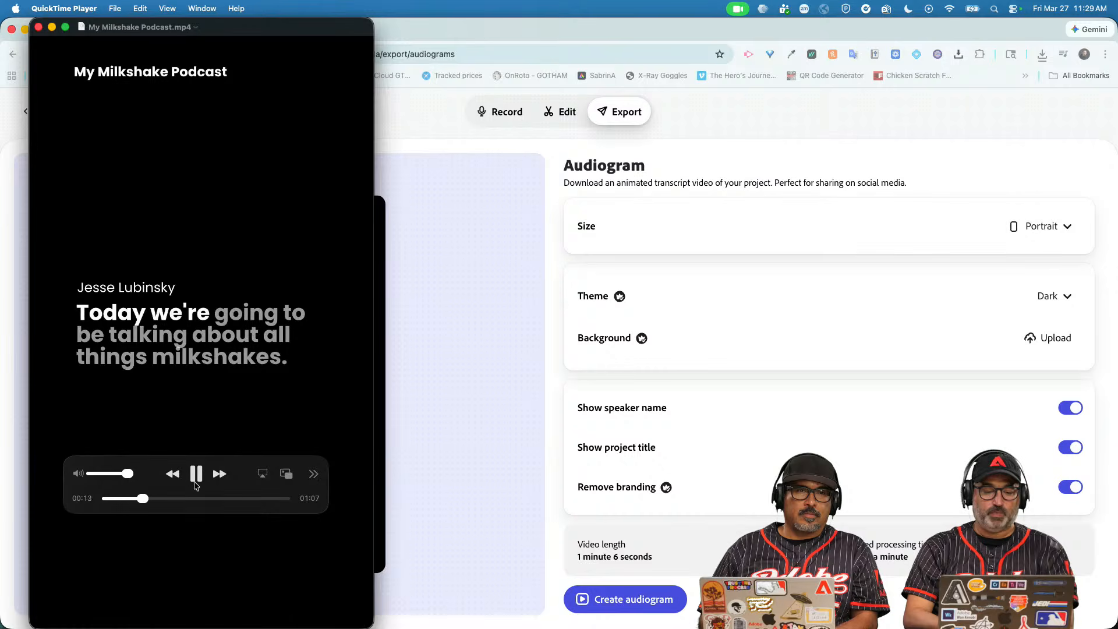
key("space")
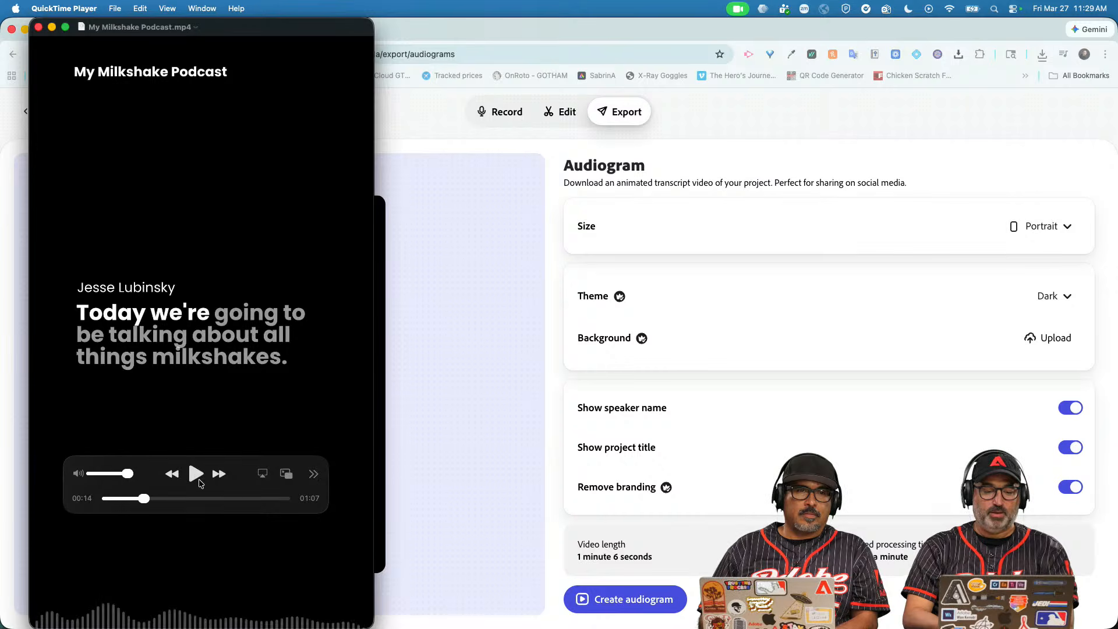
left_click(38, 28)
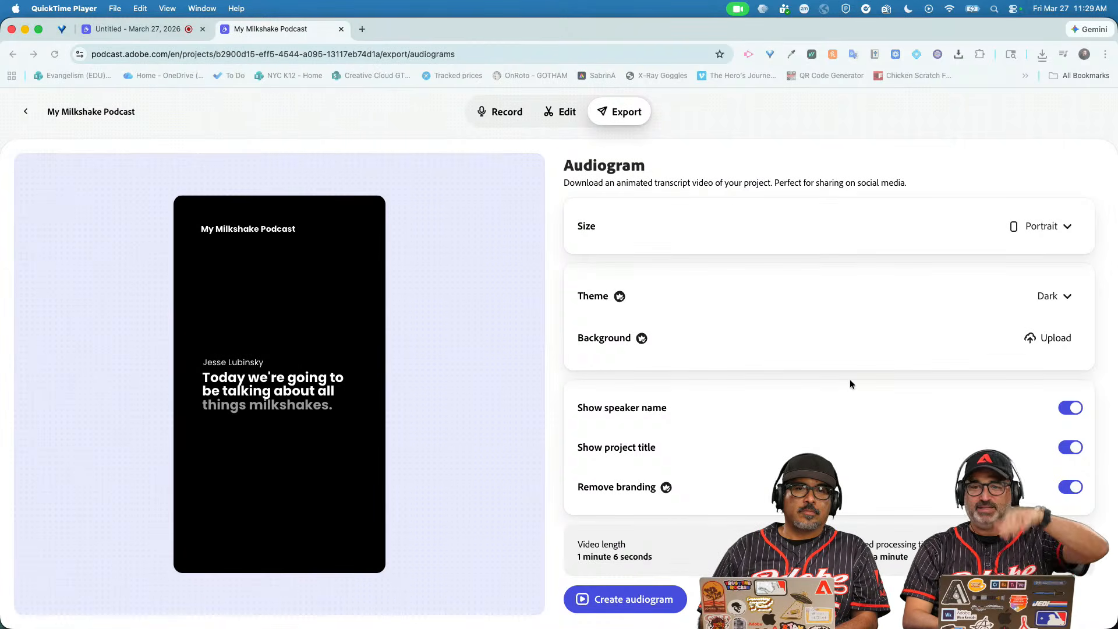
Switch the audiogram theme to Whiteboard and create the second portrait audiogram.
left_click(1051, 299)
left_click(1051, 298)
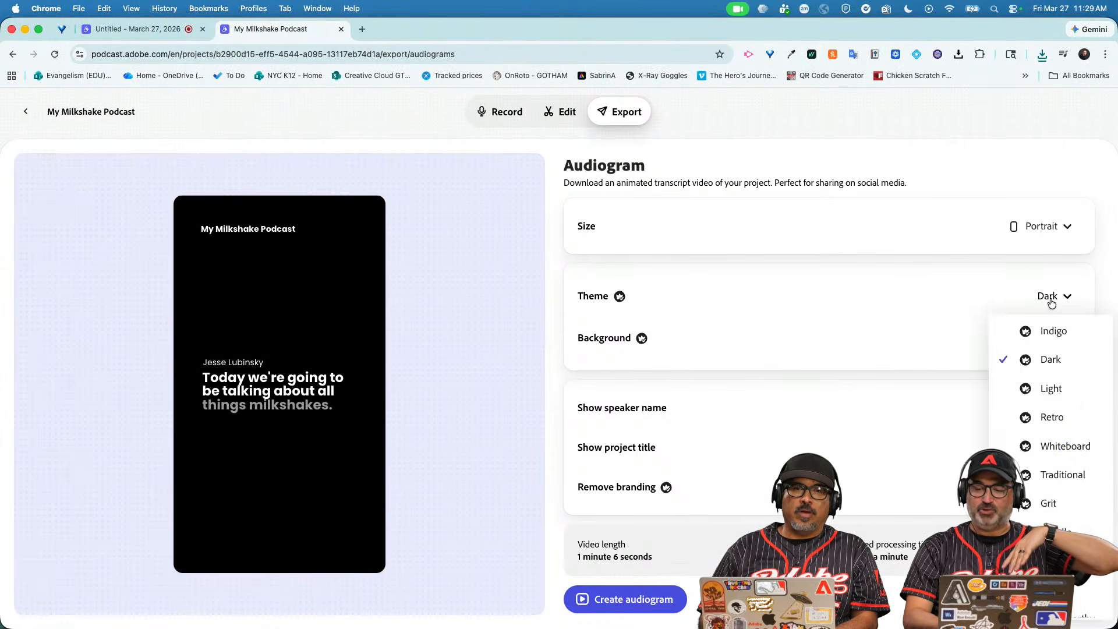
left_click(1043, 444)
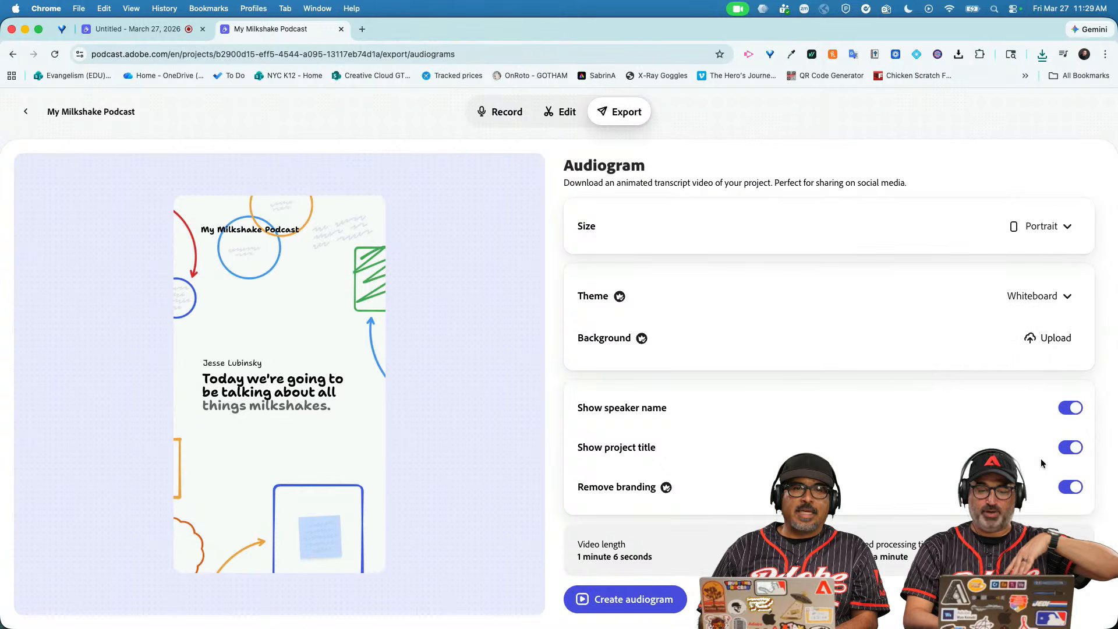
left_click(628, 600)
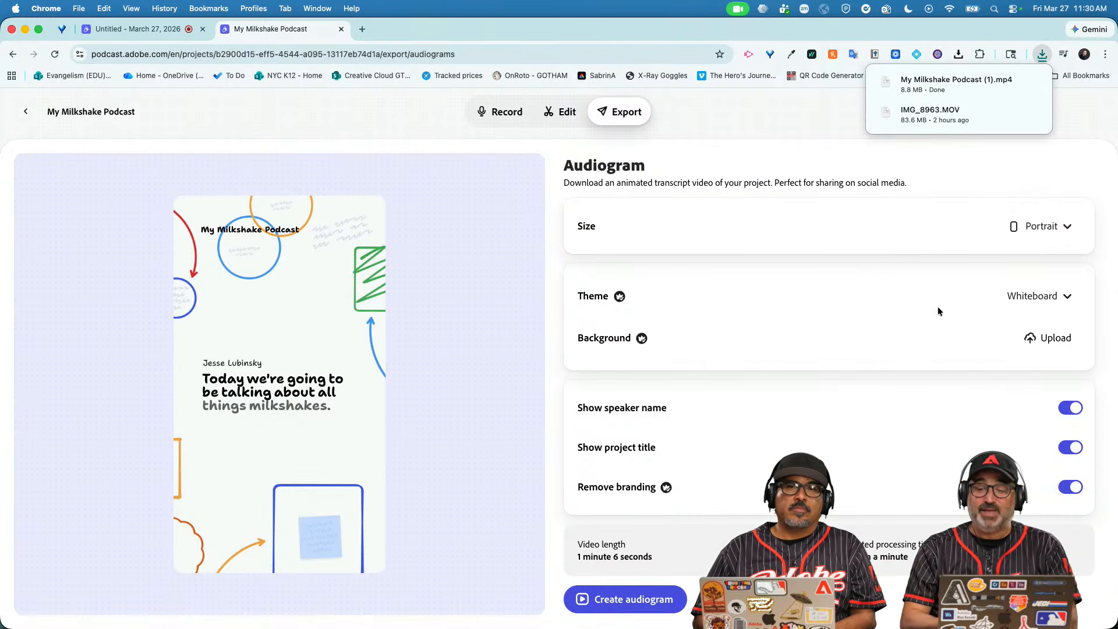
Play My Milkshake Podcast (1).mp4, skip ahead to 00:14, pause, and close QuickTime.
left_click(938, 84)
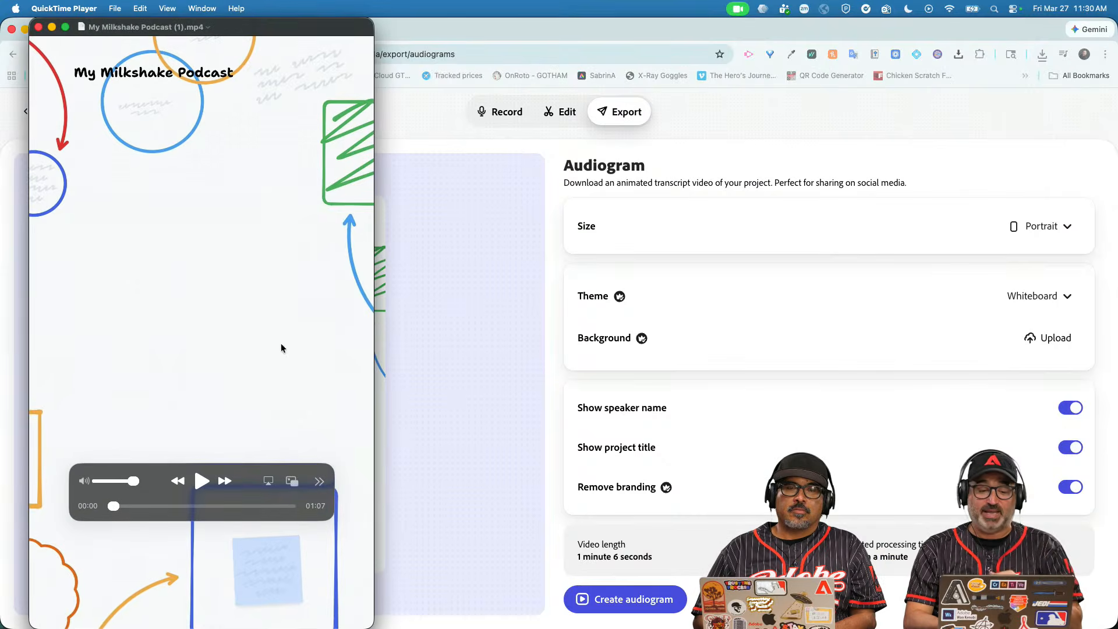
left_click(200, 482)
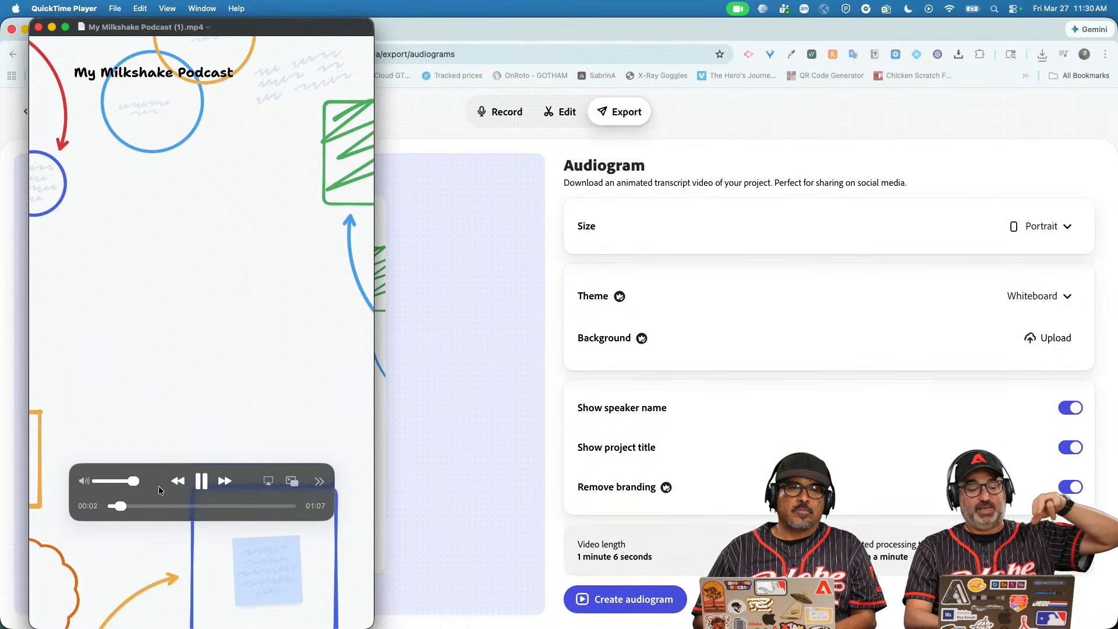
left_click(150, 506)
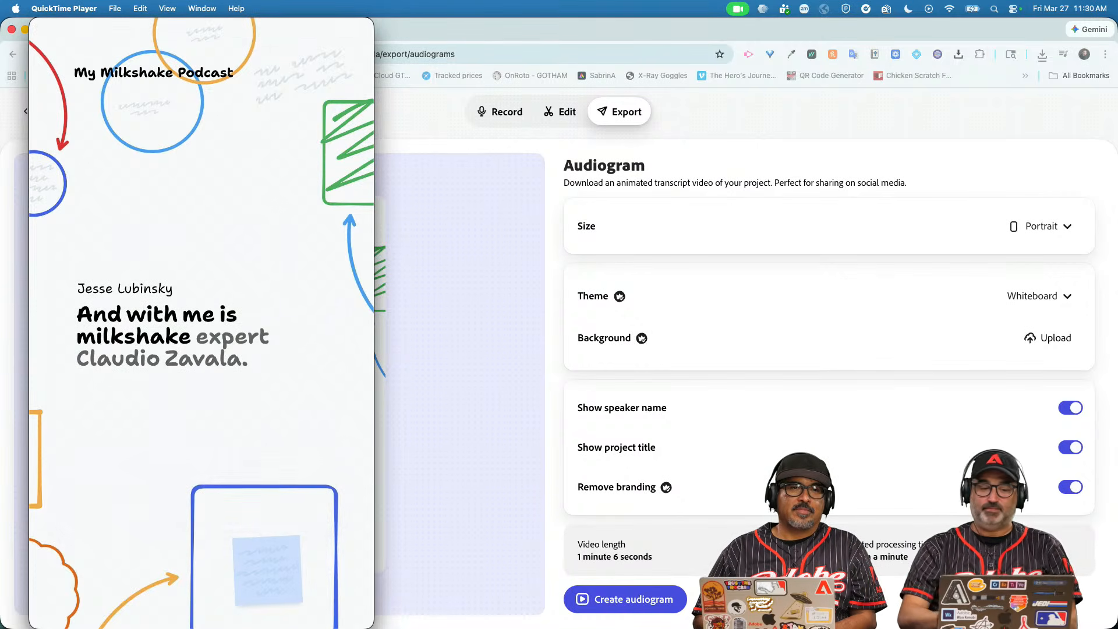
mouse_move(205, 488)
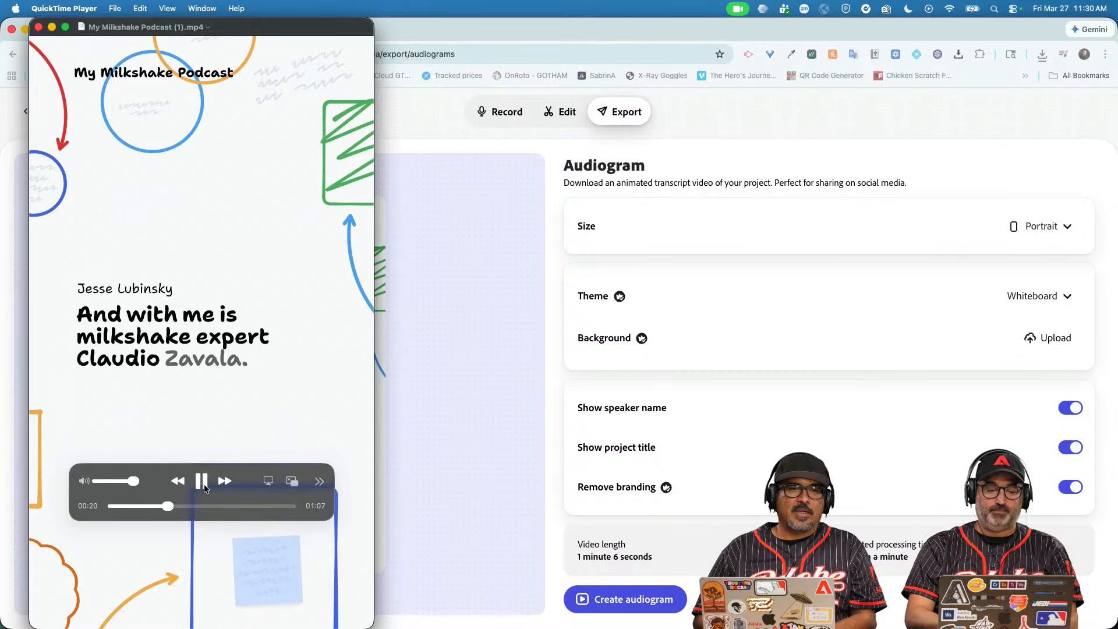
left_click(201, 481)
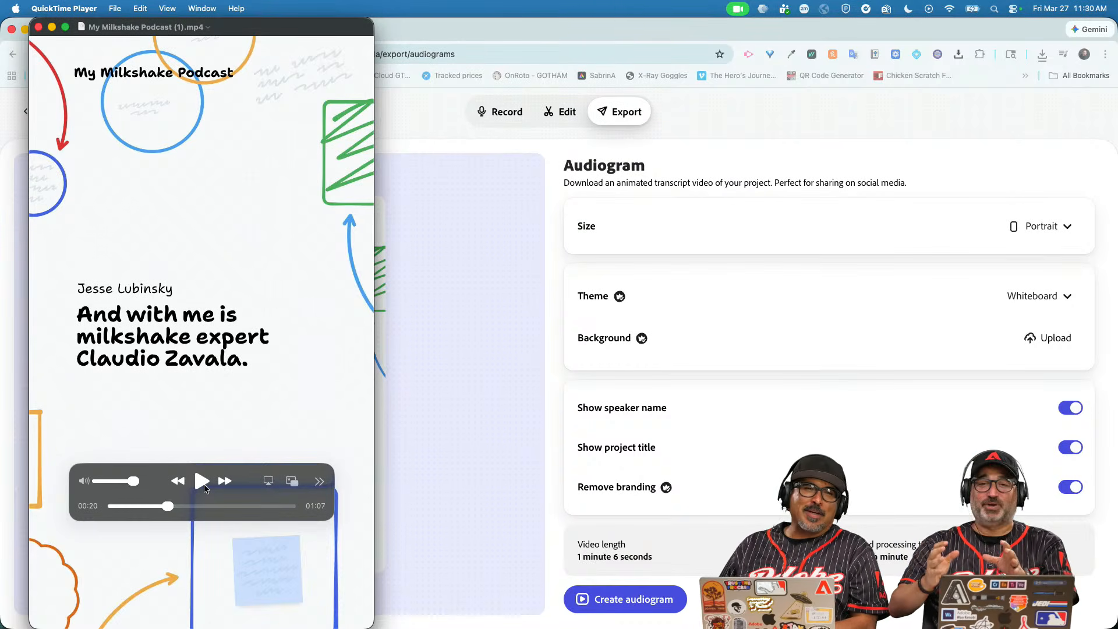
left_click(36, 29)
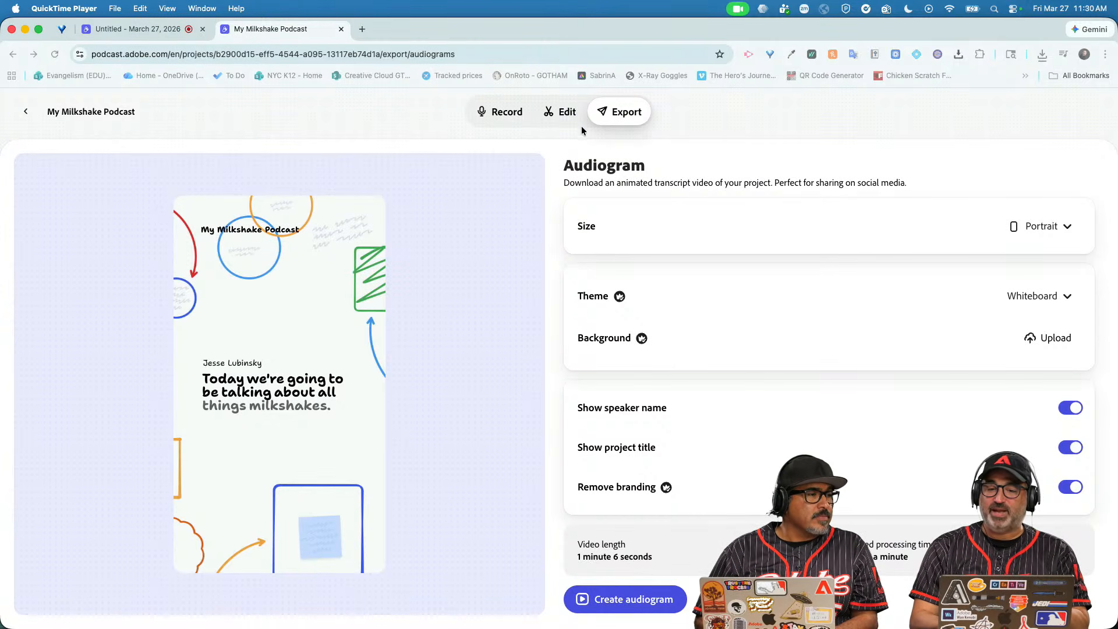
Return to the browser and switch My Milkshake Podcast to the Edit view.
left_click(565, 122)
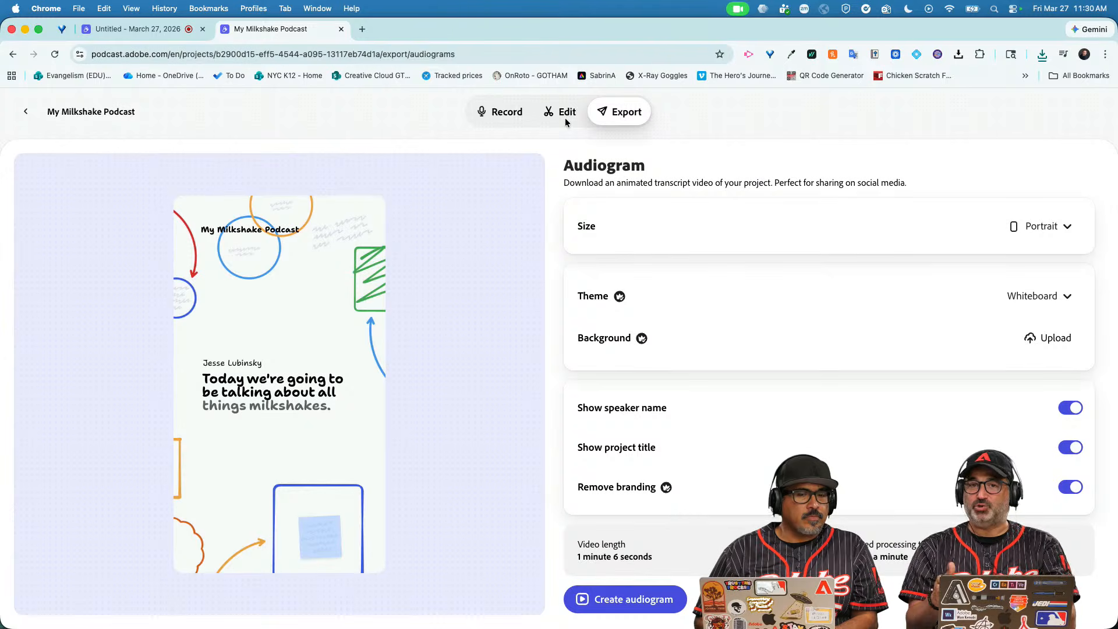
left_click(565, 118)
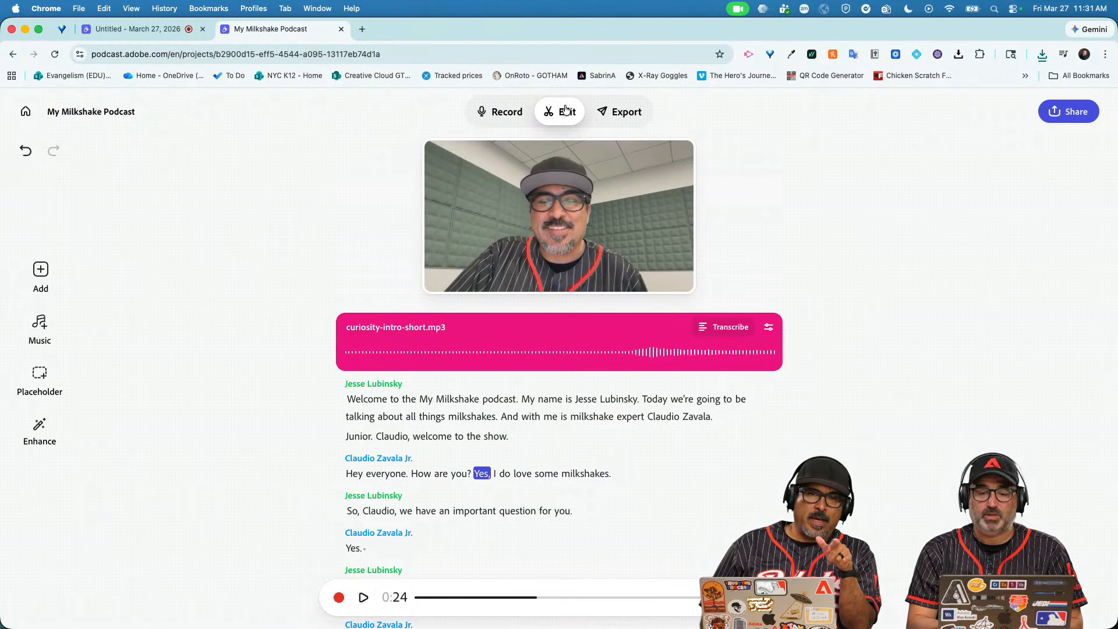
Go to the Export page and reveal the MP3 and WAV audio format choices.
left_click(606, 112)
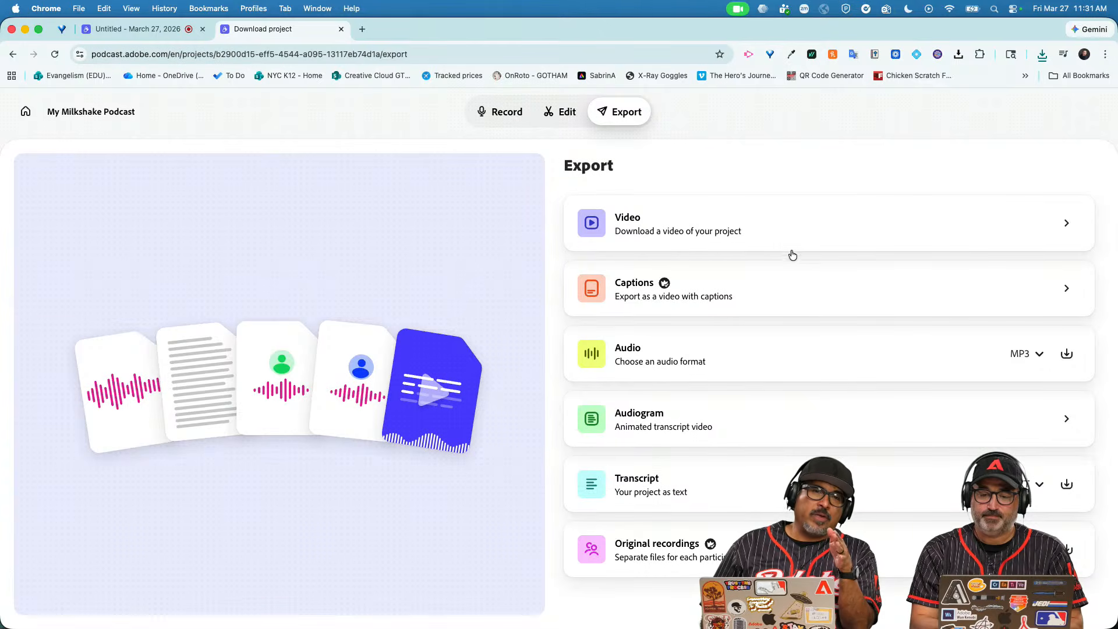
left_click(1038, 355)
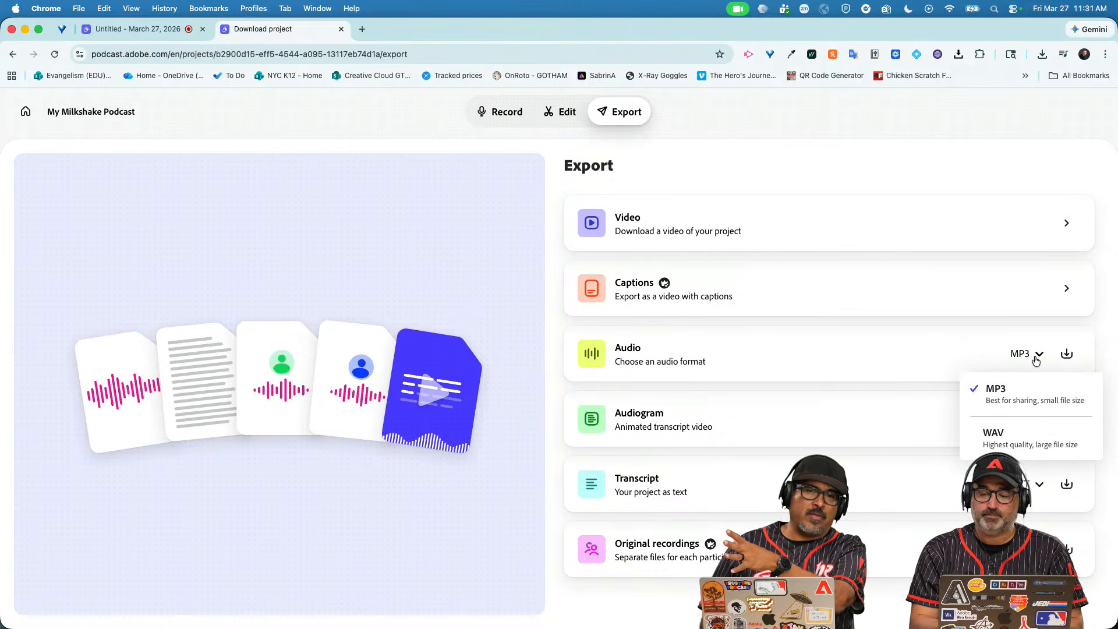
left_click(1036, 360)
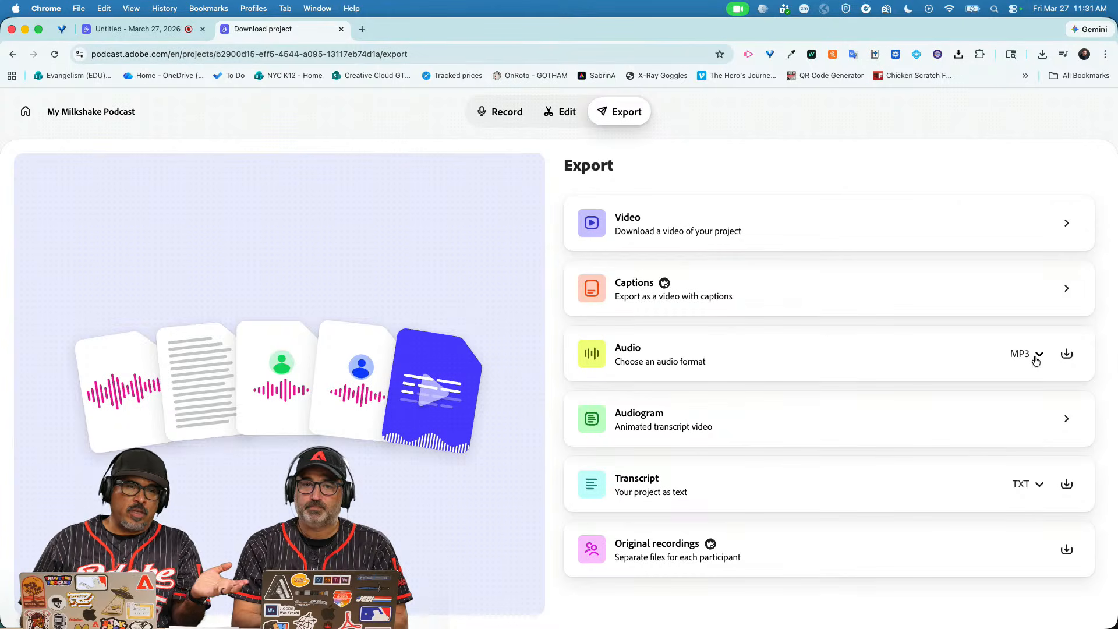
left_click(1036, 360)
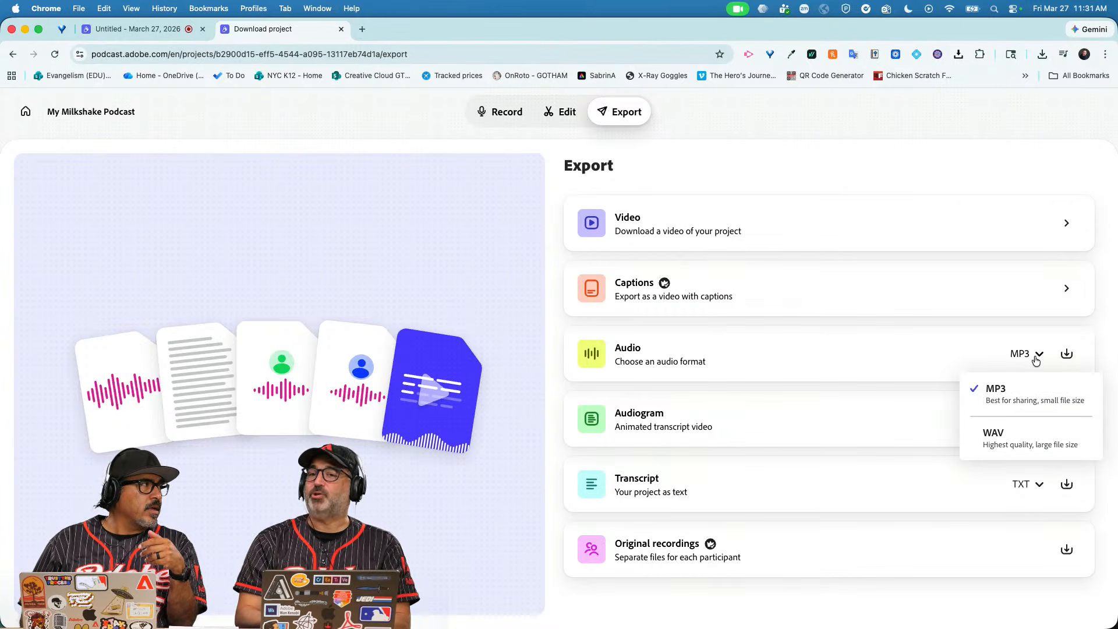
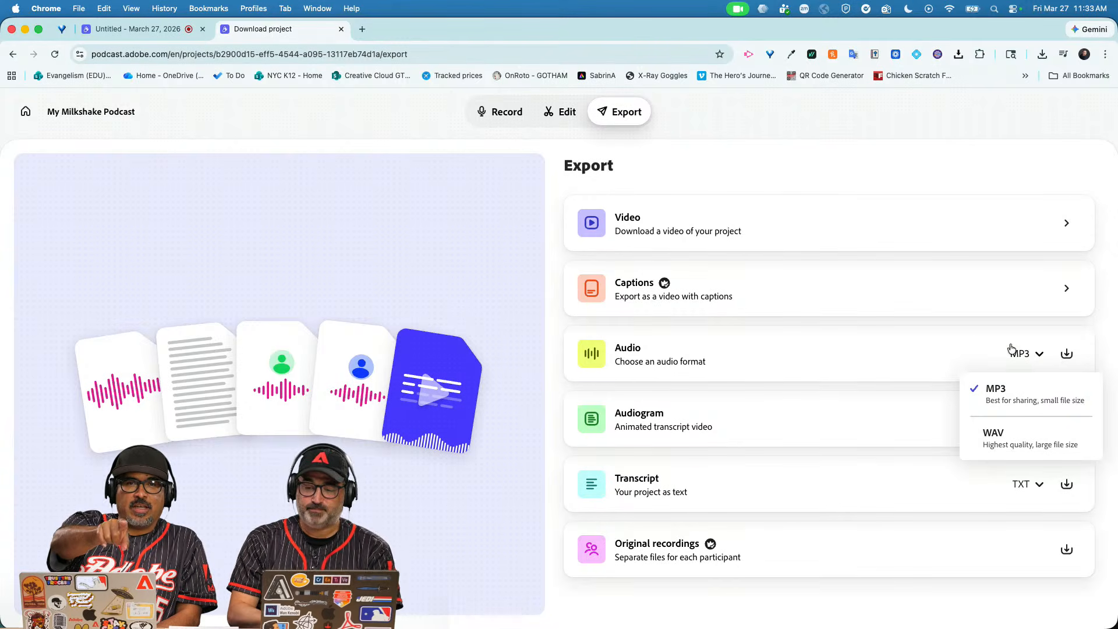
Dismiss the MP3/WAV format list and open the 1080p video export with captions on.
left_click(978, 336)
left_click(813, 294)
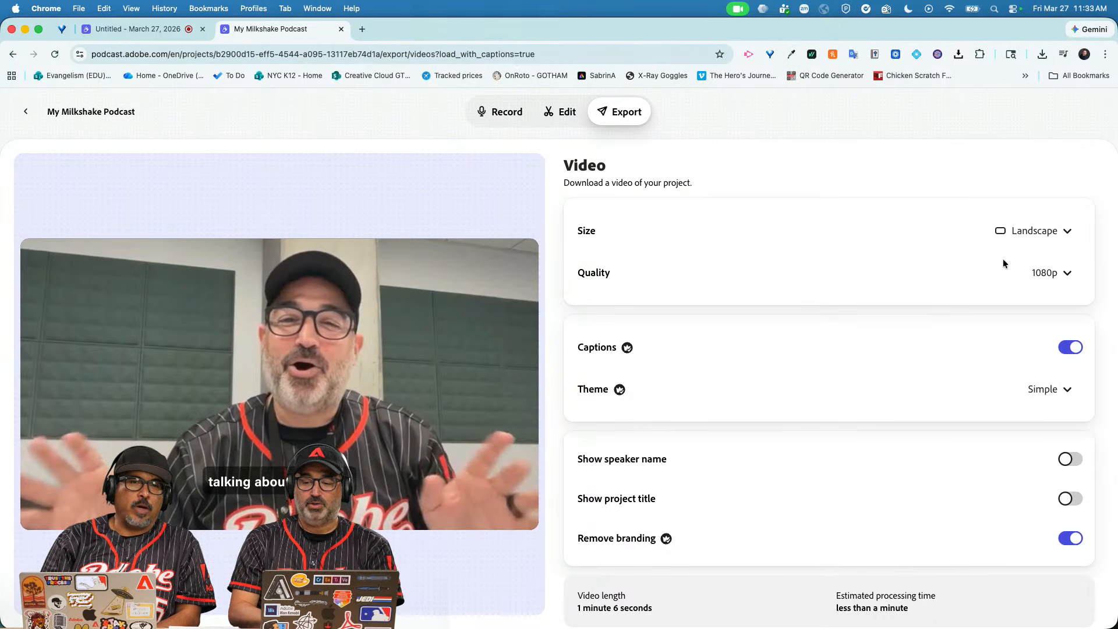
Try the caption themes and settle on the Golden theme.
left_click(1047, 390)
left_click(1064, 219)
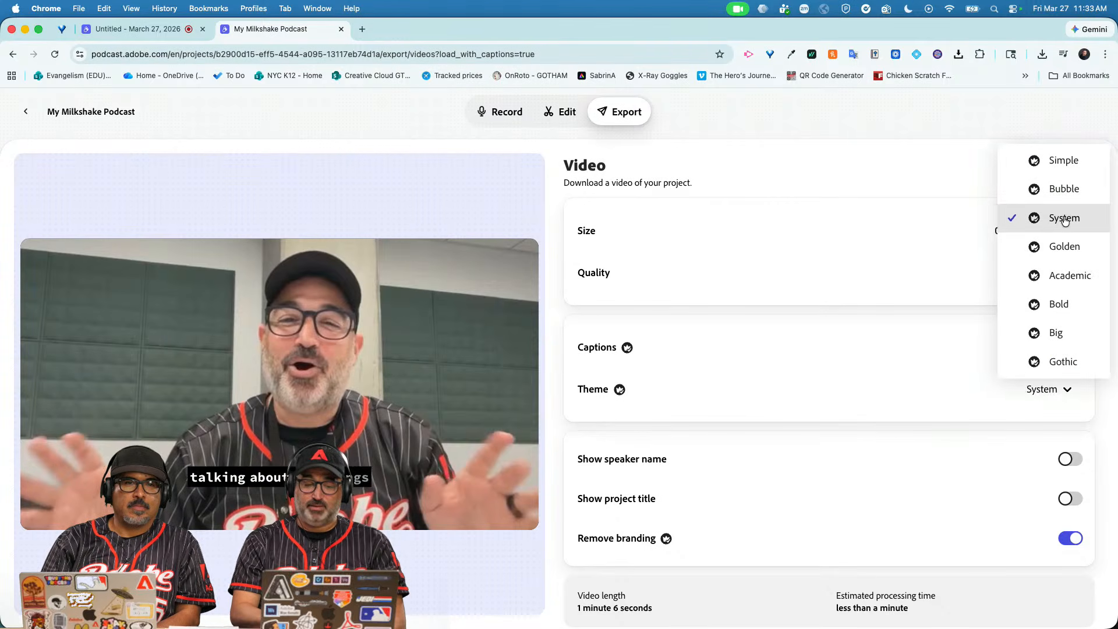
left_click(1071, 279)
left_click(1070, 259)
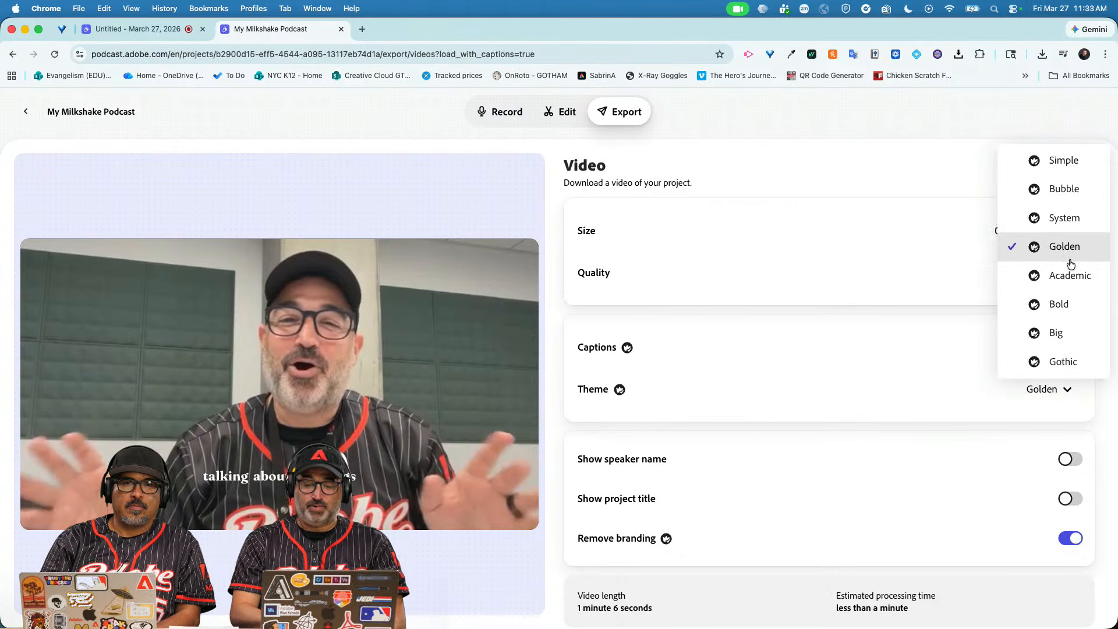
left_click(1071, 264)
Turn on Show speaker name and Show project title for the captioned video.
left_click(1071, 460)
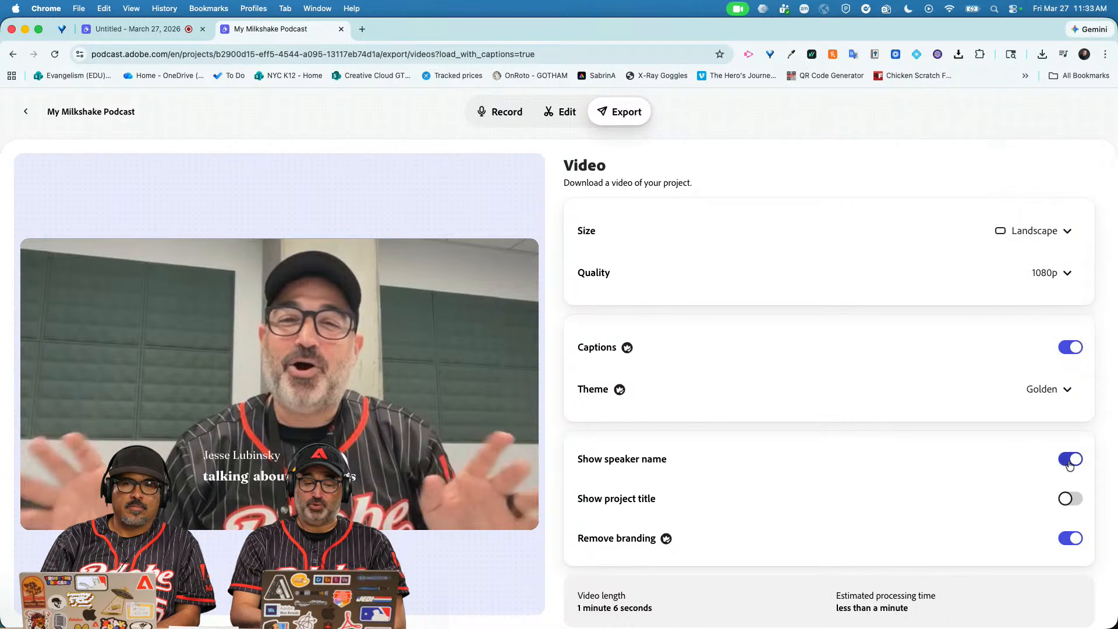
left_click(1071, 500)
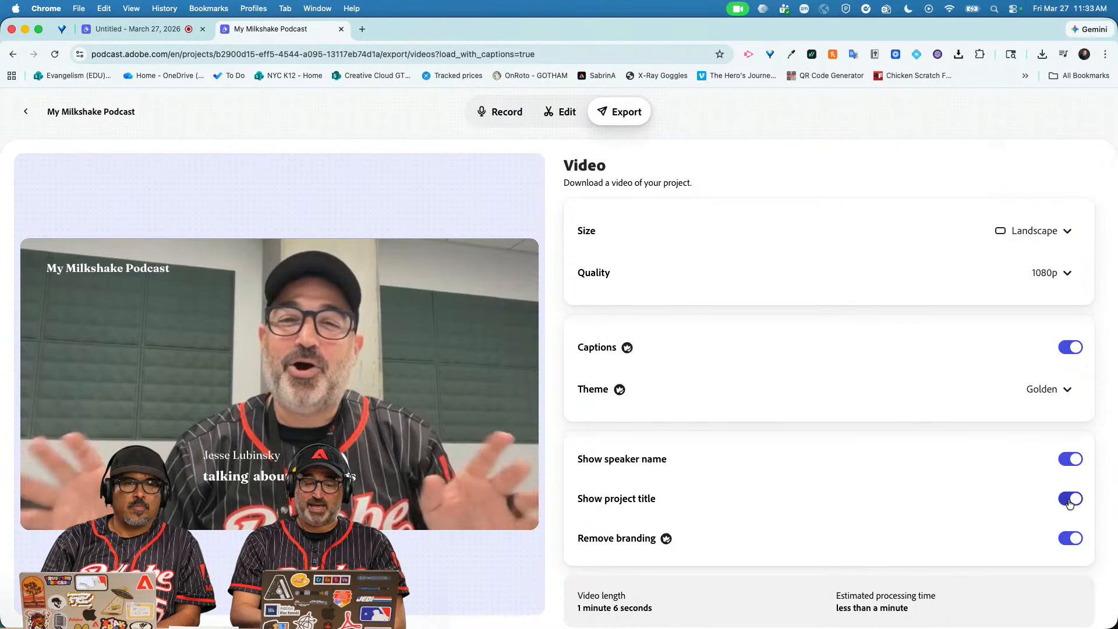
scroll(858, 485, "down", 2)
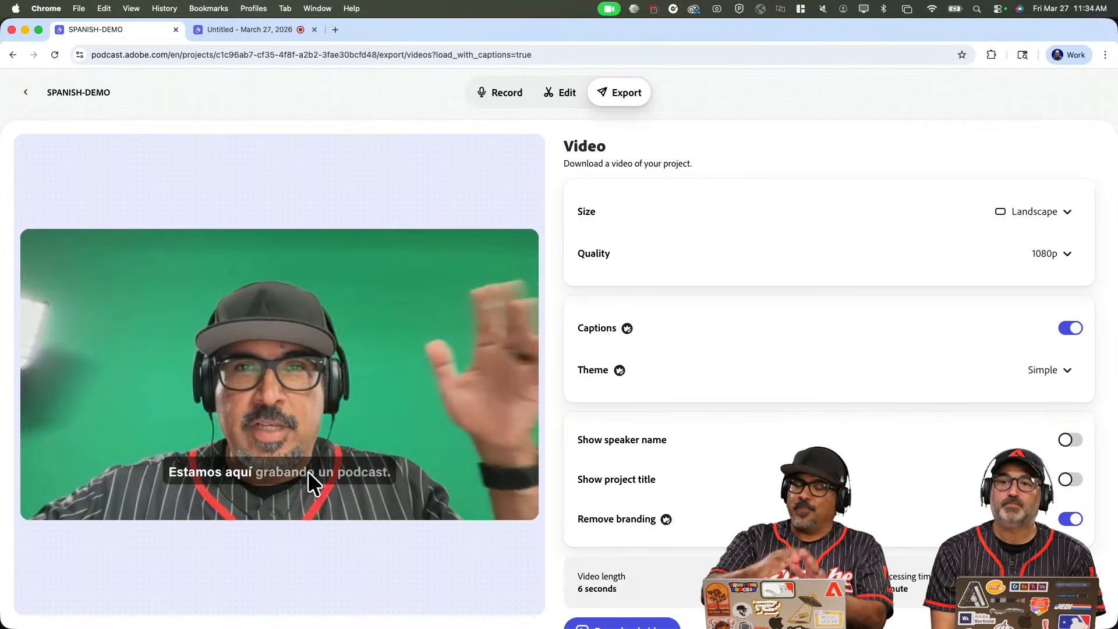
Switch Chrome to the demo profile from the Profiles menu.
left_click(257, 8)
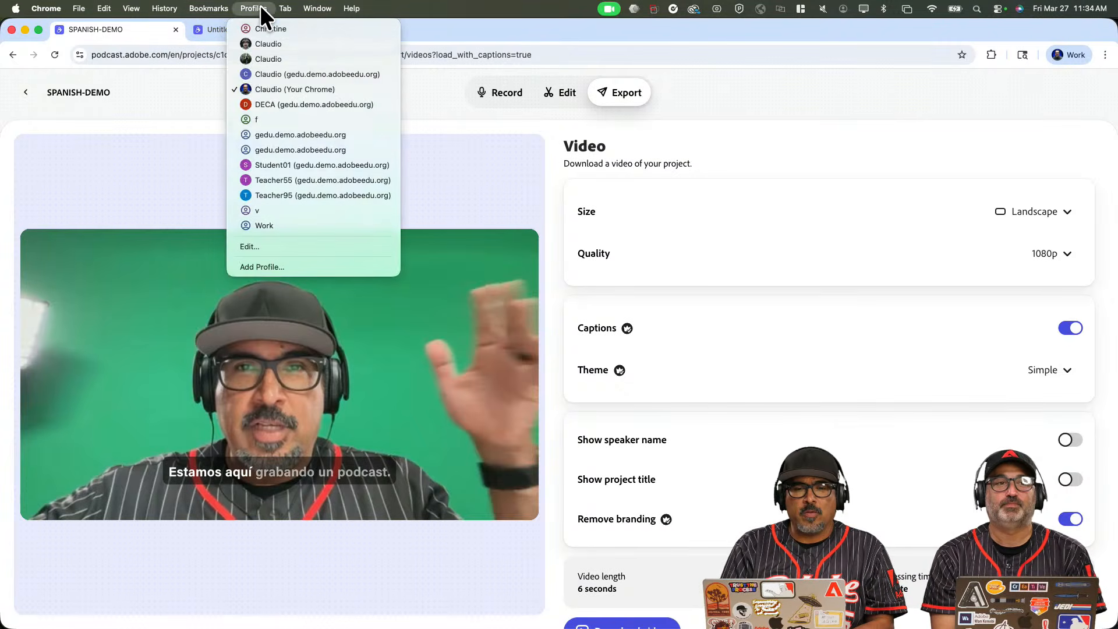
left_click(284, 71)
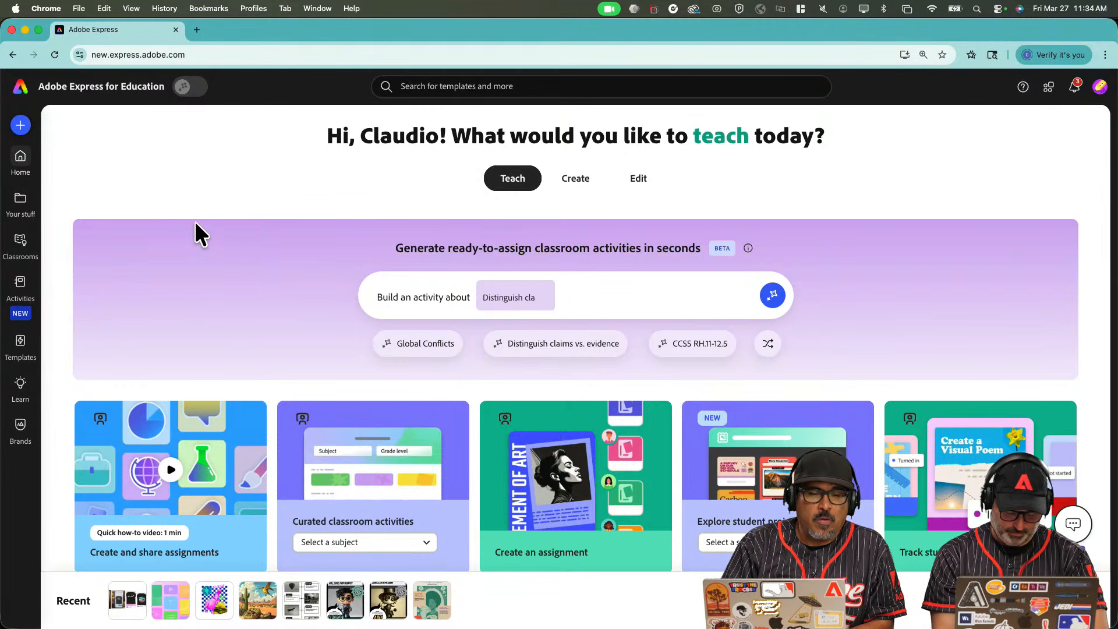
Search the Templates page for 'podcast', returning 1,267 results.
left_click(19, 355)
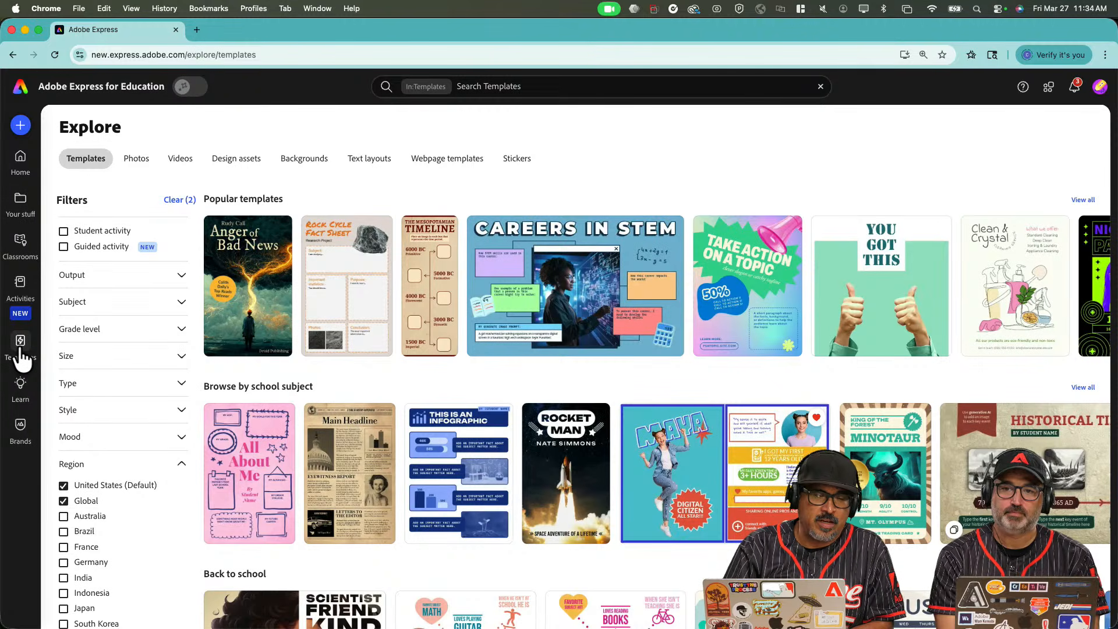
left_click(503, 86)
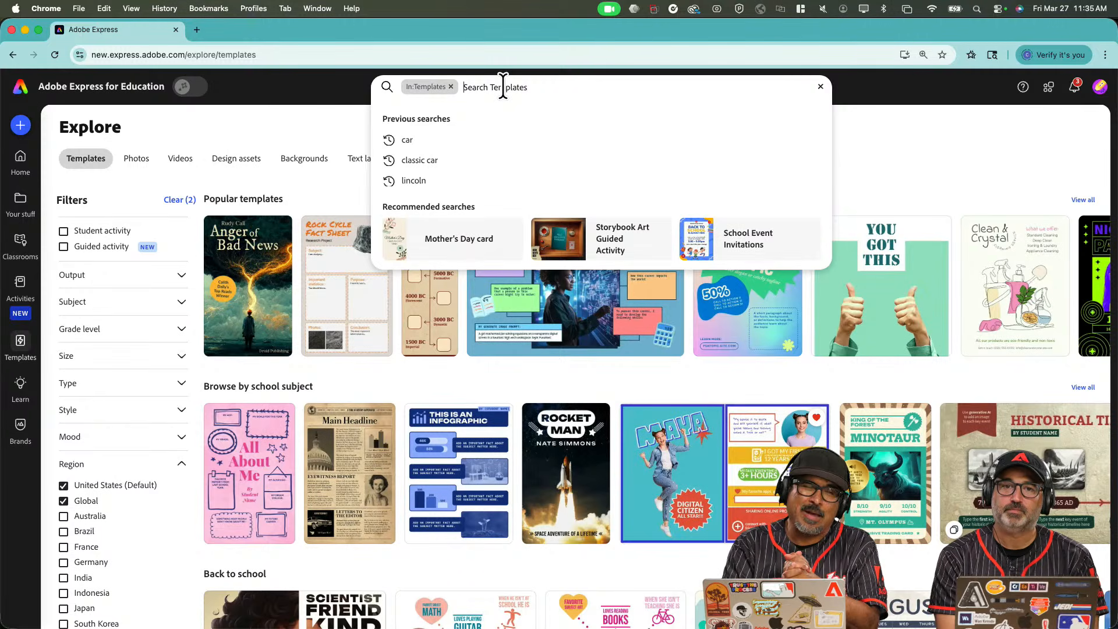
type("pod")
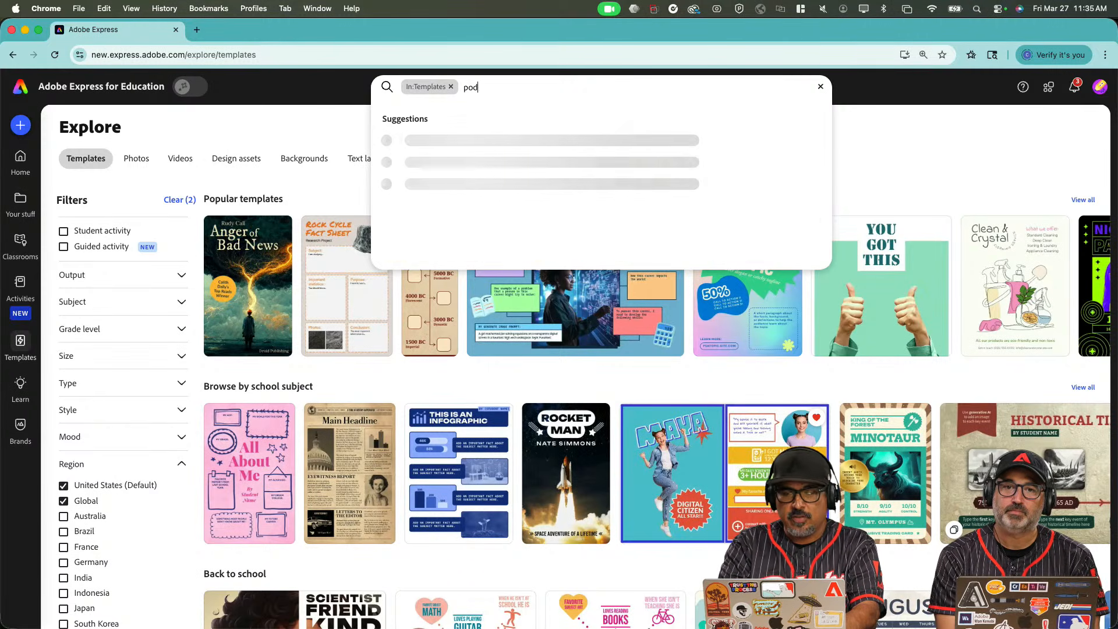
type("cast")
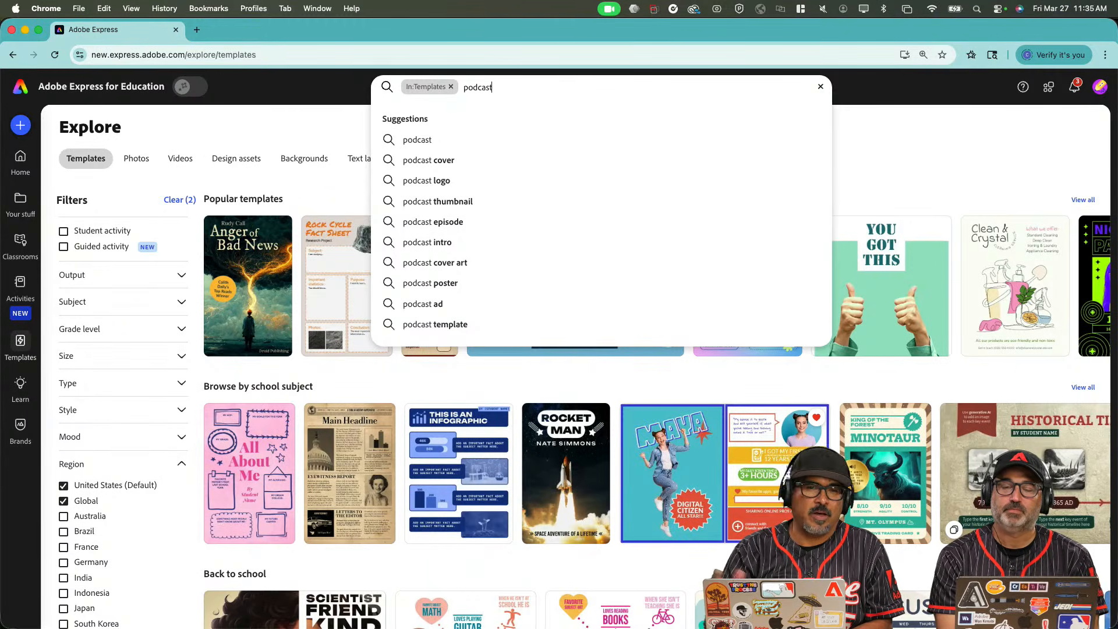
key("Return")
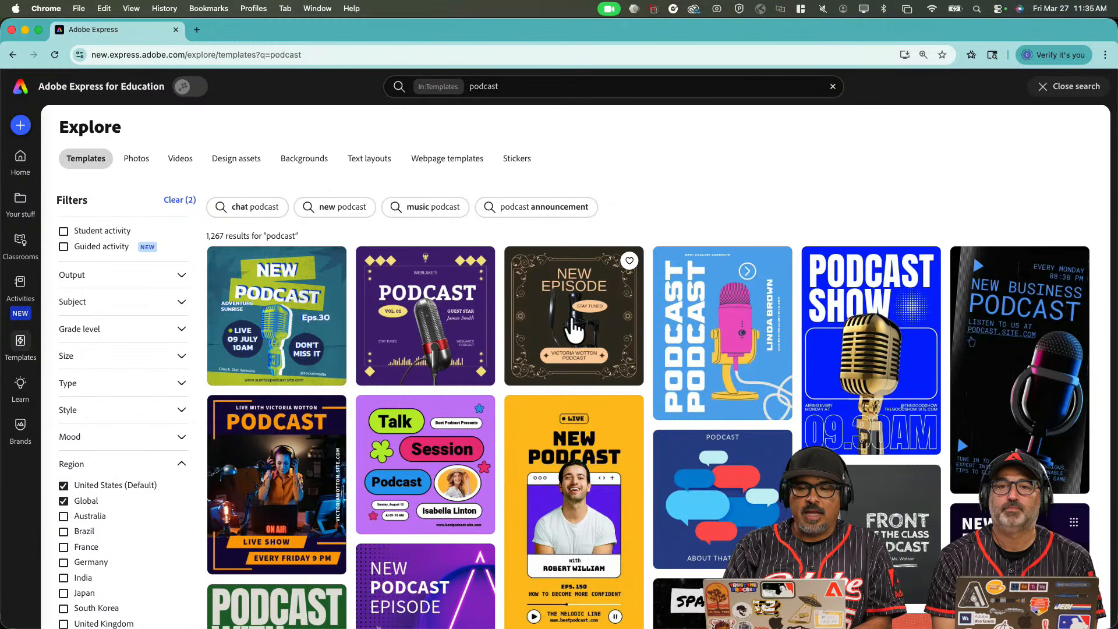
scroll(574, 327, "down", 2)
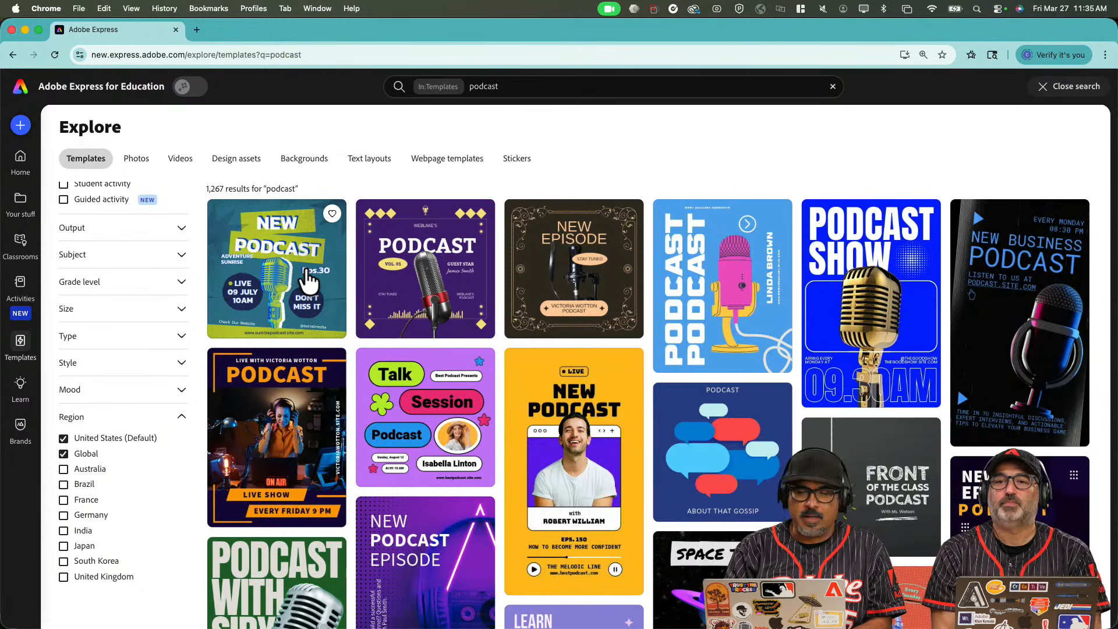
scroll(348, 327, "down", 3)
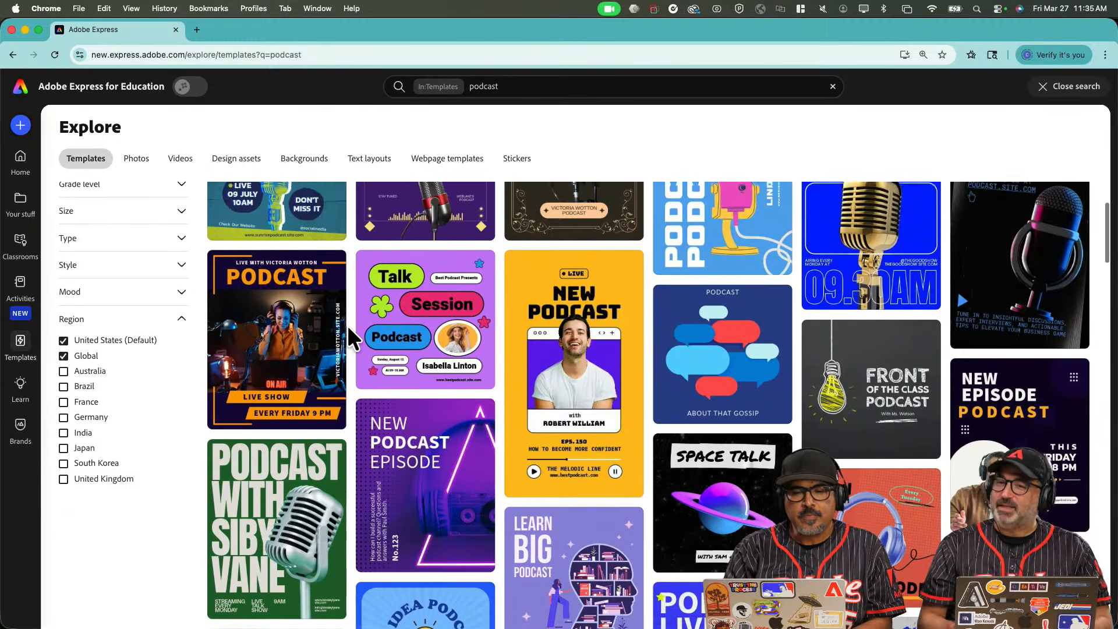
scroll(347, 325, "down", 10)
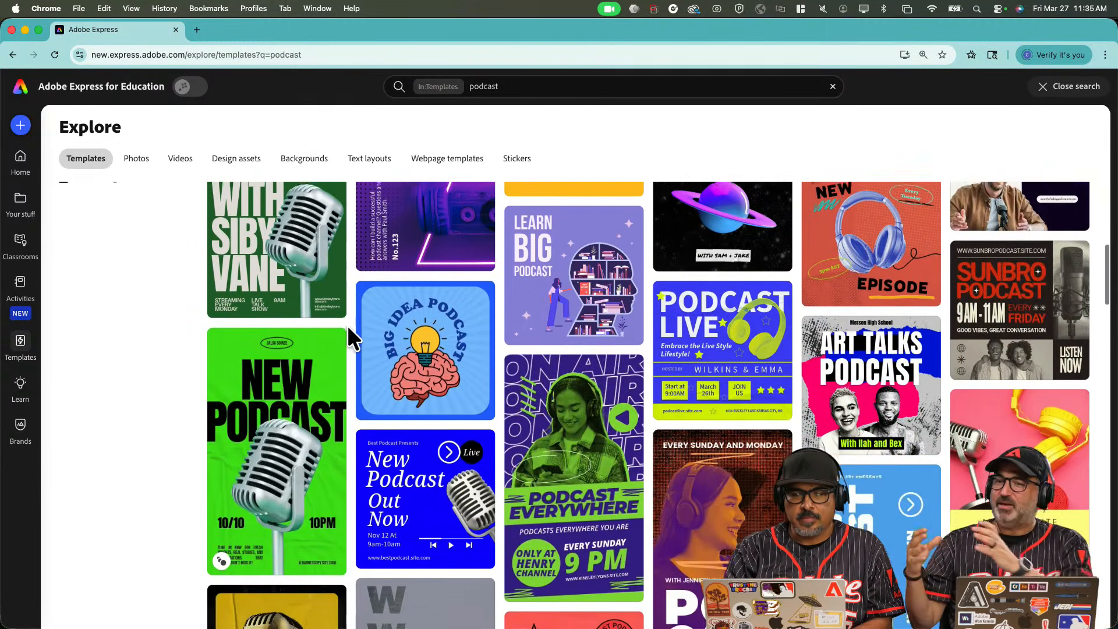
scroll(347, 325, "down", 10)
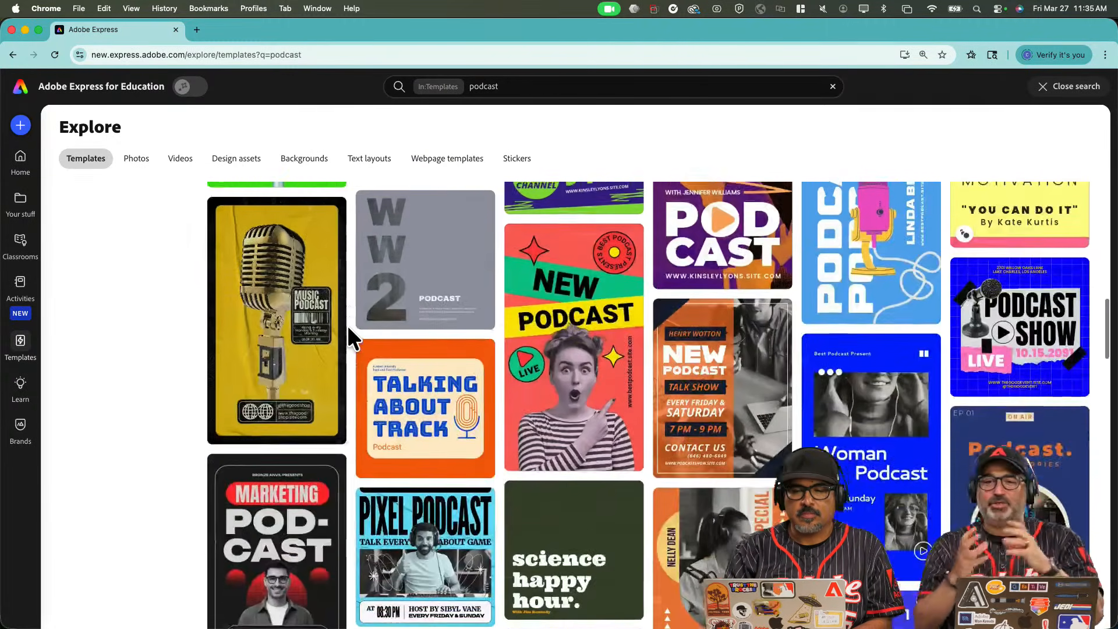
scroll(347, 325, "down", 6)
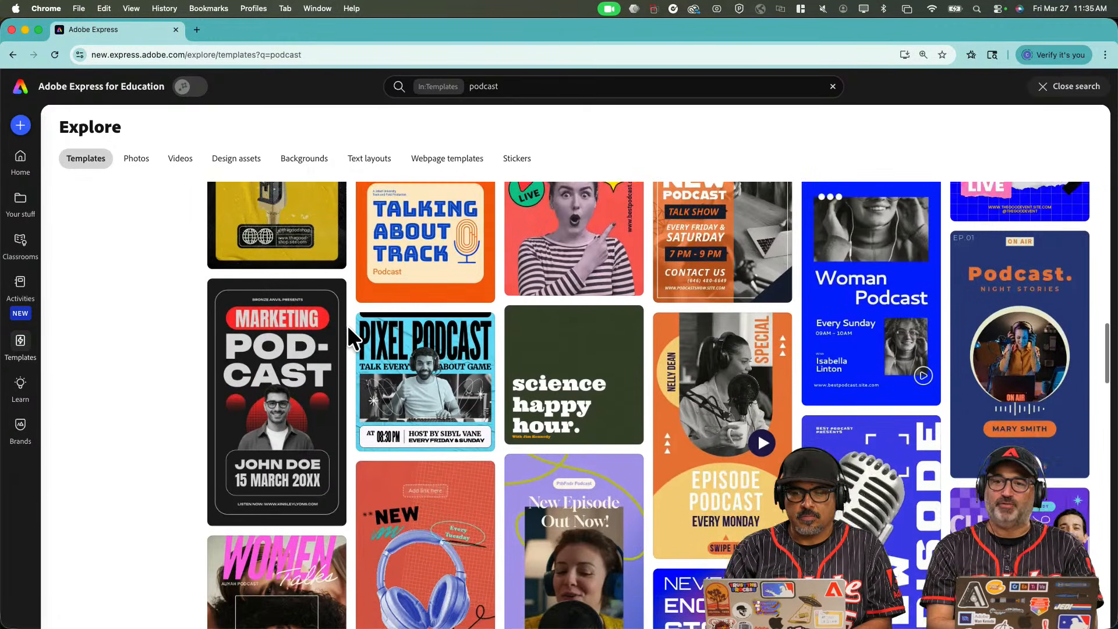
scroll(347, 325, "down", 5)
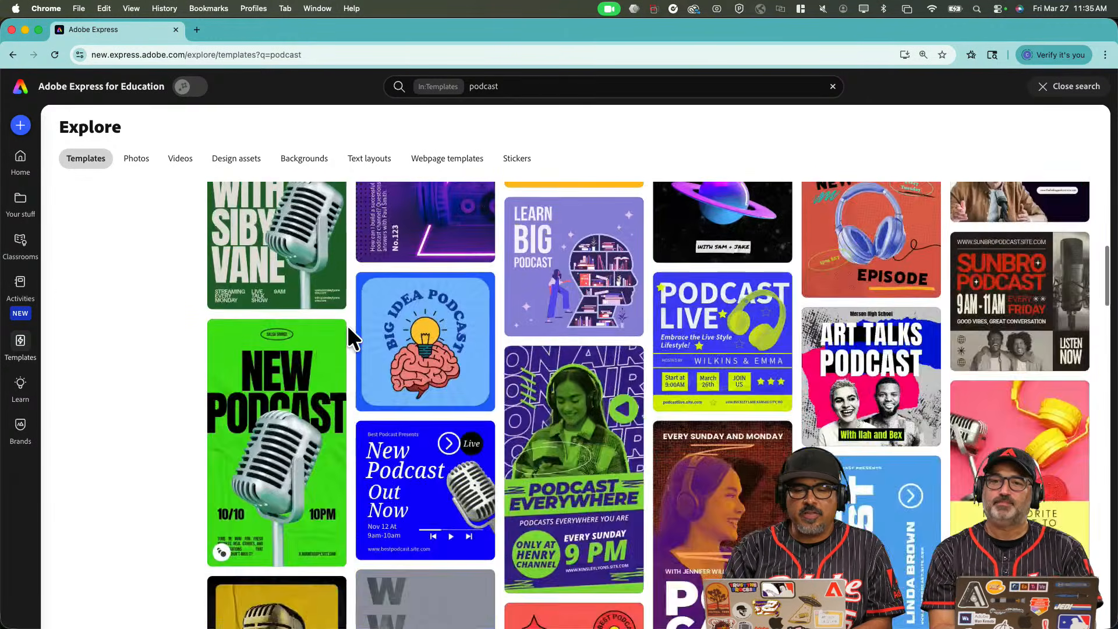
scroll(348, 325, "up", 10)
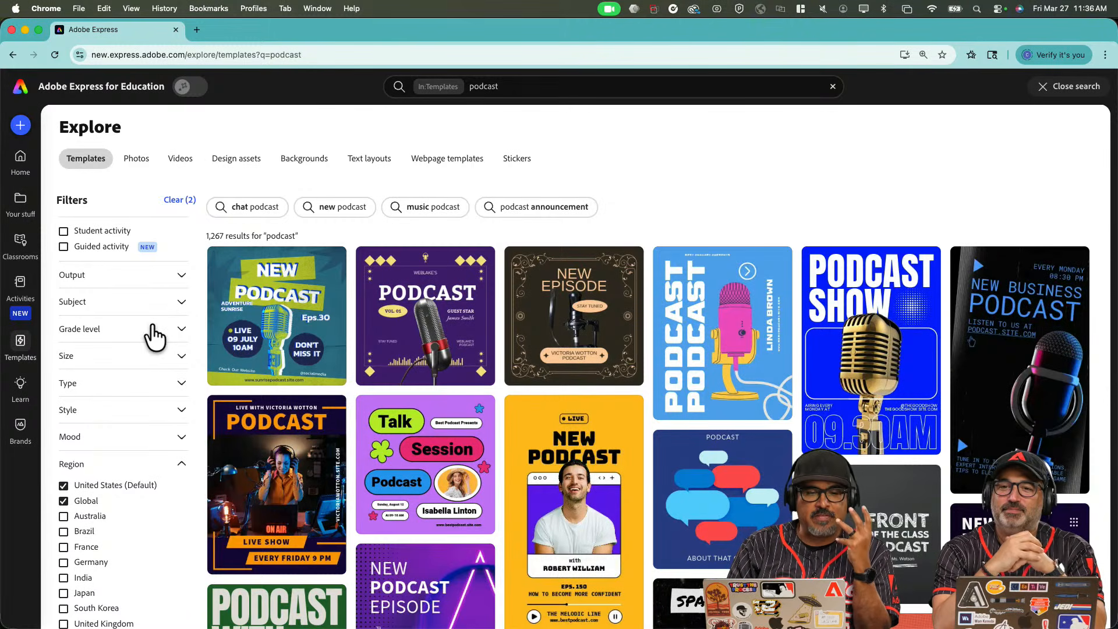
scroll(155, 336, "down", 2)
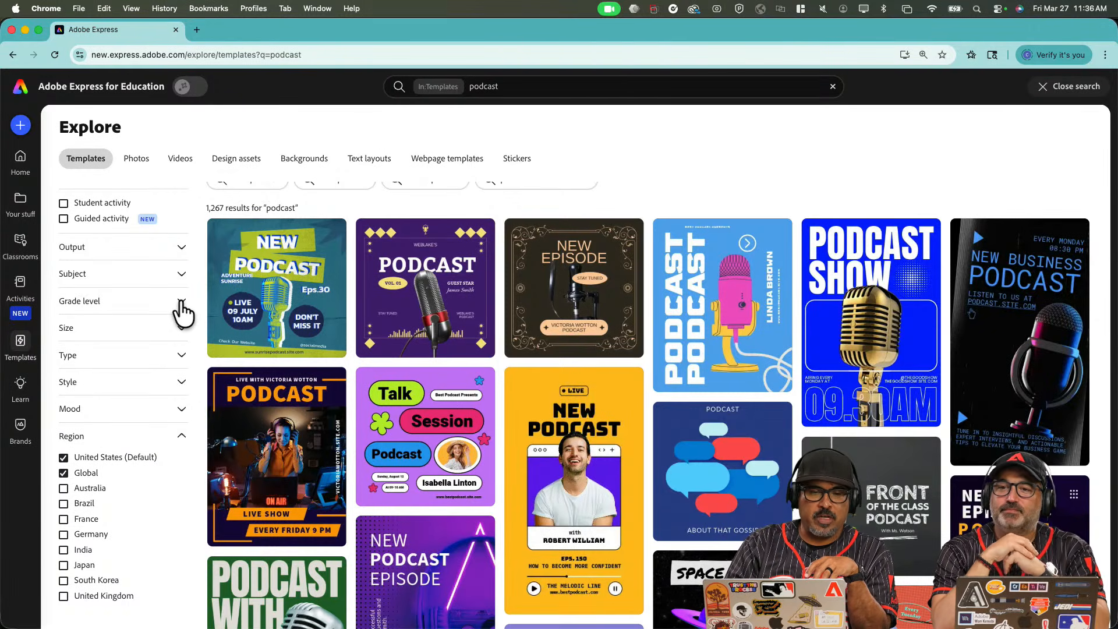
Filter podcast templates to Edgy and Bold styles and open the Art Talks Podcast details.
scroll(180, 365, "down", 2)
left_click(181, 343)
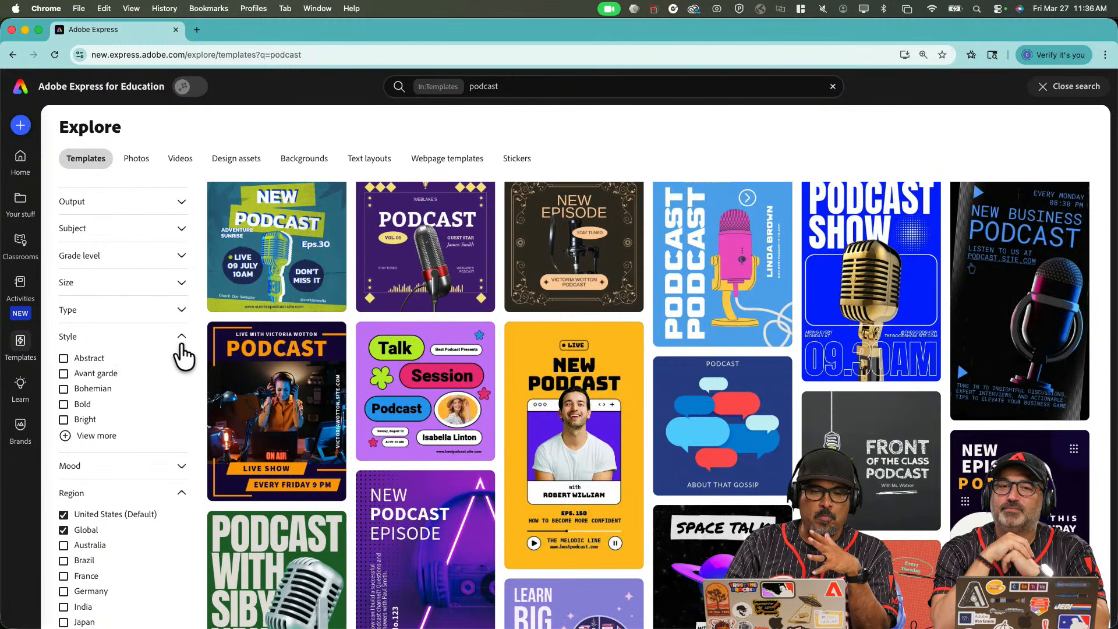
left_click(77, 436)
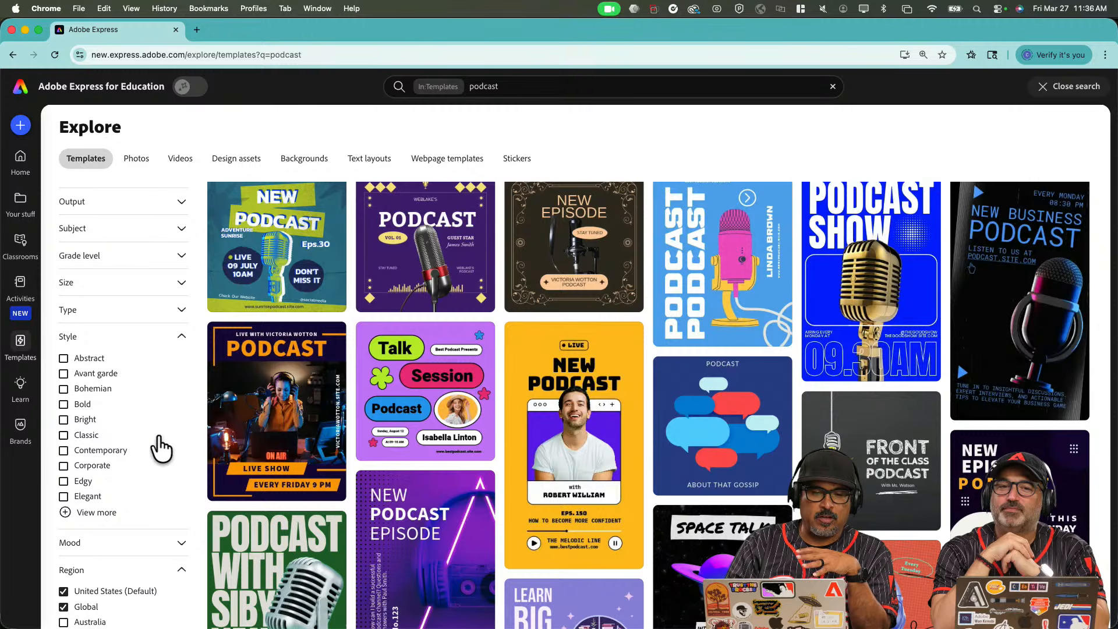
scroll(112, 506, "down", 1)
left_click(65, 459)
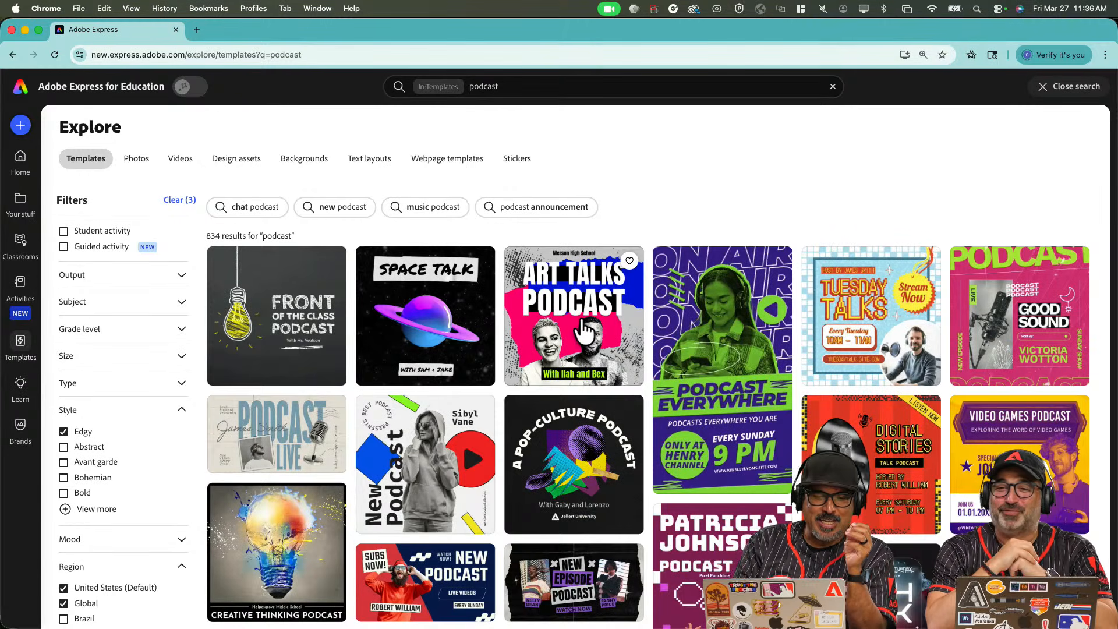
left_click(64, 494)
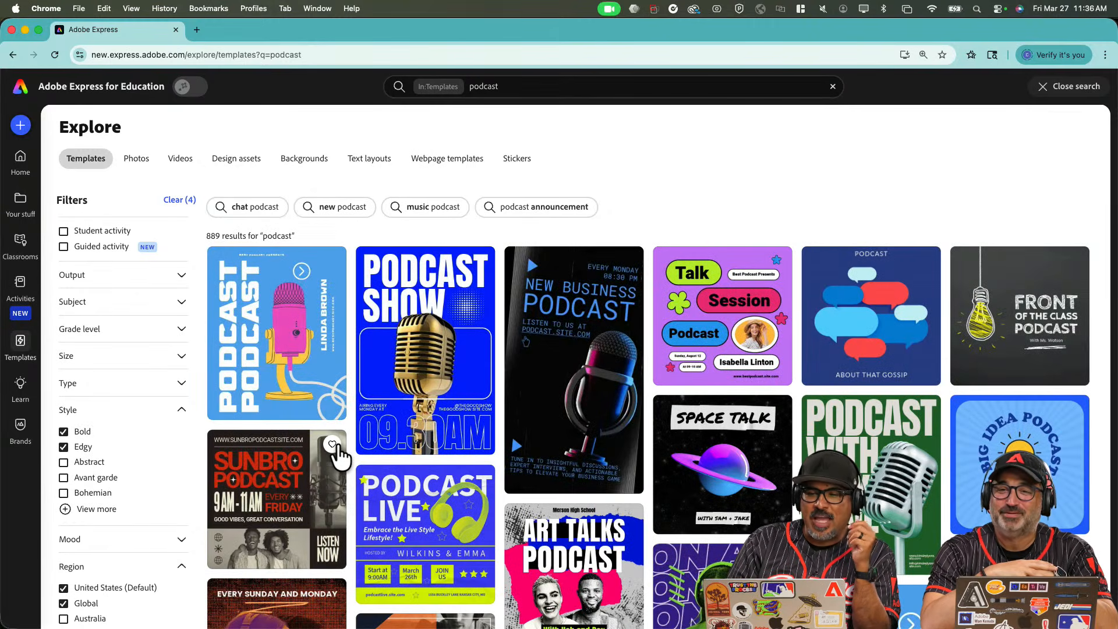
scroll(338, 458, "down", 3)
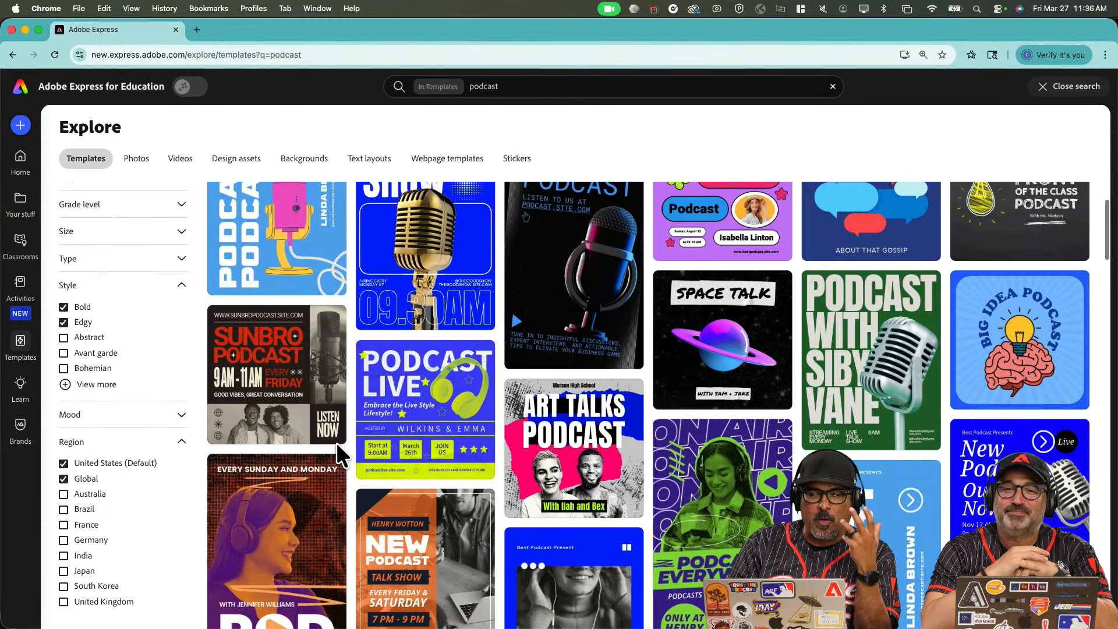
scroll(547, 497, "down", 1)
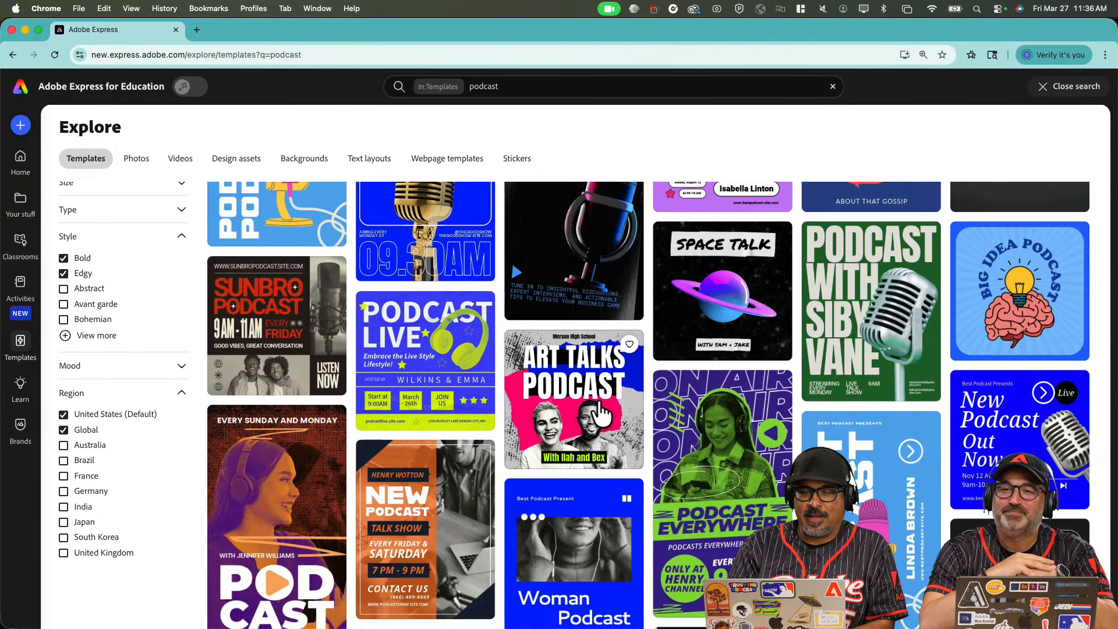
left_click(599, 403)
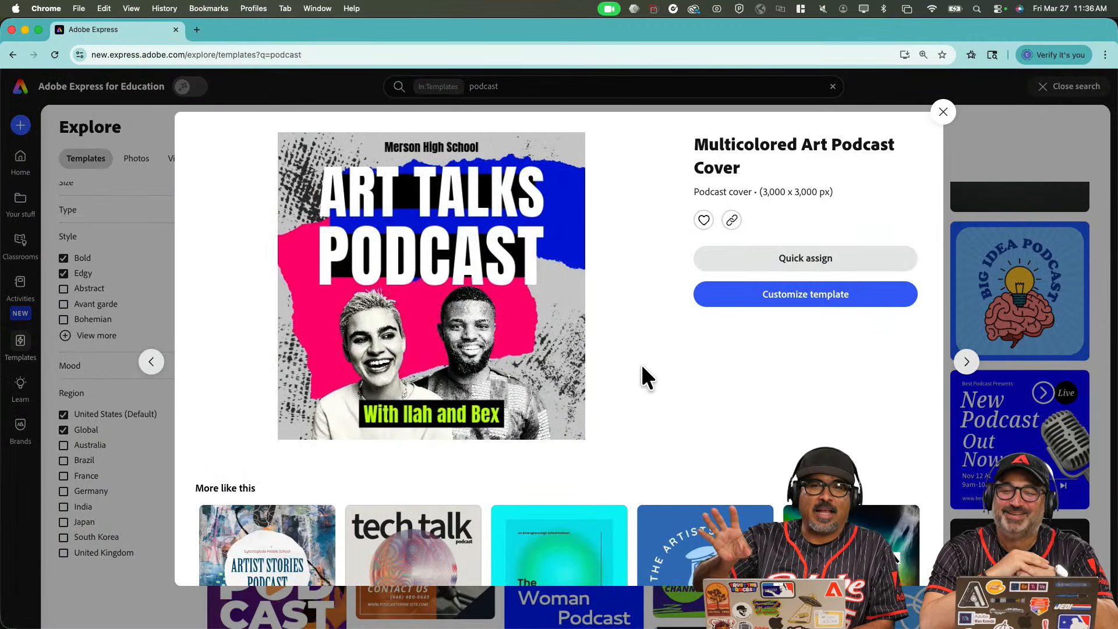
Favourite the Art Talks cover, Podcast Live and Talk Session templates.
left_click(704, 226)
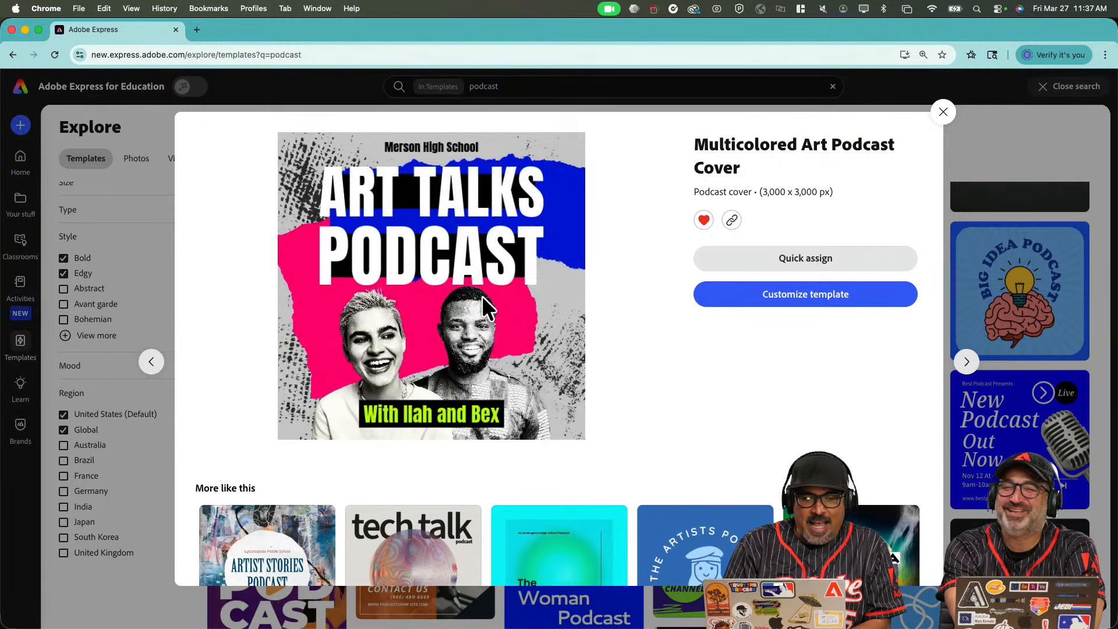
left_click(940, 119)
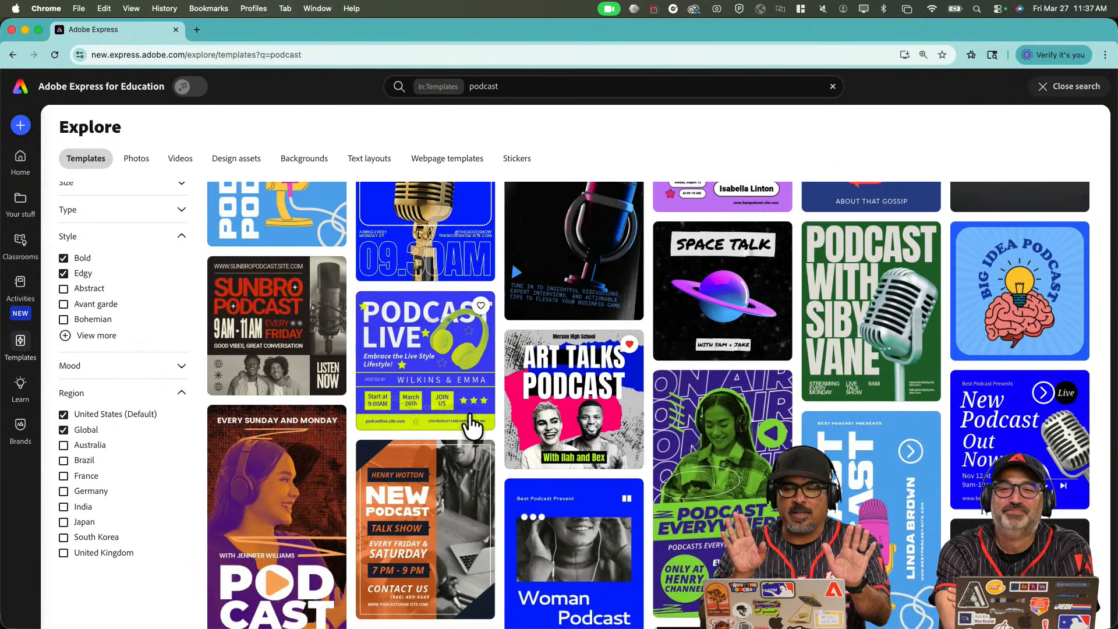
scroll(472, 427, "up", 5)
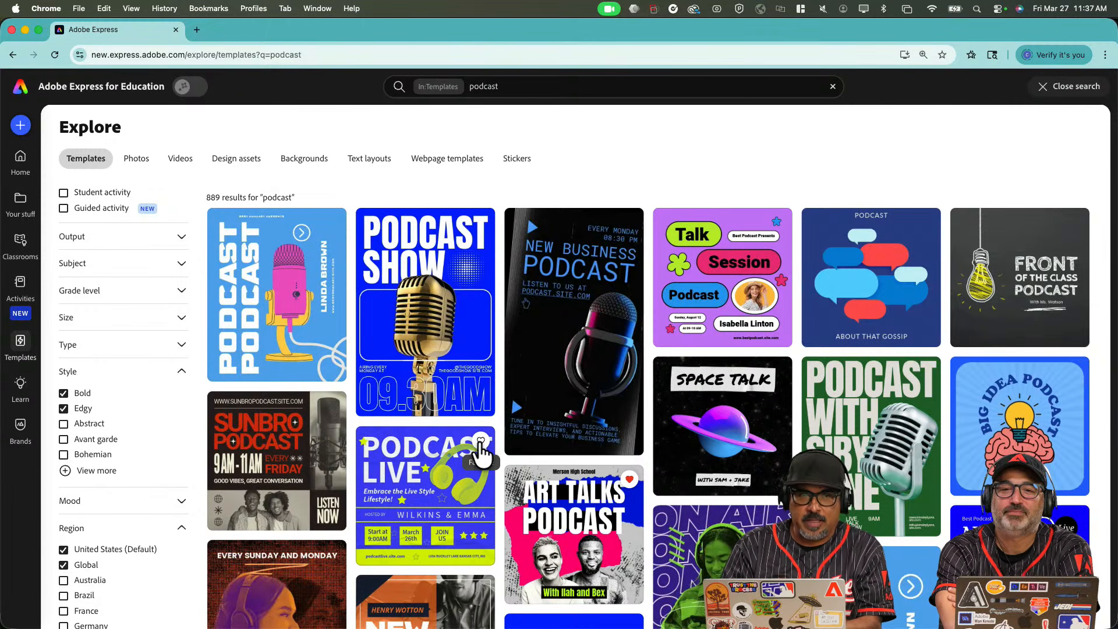
scroll(481, 449, "up", 5)
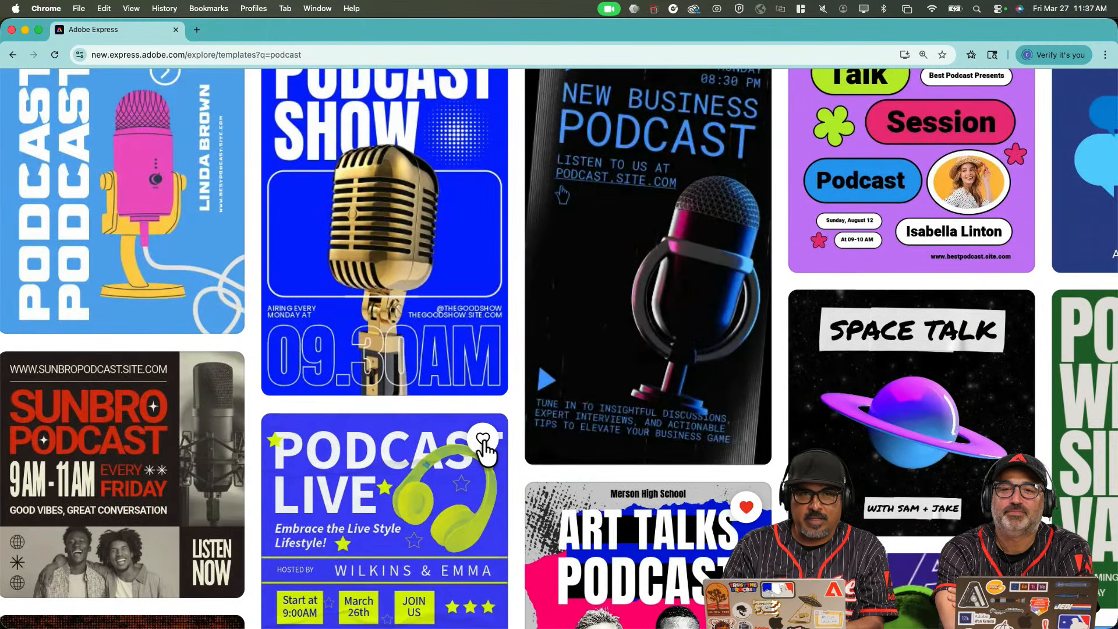
left_click(481, 442)
scroll(484, 449, "up", 2)
scroll(486, 452, "right", 2)
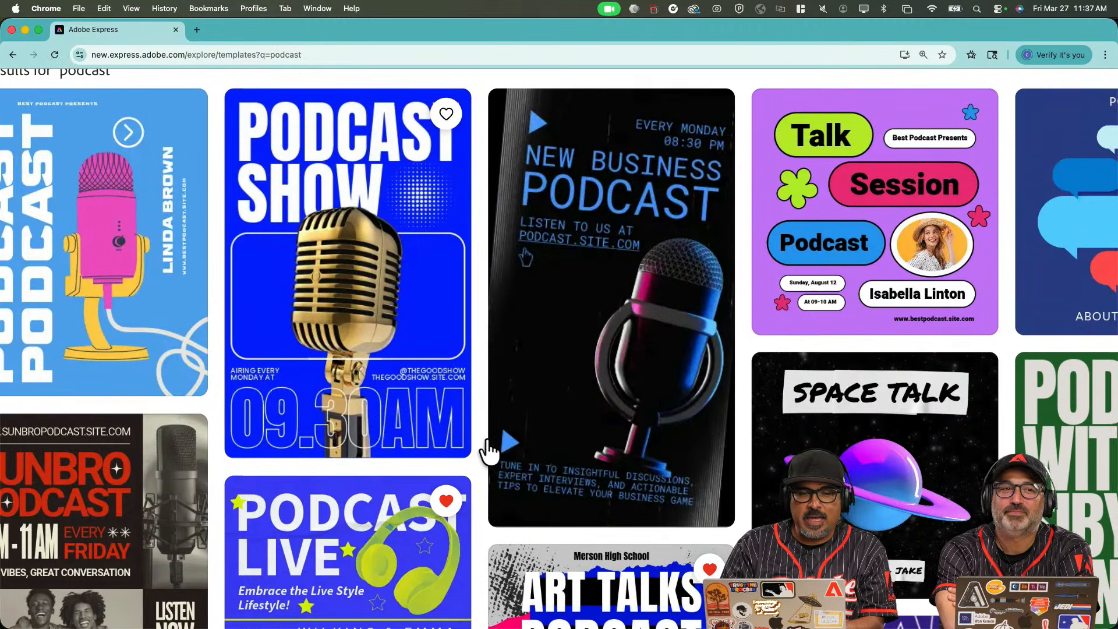
scroll(487, 453, "down", 5)
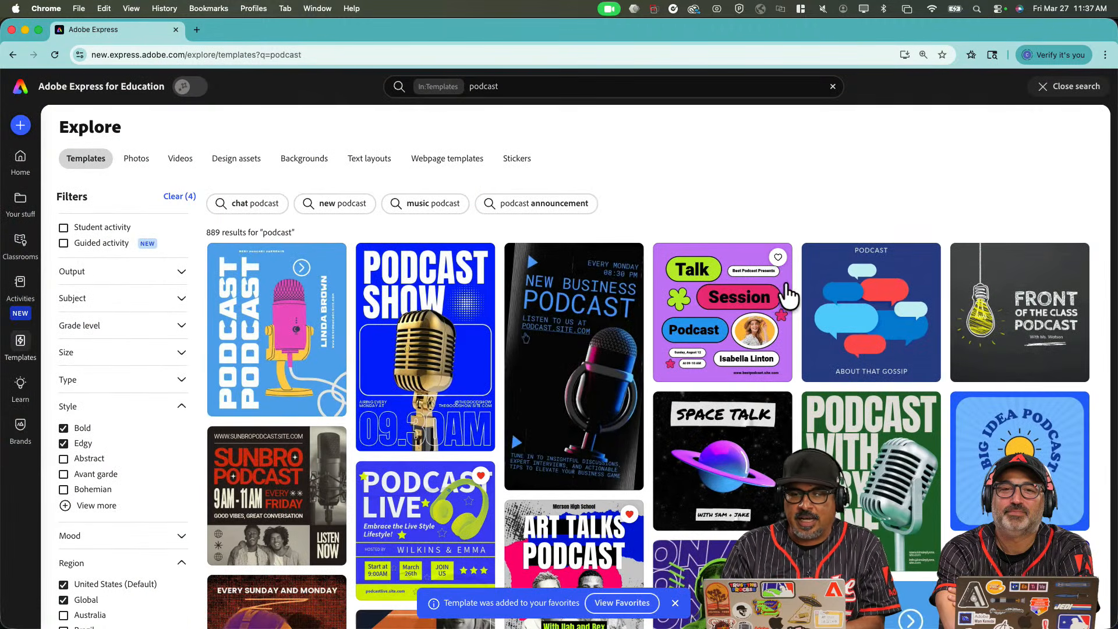
left_click(778, 258)
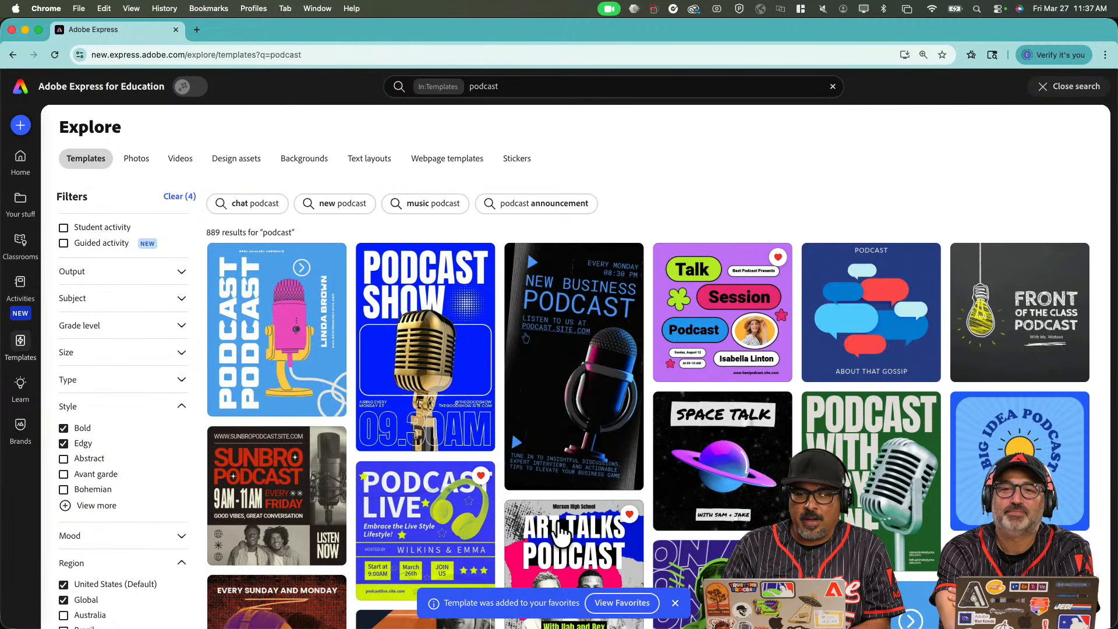
Open the Art Talks Podcast template in the editor as an untitled design.
scroll(560, 532, "down", 1)
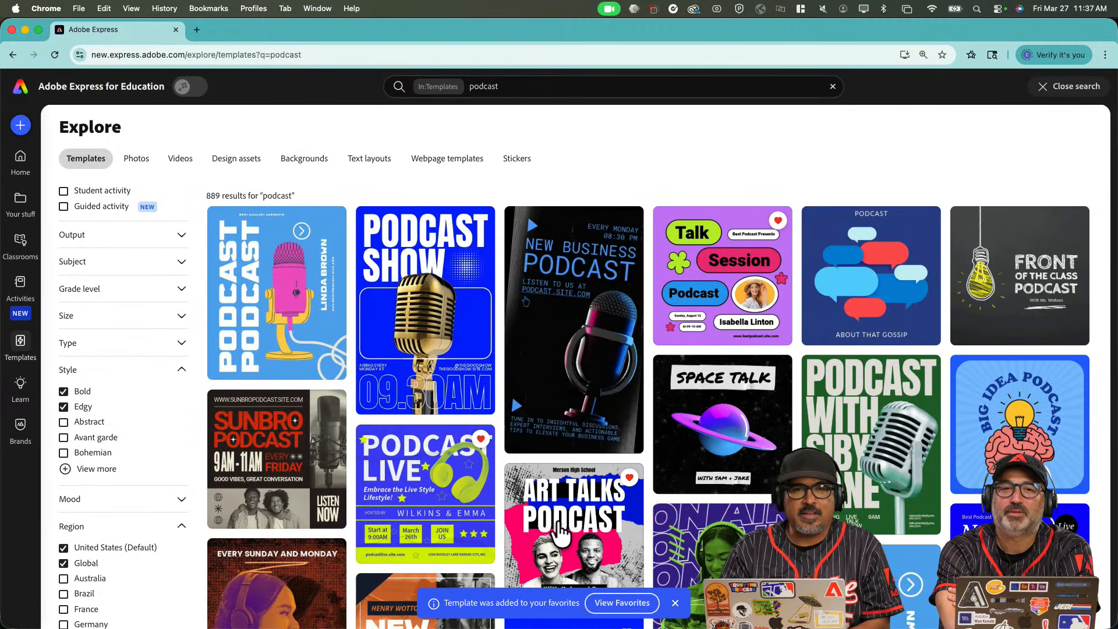
scroll(559, 532, "down", 3)
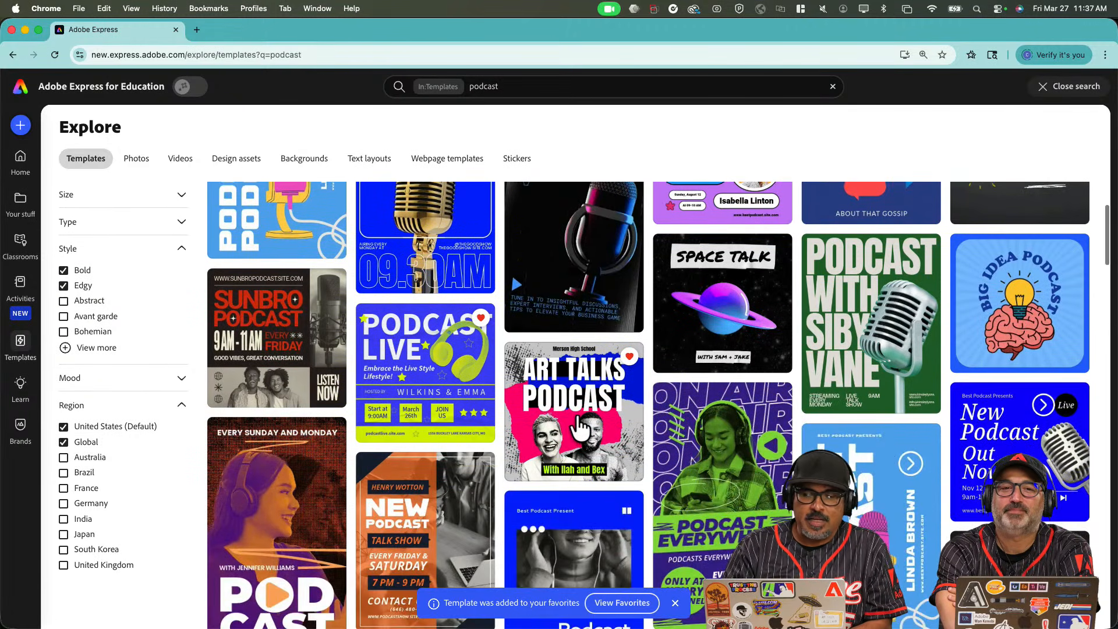
left_click(576, 415)
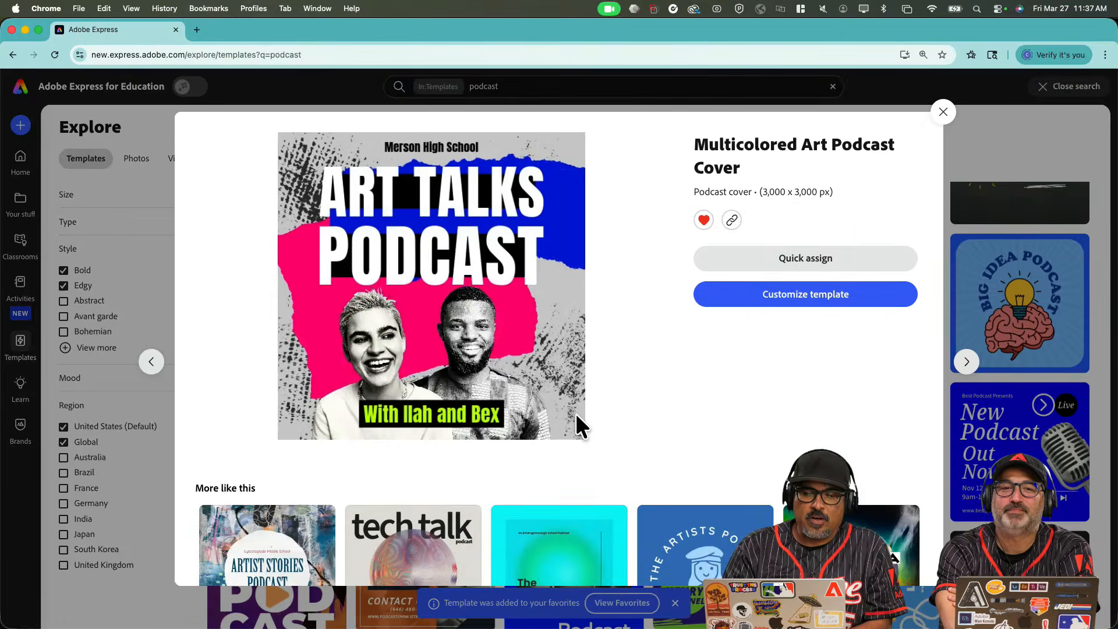
left_click(768, 296)
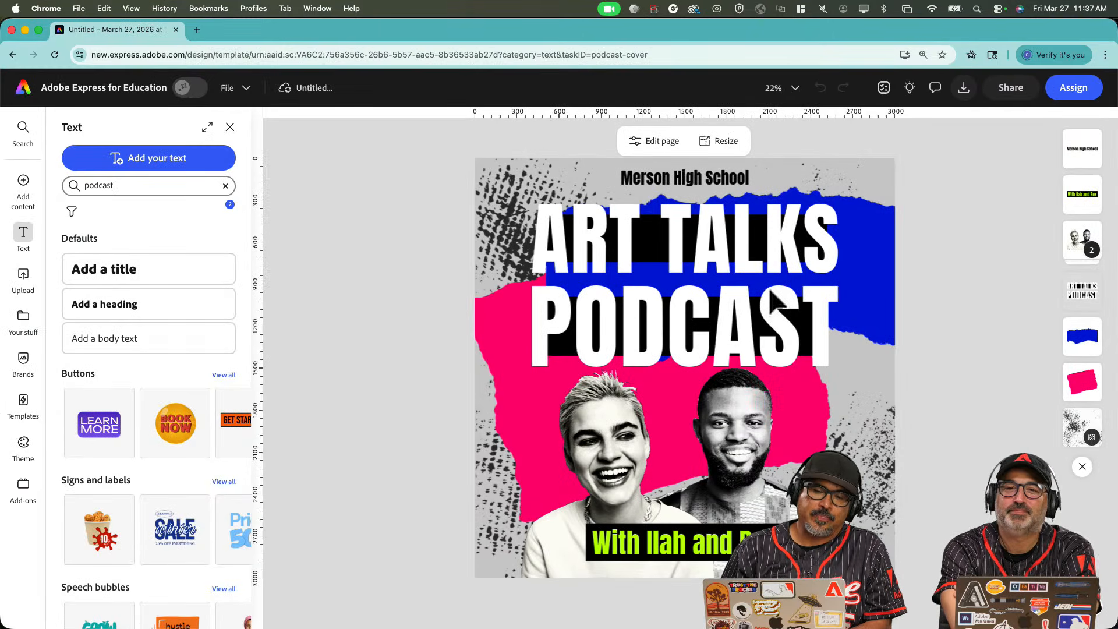
Replace 'Merson High School' with 'Milkshake Podcast' and nudge the line slightly right.
left_click(691, 178)
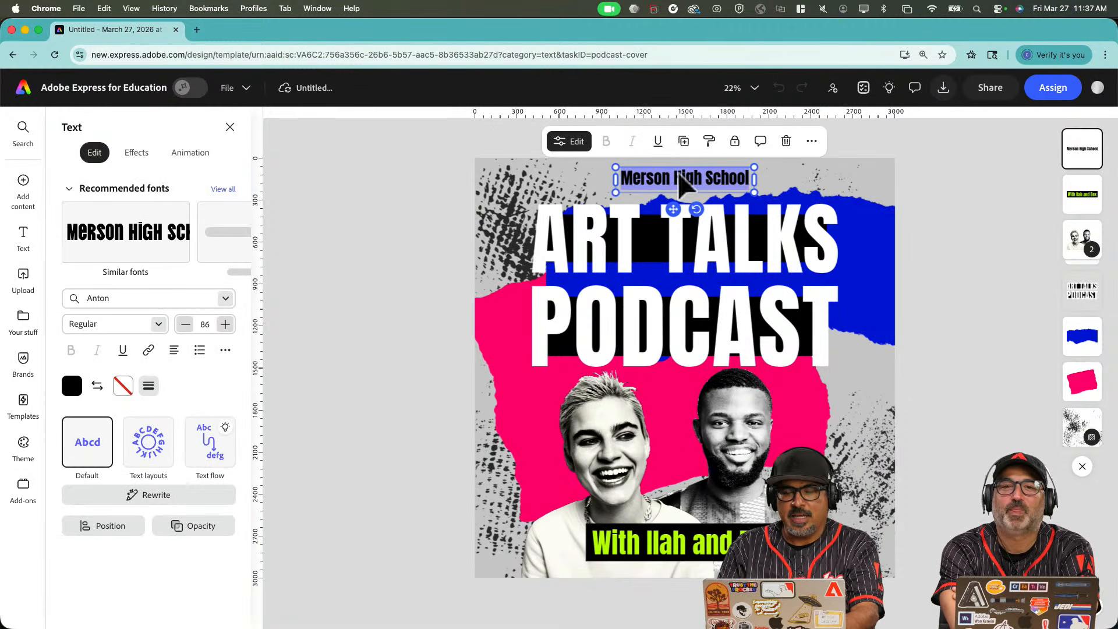
type("M")
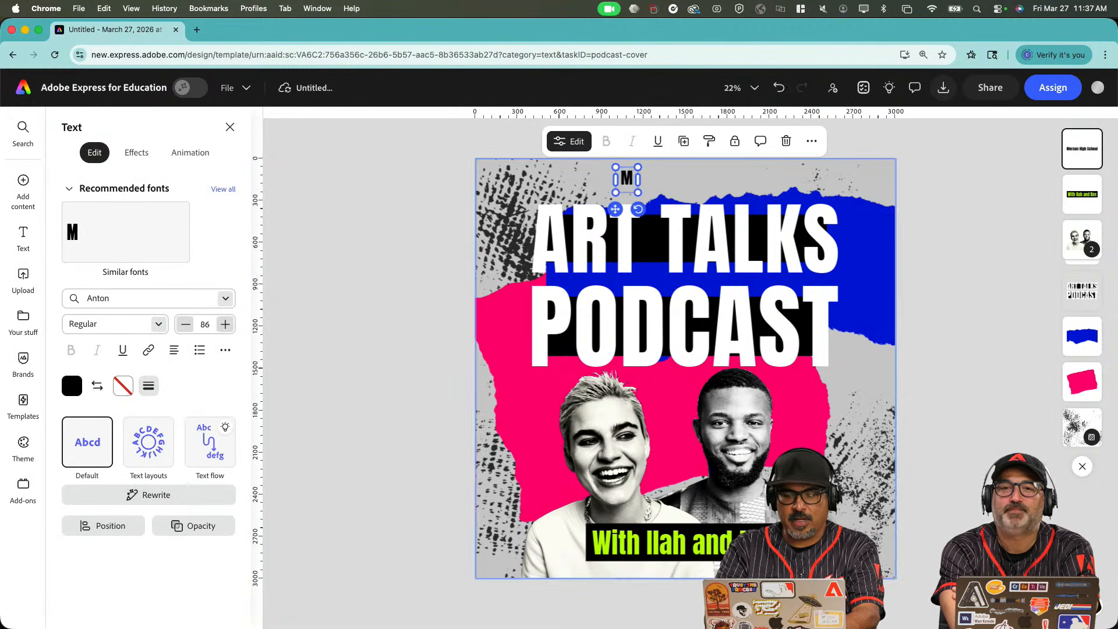
type("ils")
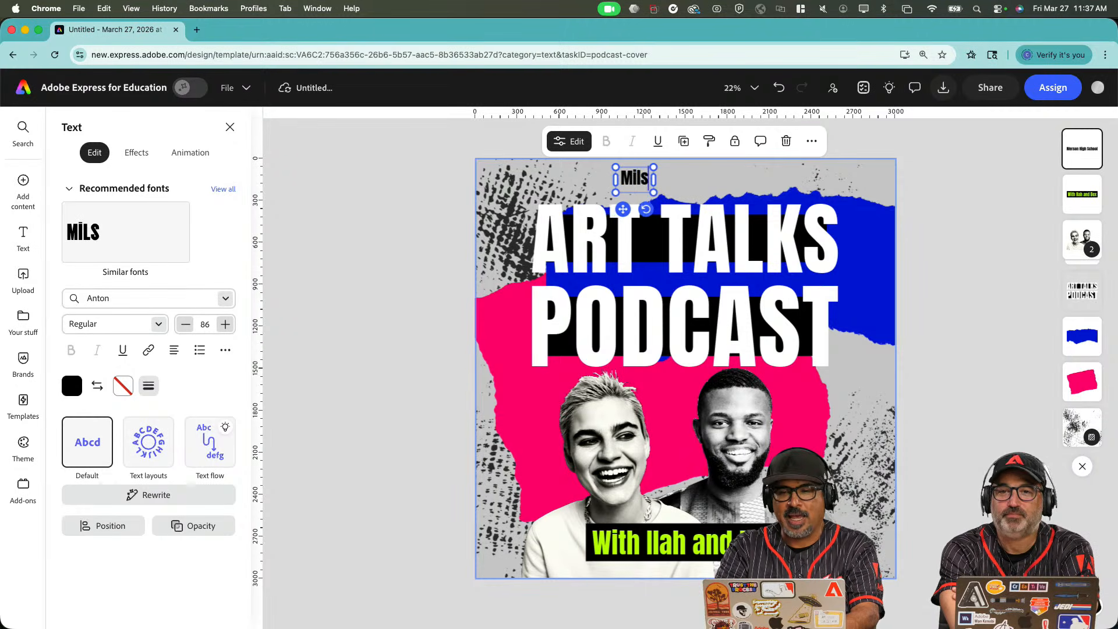
key("BackSpace")
type("j")
key("BackSpace")
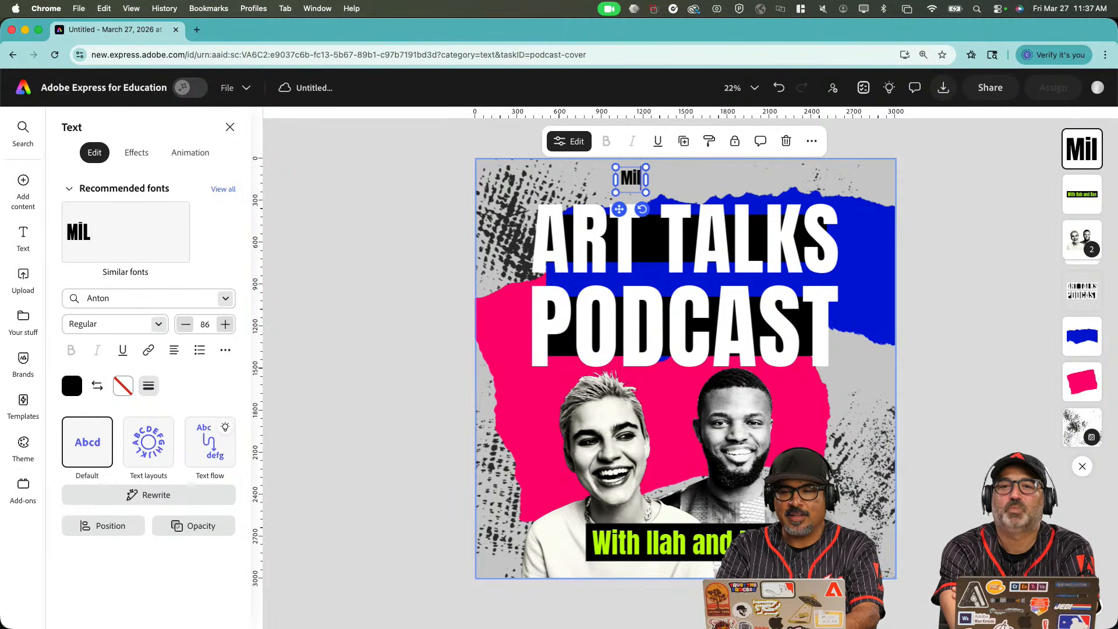
type("ksha")
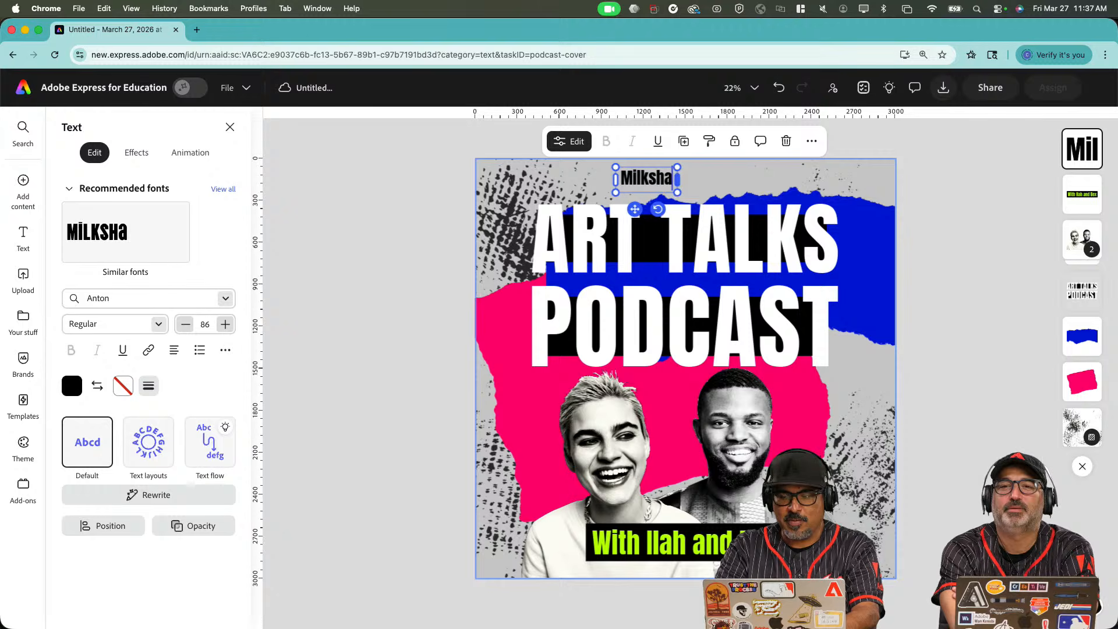
type("ke Podc")
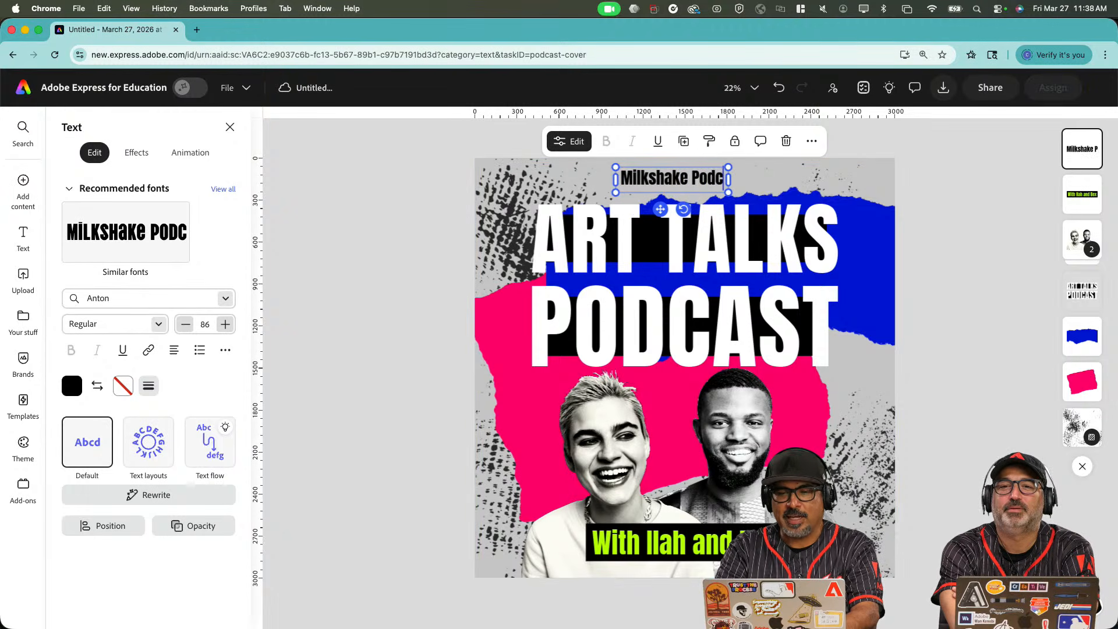
type("ast")
key("Escape")
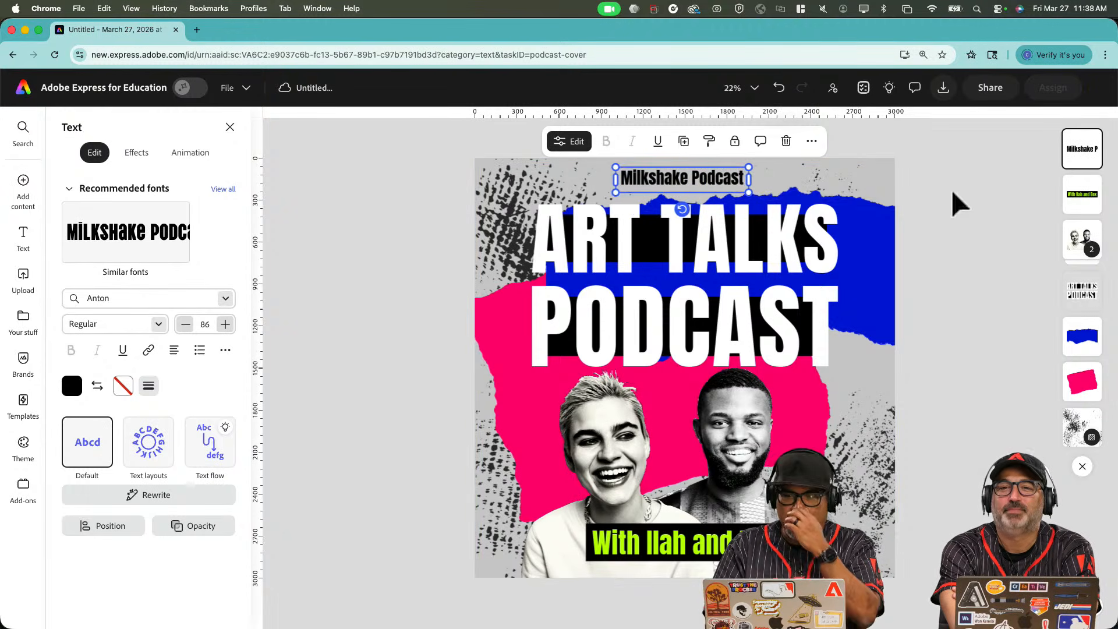
left_click_drag(717, 180, 721, 181)
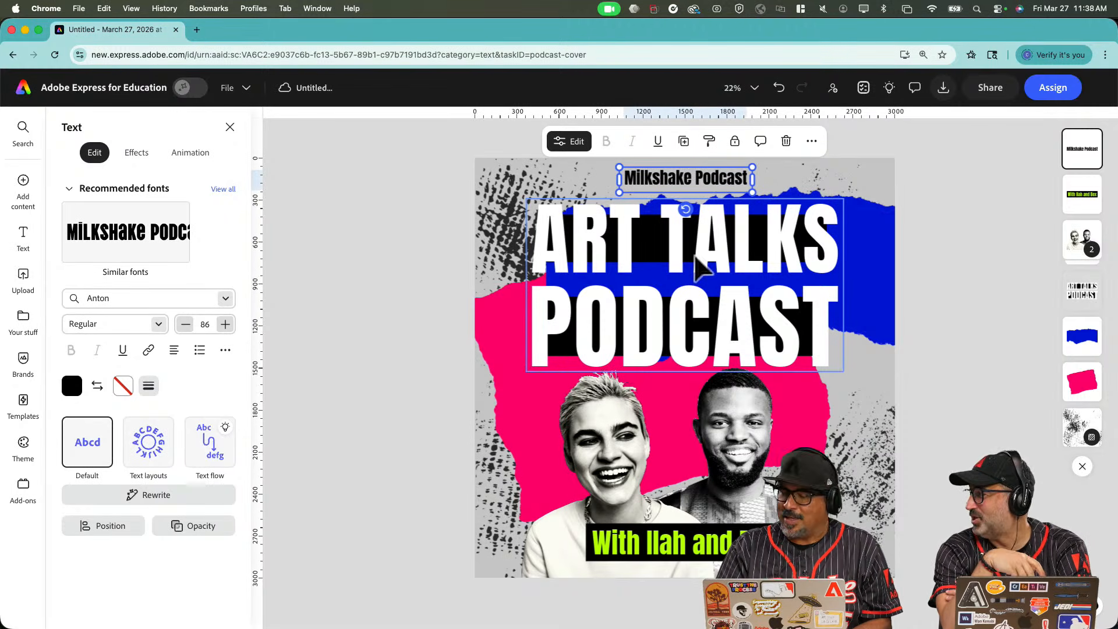
Replace the text after 'With' in the lime bottom line with the host's name.
left_click(645, 554)
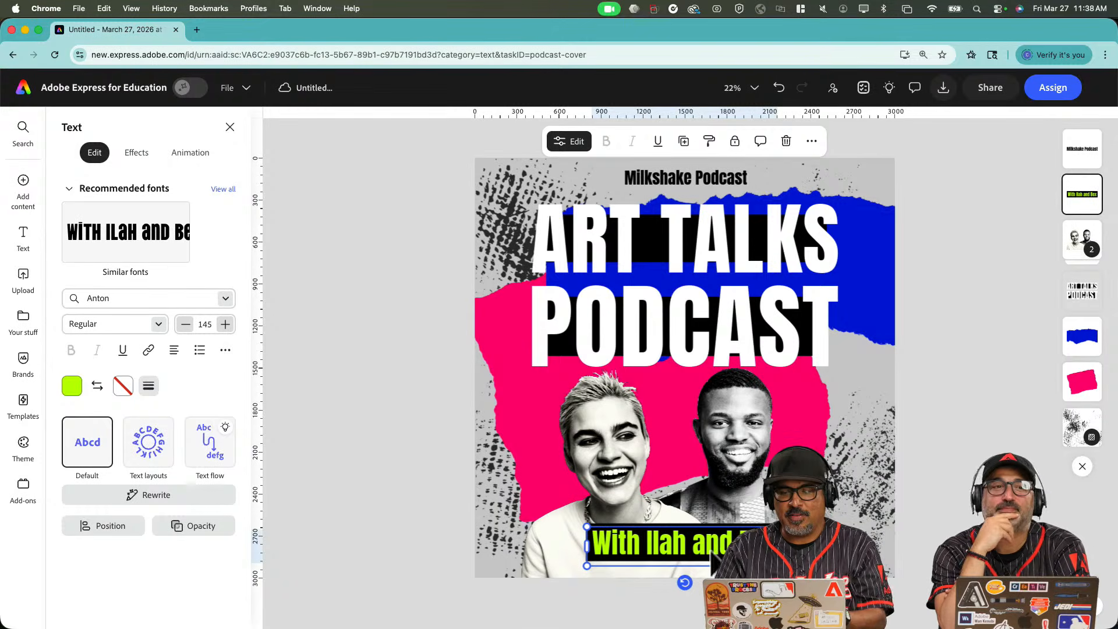
double_click(642, 546)
left_click(643, 546)
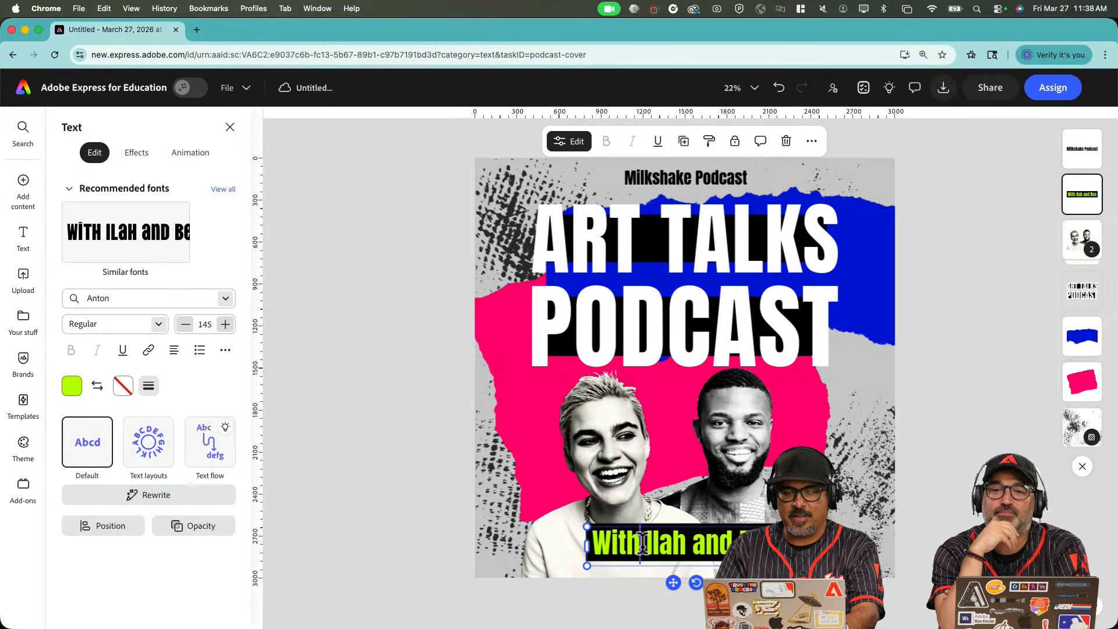
key("shift+super+Right")
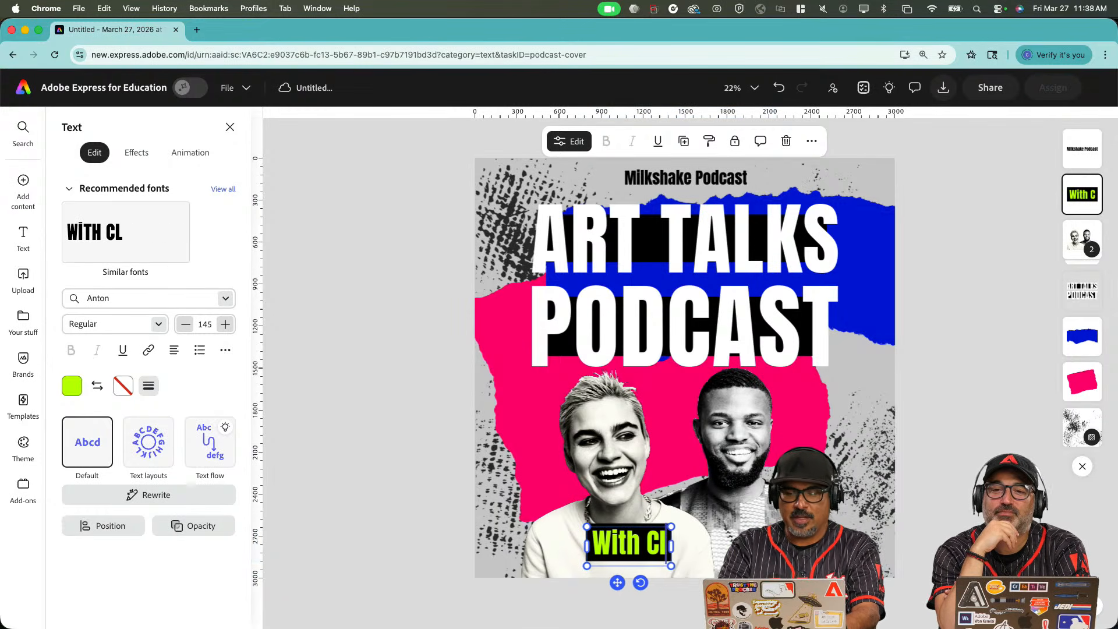
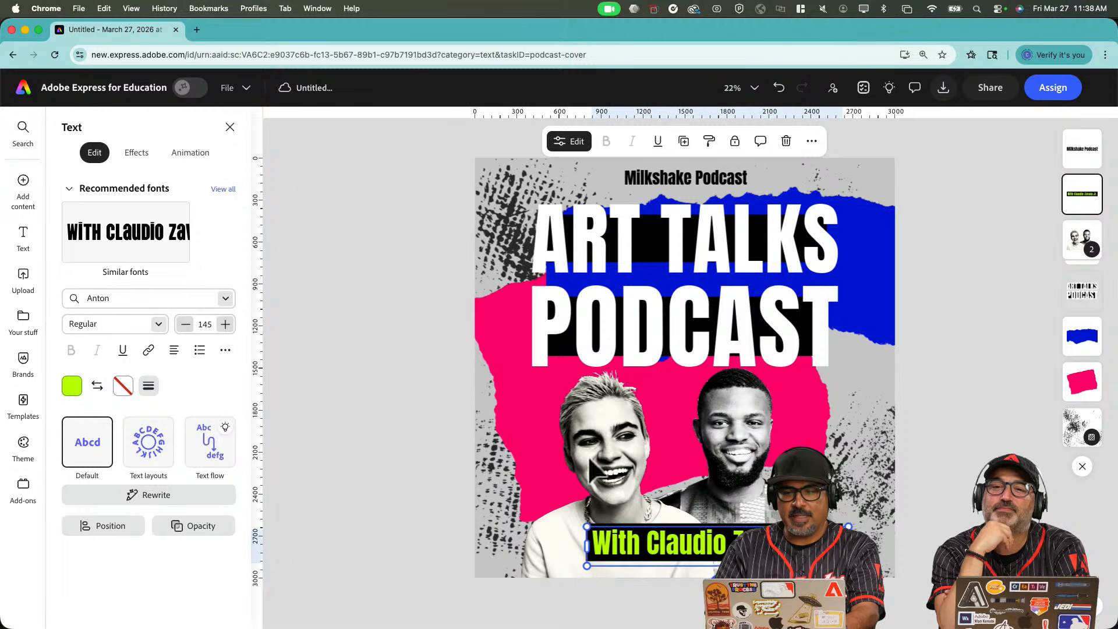
Delete both portrait photos and shrink the ART TALKS PODCAST title.
left_click(628, 466)
key("Delete")
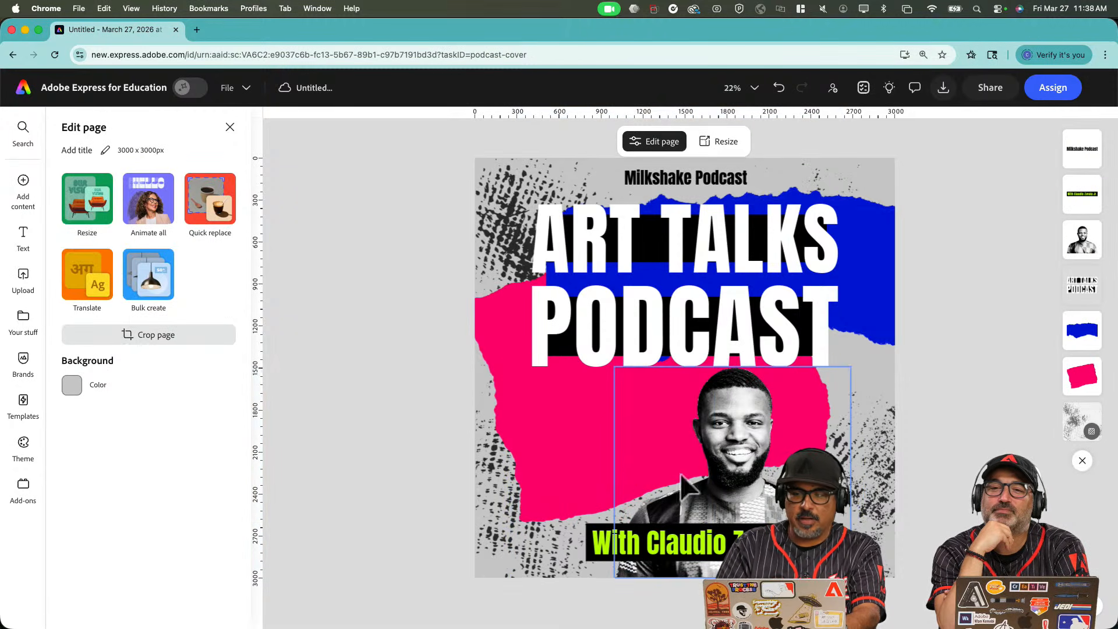
left_click(747, 460)
key("Delete")
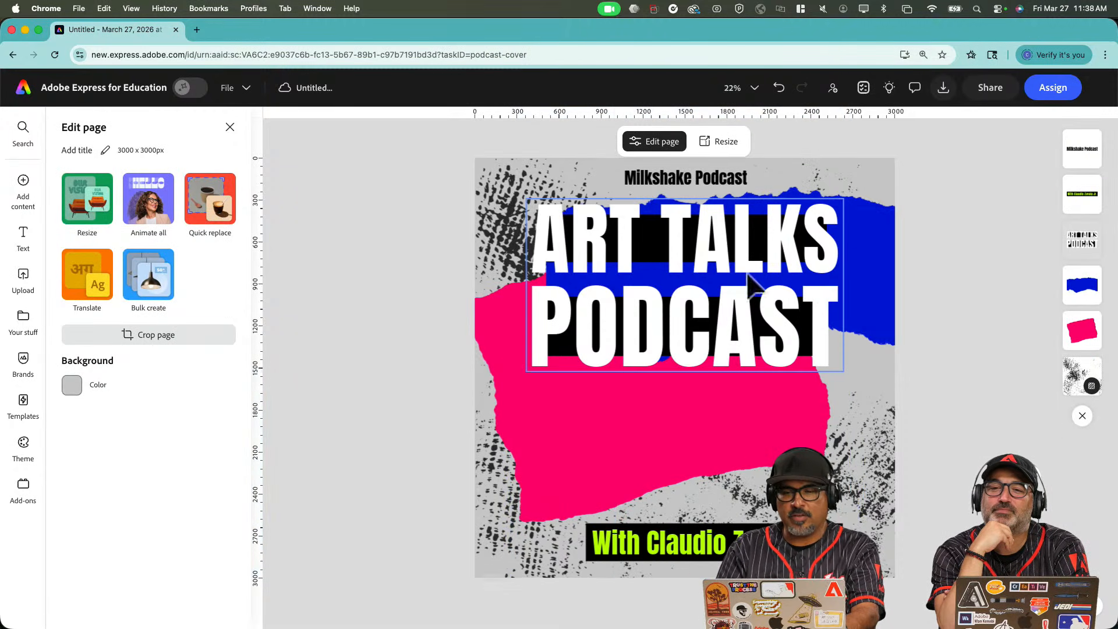
left_click(739, 326)
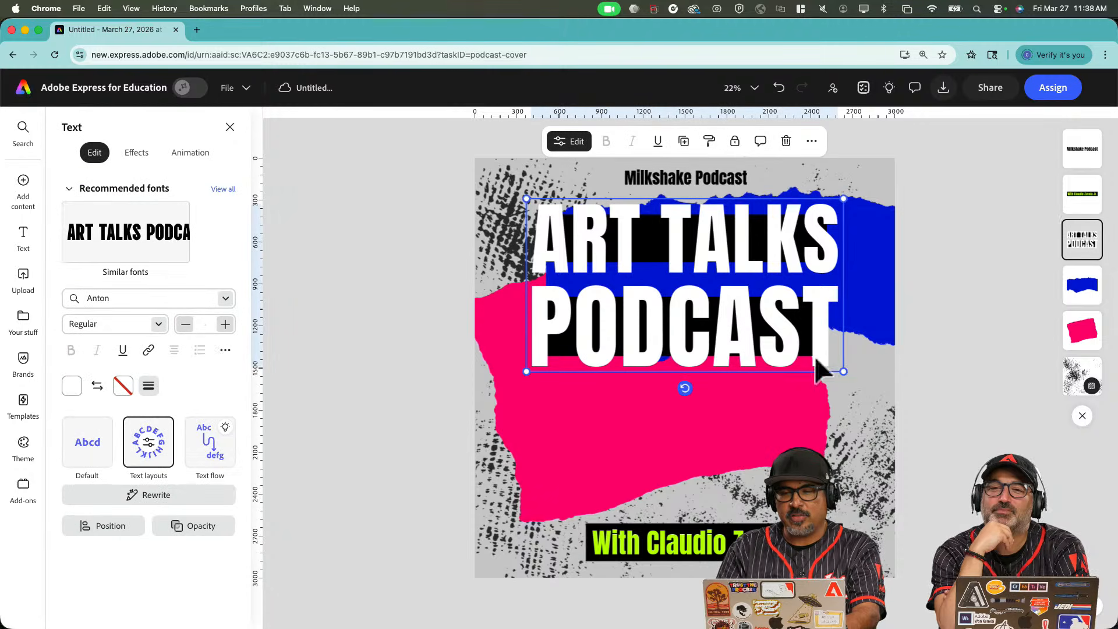
left_click_drag(844, 371, 709, 309)
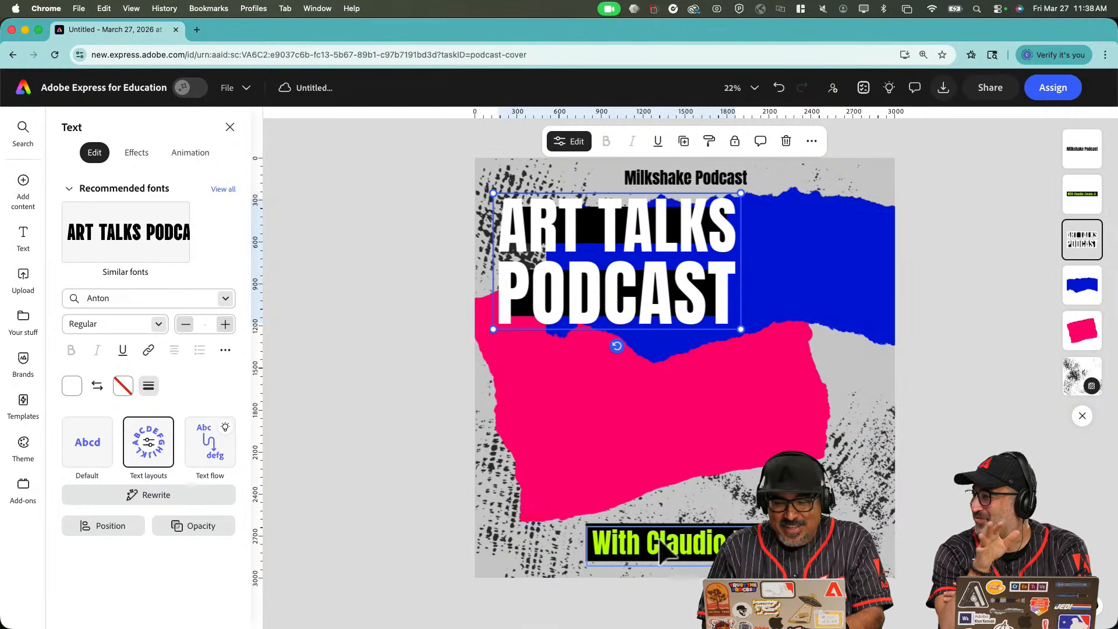
Retype the lime bottom line as host and guest credits.
left_click(606, 550)
double_click(606, 543)
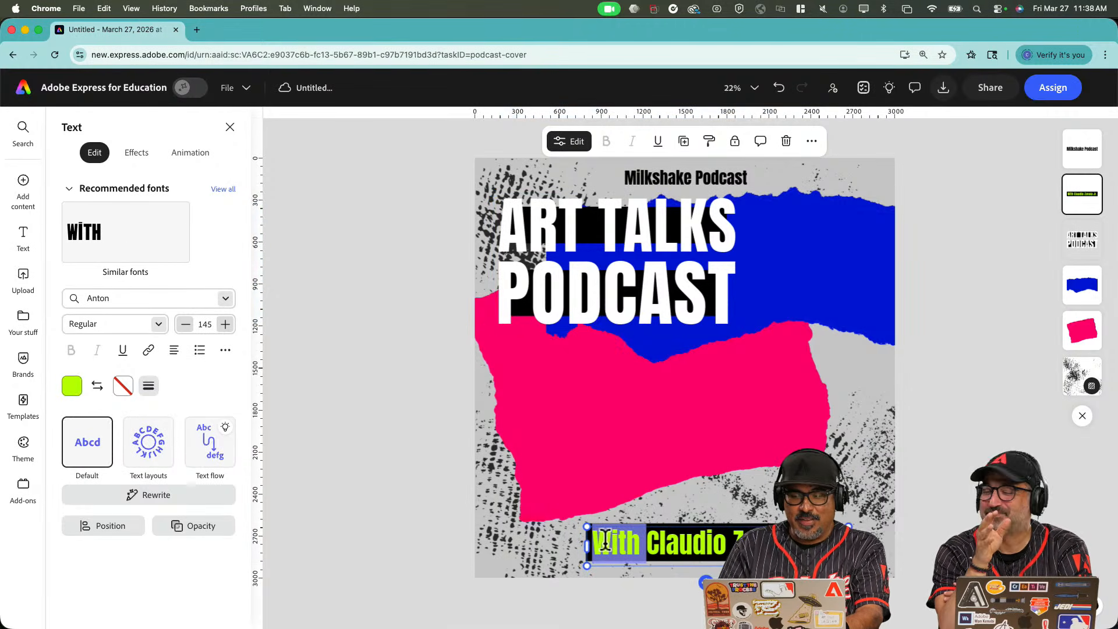
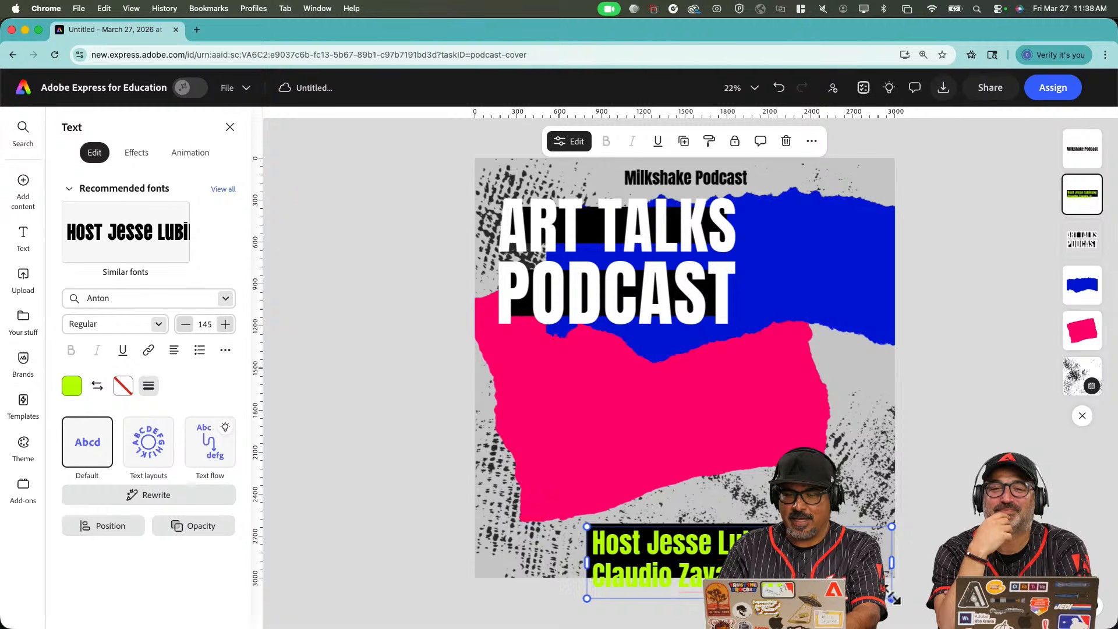
type("Guest Claud")
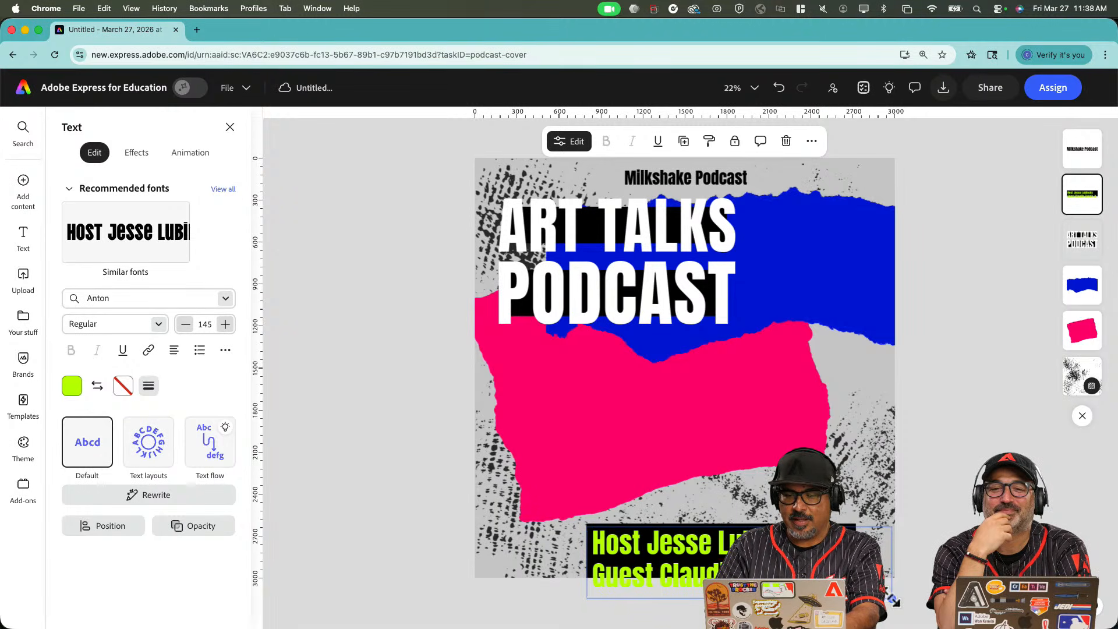
Shrink the credits to size 106, move them bottom-right, and open the Media panel.
left_click_drag(895, 602, 810, 581)
left_click_drag(680, 595, 771, 590)
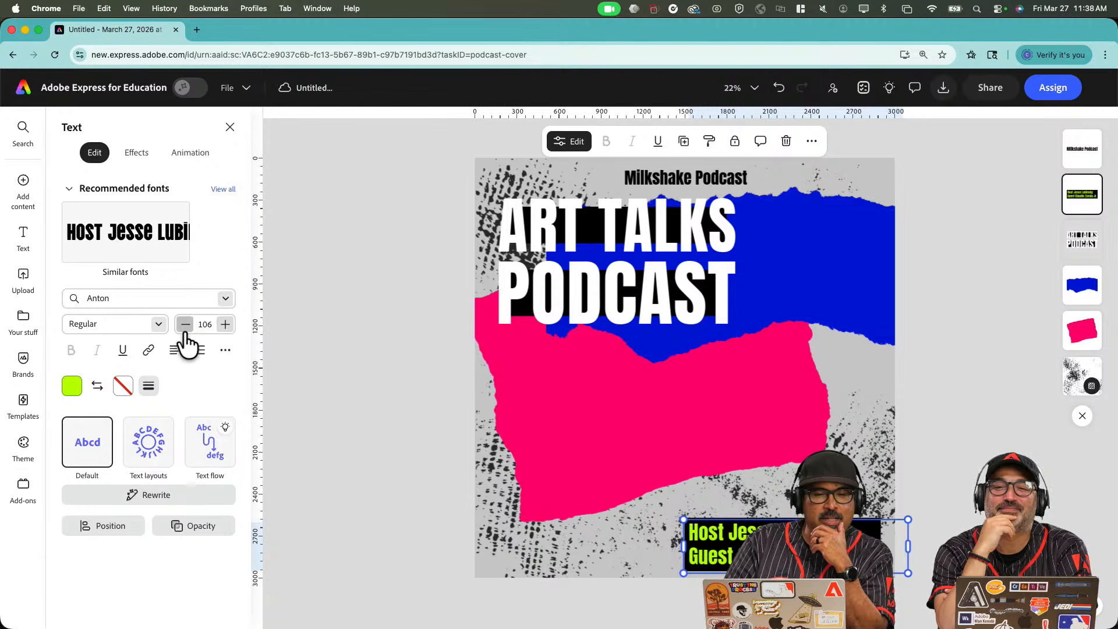
left_click(16, 180)
left_click(106, 197)
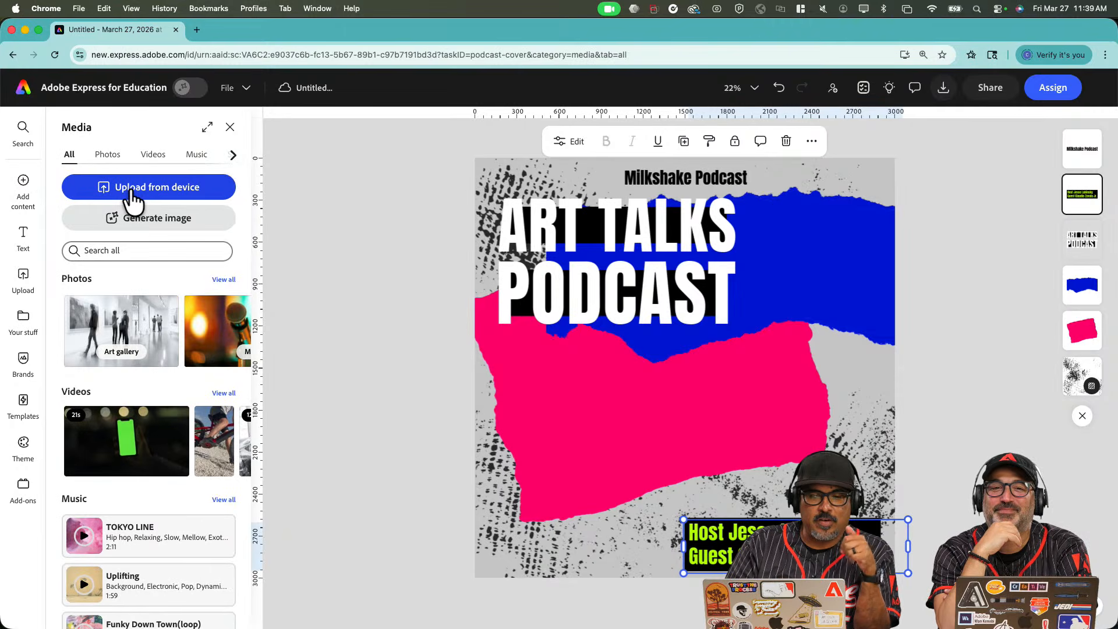
Preview the Downloads photos and upload IMG_3265.jpg onto the cover.
left_click(129, 187)
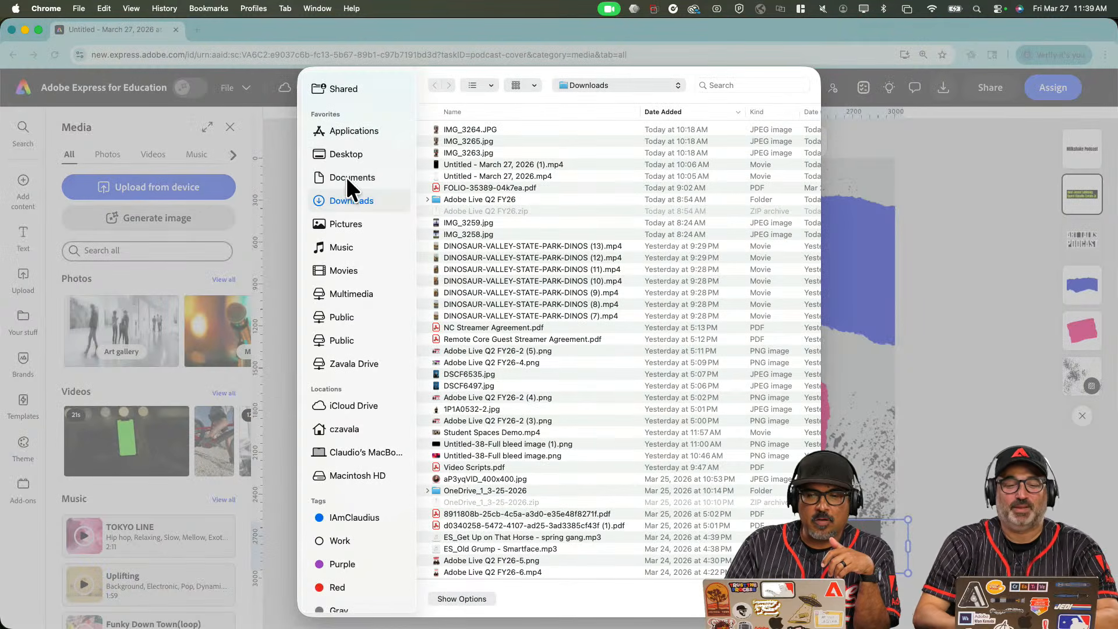
left_click(347, 155)
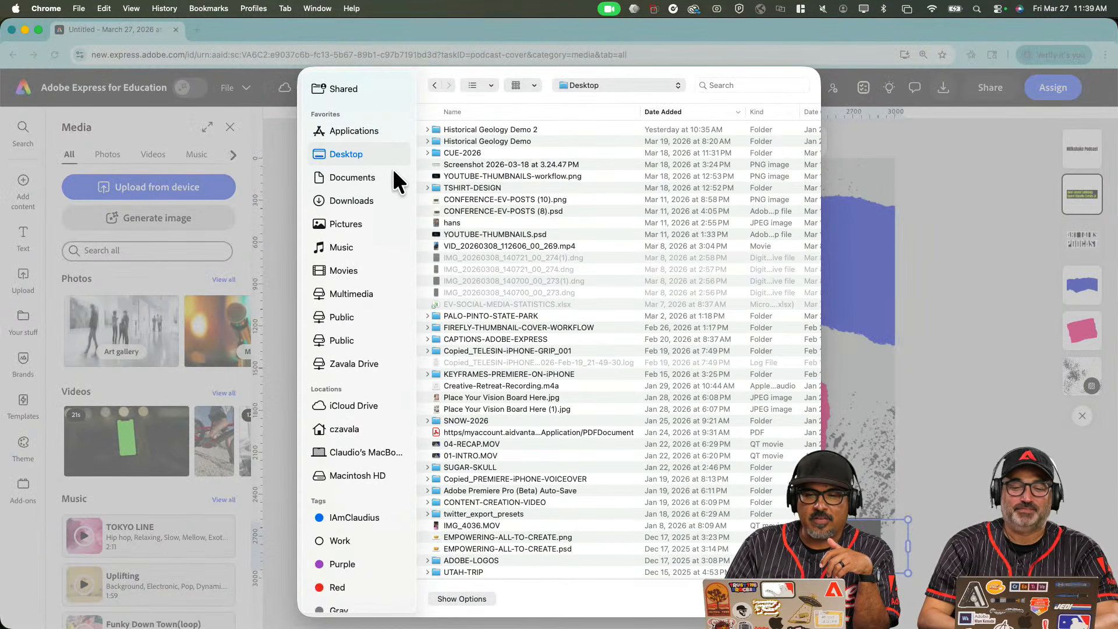
left_click(371, 200)
left_click(479, 131)
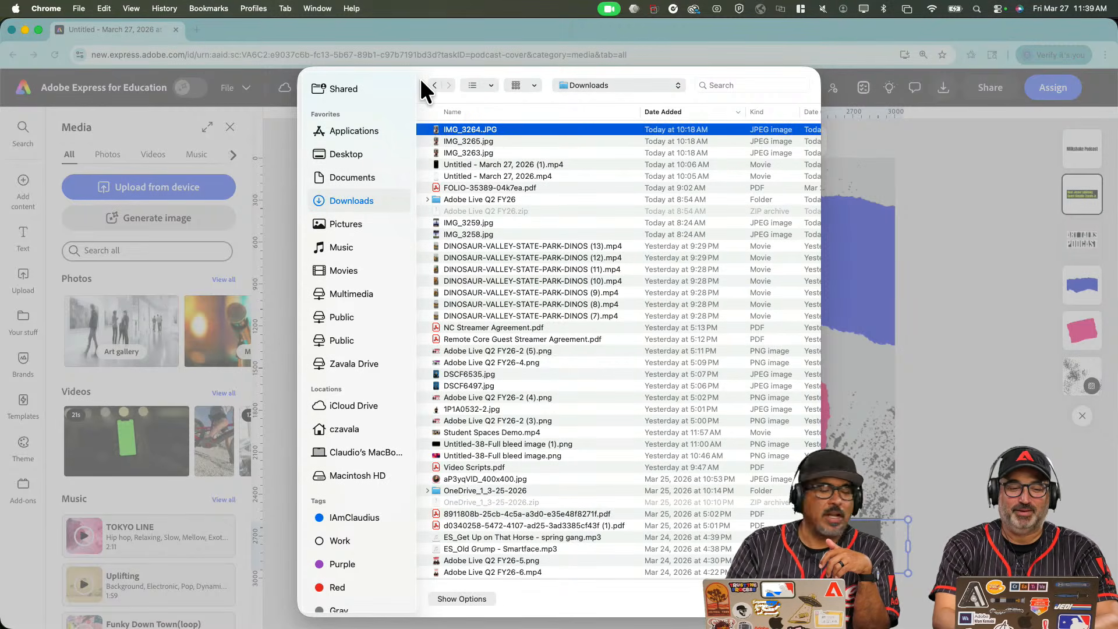
key("space")
key("Down")
key("Down")
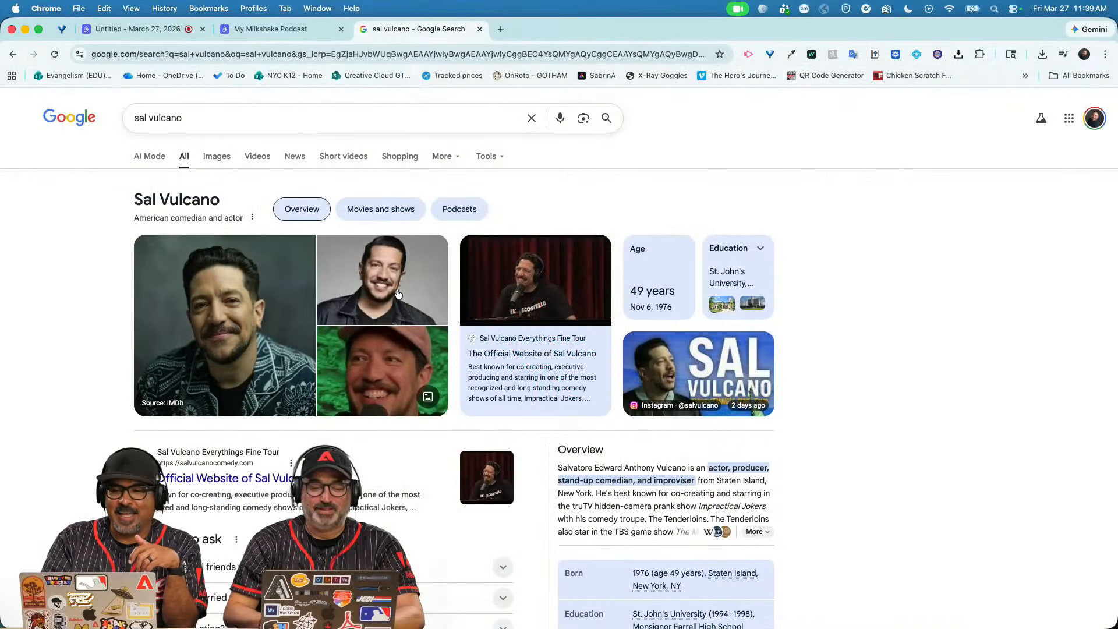
left_click(399, 294)
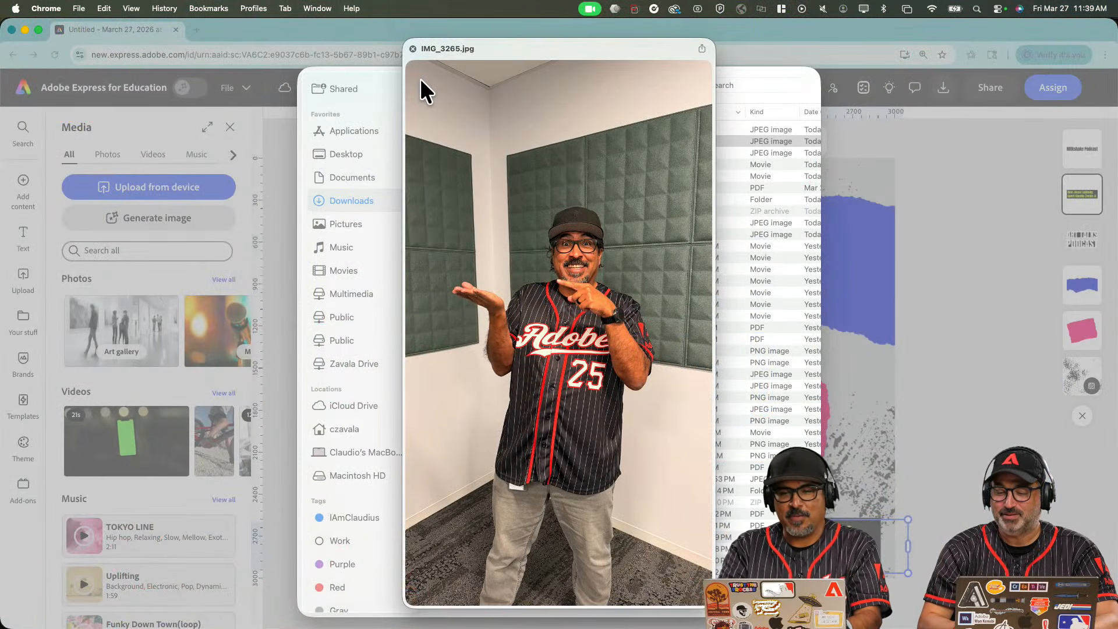
key("space")
key("Return")
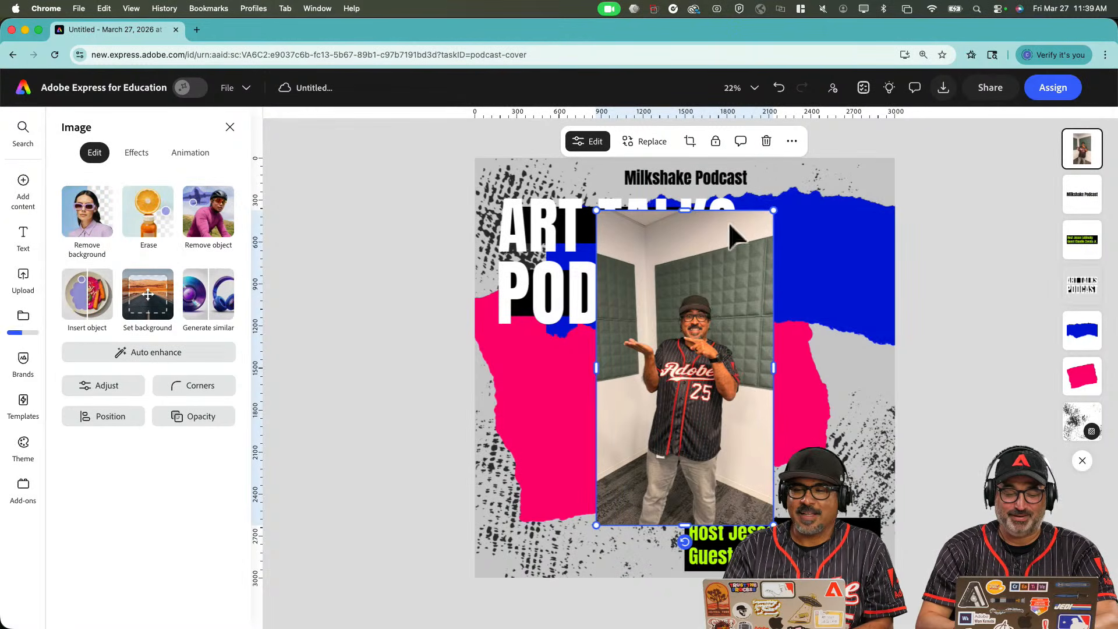
Enlarge the host photo, crop off its top and bottom, and place it lower right under the title.
left_click_drag(774, 206, 868, 148)
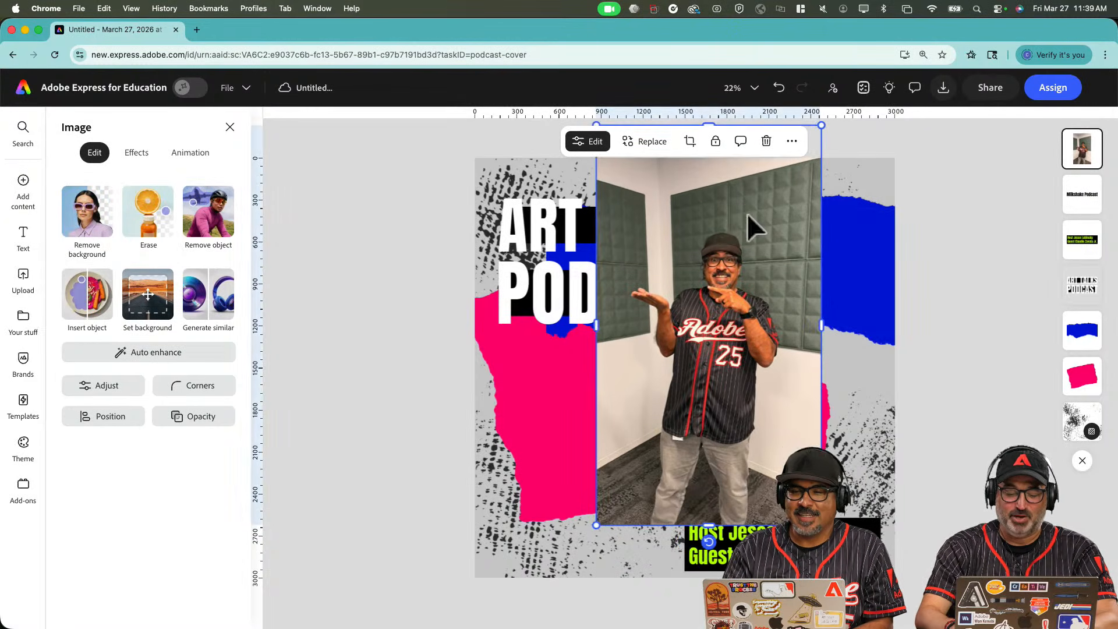
left_click_drag(747, 214, 700, 315)
left_click_drag(663, 223, 664, 315)
left_click_drag(696, 395, 739, 317)
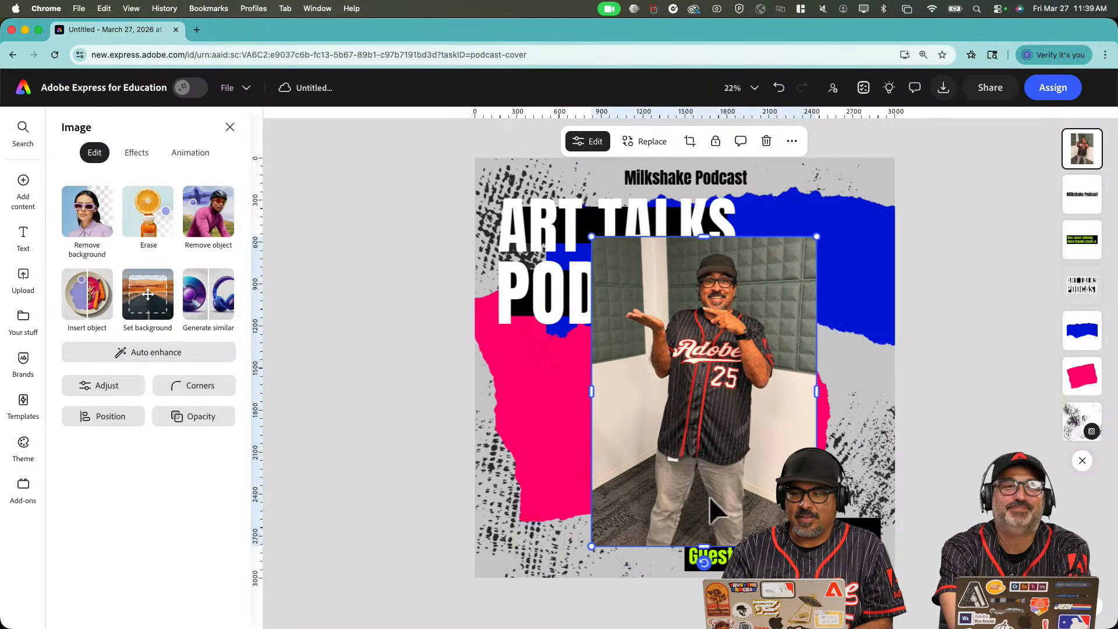
left_click_drag(705, 541, 768, 456)
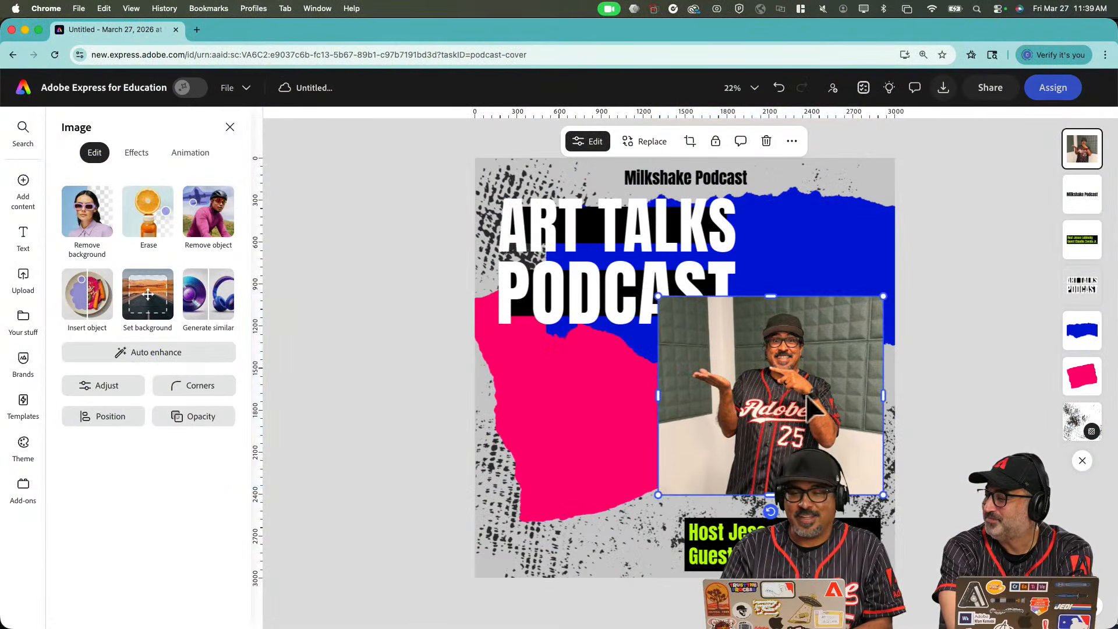
Add the guest's headshot from recent downloads to the cover and size it in the lower area.
left_click(806, 612)
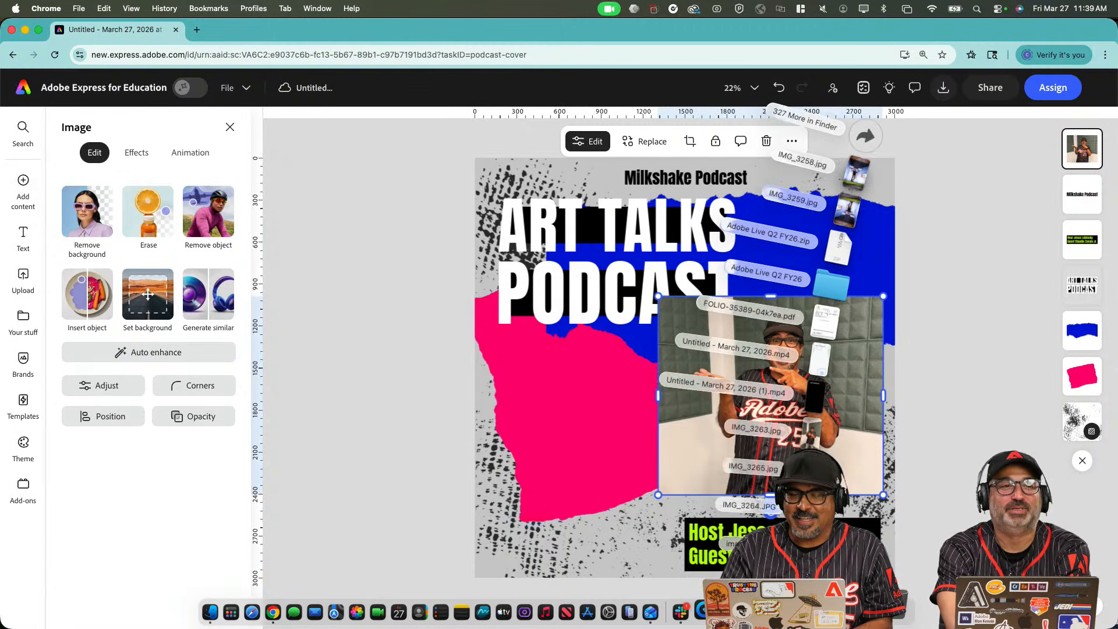
left_click_drag(807, 496, 551, 531)
left_click(501, 561)
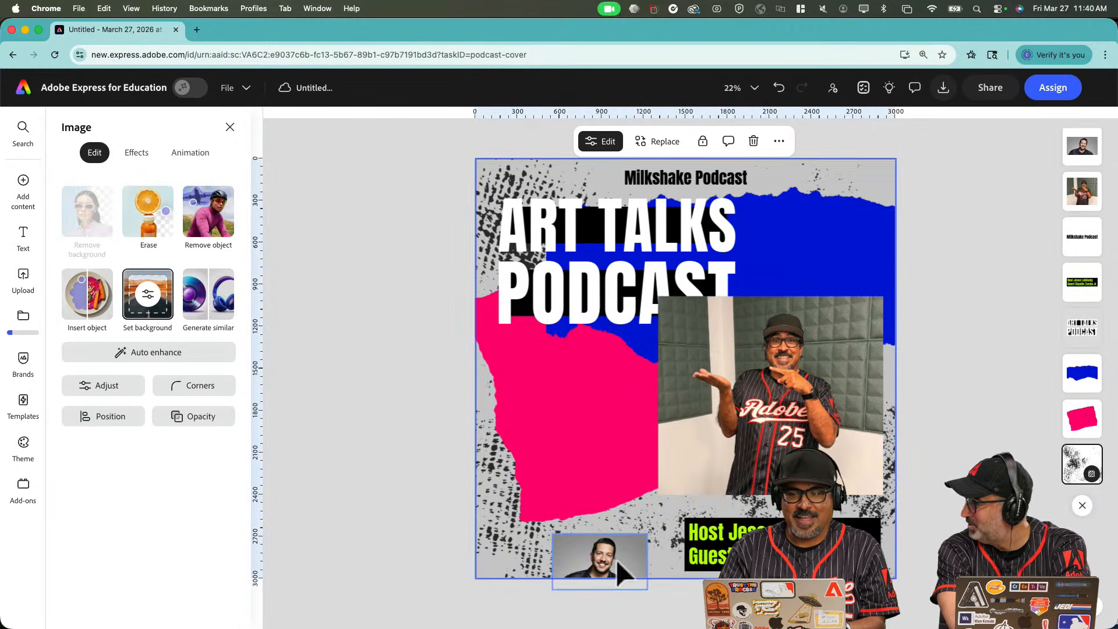
left_click(617, 561)
left_click_drag(648, 534, 851, 252)
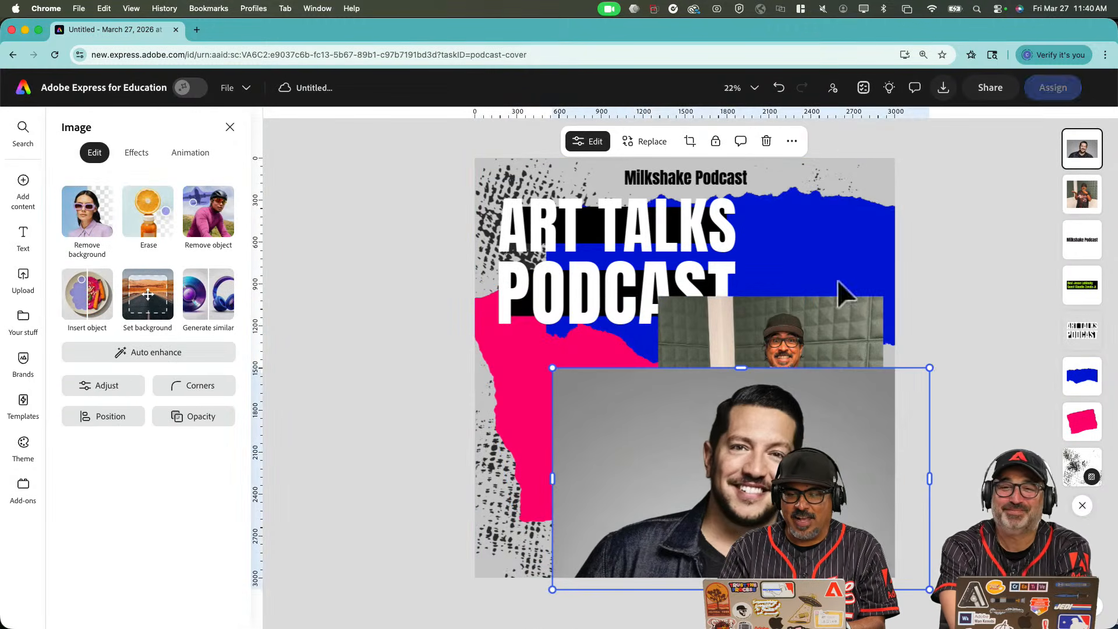
left_click_drag(731, 466, 593, 436)
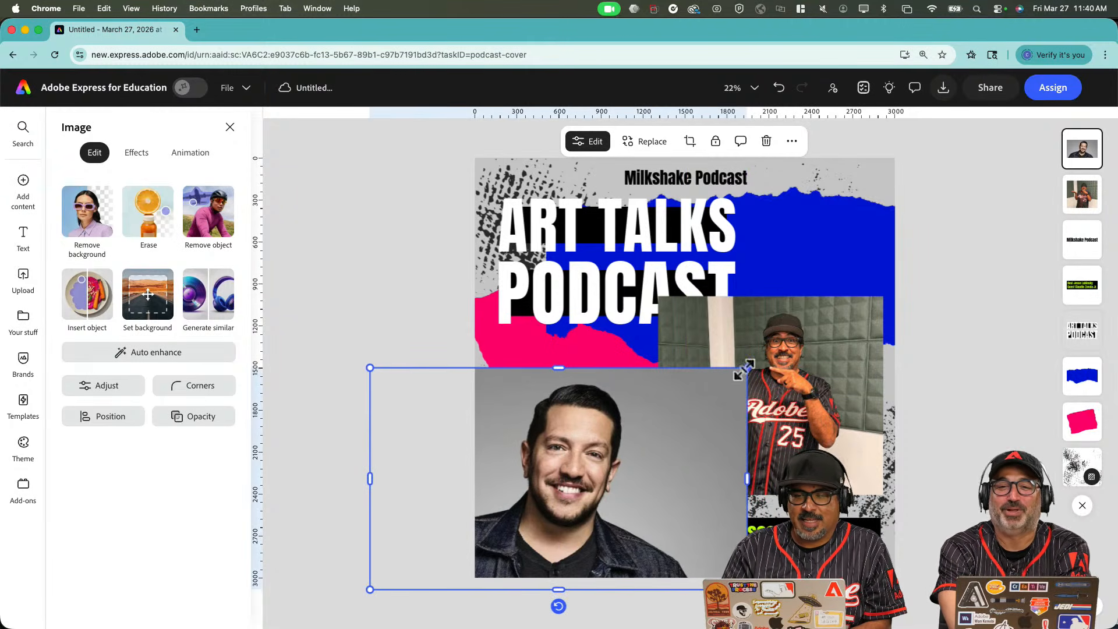
left_click_drag(739, 369, 591, 443)
left_click_drag(571, 506, 618, 492)
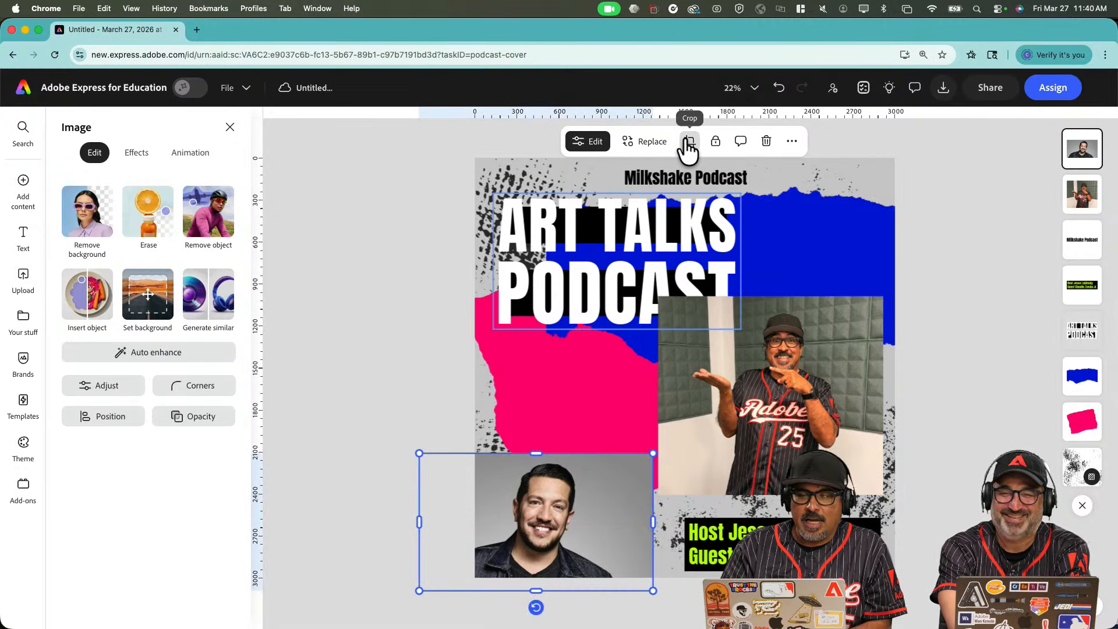
Crop the headshot into a circle and move it to the bottom-left corner.
left_click(688, 141)
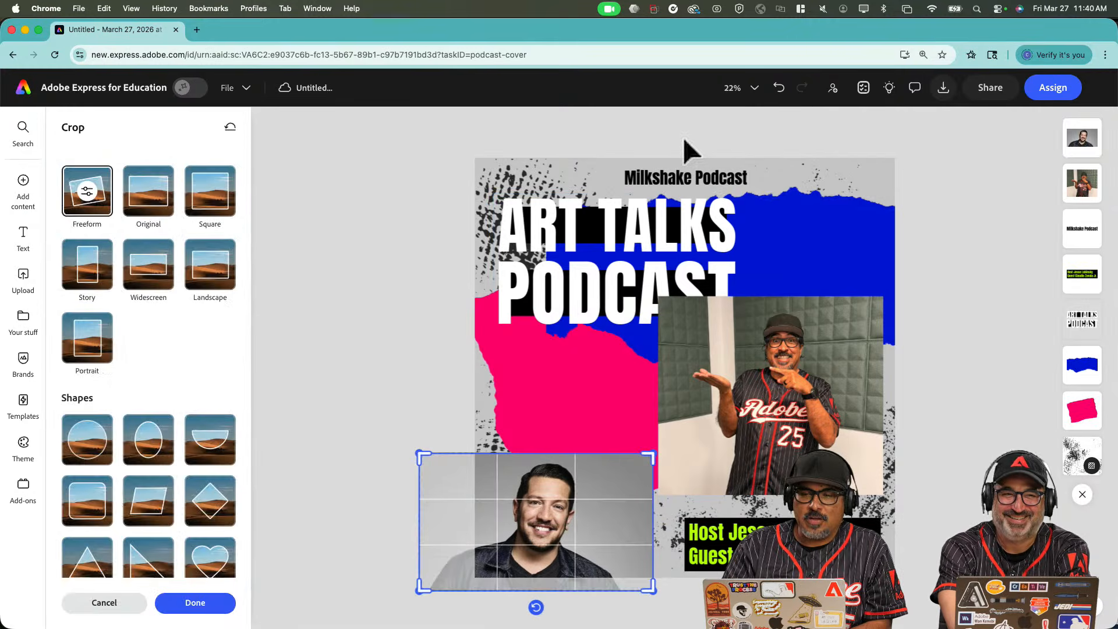
left_click(85, 445)
left_click(302, 499)
mouse_move(546, 538)
left_mouse_down()
mouse_move(554, 532)
mouse_move(528, 548)
left_mouse_up()
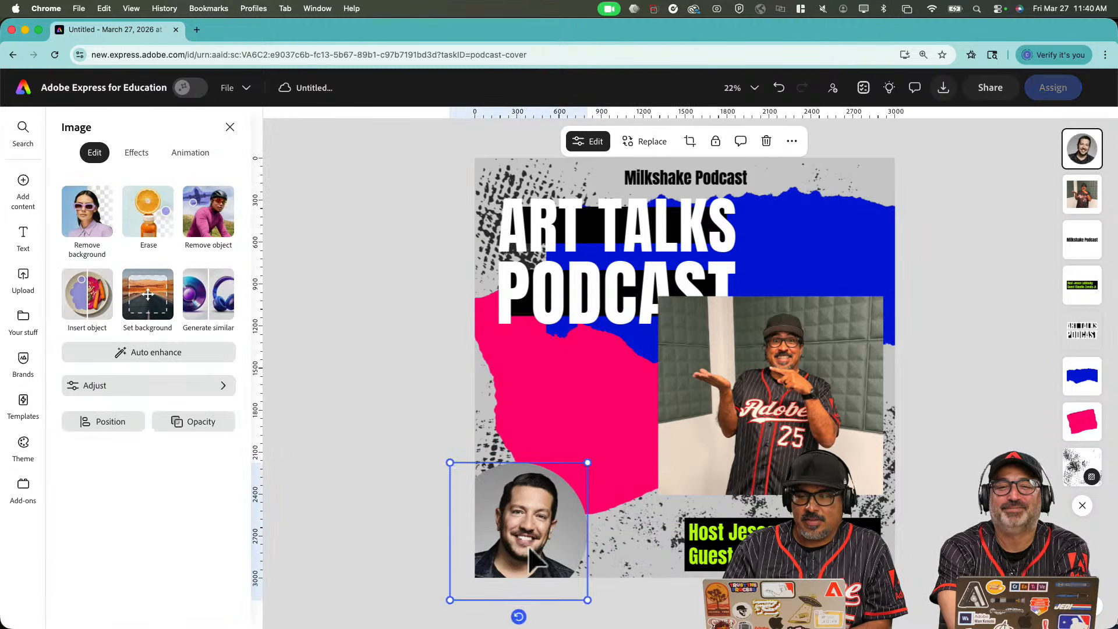
Enlarge the host photo, shift it right, and raise the host caption above it.
left_click(684, 482)
left_click_drag(658, 495, 589, 560)
left_click_drag(698, 502, 717, 499)
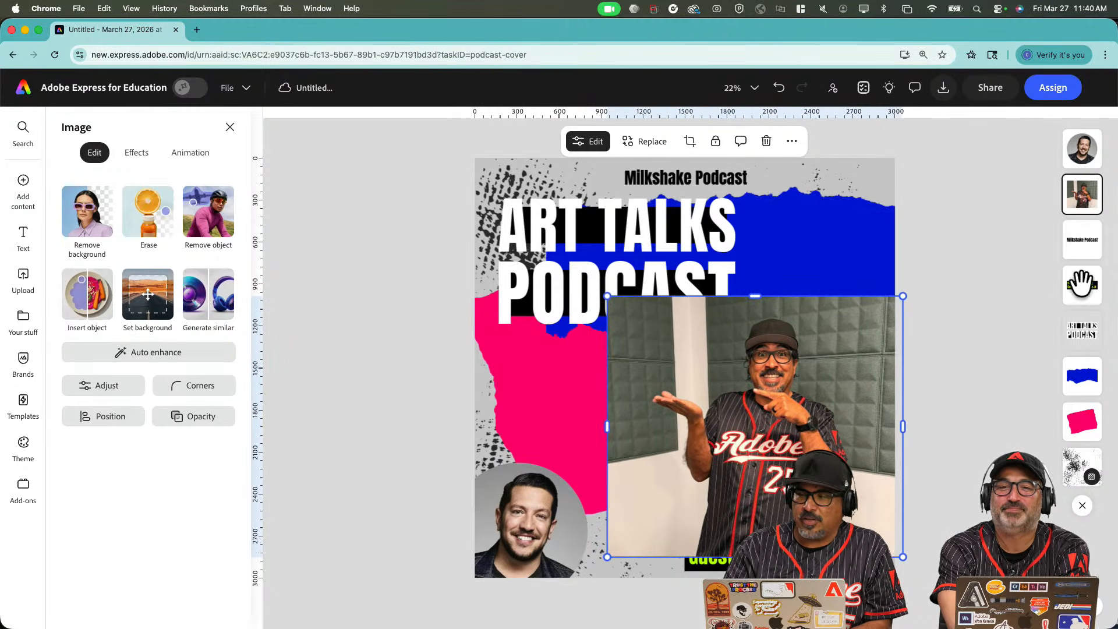
left_click_drag(1081, 294, 1082, 173)
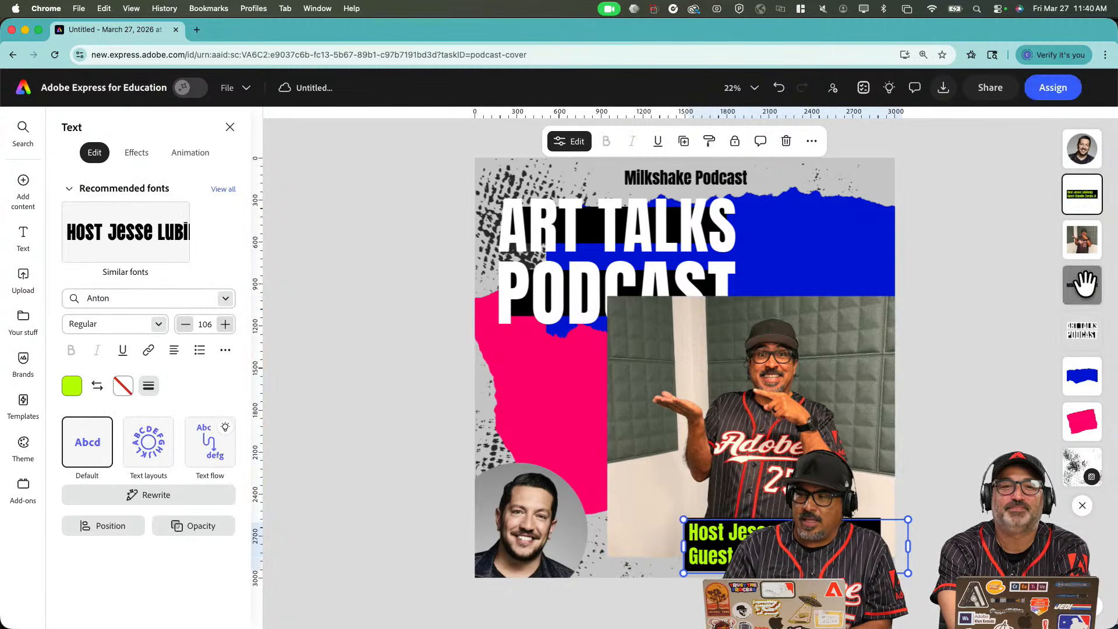
Raise the Milkshake Podcast title, then enlarge the host cut-out and move it lower on the right.
left_click_drag(1085, 285, 1083, 209)
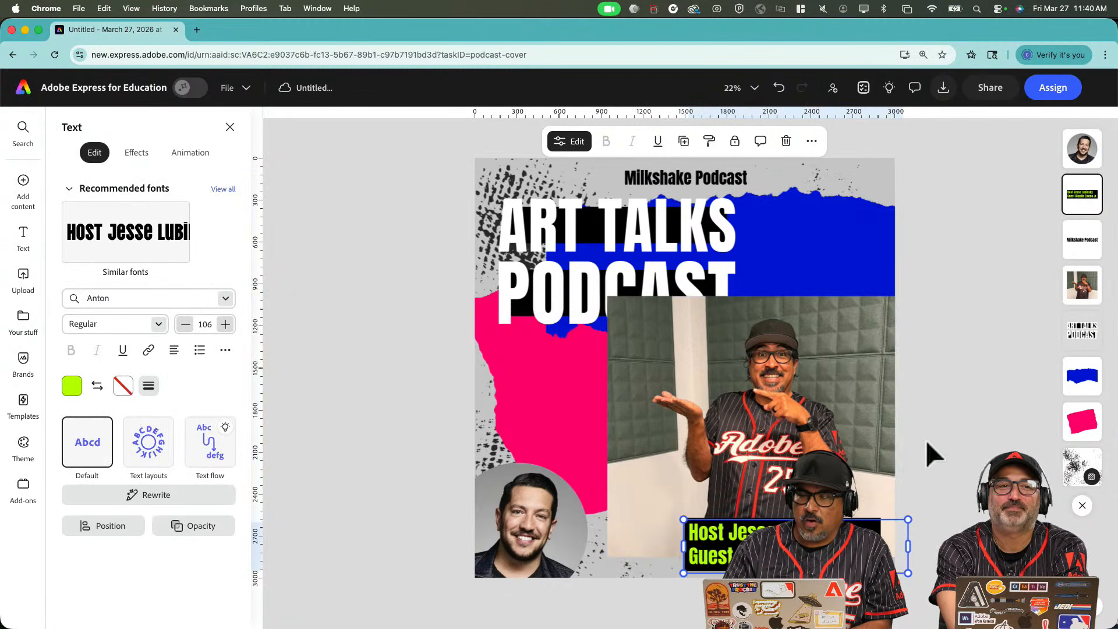
left_click(823, 429)
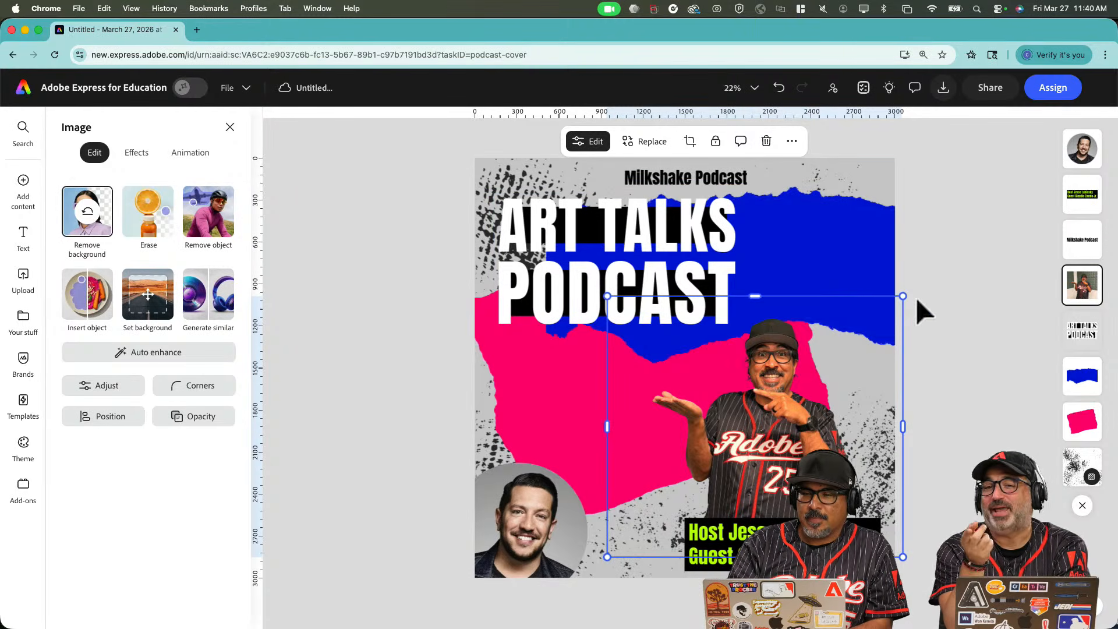
left_click_drag(905, 295, 1024, 189)
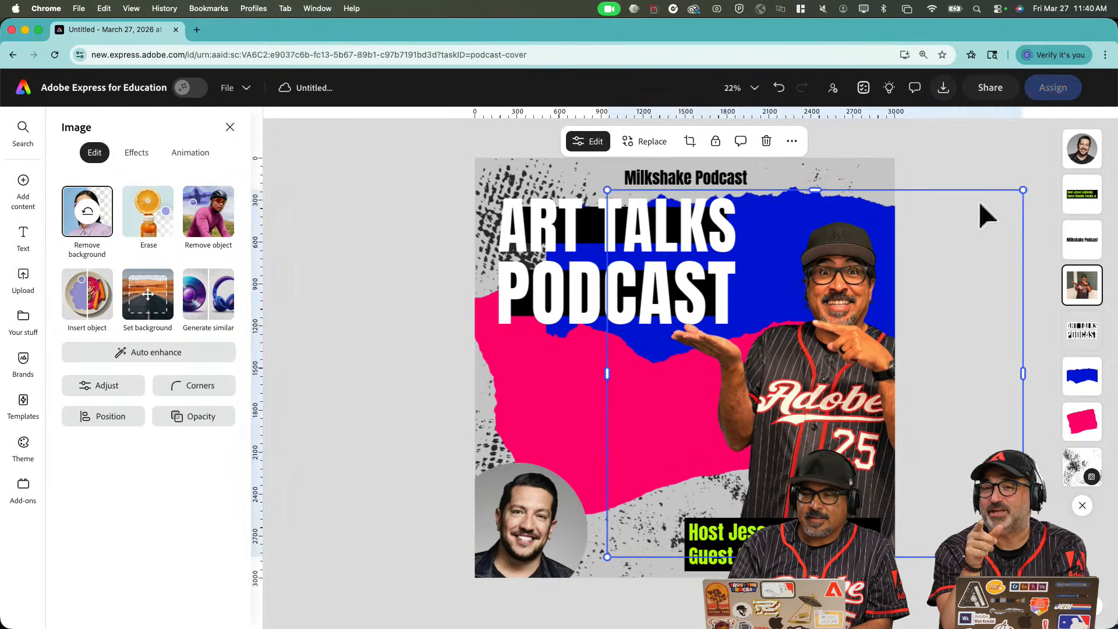
left_click_drag(815, 386, 793, 439)
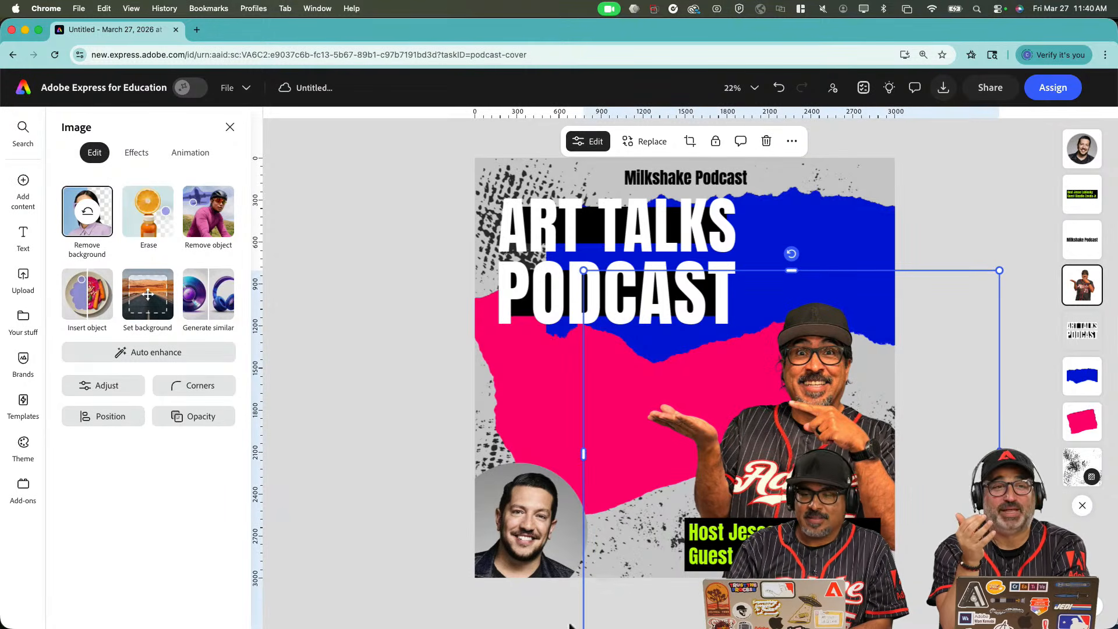
left_click_drag(584, 270, 546, 238)
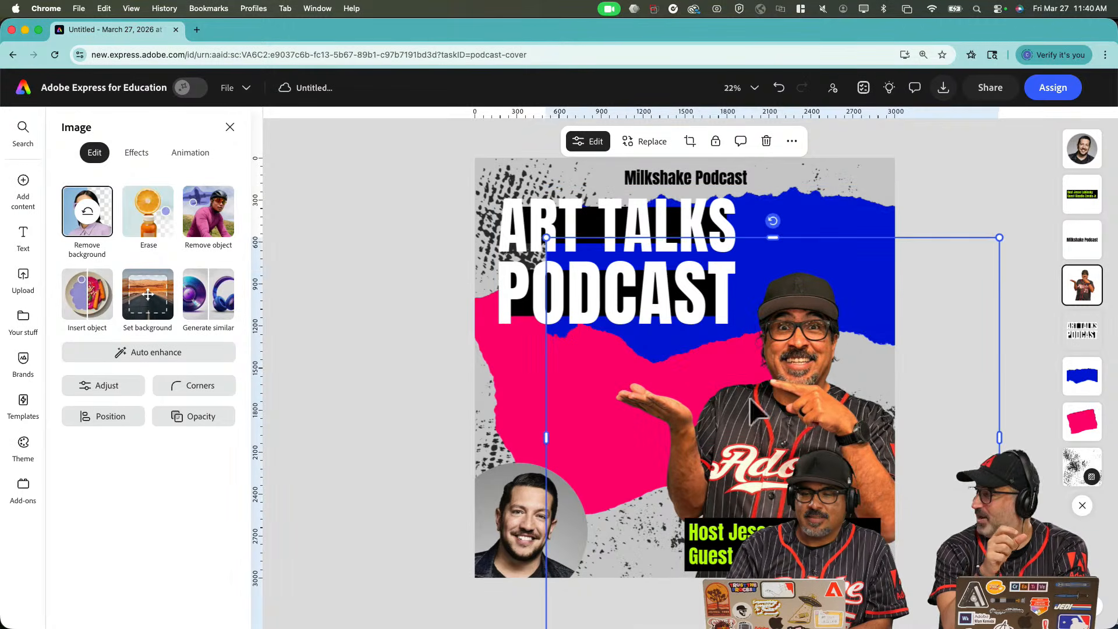
left_click_drag(753, 400, 768, 435)
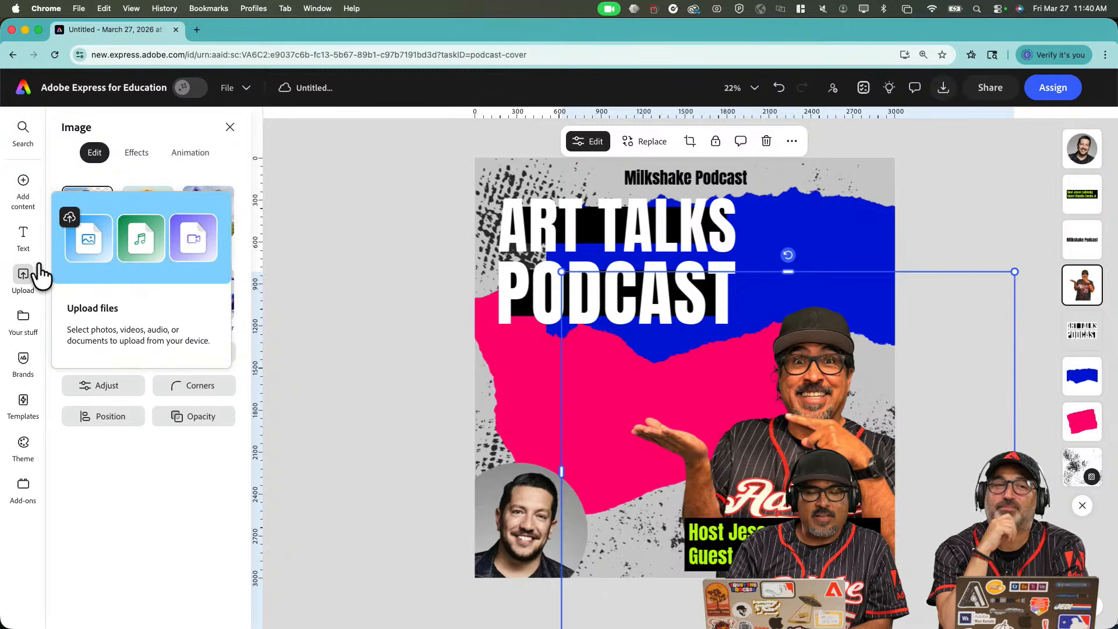
Open the content search panel from the left rail.
mouse_move(35, 197)
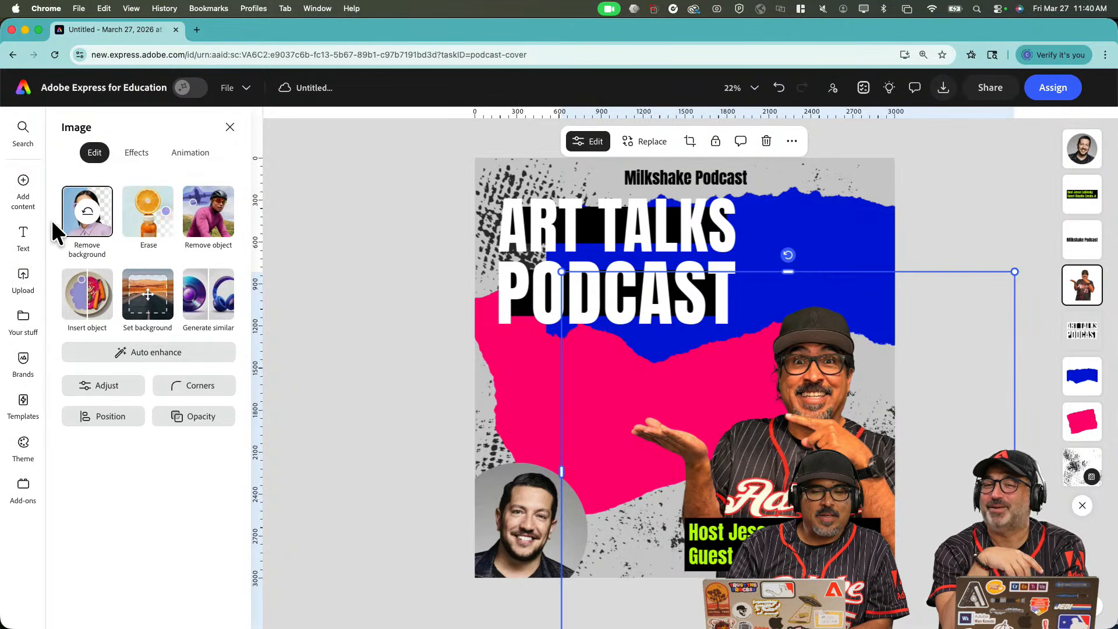
mouse_move(27, 178)
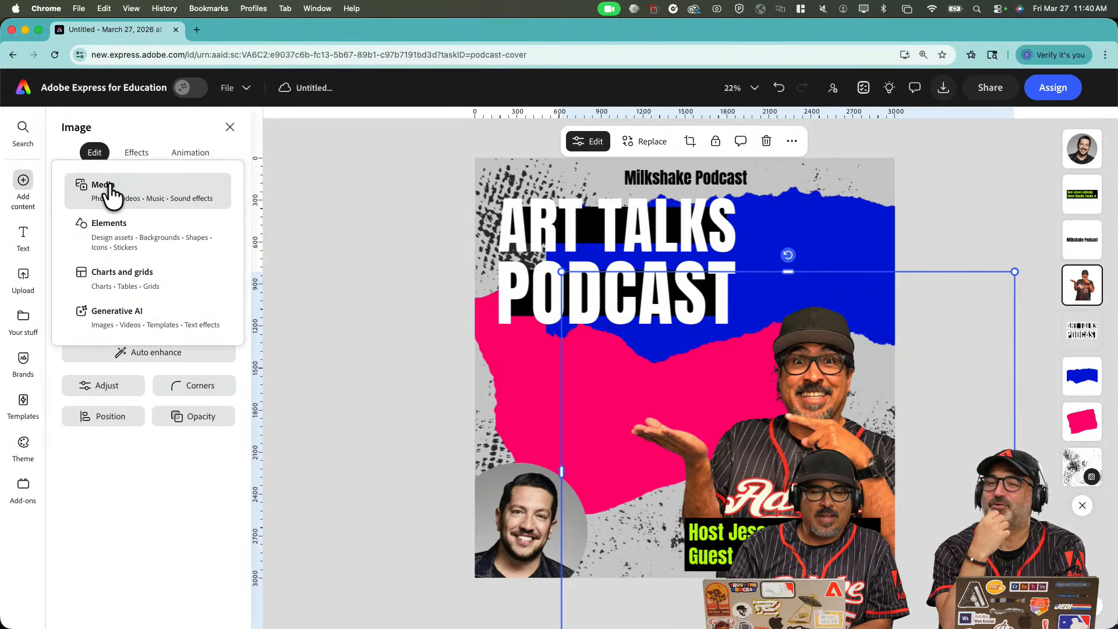
left_click(23, 128)
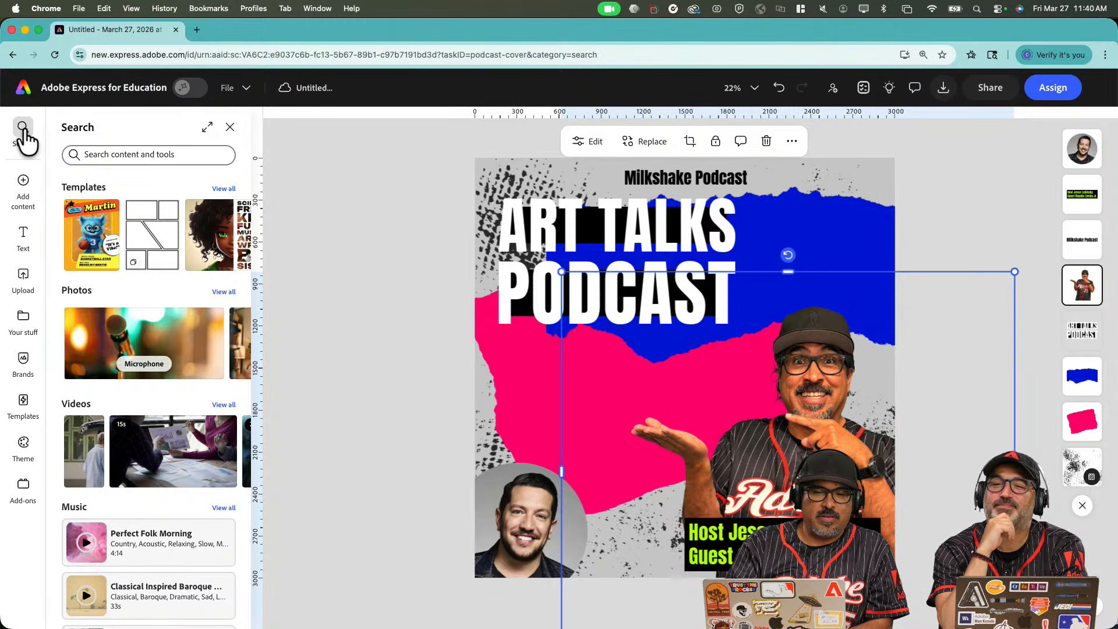
left_click(104, 155)
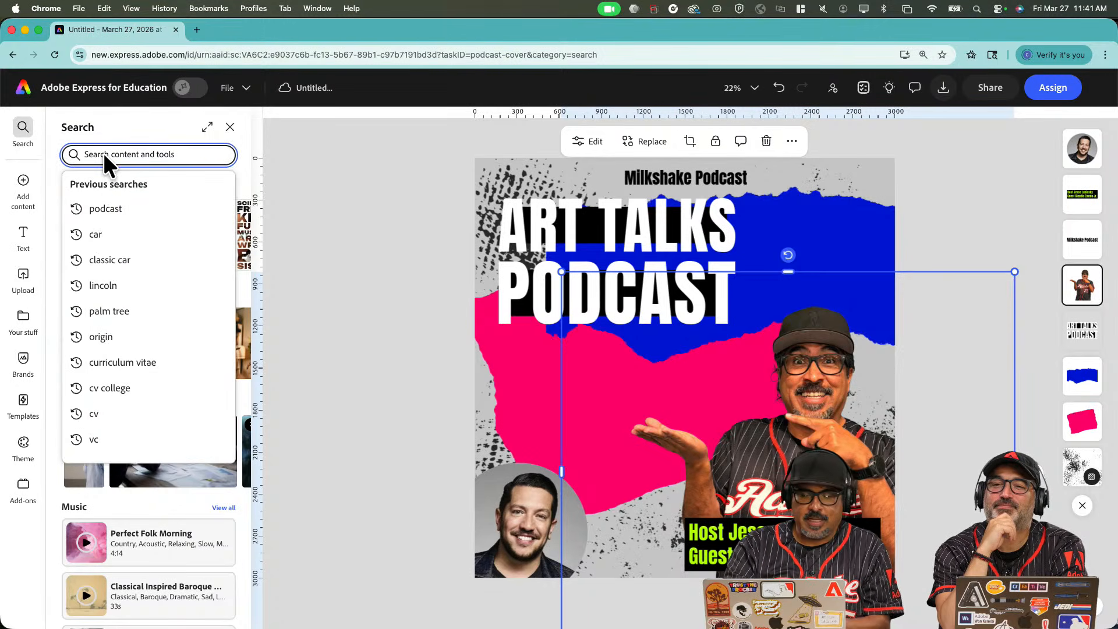
type("mil")
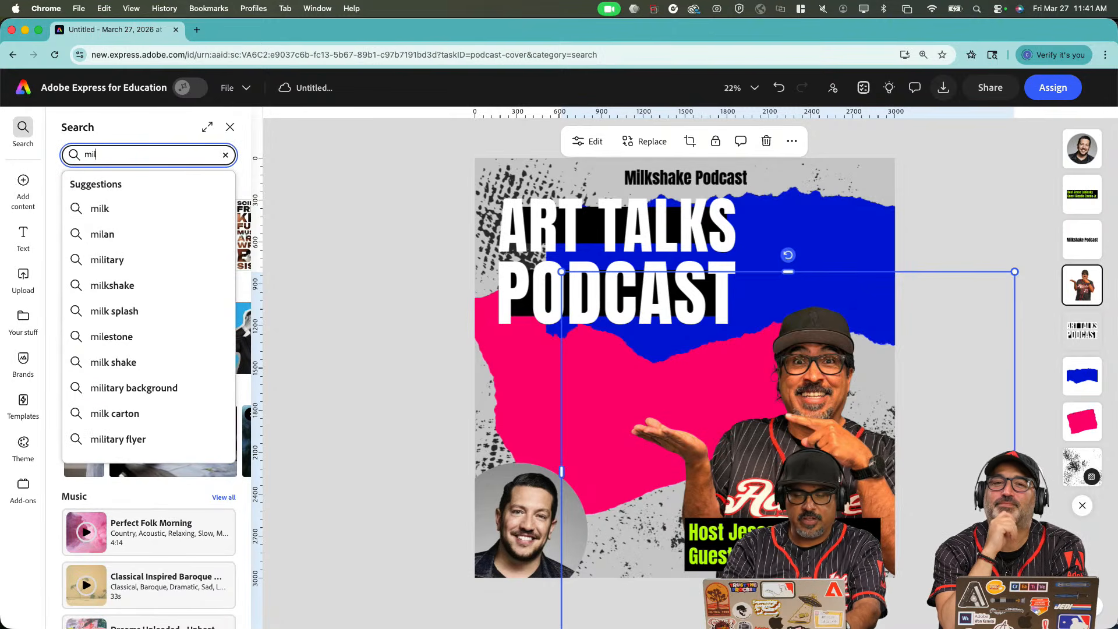
type("ksha")
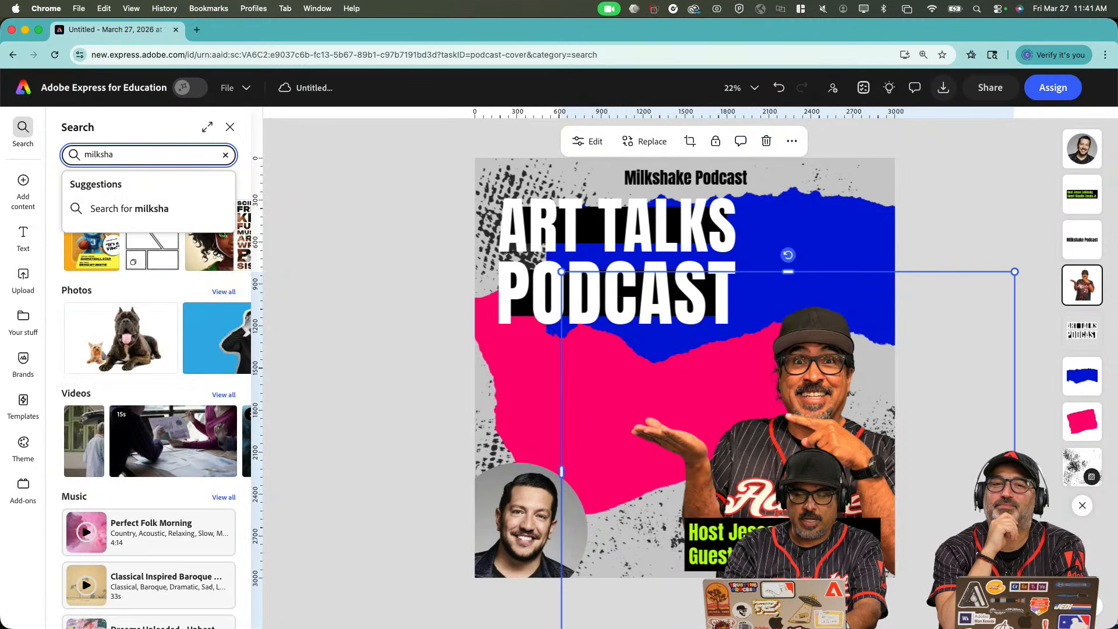
type("ke")
key("Return")
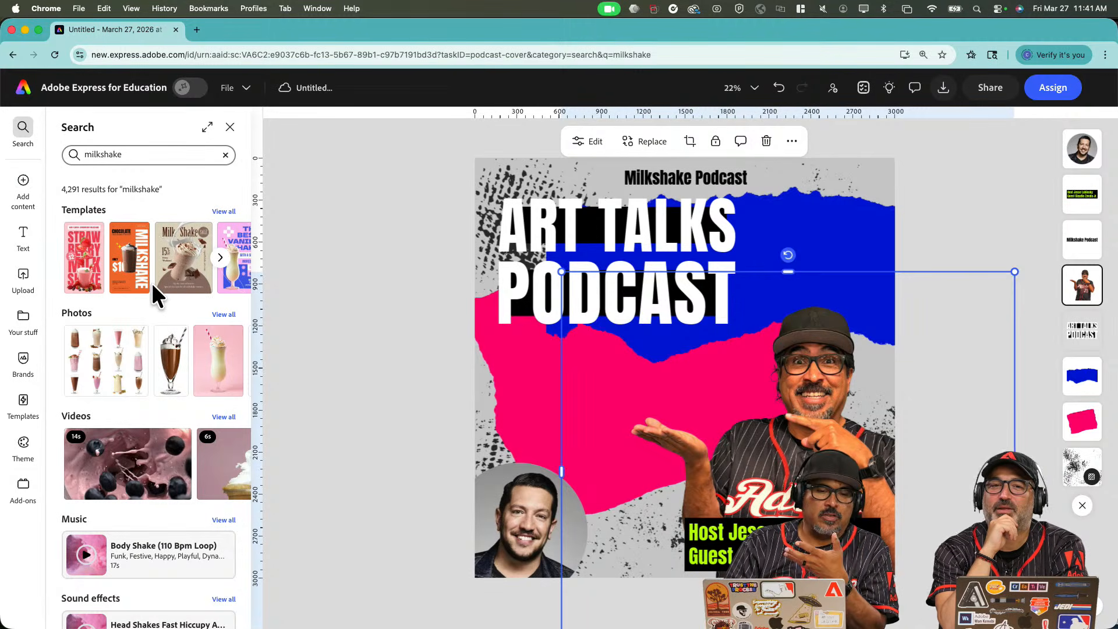
scroll(152, 282, "down", 2)
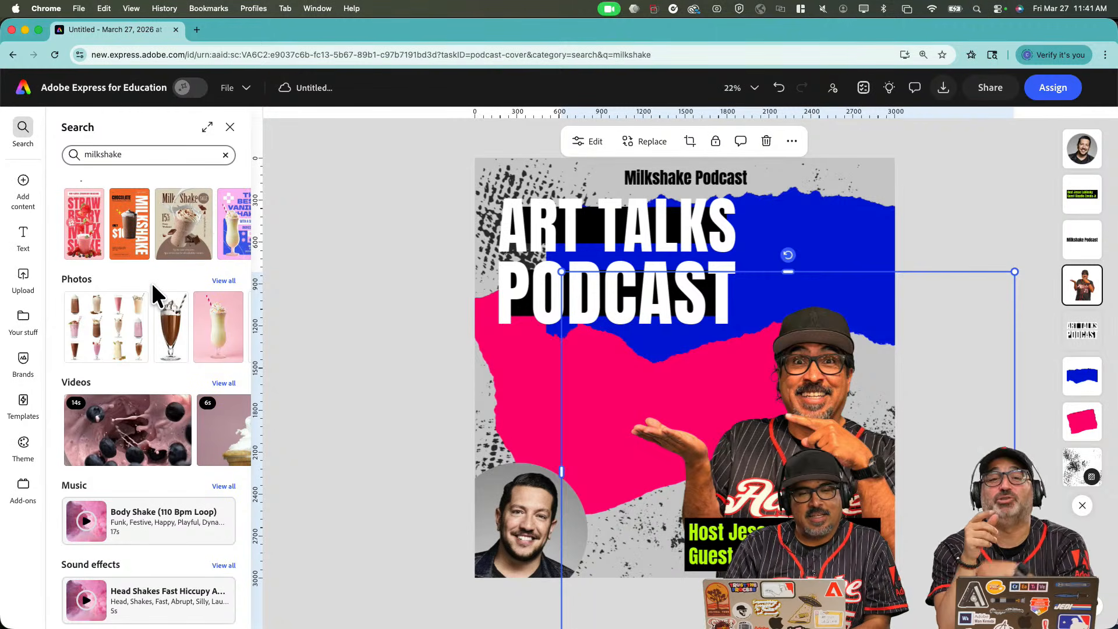
scroll(152, 282, "up", 1)
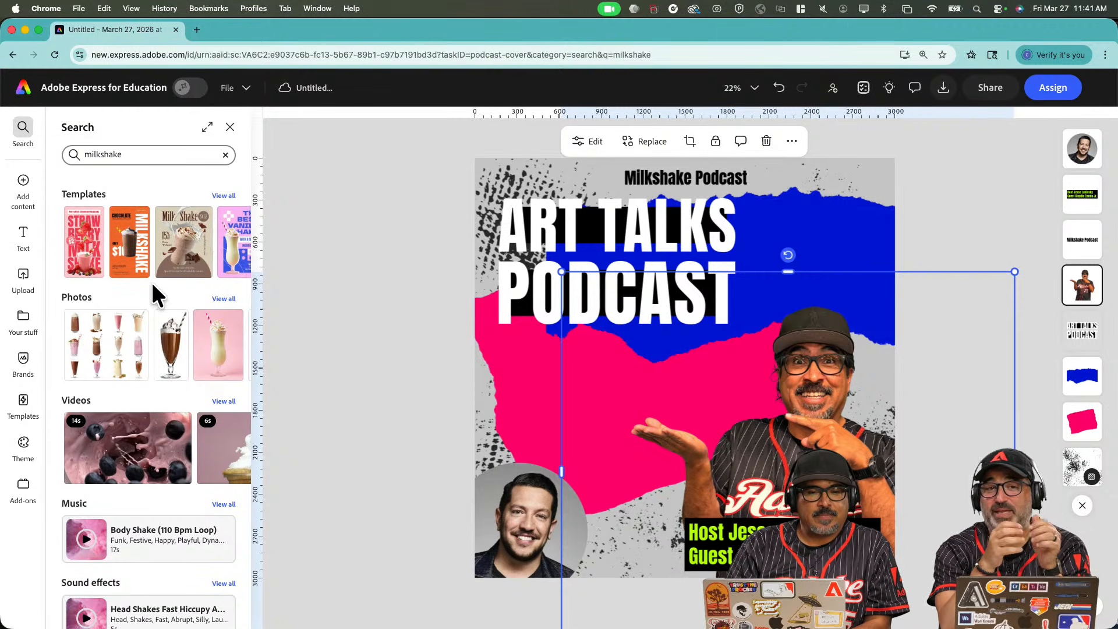
scroll(134, 239, "down", 2)
mouse_move(24, 186)
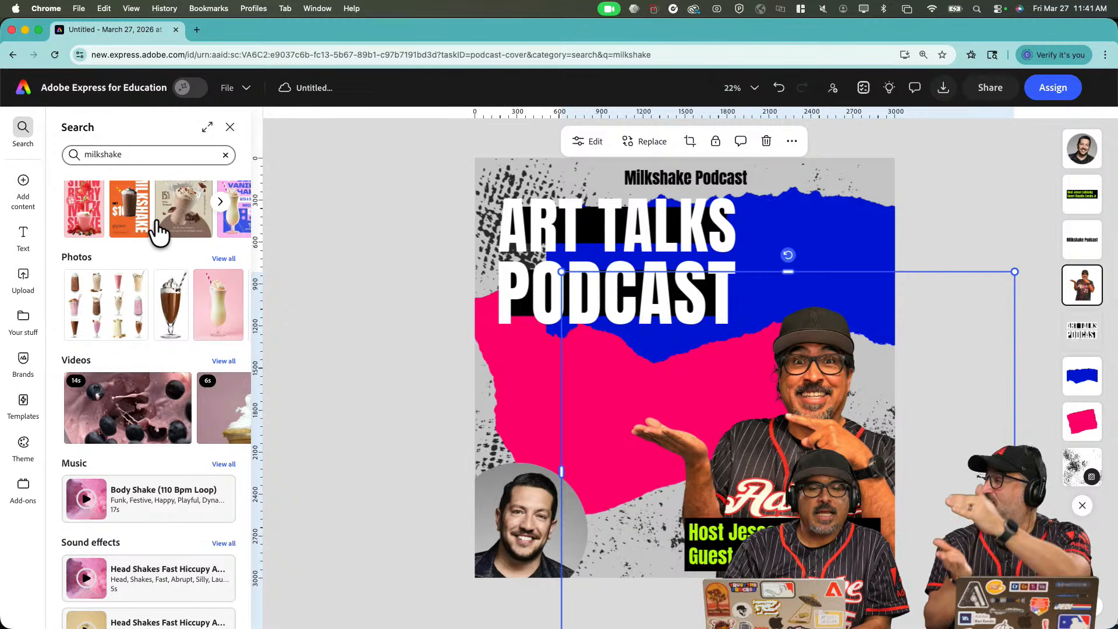
scroll(156, 232, "up", 2)
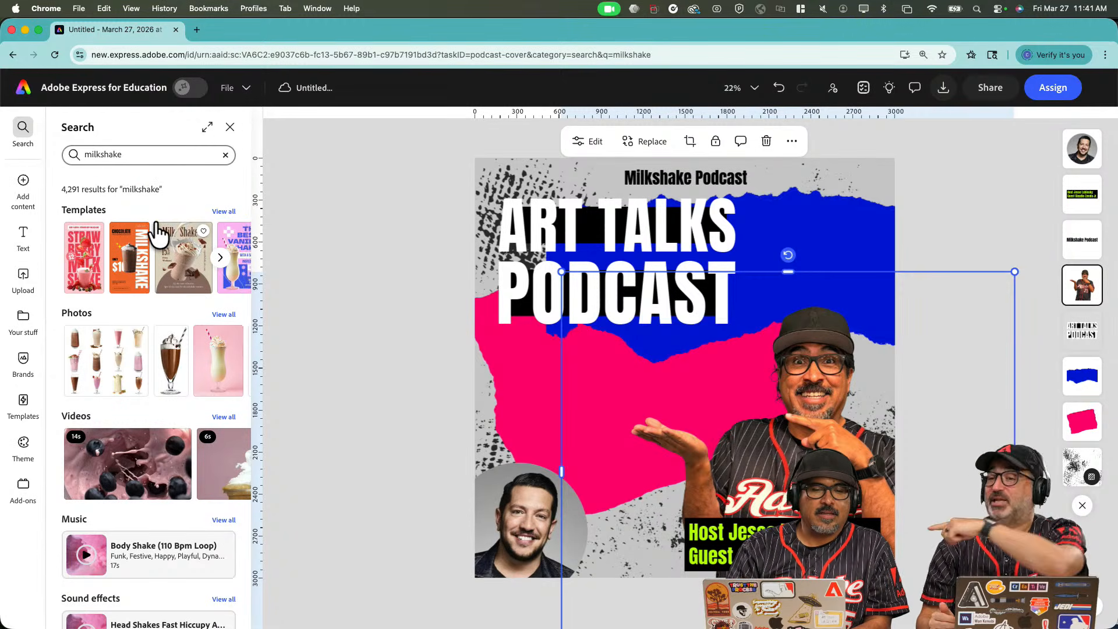
scroll(157, 232, "down", 1)
scroll(156, 232, "up", 1)
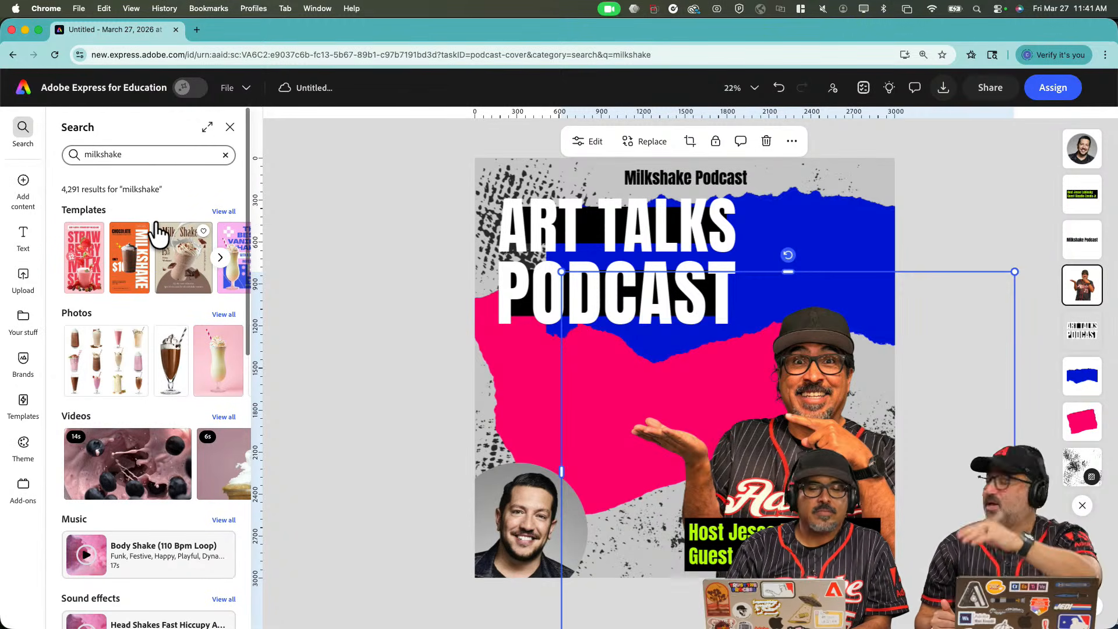
scroll(156, 232, "down", 8)
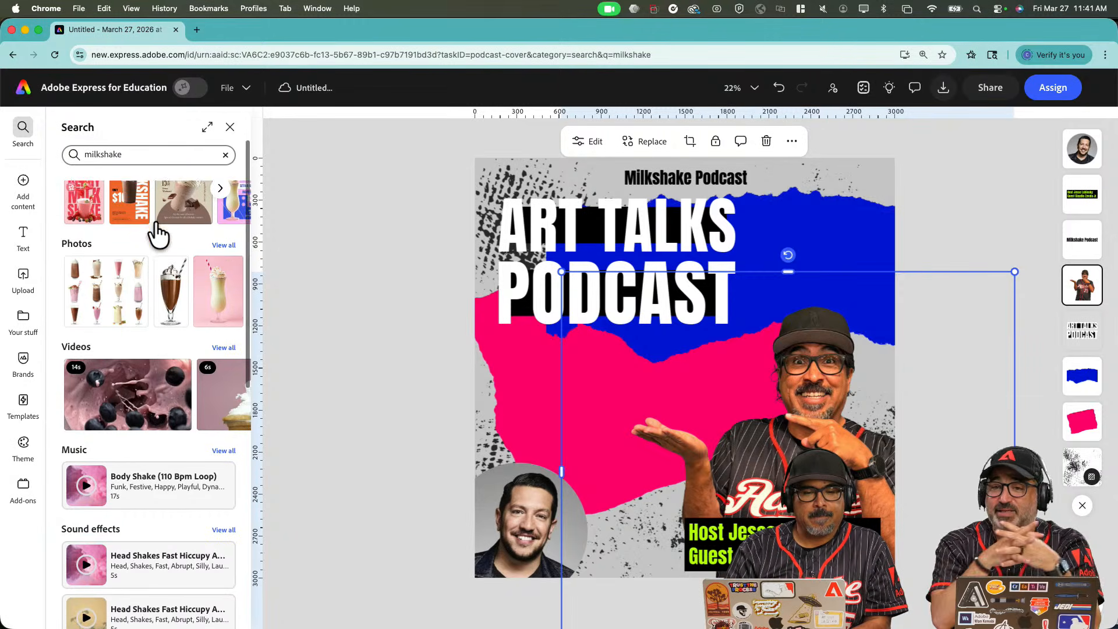
scroll(155, 222, "down", 4)
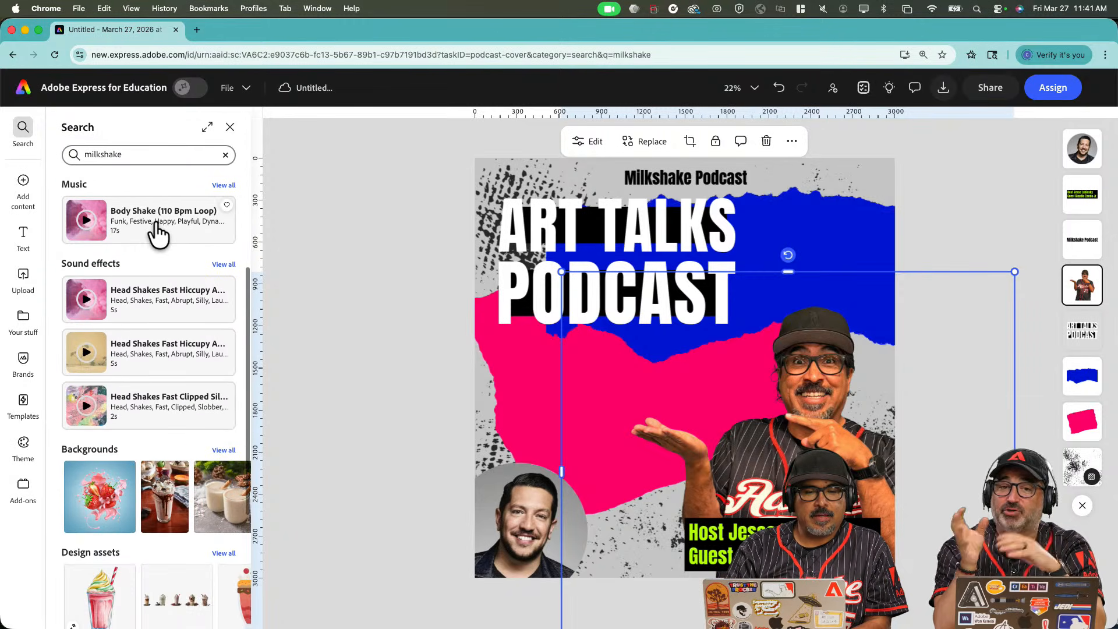
scroll(157, 233, "down", 1)
scroll(154, 233, "up", 1)
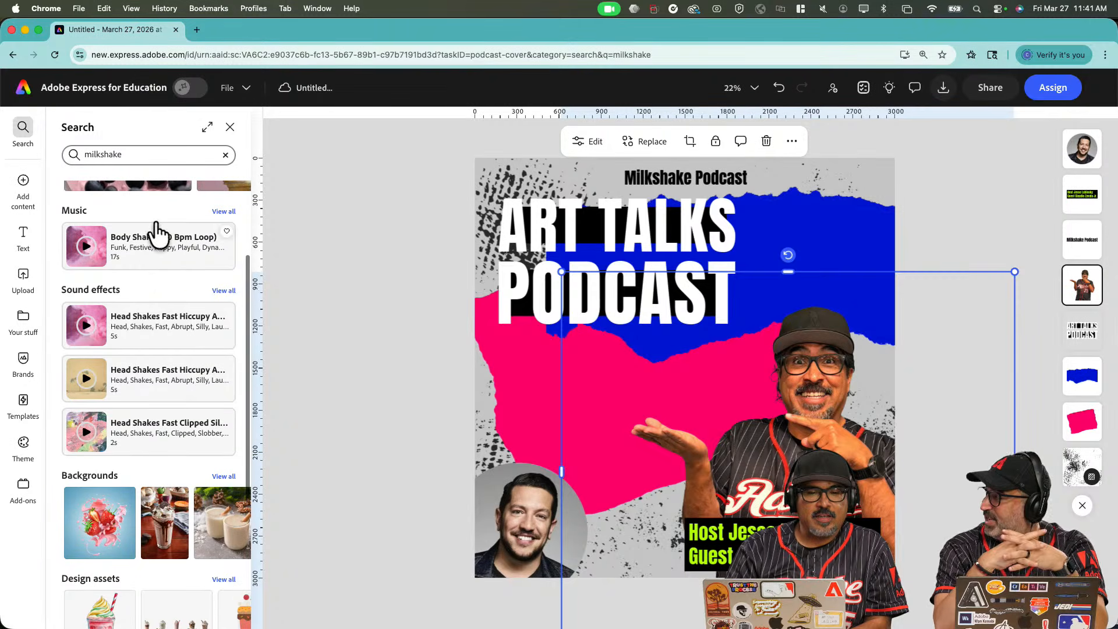
scroll(147, 280, "down", 3)
scroll(153, 288, "down", 2)
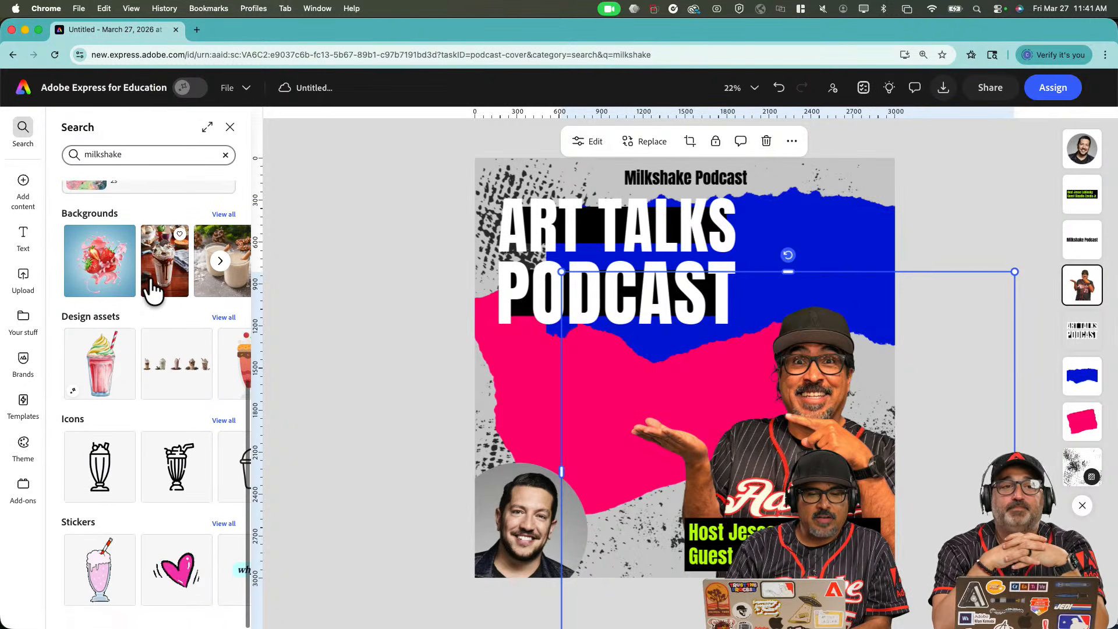
scroll(156, 415, "up", 6)
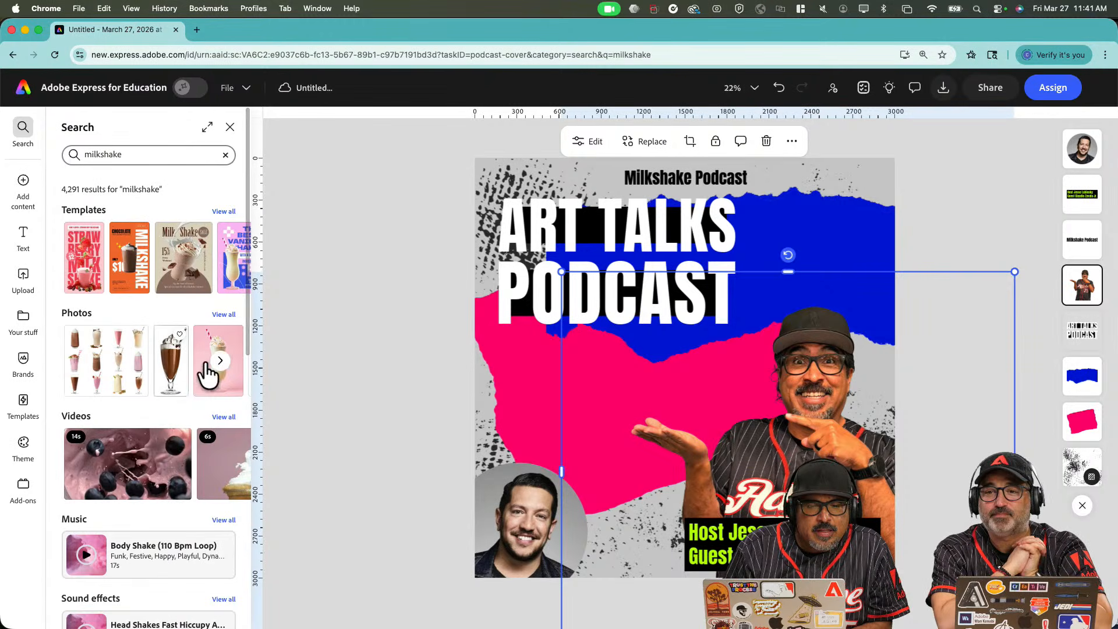
Add the chocolate whipped-cream milkshake photo to the page, then undo it.
left_click(221, 316)
scroll(162, 484, "down", 3)
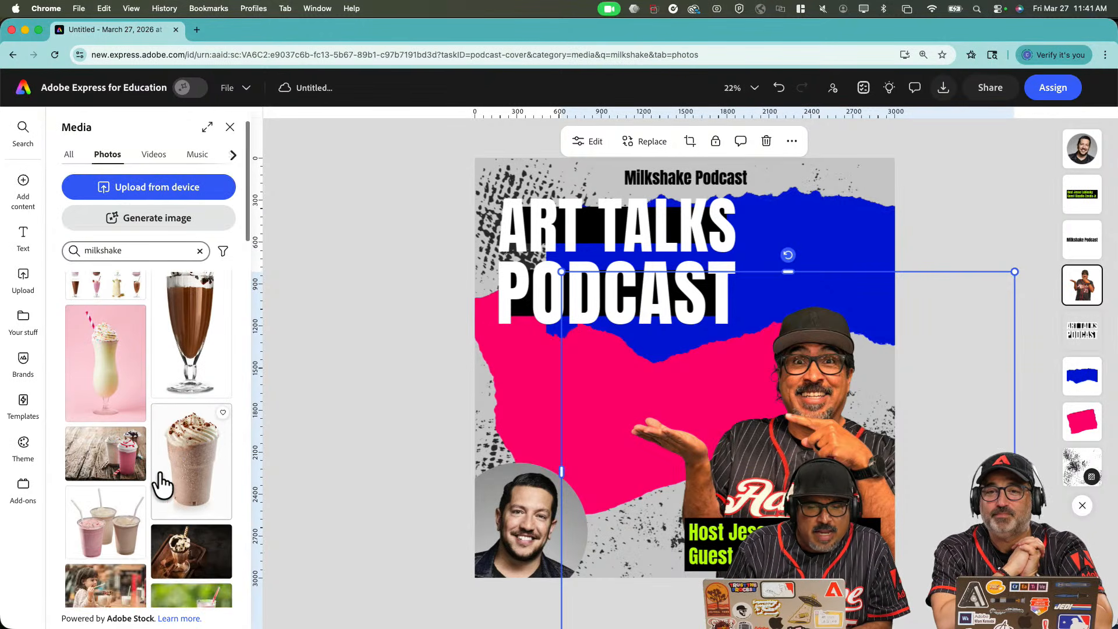
scroll(162, 485, "down", 1)
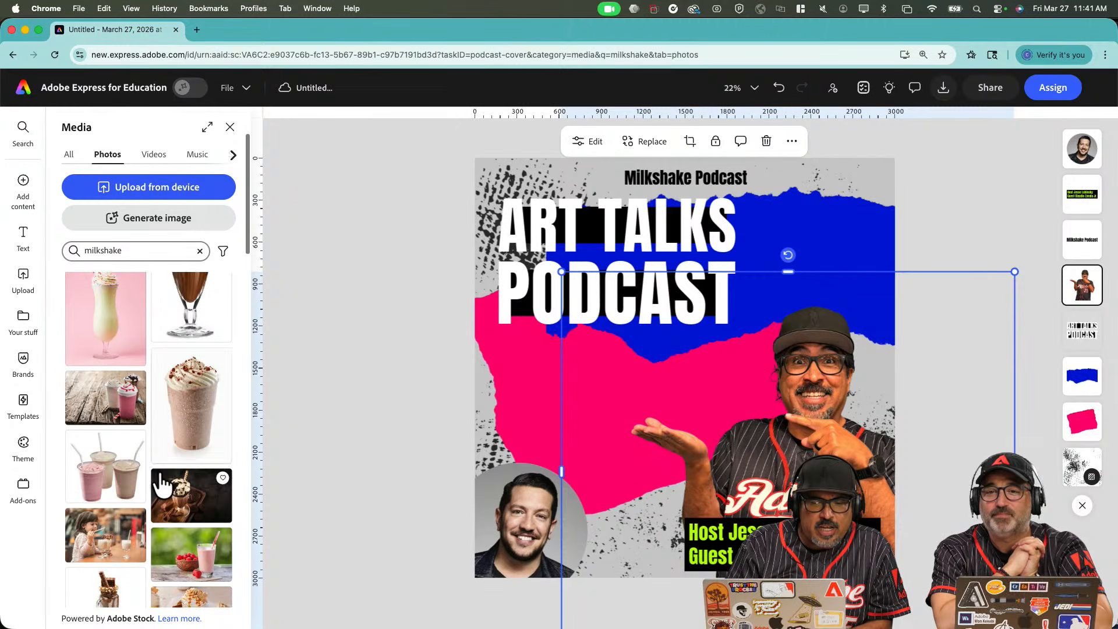
scroll(161, 485, "up", 1)
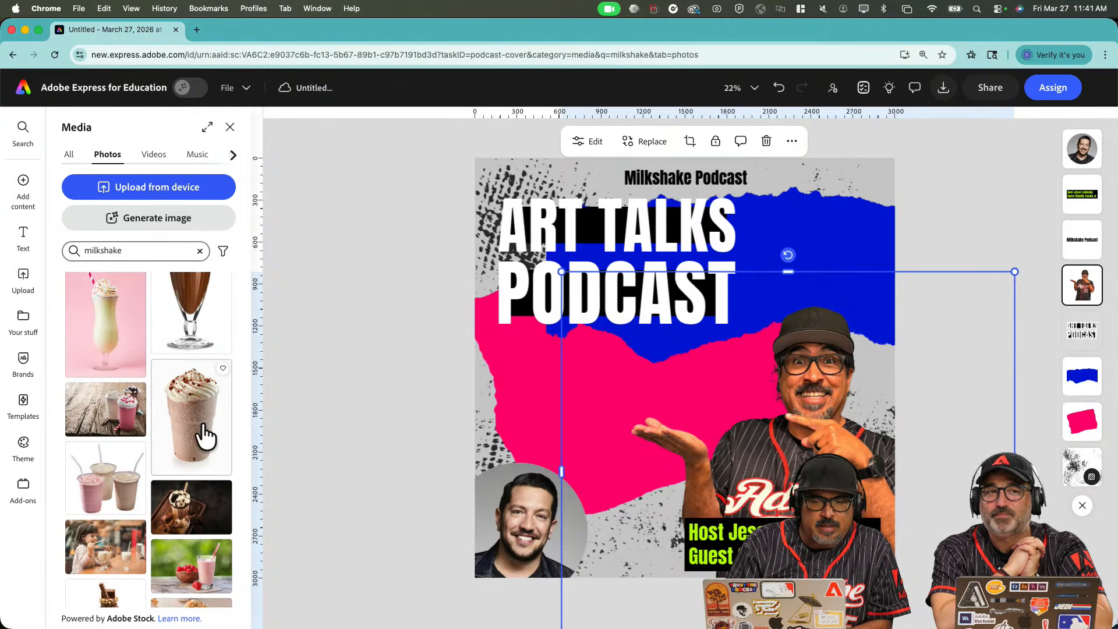
scroll(194, 449, "up", 1)
left_click(194, 447)
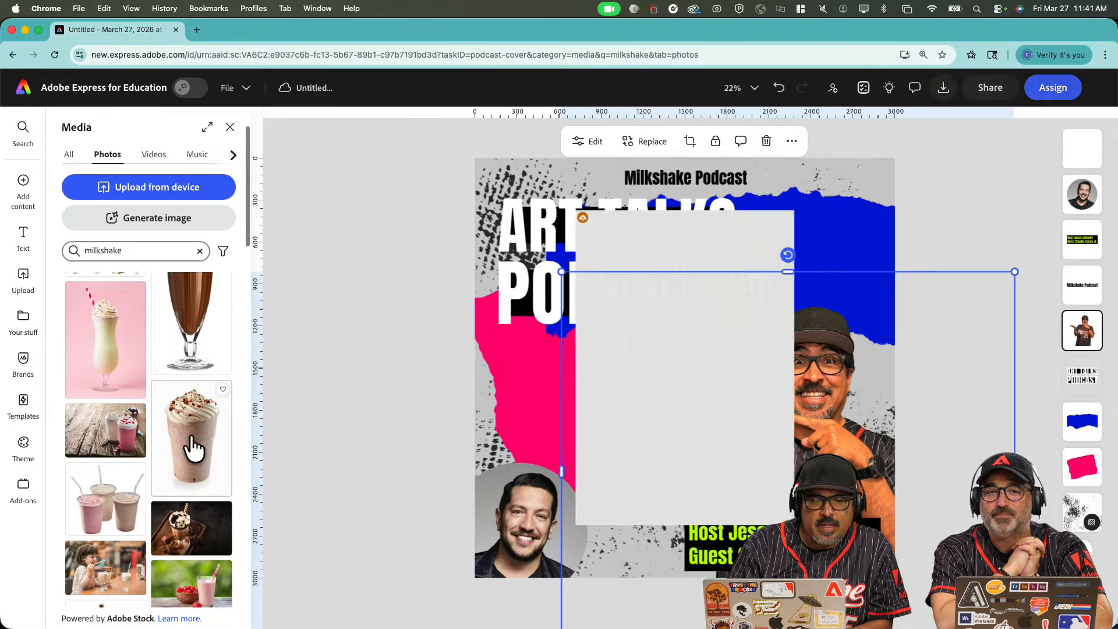
left_click(721, 250)
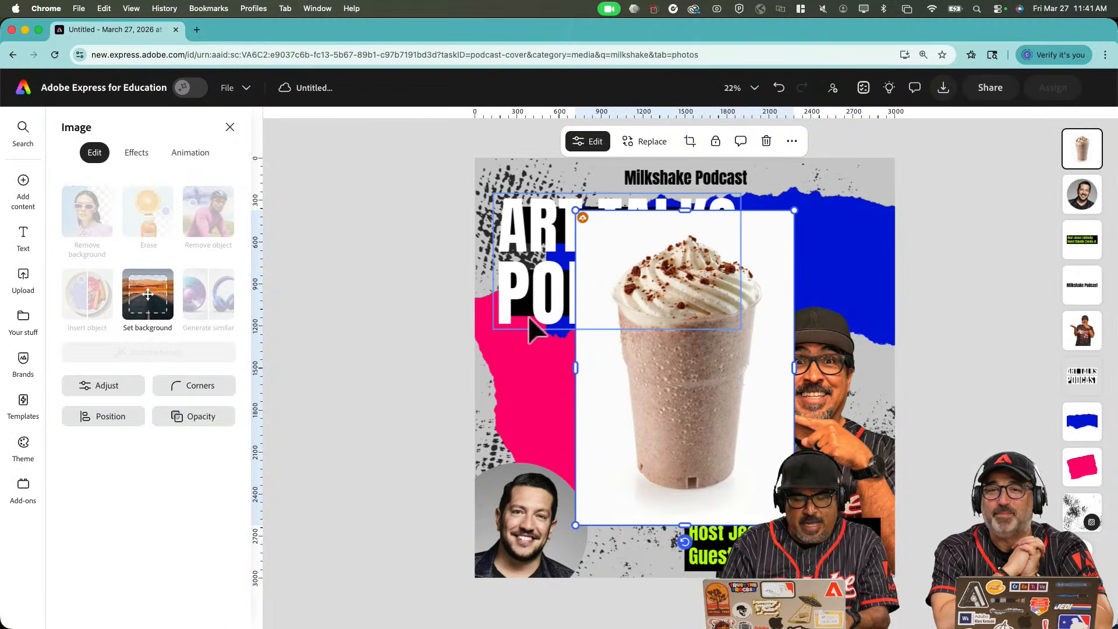
key("super+z")
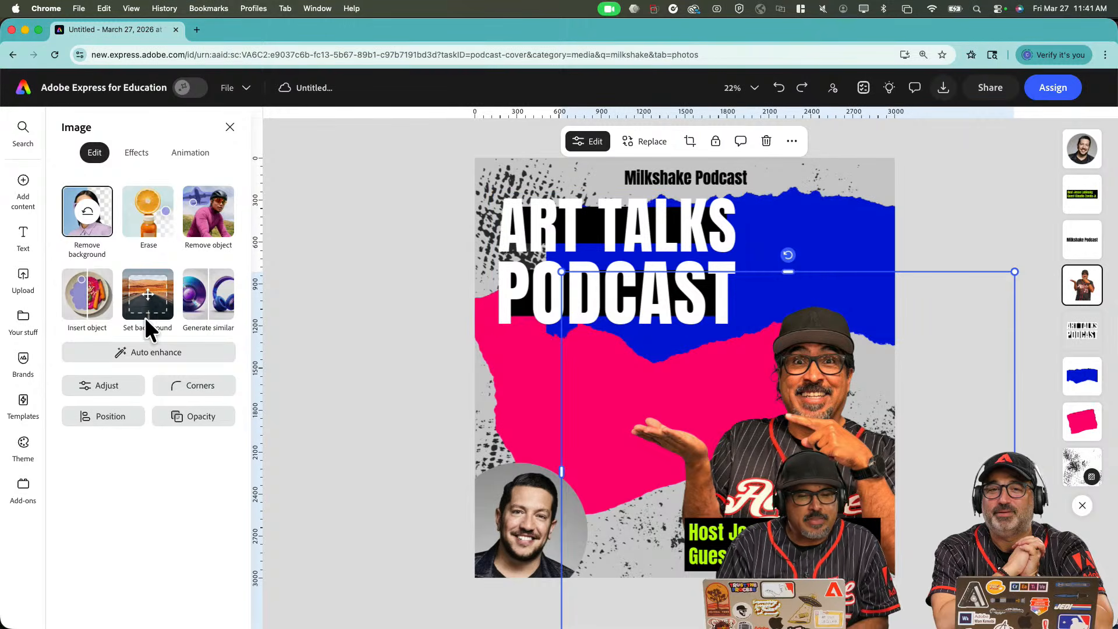
Add the cream milkshake on pink backdrop photo to the page instead.
left_click(21, 129)
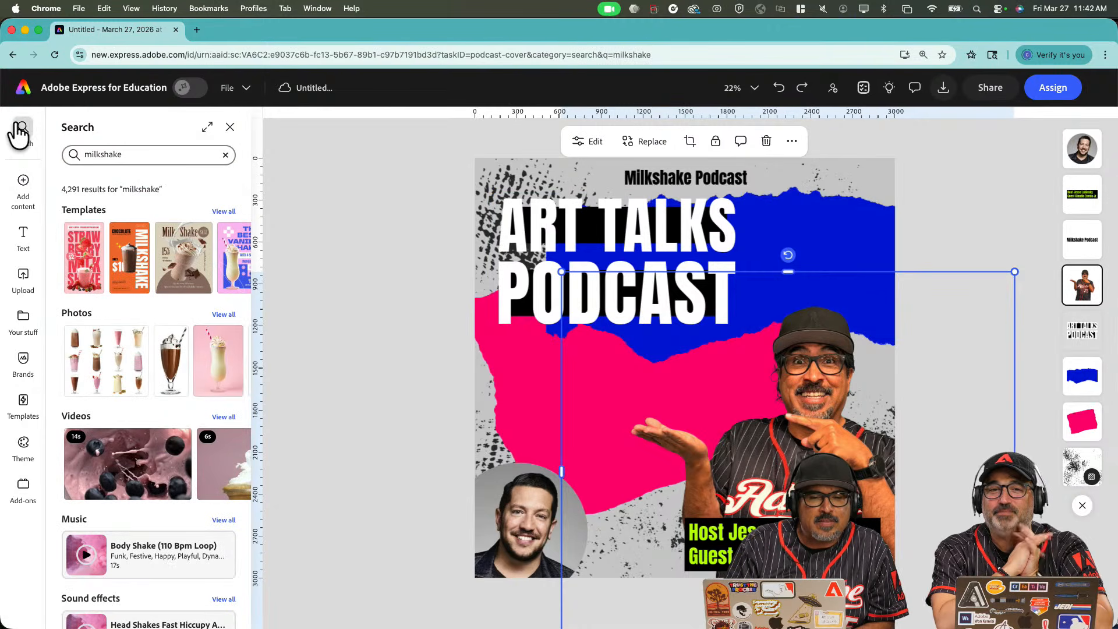
left_click(224, 316)
scroll(128, 431, "down", 5)
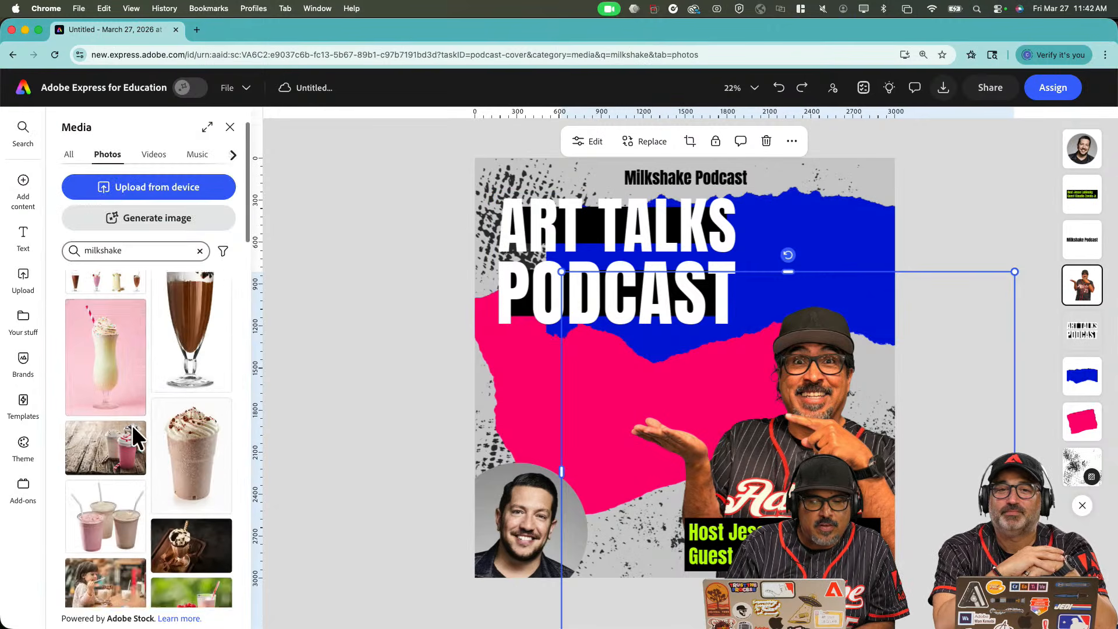
scroll(135, 439, "down", 10)
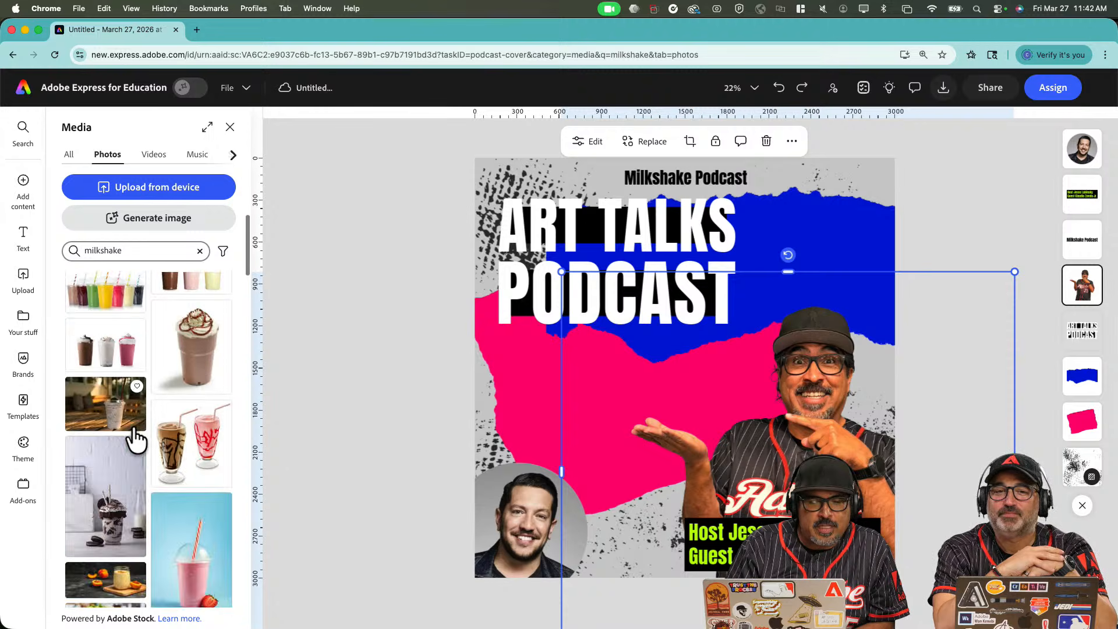
scroll(135, 438, "up", 10)
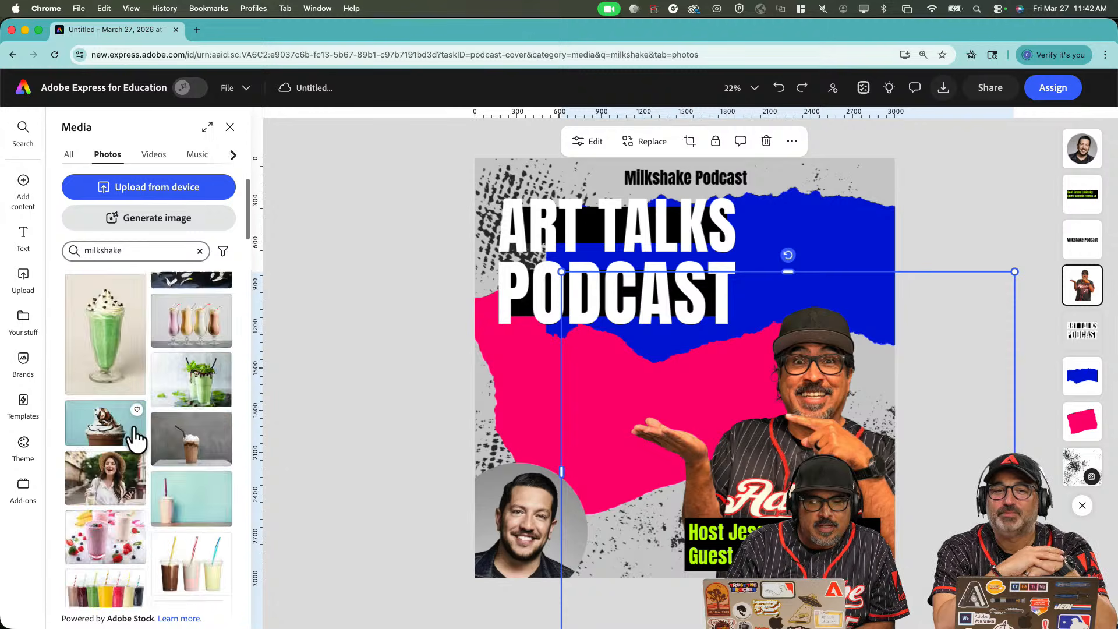
scroll(135, 438, "up", 5)
left_click(129, 440)
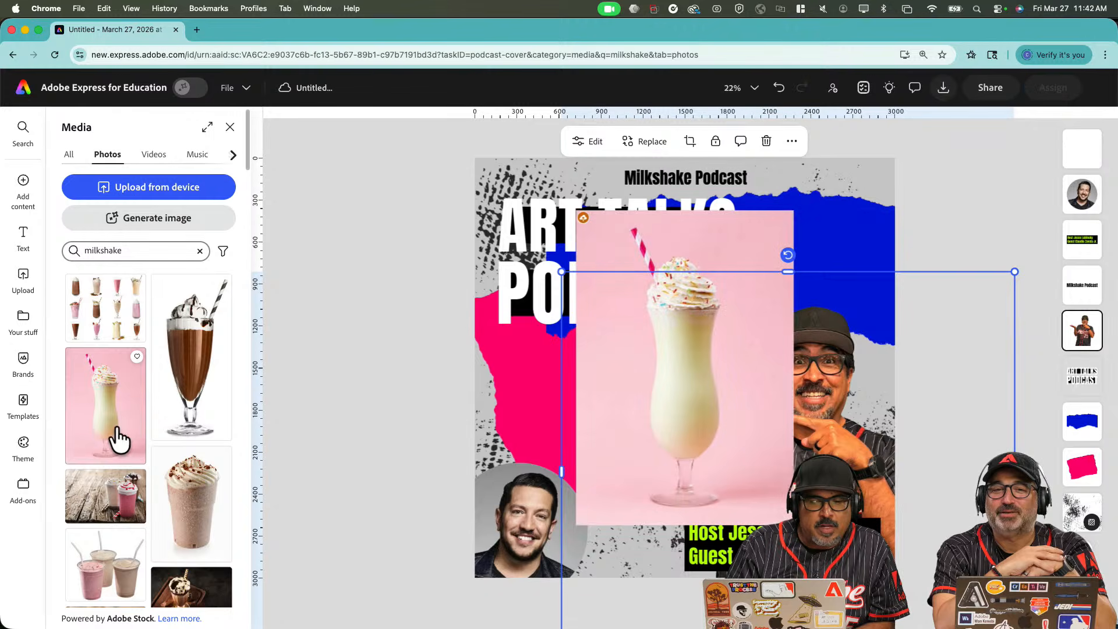
left_click(732, 233)
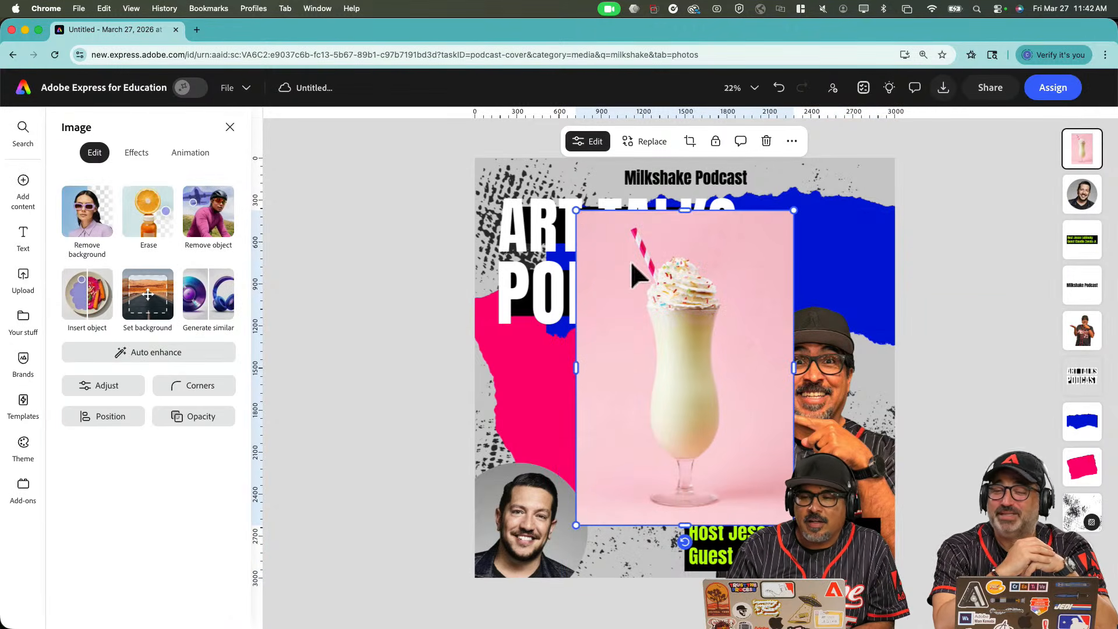
Remove the milkshake photo's pink background, shrink it, and group it with the host photo.
left_click(91, 208)
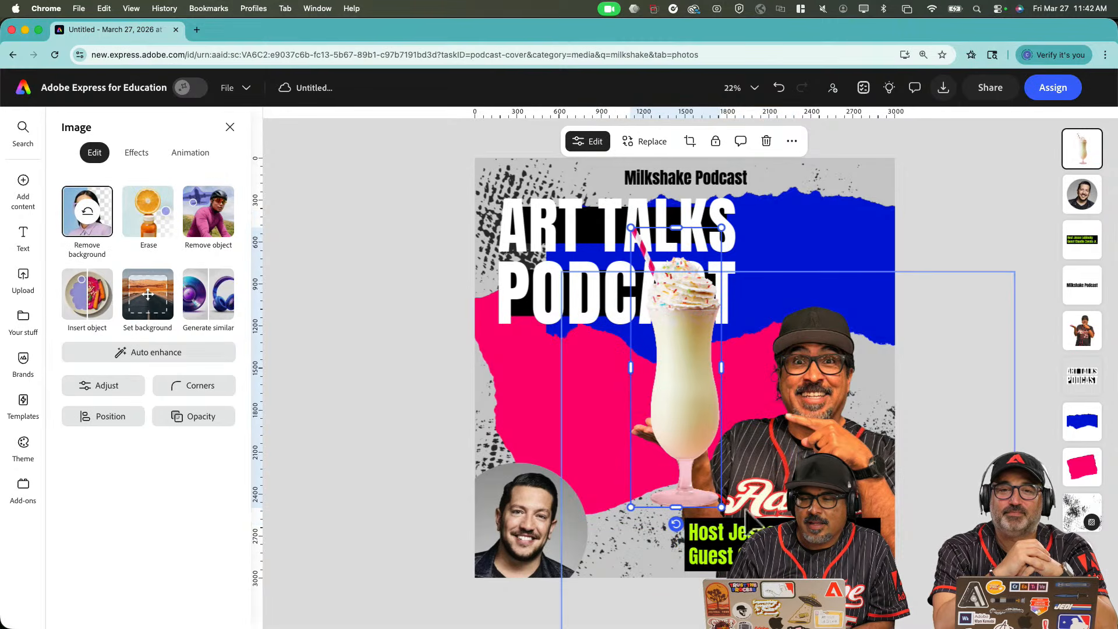
left_click_drag(722, 507, 676, 392)
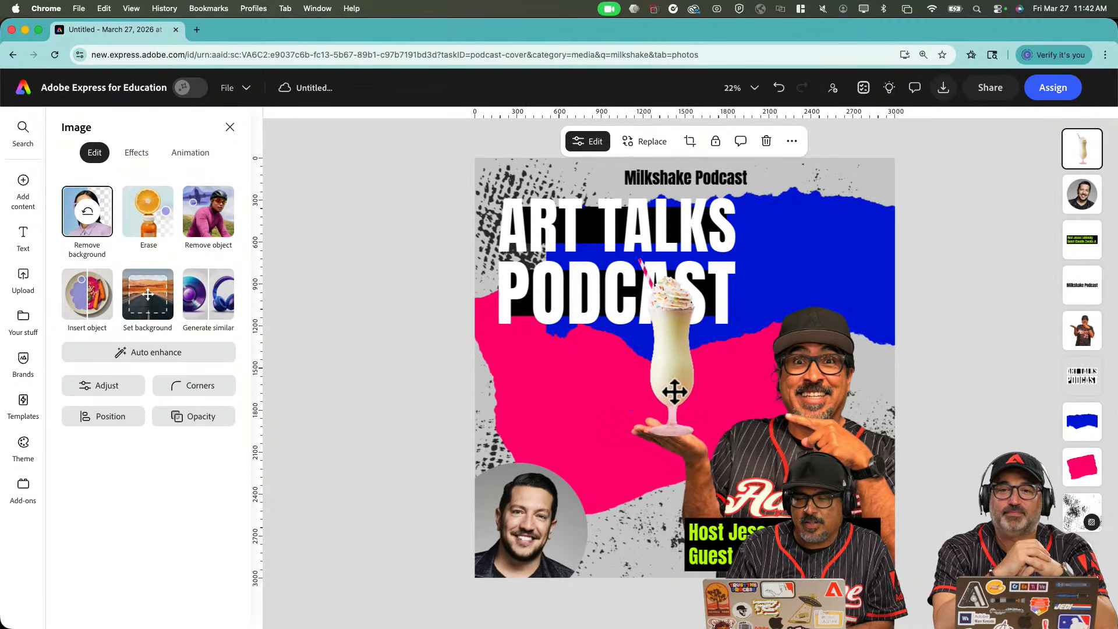
left_click(824, 443, "shift")
key("super+g")
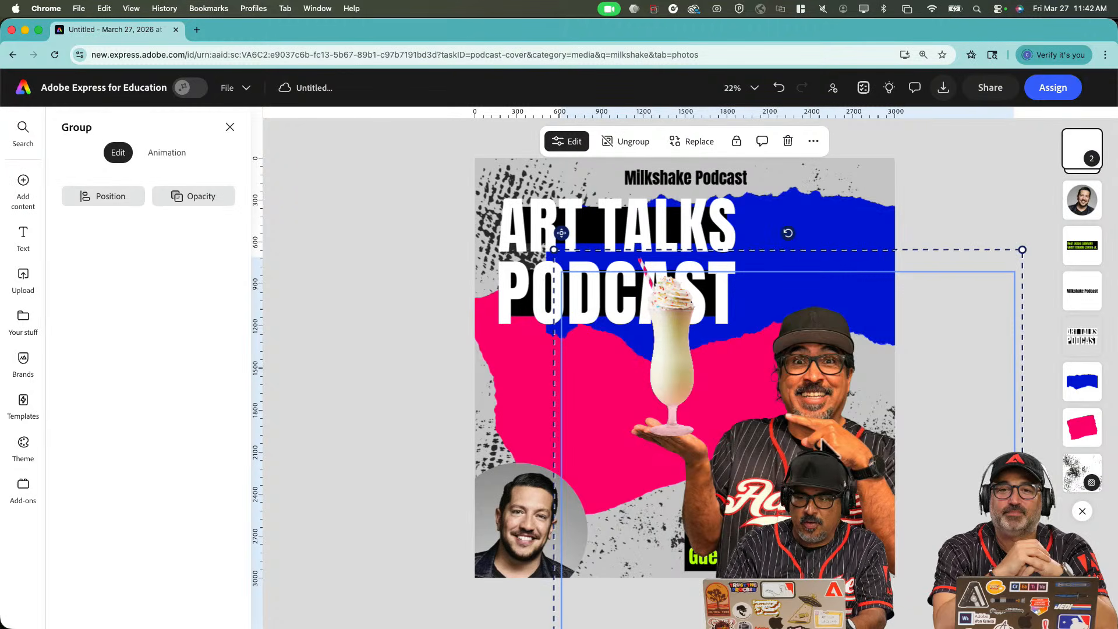
Put the milkshake-and-host group behind the title and Host text, then shrink and reposition it.
left_click_drag(736, 341, 791, 363)
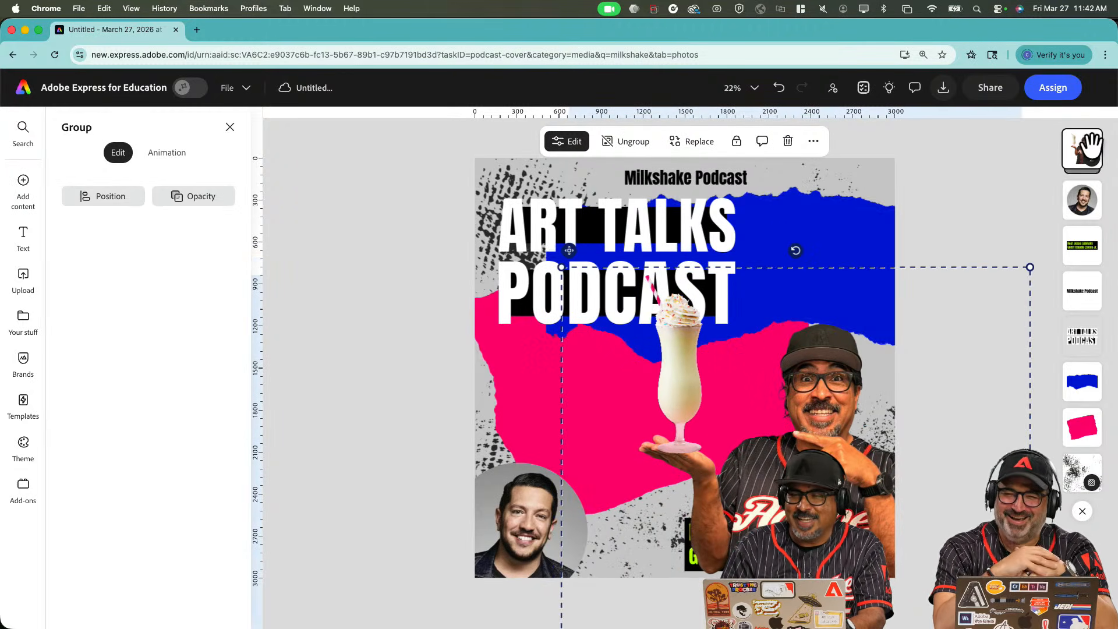
left_click_drag(1090, 146, 1092, 320)
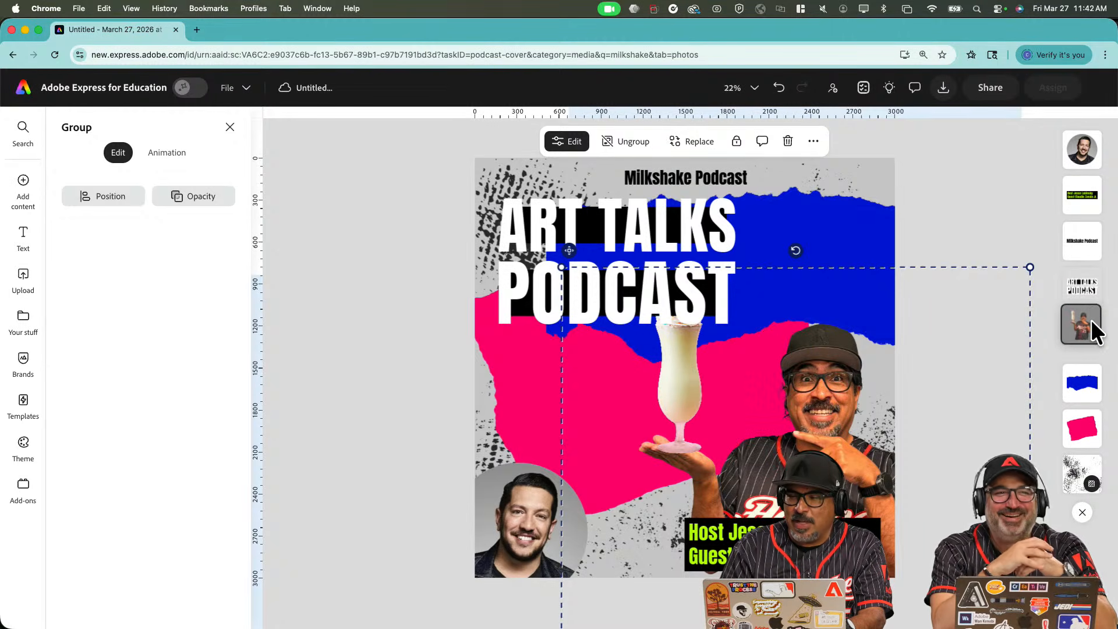
left_click(942, 191)
left_click_drag(865, 362, 847, 364)
left_click_drag(1014, 267, 884, 327)
left_click_drag(745, 438, 800, 386)
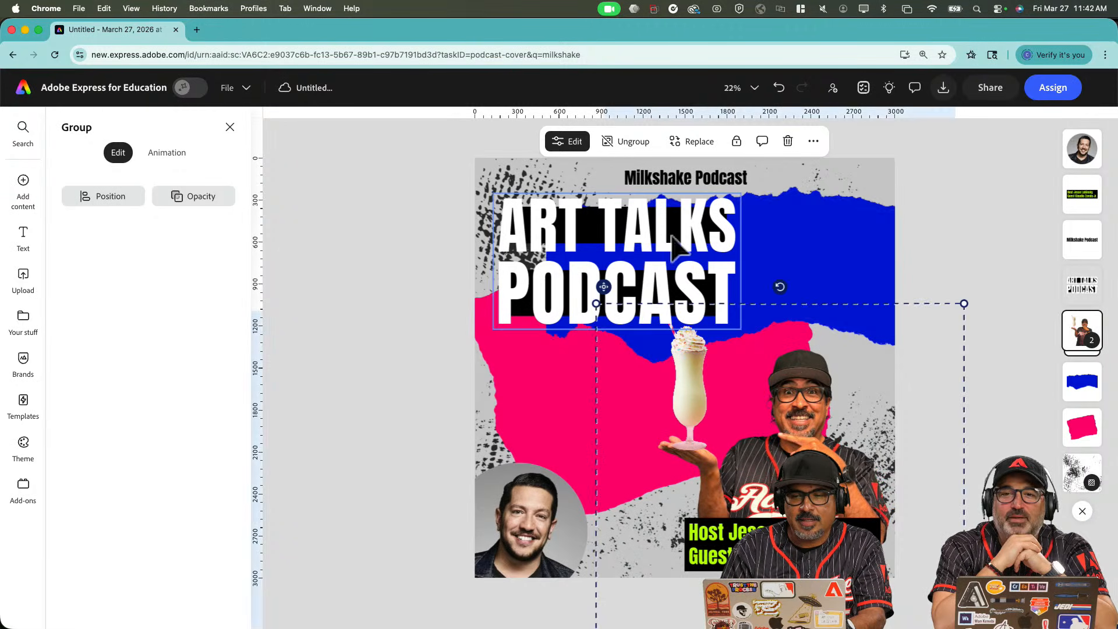
Retype the title as 'MY MILKSHAKES BRINGS ALL CREATIVES TO THE POD'.
left_click(582, 244)
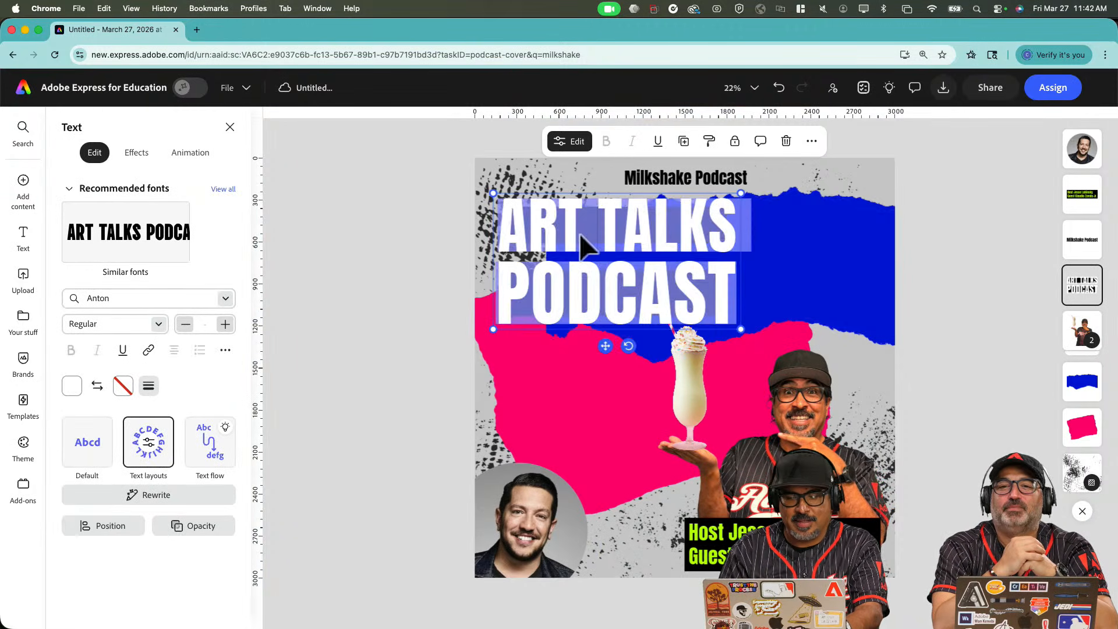
type("MY MIL")
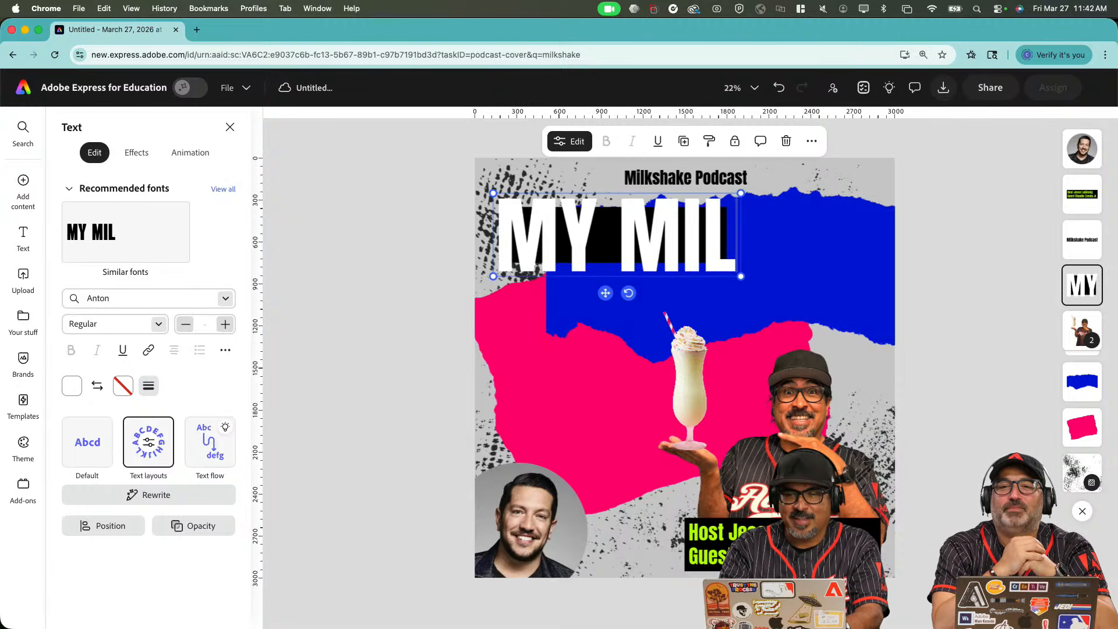
type("KSH")
key("BackSpace")
key("BackSpace")
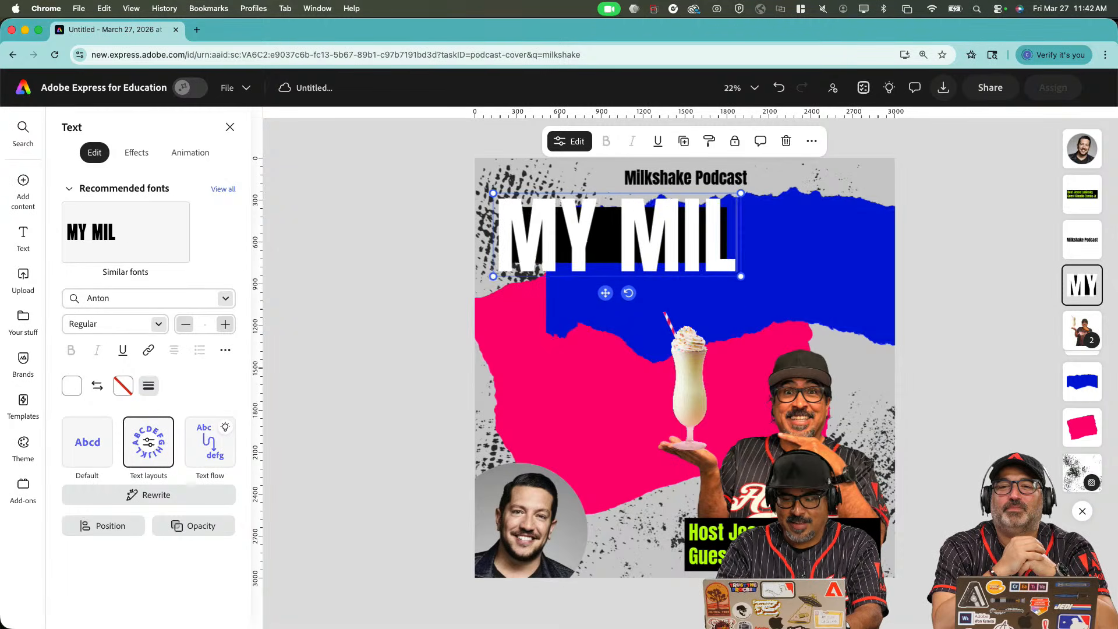
type("KSHAKED")
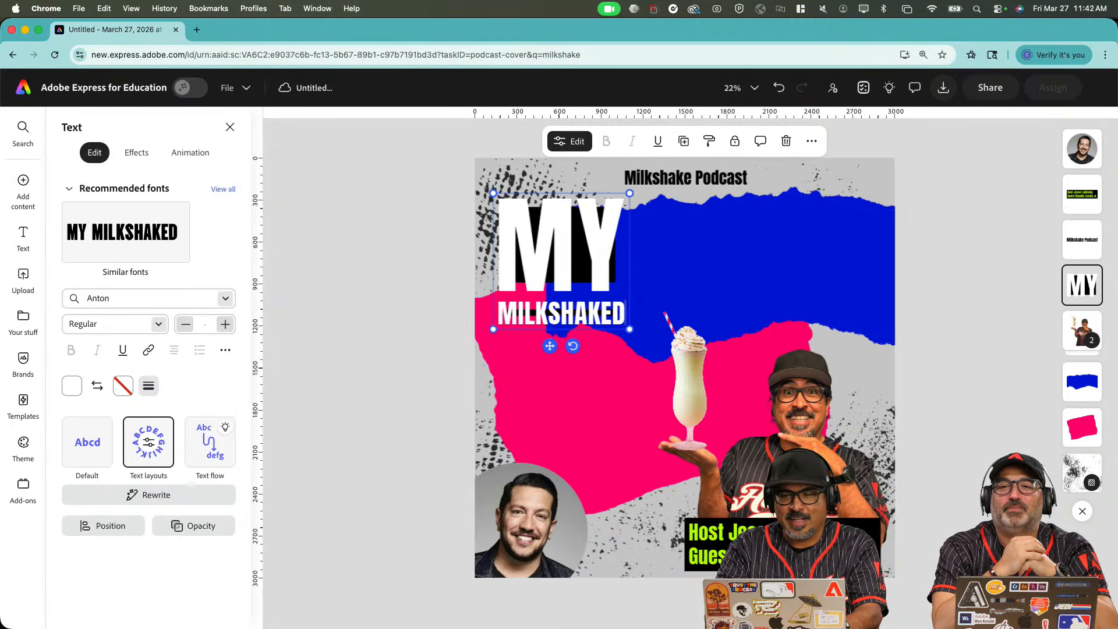
key("BackSpace")
type("S")
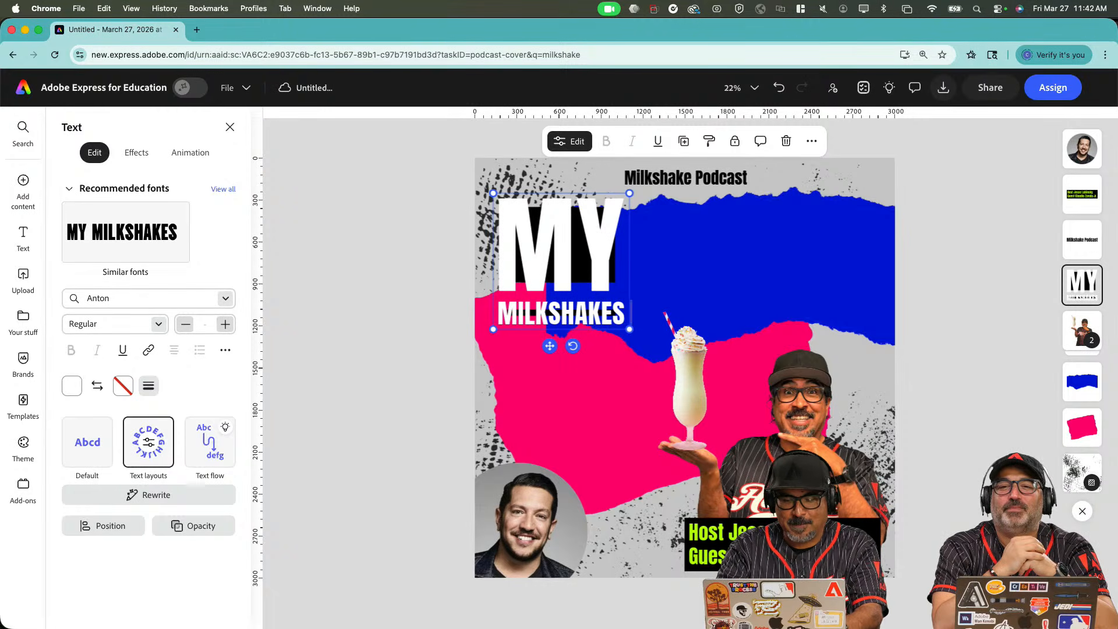
type(" BRING")
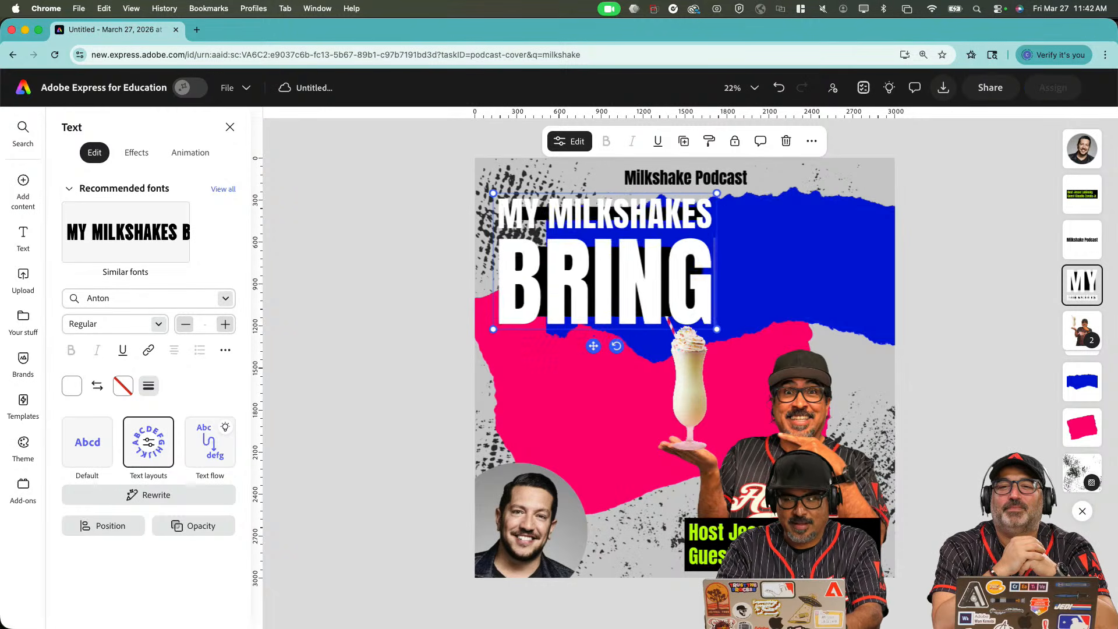
type("S ALL CREATIVES")
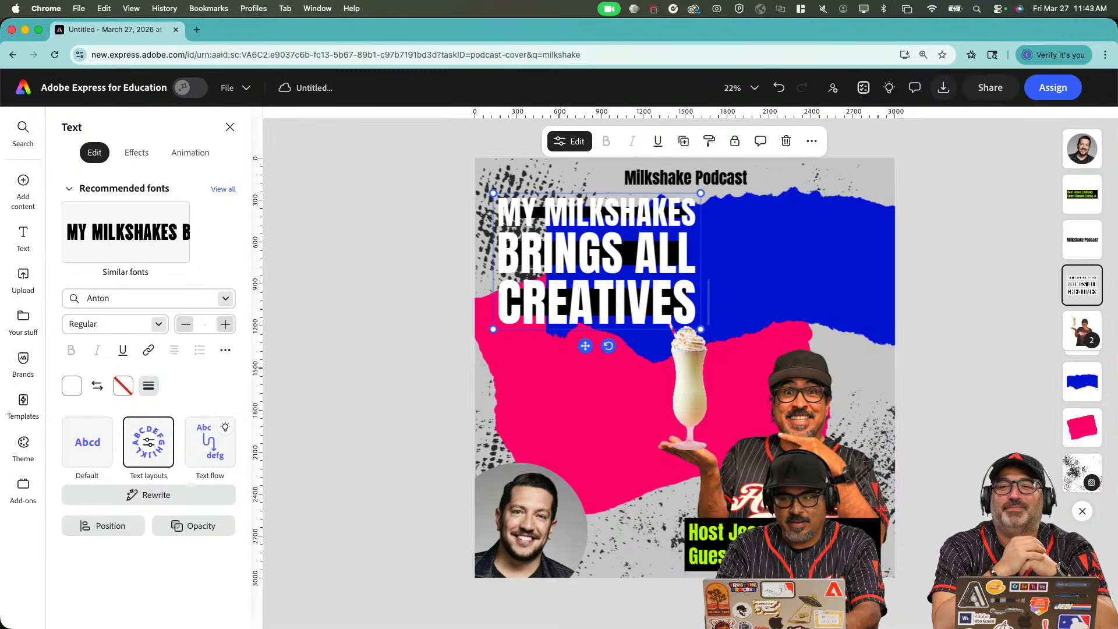
type(" TO THE POD")
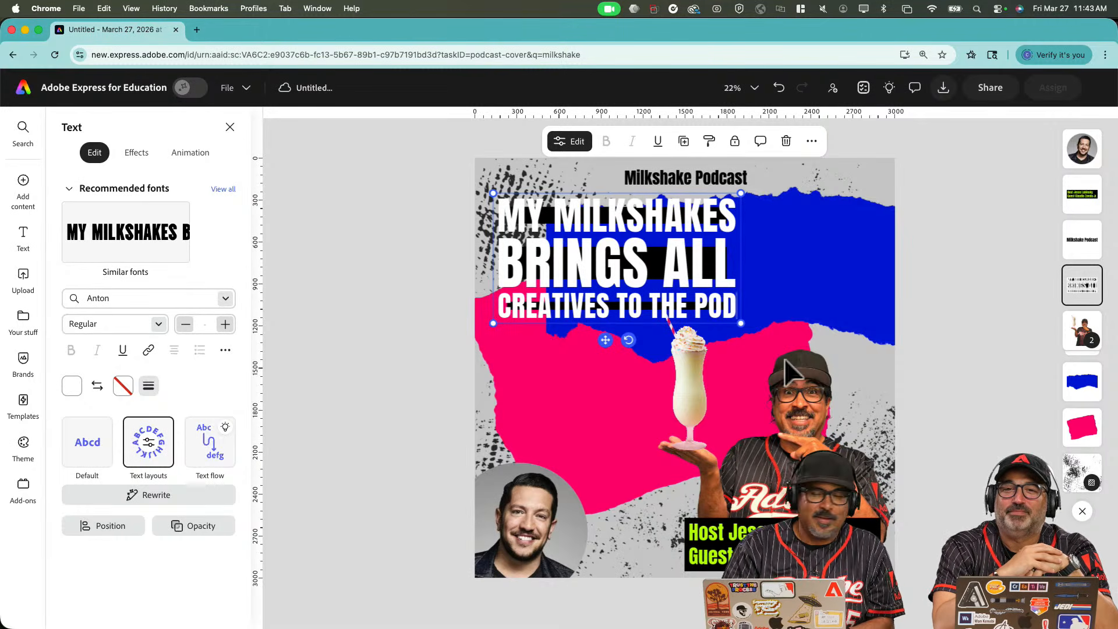
Enlarge the headline, change it to MY MILKSHAKE, and layer it behind the milkshake photo.
left_click_drag(741, 323, 820, 342)
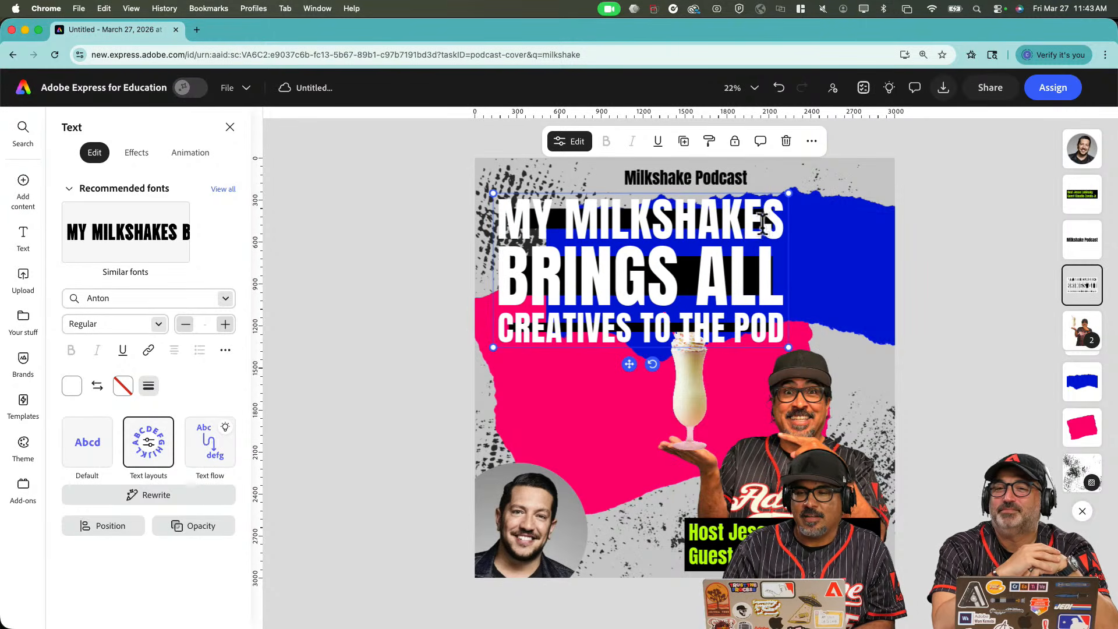
key("BackSpace")
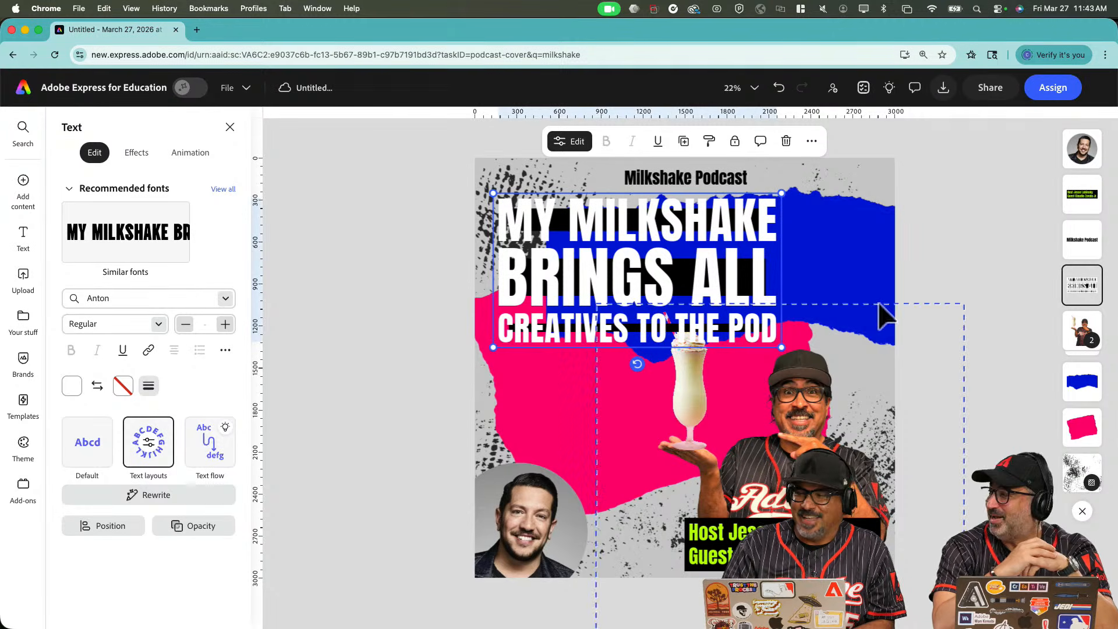
left_click_drag(1076, 274, 1078, 336)
left_click(982, 342)
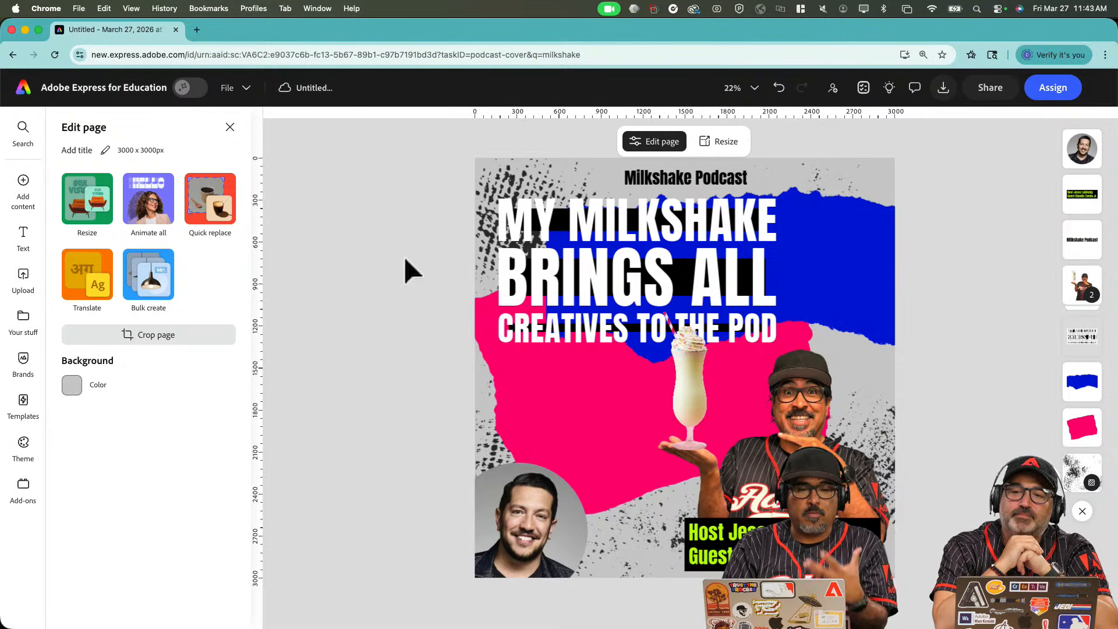
Browse page colour themes, try a dark red, navy and olive palette, then apply Un Cafecito.
left_click(25, 444)
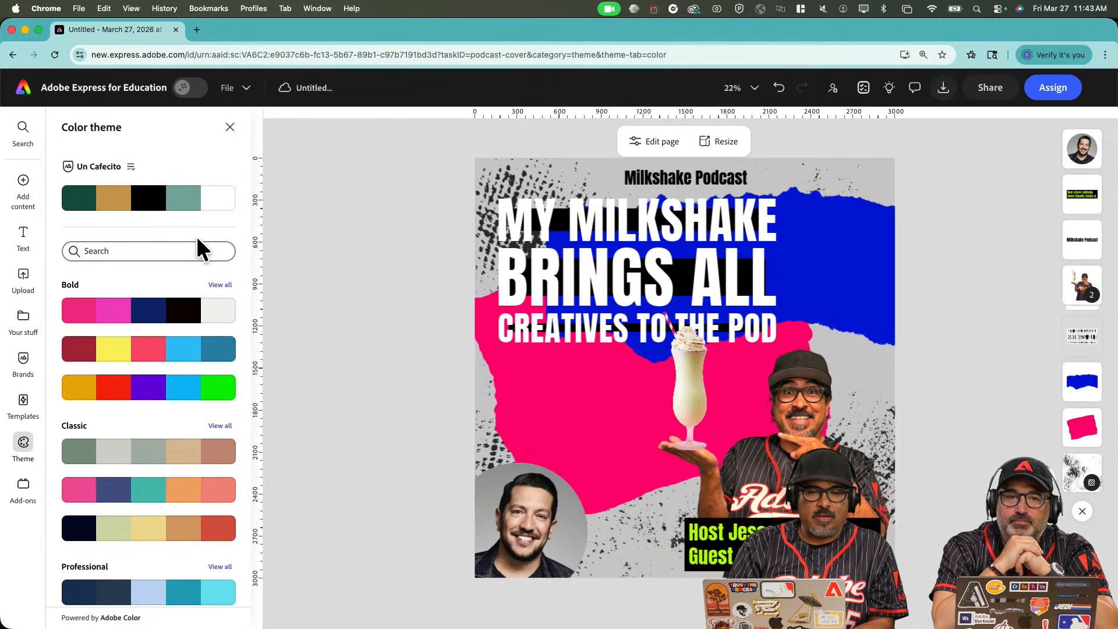
scroll(198, 376, "down", 6)
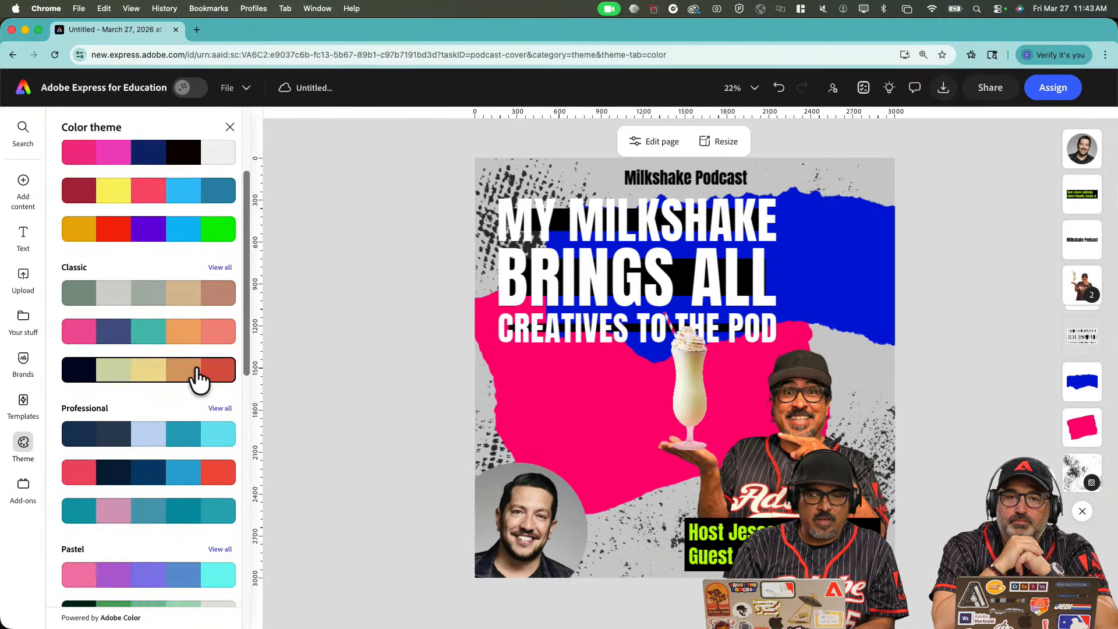
scroll(198, 379, "down", 2)
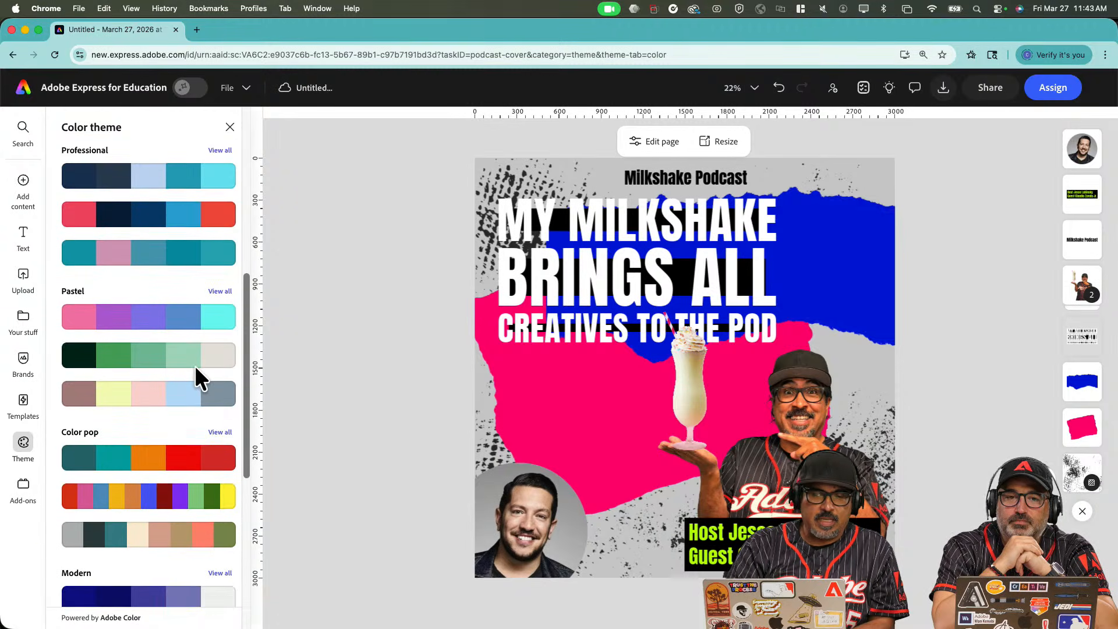
scroll(194, 365, "down", 1)
scroll(217, 395, "down", 10)
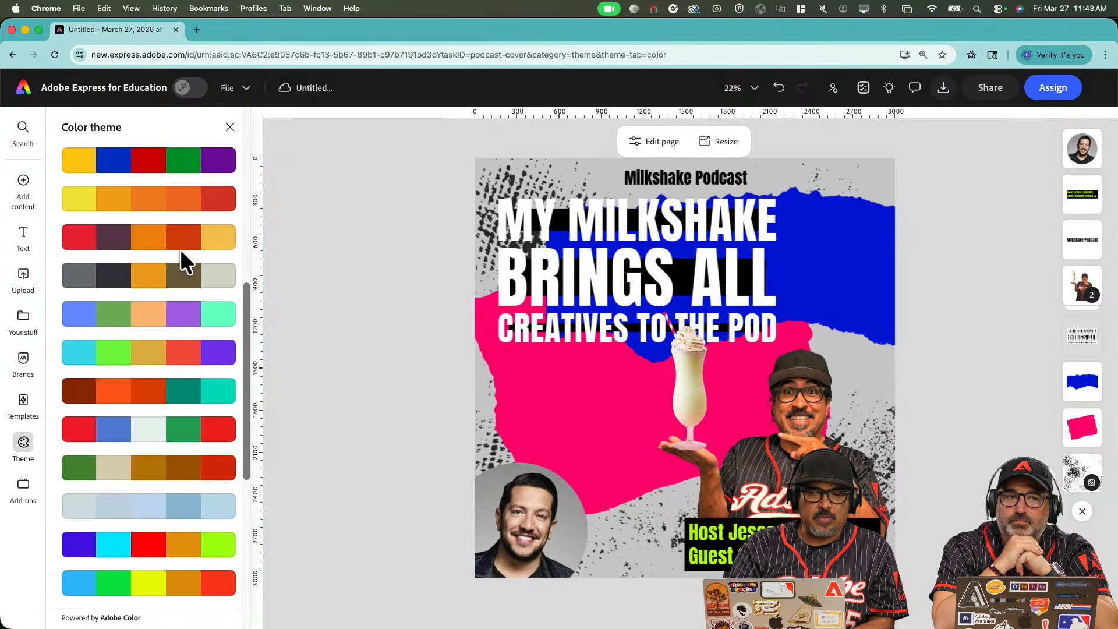
scroll(169, 282, "down", 8)
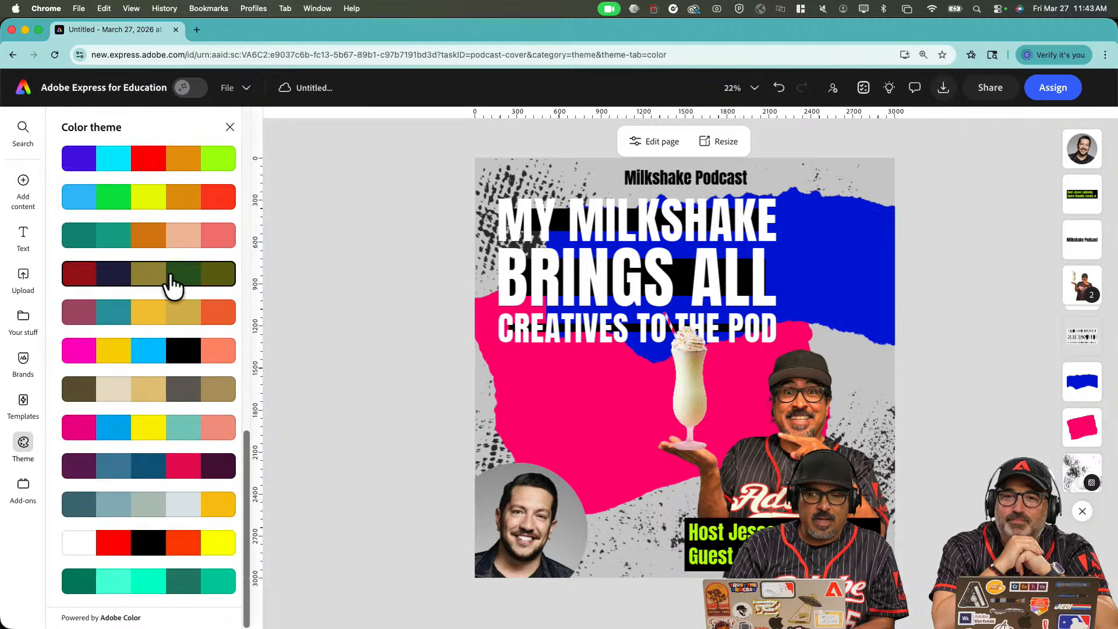
left_click(156, 287)
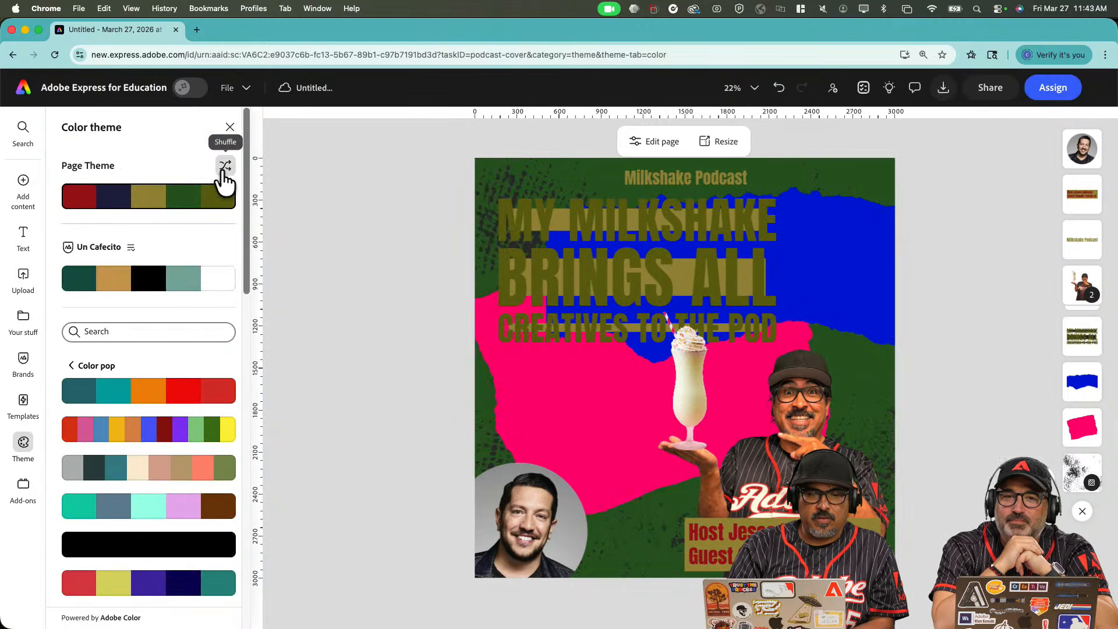
left_click(200, 287)
Shuffle the Un Cafecito colours to a dark green background and teal headline.
left_click(225, 167)
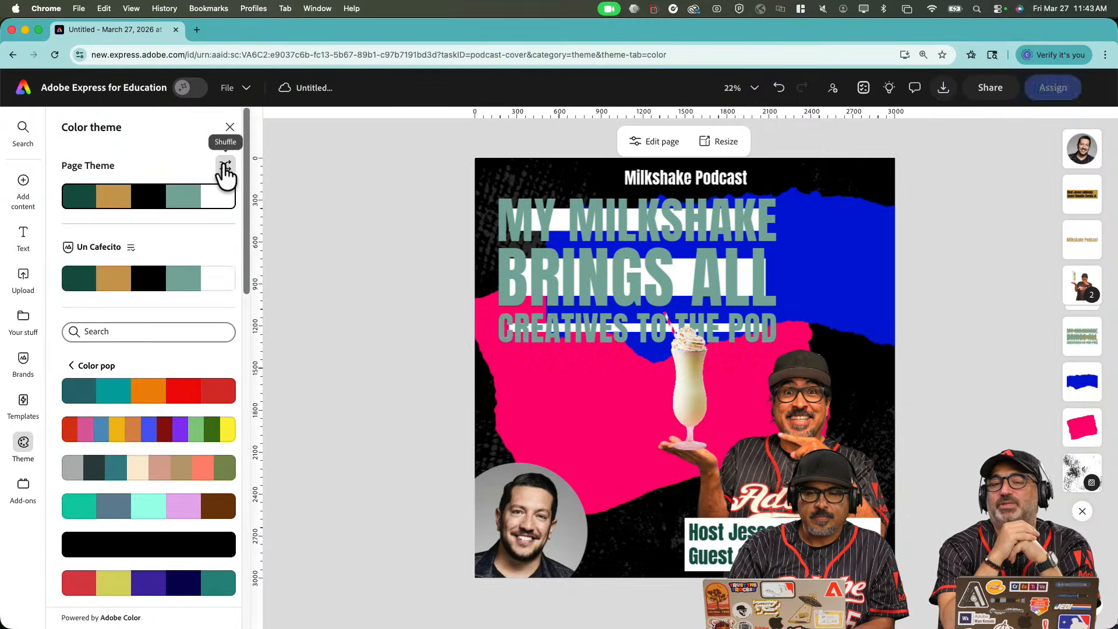
left_click(225, 167)
left_click(226, 166)
left_click(225, 167)
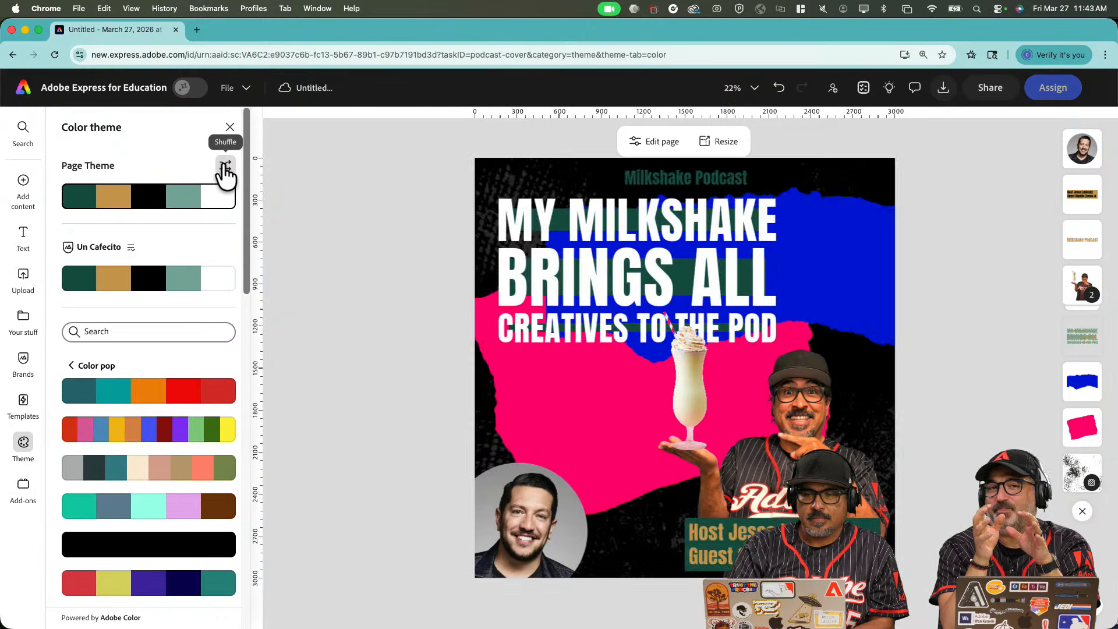
left_click(225, 167)
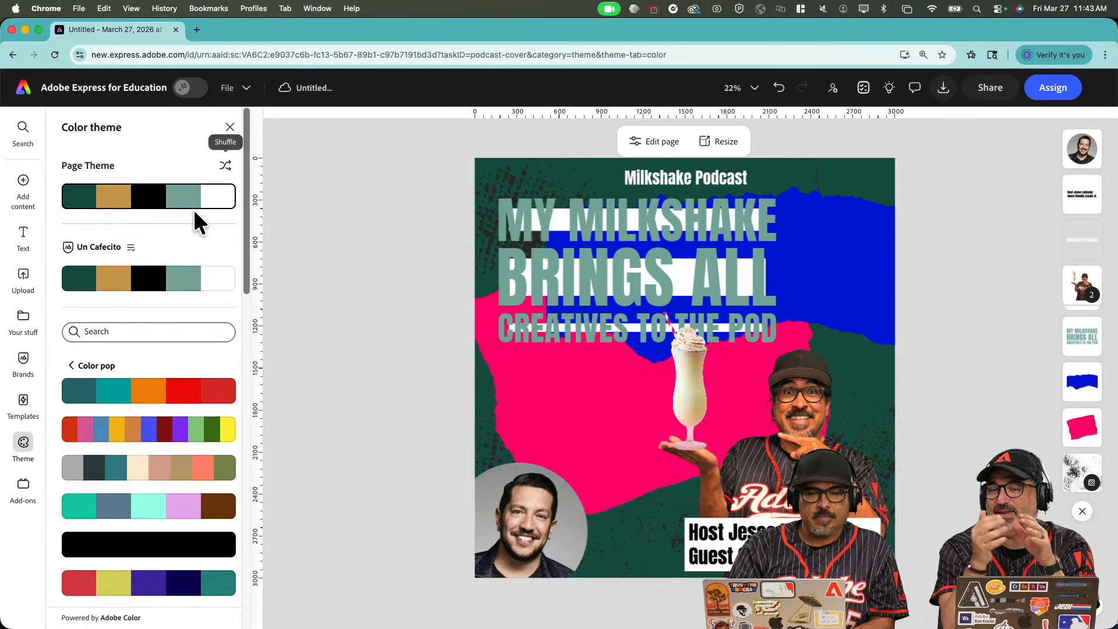
left_click(111, 339)
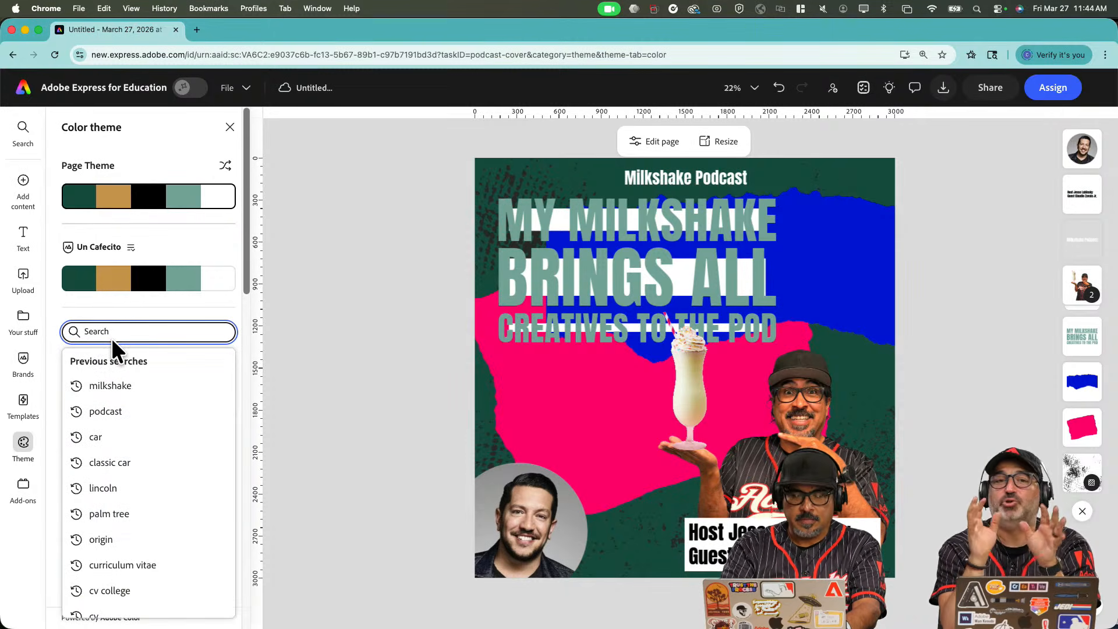
Search colour themes for 'milkshake' and try several of the suggested palettes.
left_click(119, 386)
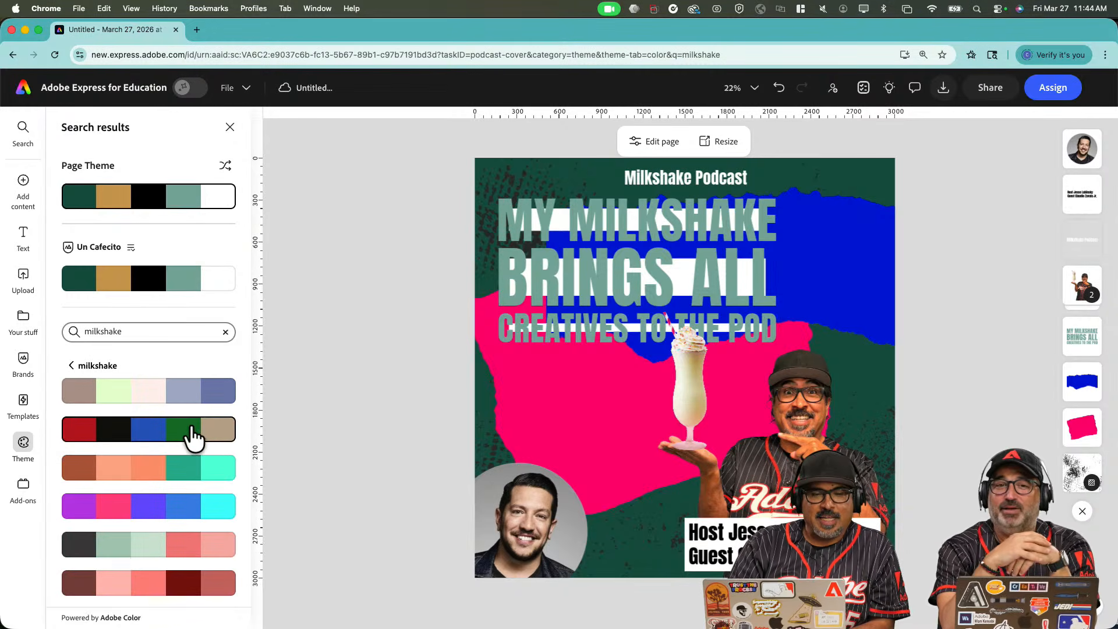
left_click(193, 437)
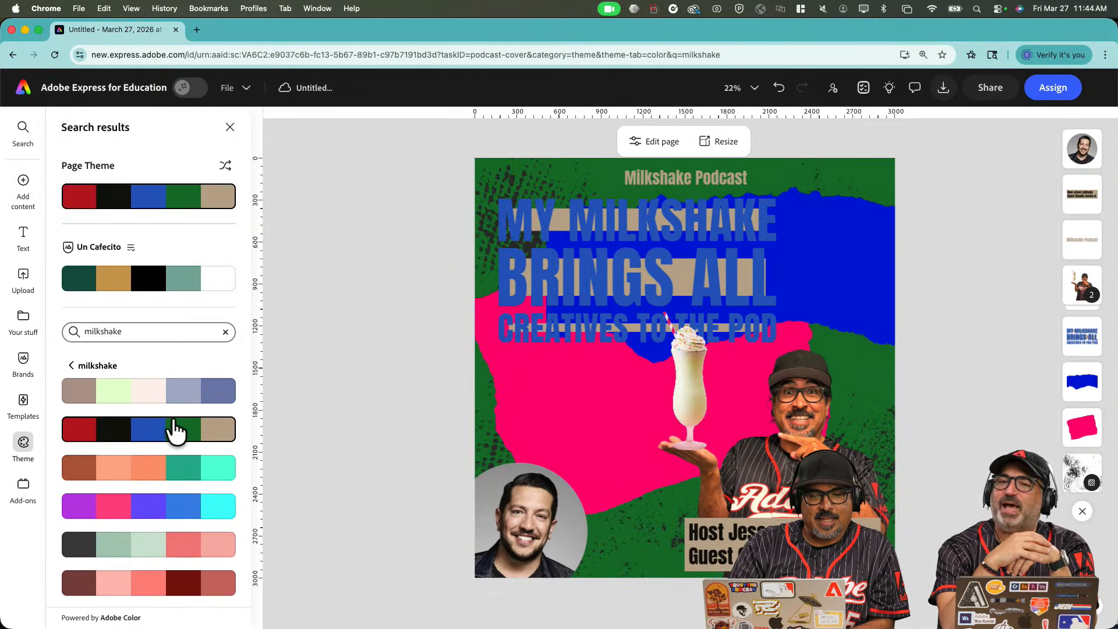
scroll(172, 442, "down", 4)
left_click(174, 434)
scroll(174, 436, "down", 4)
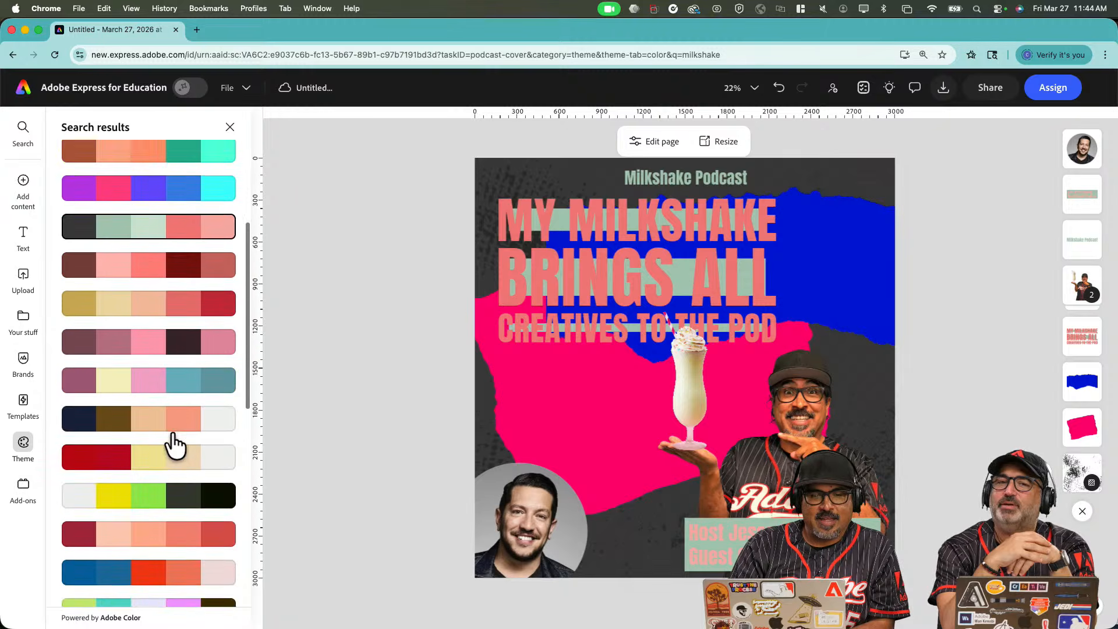
left_click(160, 477)
scroll(158, 478, "down", 5)
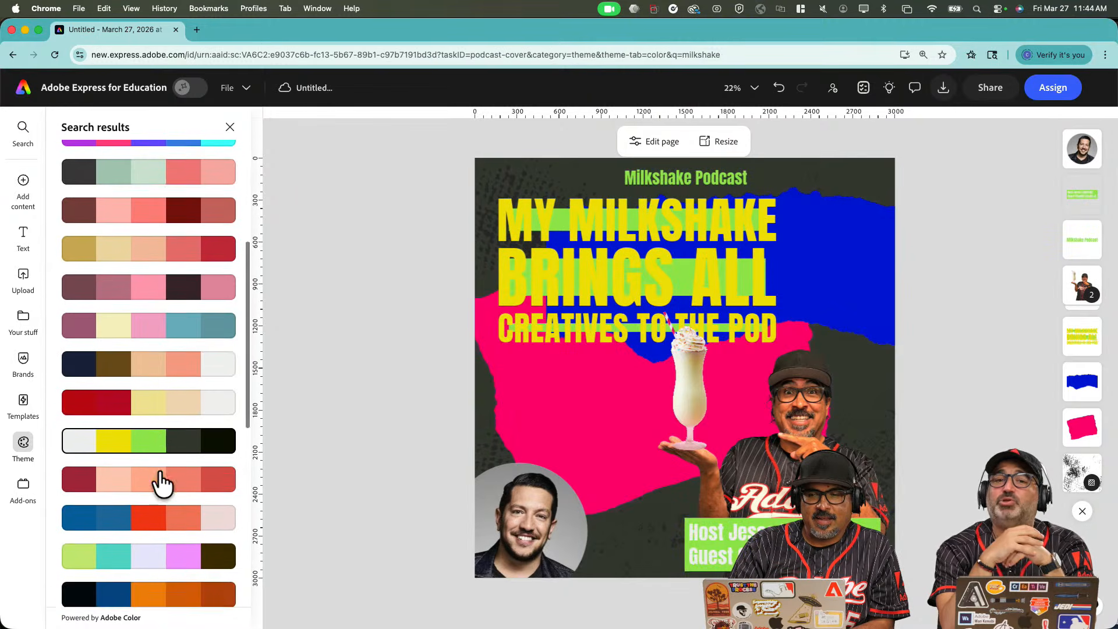
scroll(146, 411, "down", 2)
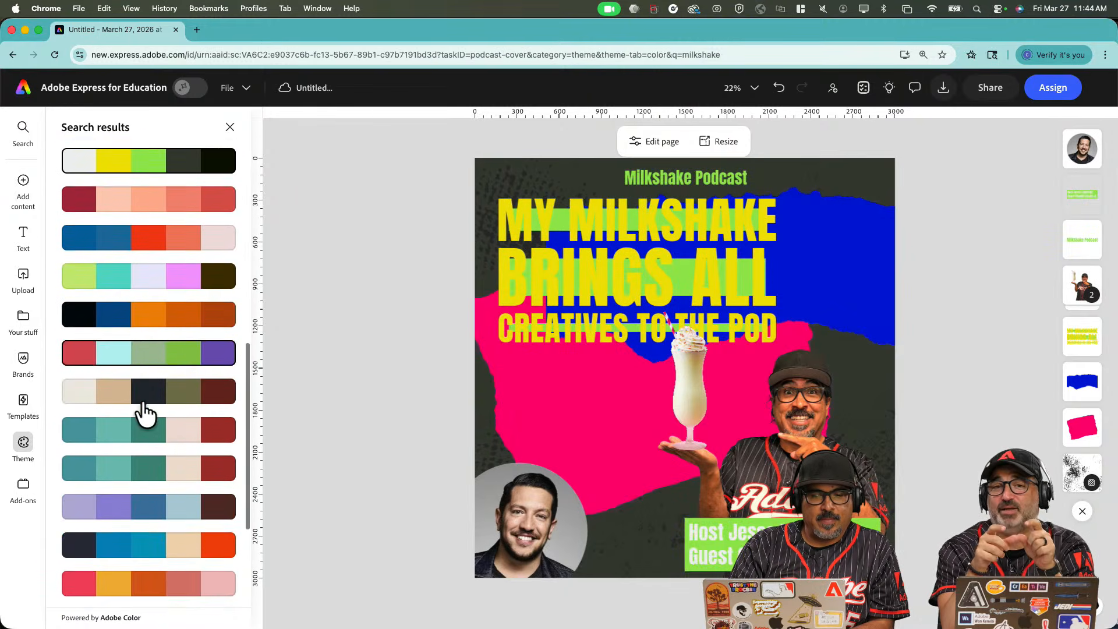
left_click(143, 332)
scroll(142, 343, "down", 3)
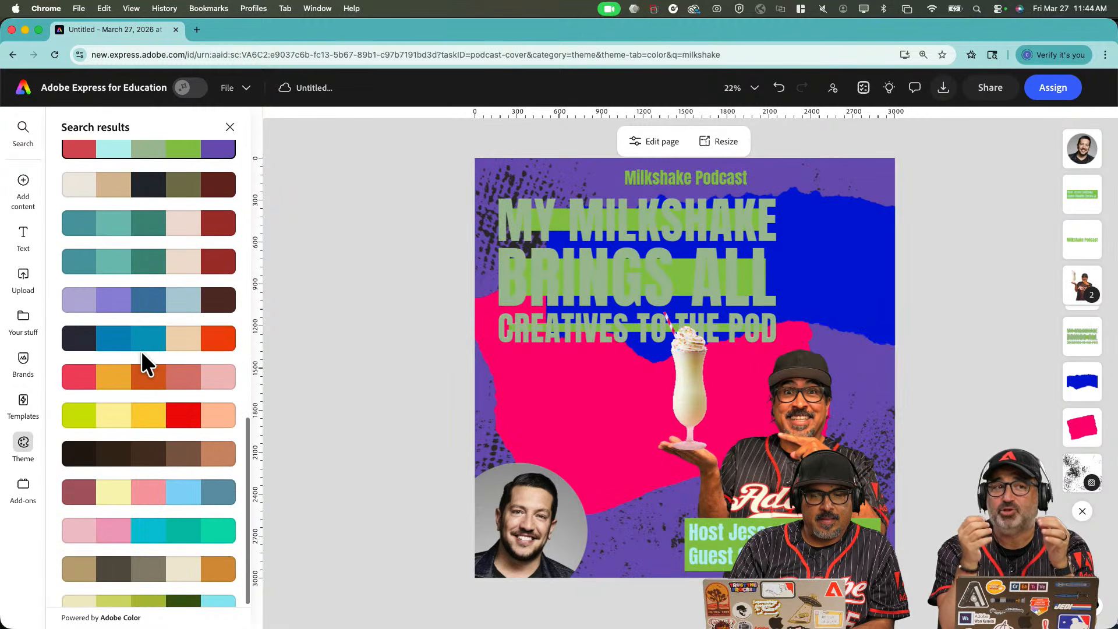
left_click(141, 345)
scroll(144, 348, "down", 1)
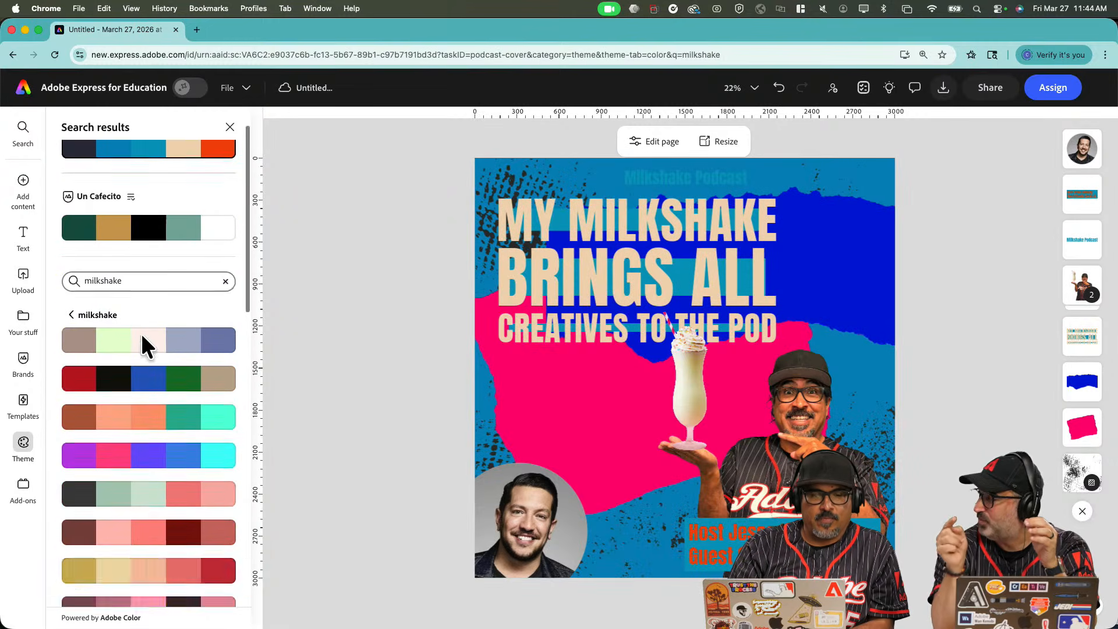
Shuffle the dark, blue and orange palette's colour assignment several times.
left_click(225, 167)
left_click(223, 169)
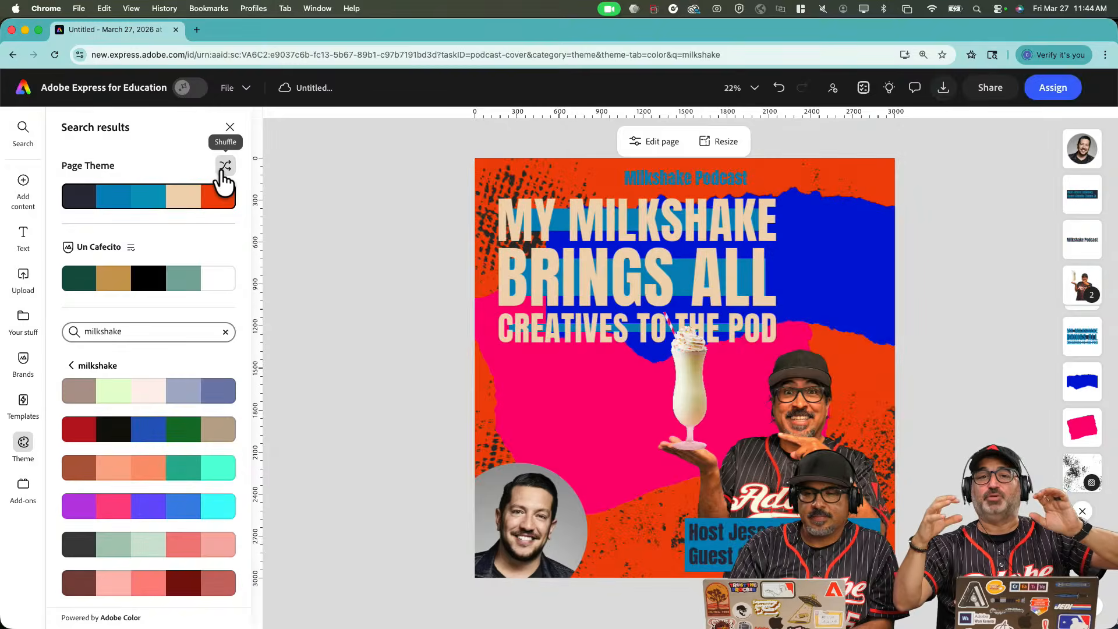
left_click(224, 169)
left_click(224, 169)
left_click(224, 169)
left_click(224, 169)
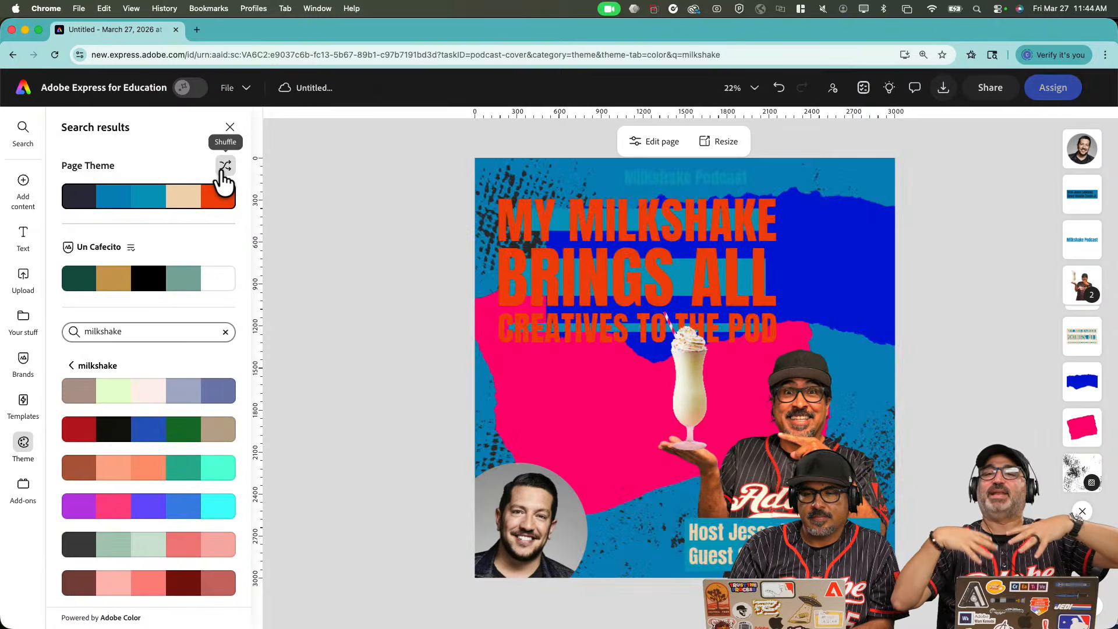
left_click(224, 169)
left_click(224, 169)
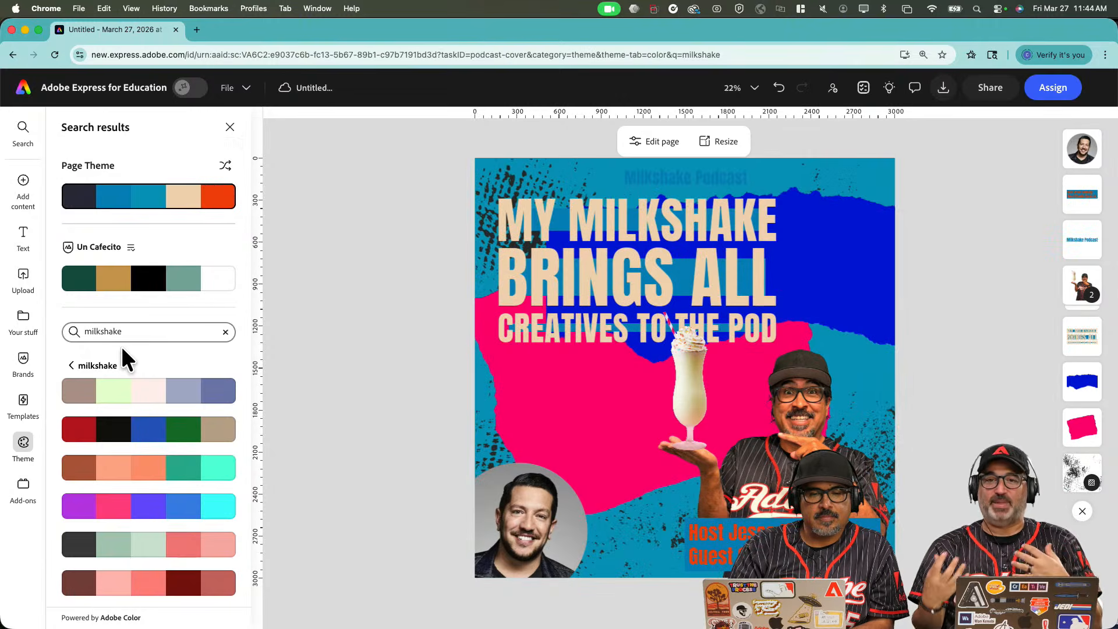
Apply the dark, mint and pink palette and shuffle it to a mint background.
scroll(143, 449, "down", 5)
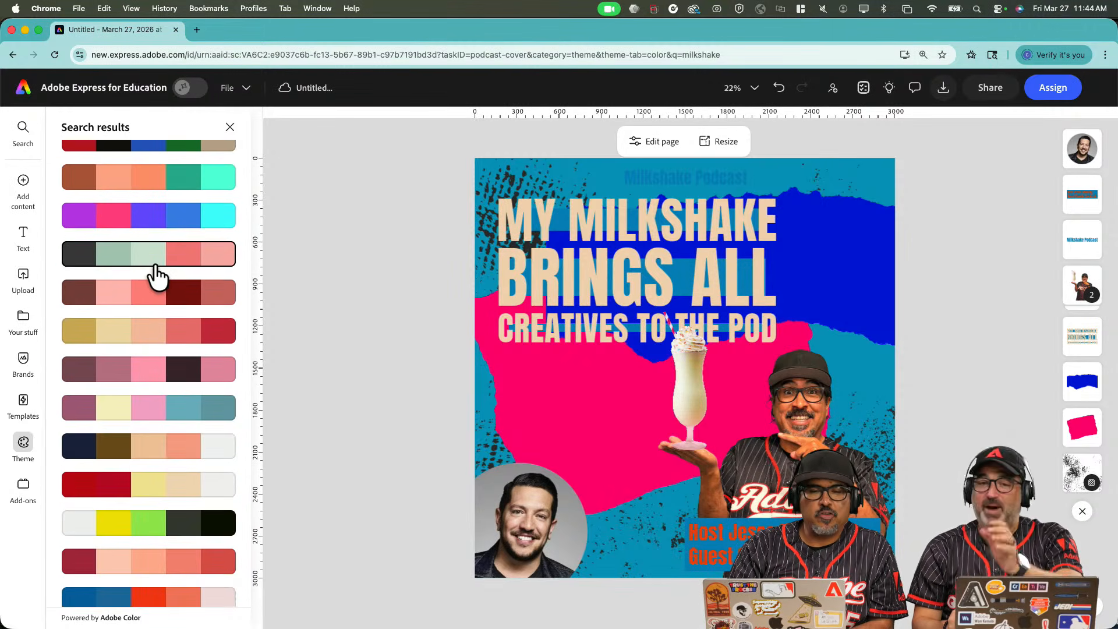
left_click(153, 259)
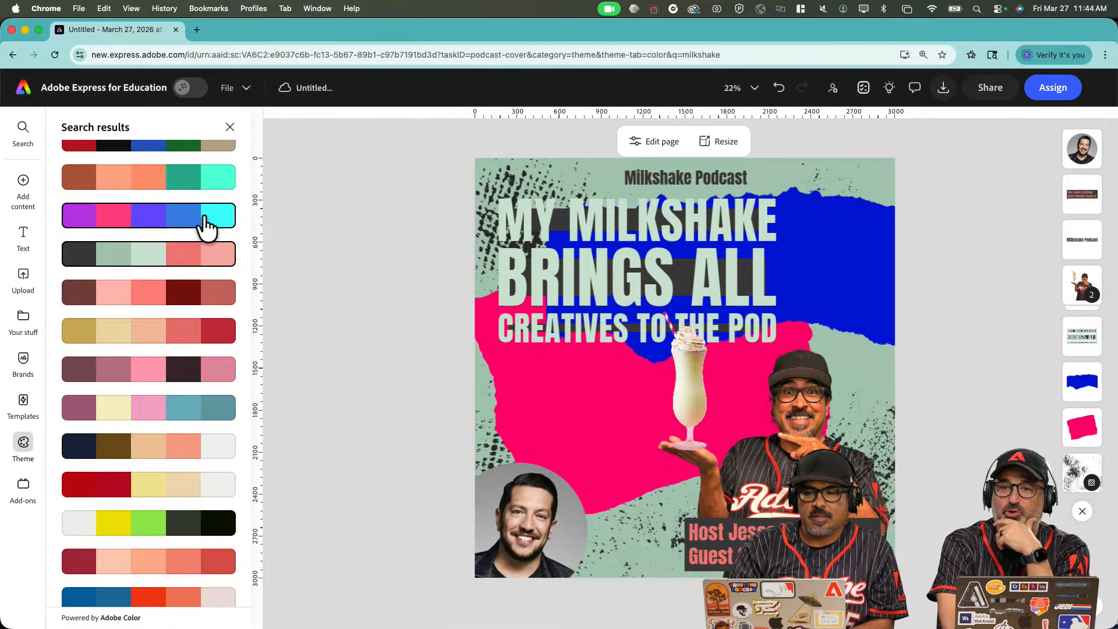
scroll(205, 224, "up", 5)
left_click(222, 171)
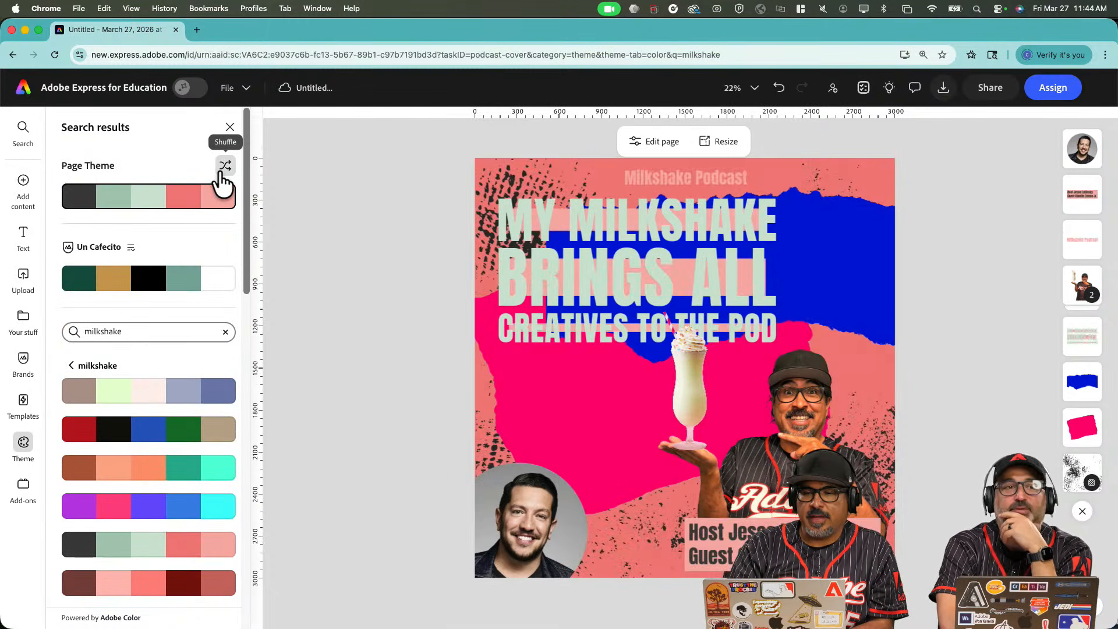
left_click(222, 172)
Set the MY MILKSHAKE headline's text colour to the dark green palette swatch.
left_click(379, 272)
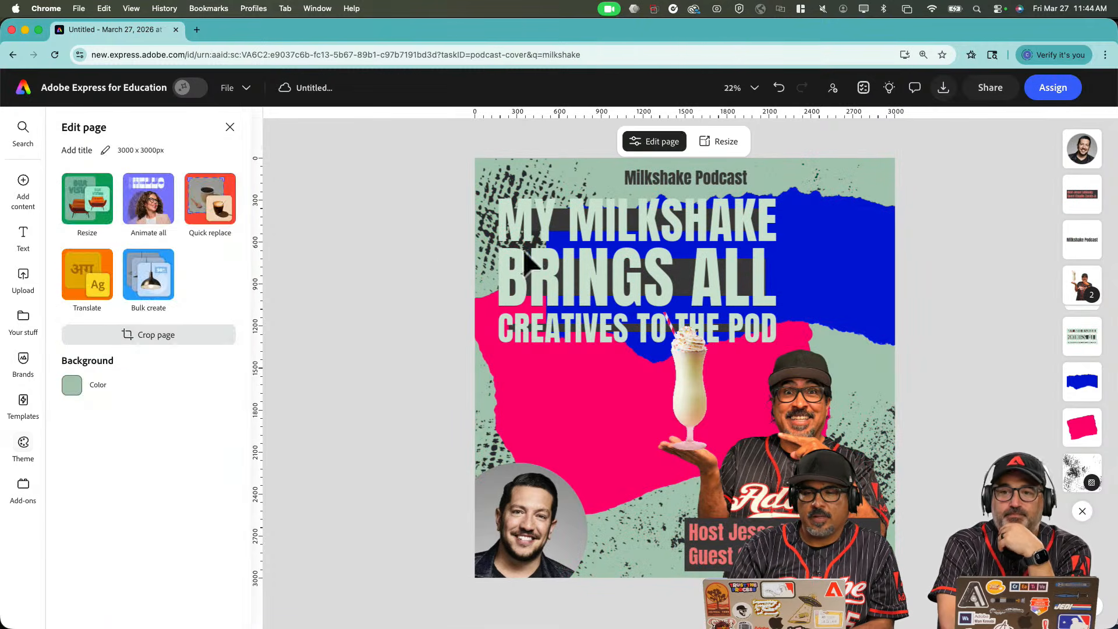
left_click(574, 259)
left_click(75, 389)
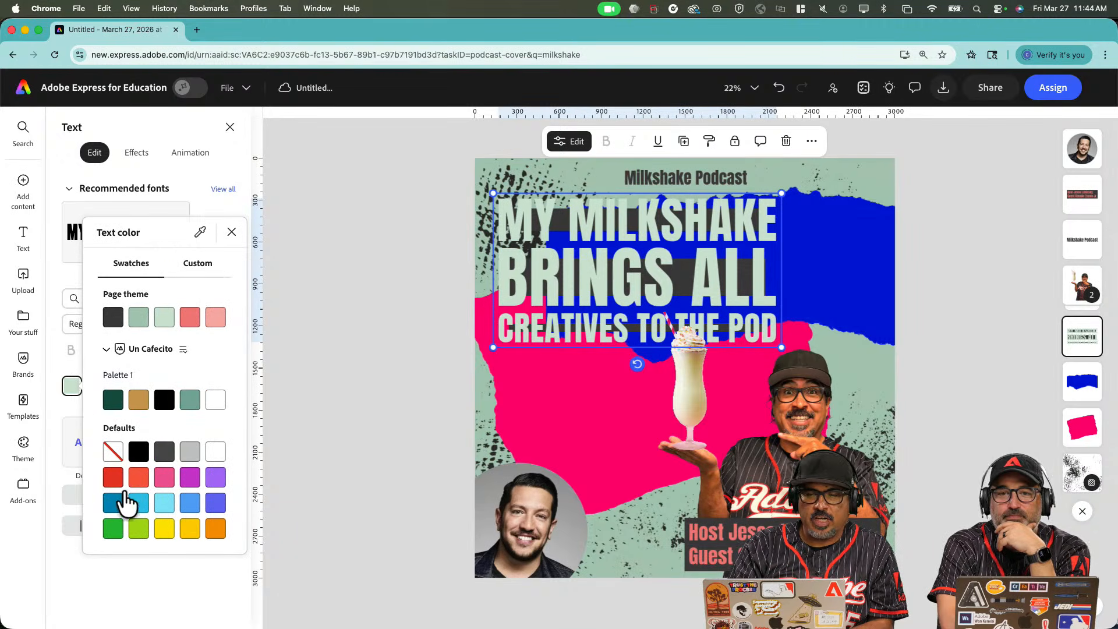
left_click(164, 402)
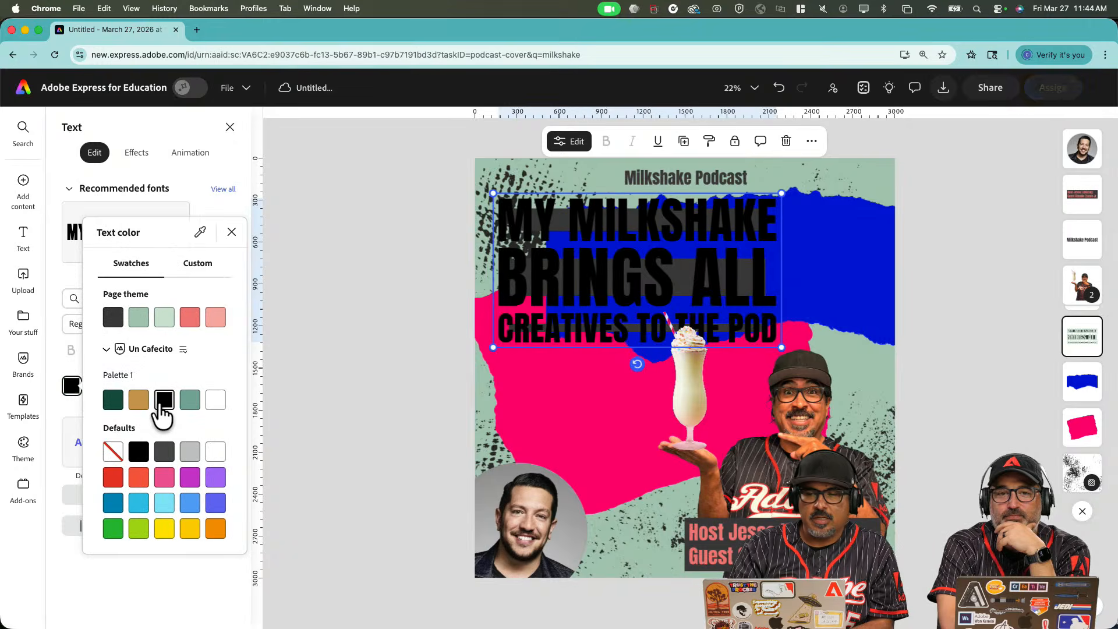
left_click(113, 402)
left_click(865, 272)
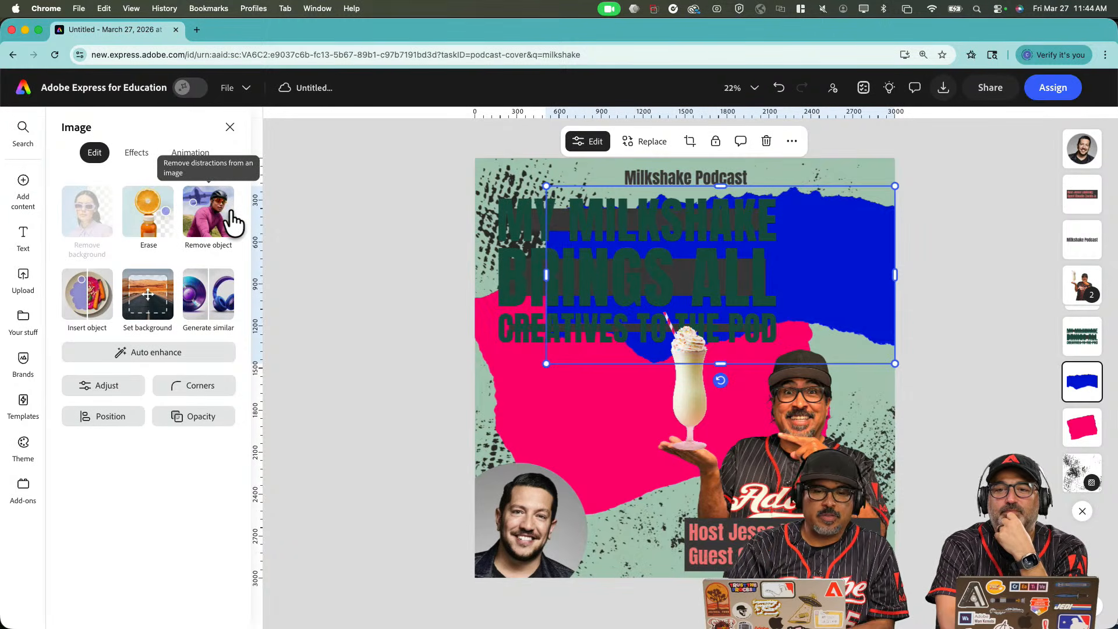
Try a Duotone tone with sage-green shadows on the blue torn shape, then undo it.
left_click(138, 153)
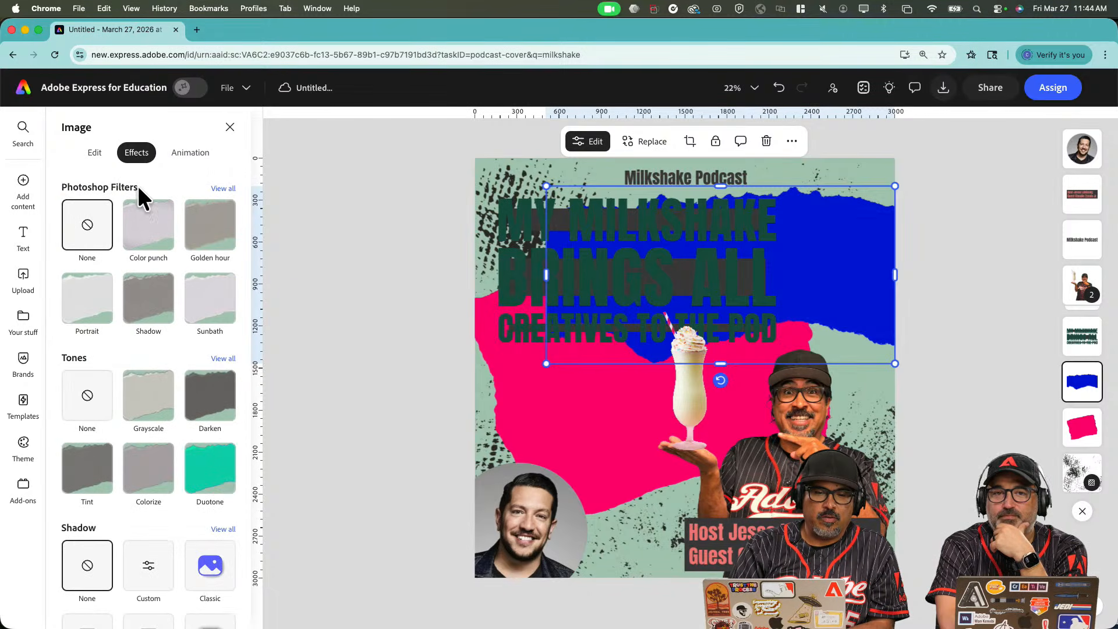
left_click(223, 359)
left_click(88, 385)
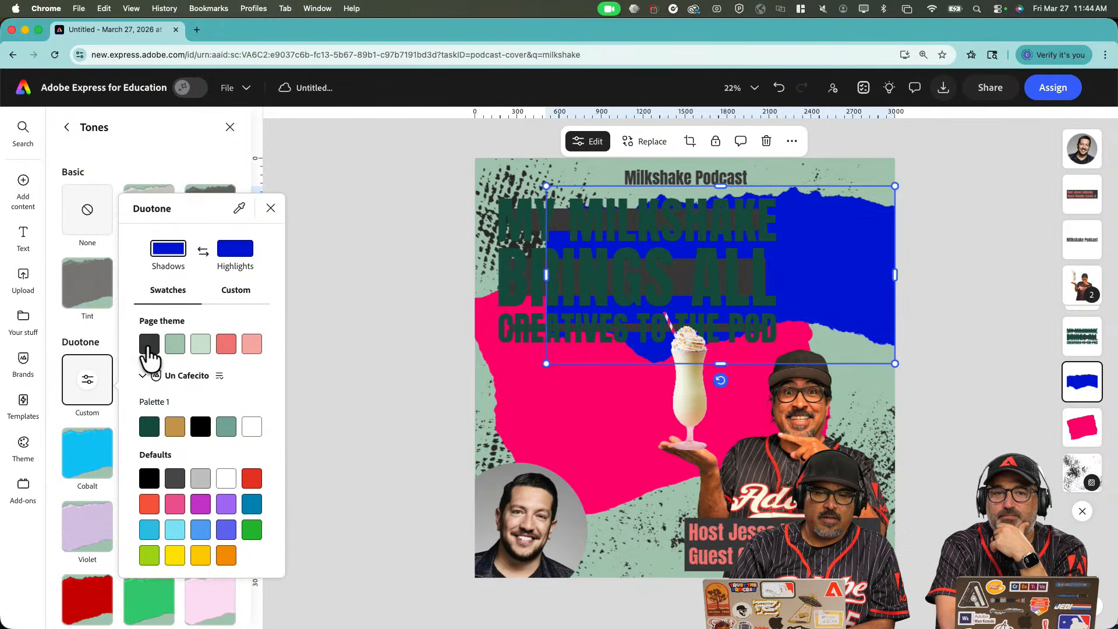
left_click(173, 345)
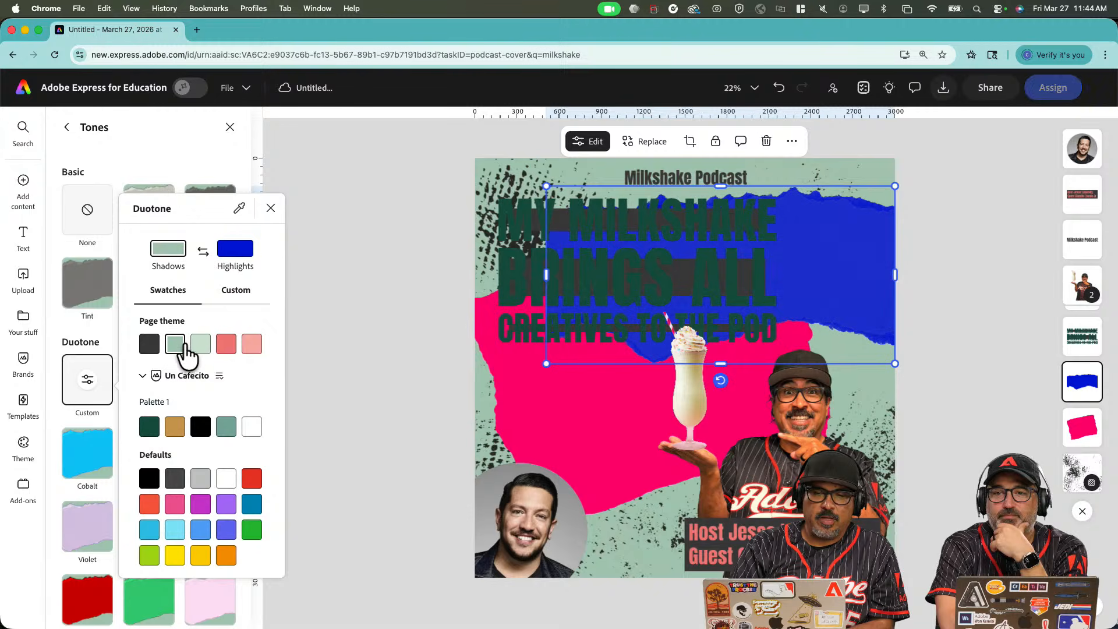
left_click(378, 315)
key("super+z")
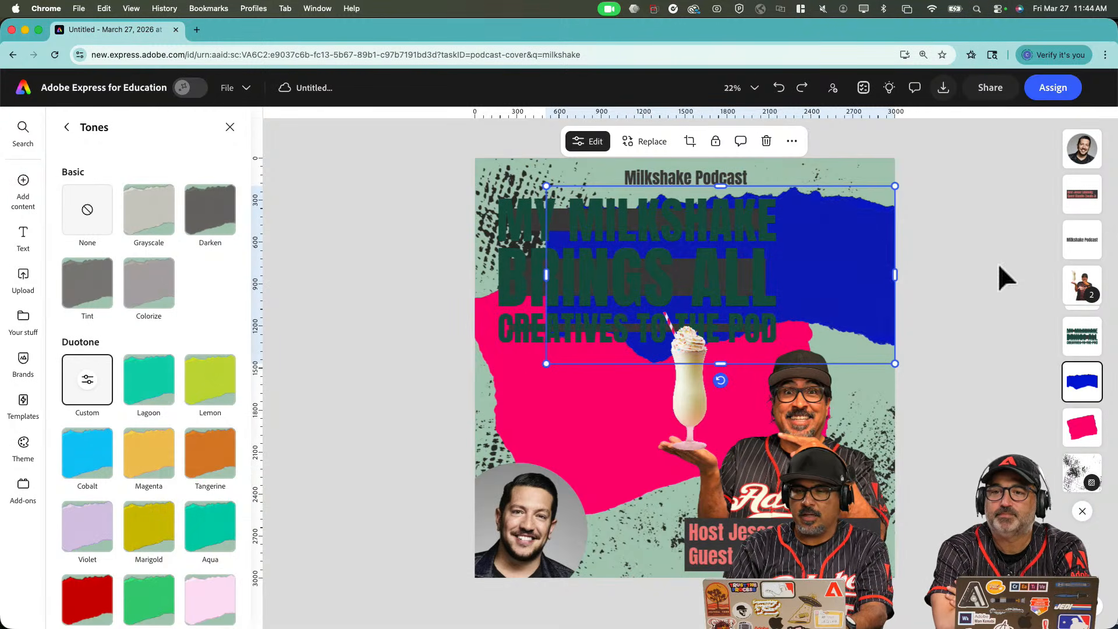
Try Darken, Tint and Colorize tones on the blue shape, settling on teal Duotone.
left_click(998, 263)
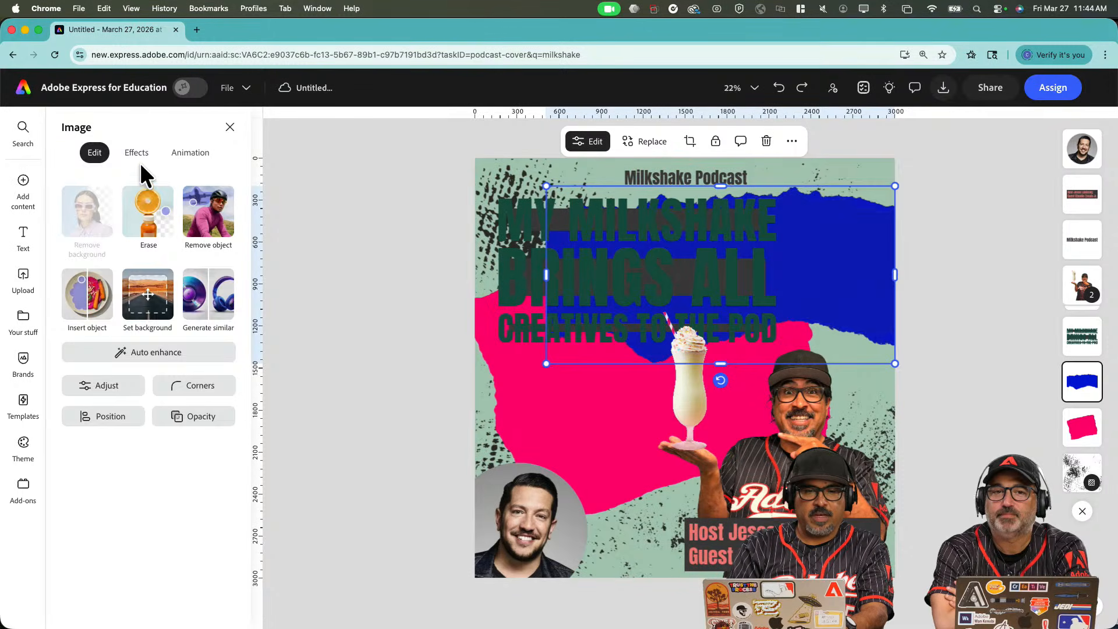
left_click(137, 157)
left_click(209, 395)
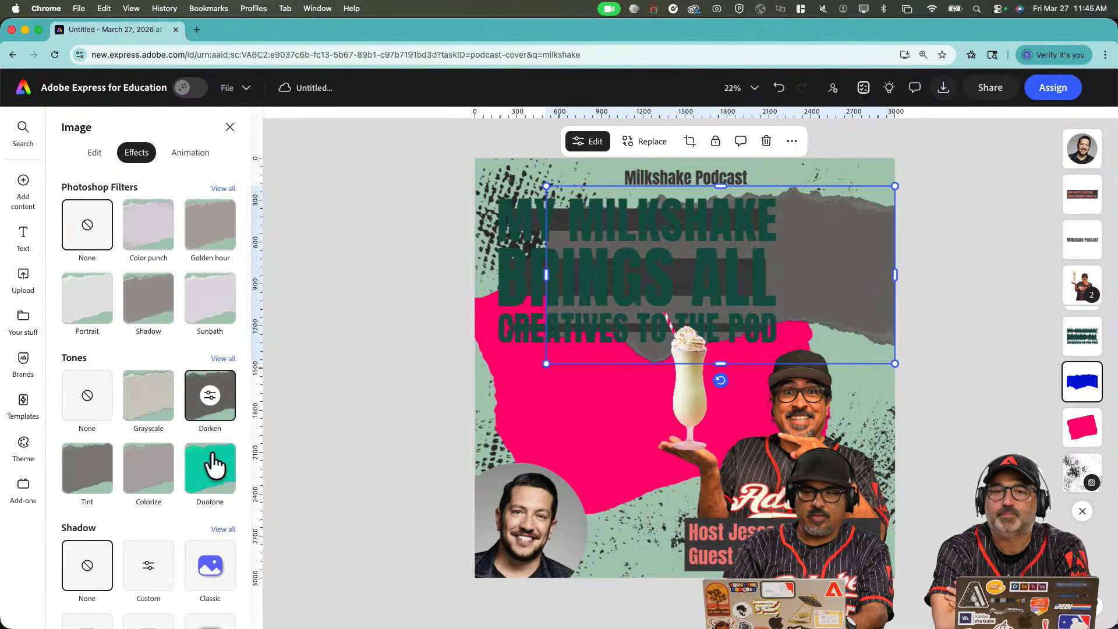
left_click(95, 482)
left_click(138, 481)
left_click(222, 475)
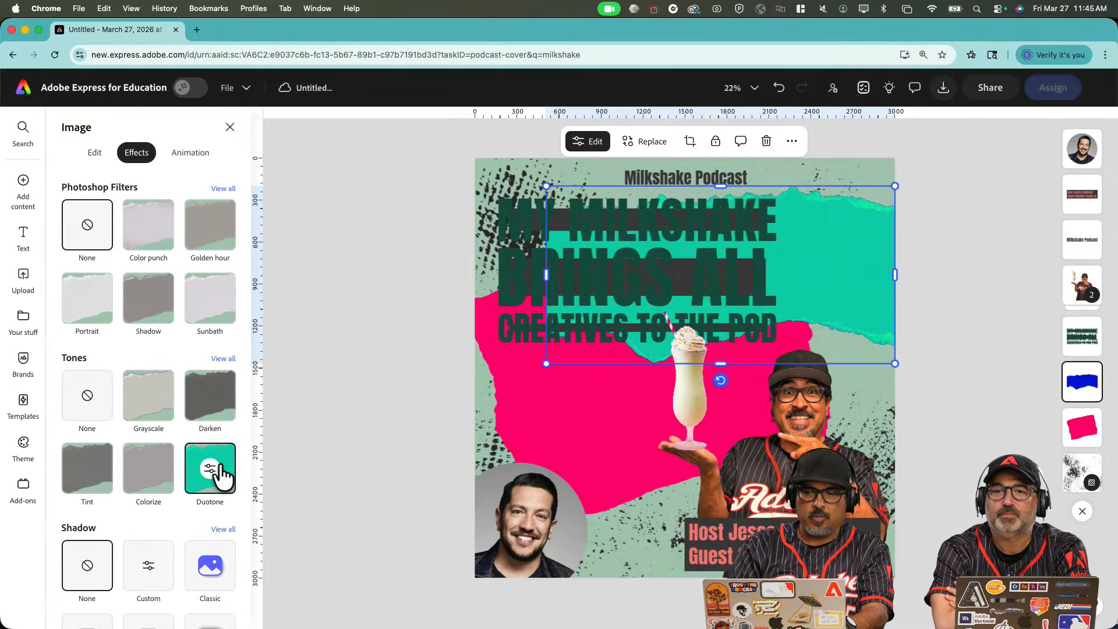
Apply the Darken tone to the pink torn shape to turn it grey.
left_click(614, 463)
left_click(223, 401)
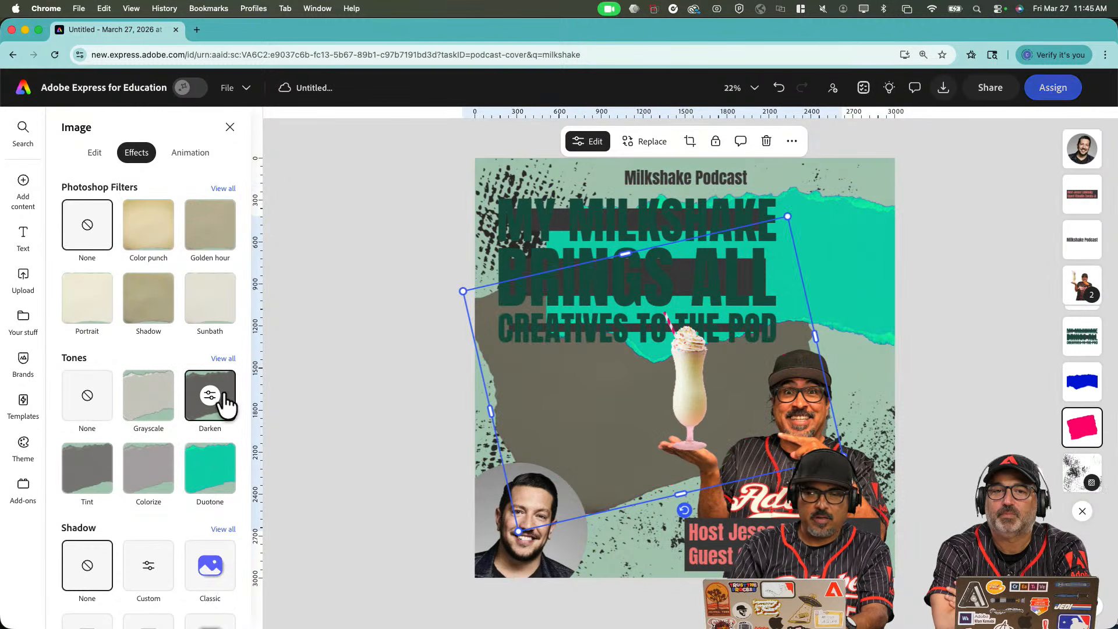
left_click(344, 287)
left_click(532, 210)
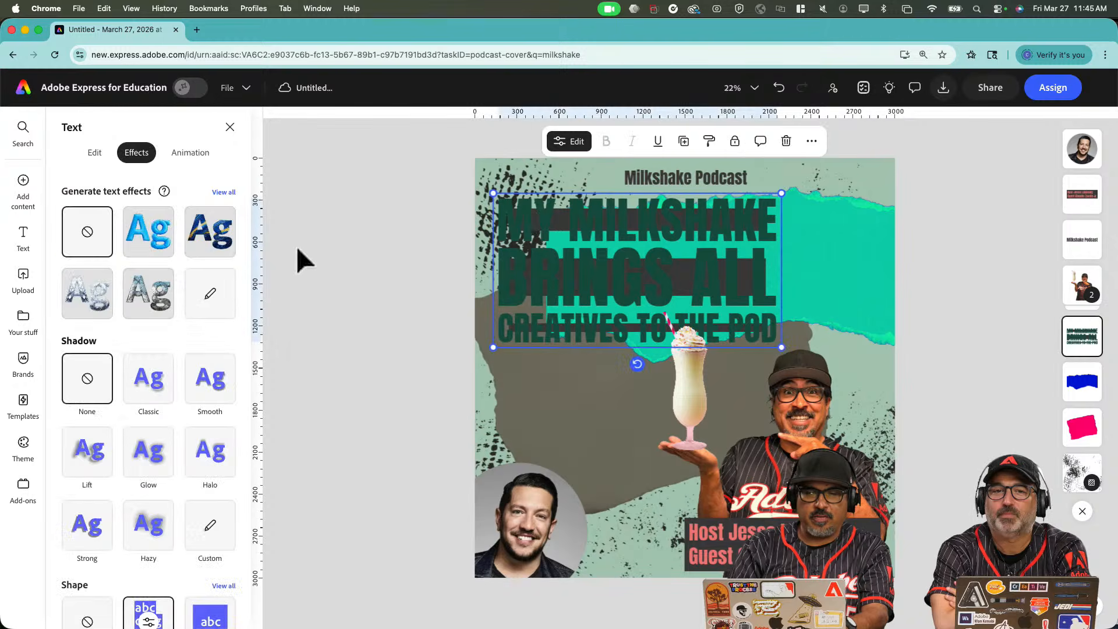
Make the title text white using the Palette 1 swatch.
left_click(94, 153)
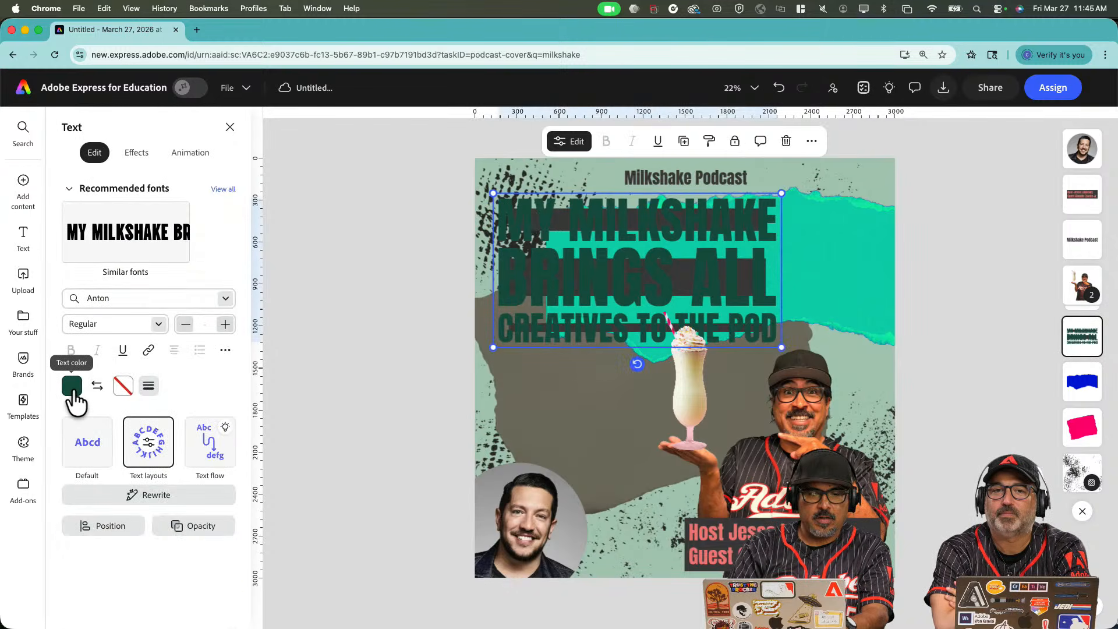
left_click(72, 385)
left_click(216, 399)
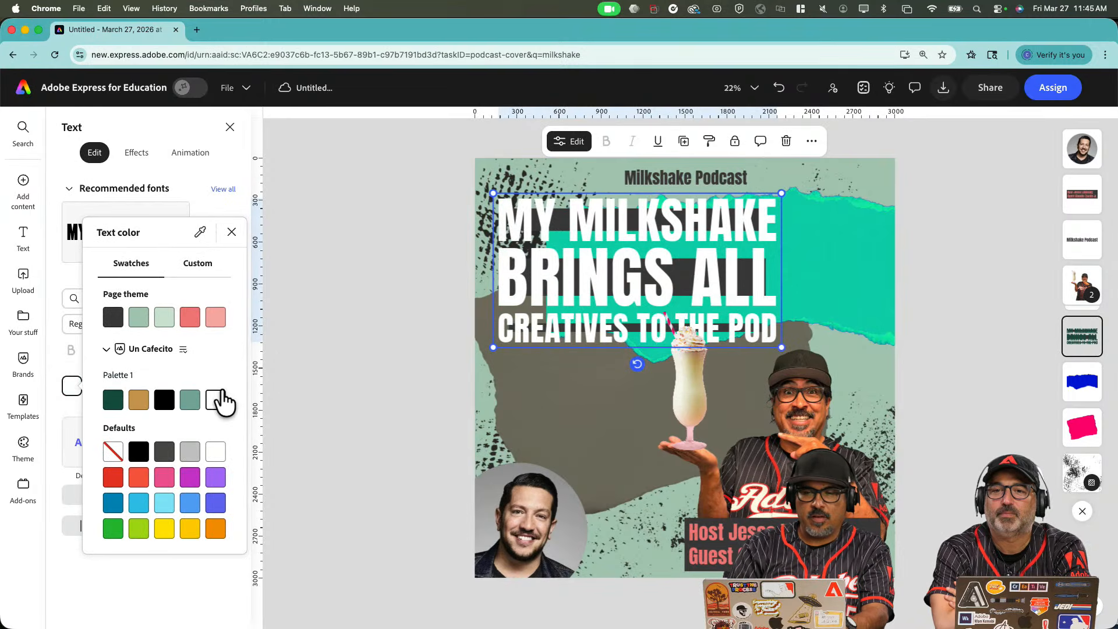
left_click(404, 318)
Download the page as a 3000×3000 PNG.
left_click(379, 339)
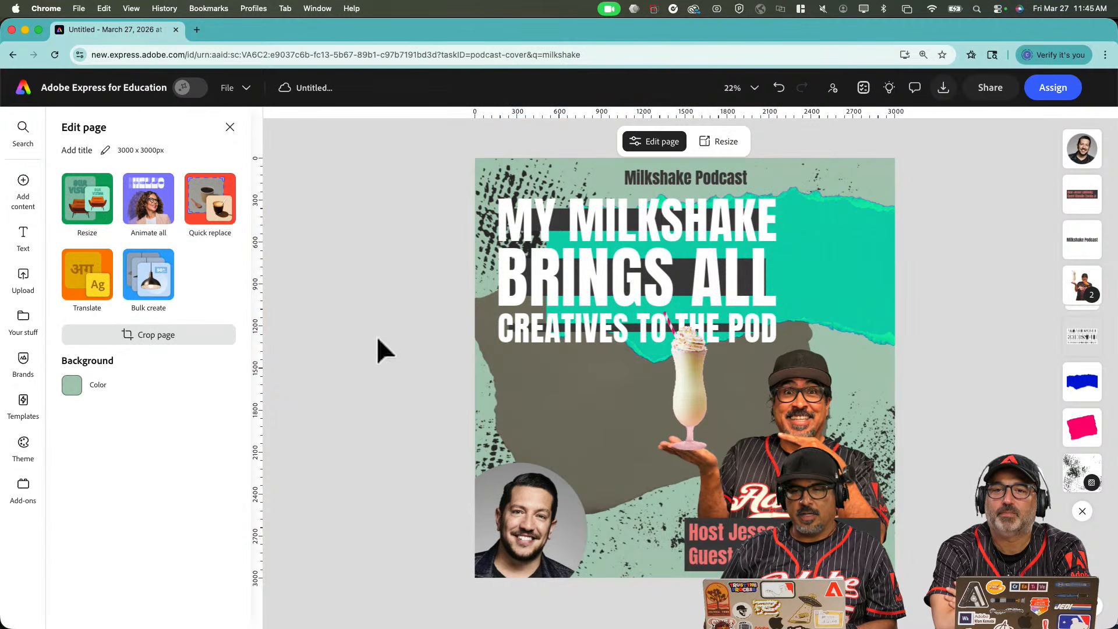
left_click(945, 89)
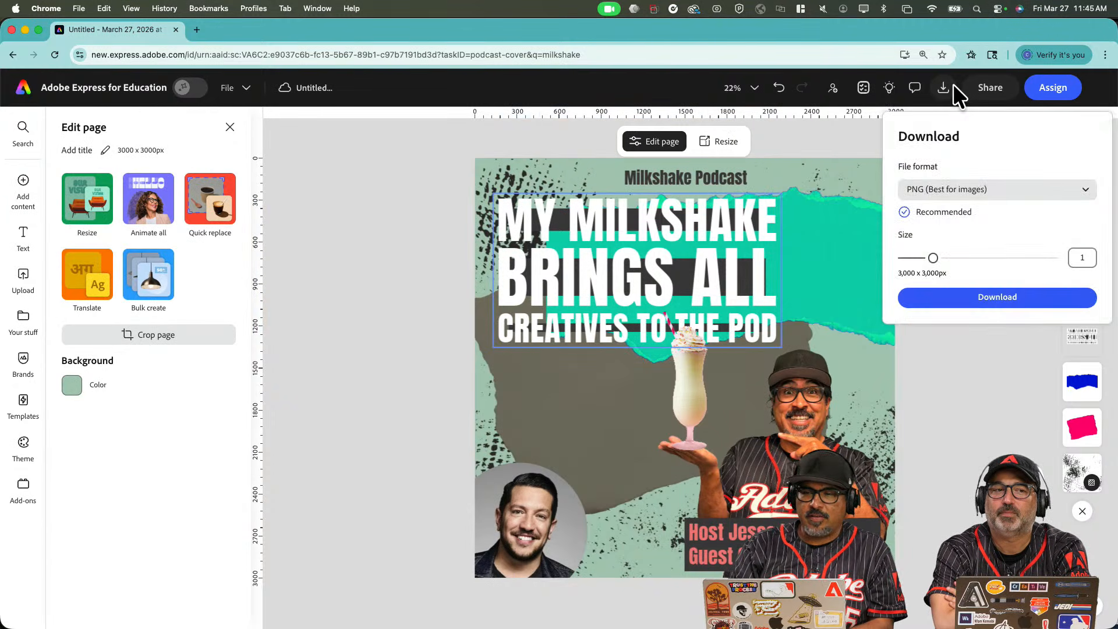
left_click(949, 296)
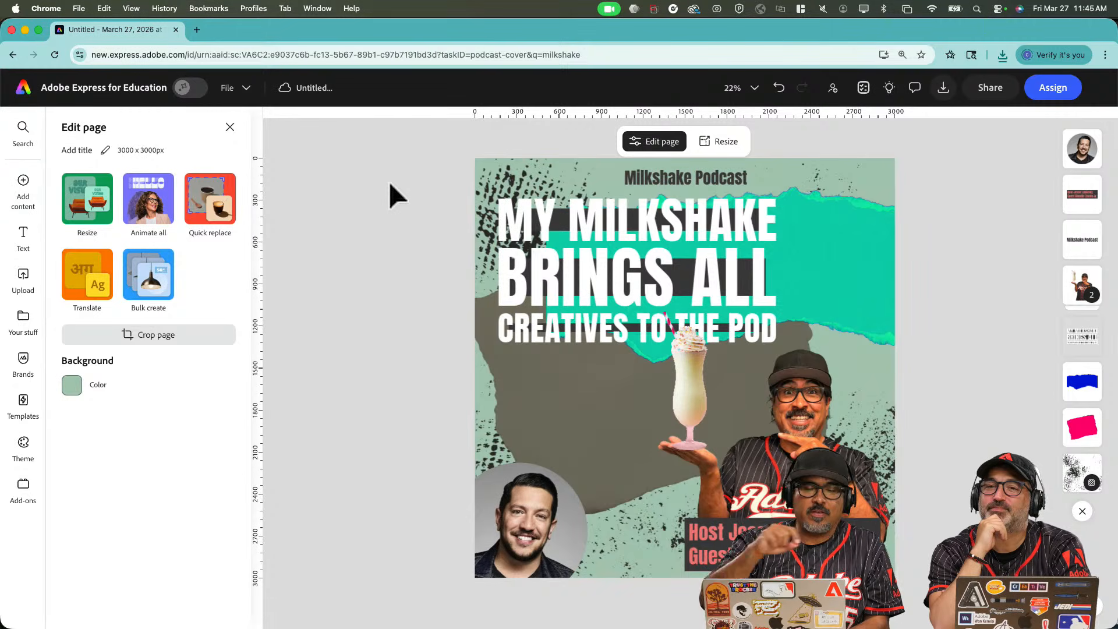
Search the Adobe Express assets for milkshake.
left_click(25, 133)
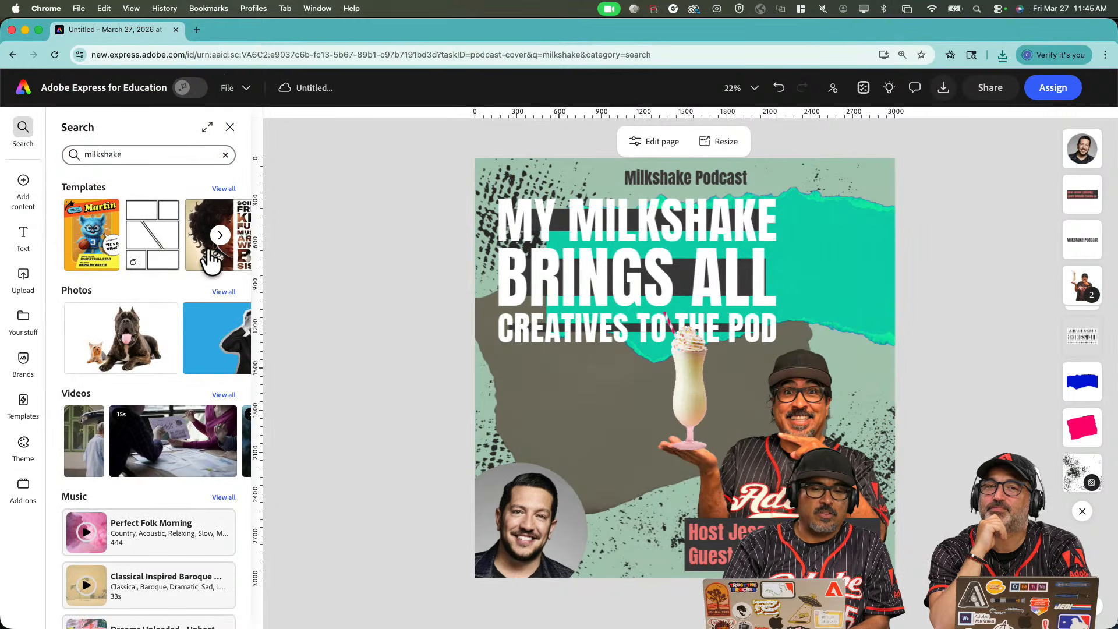
left_click(138, 155)
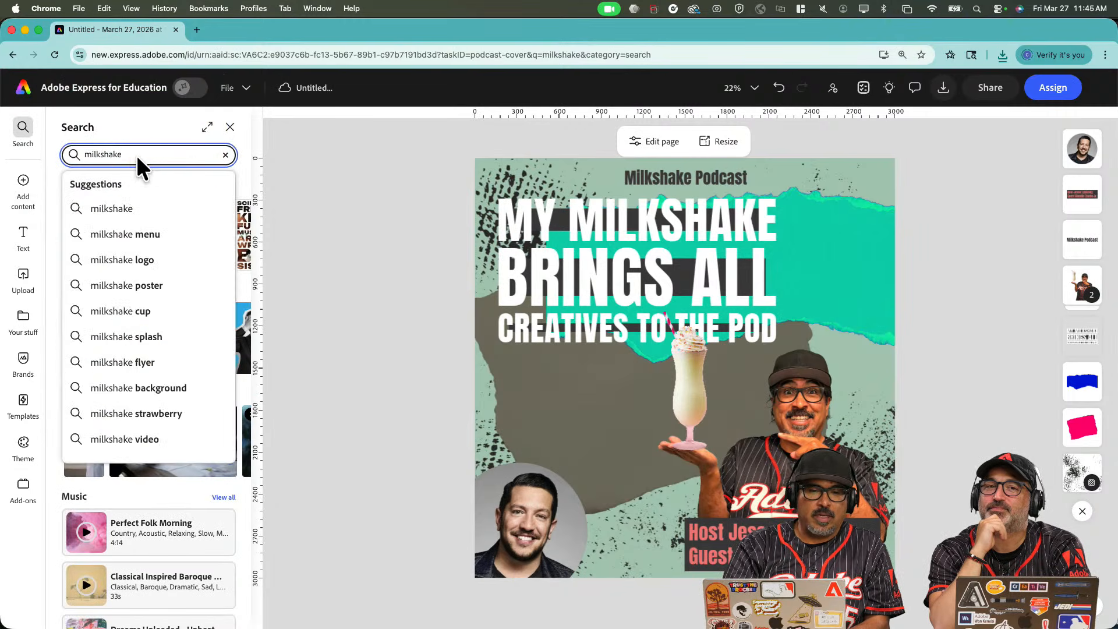
left_click(129, 209)
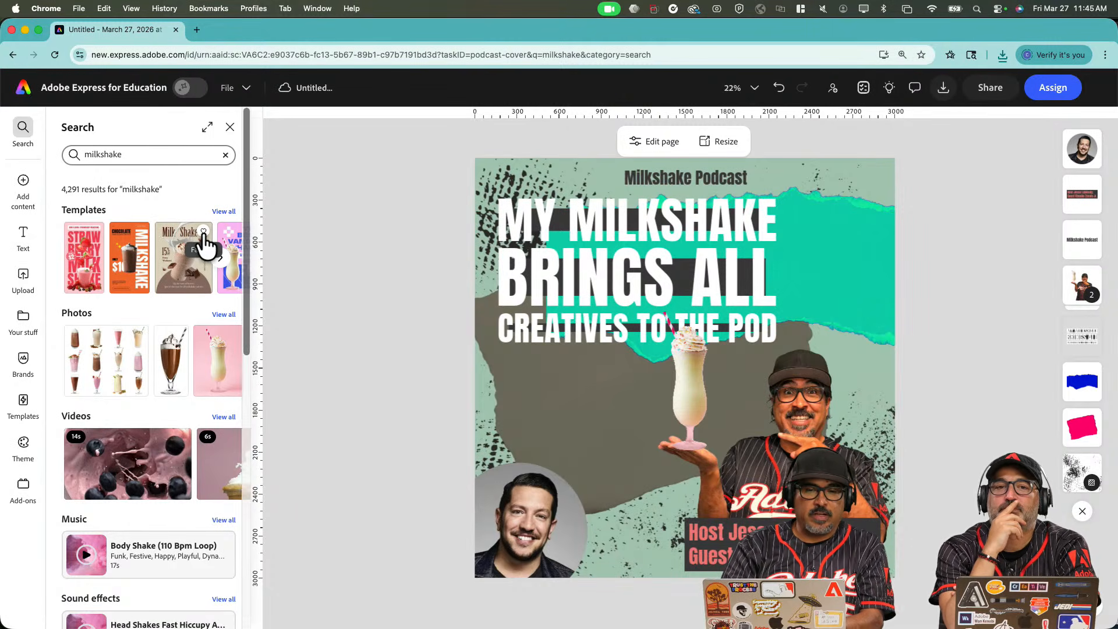
Browse the milkshake template, photo and video results, then go to Your stuff.
scroll(204, 247, "up", 5)
scroll(204, 244, "up", 2)
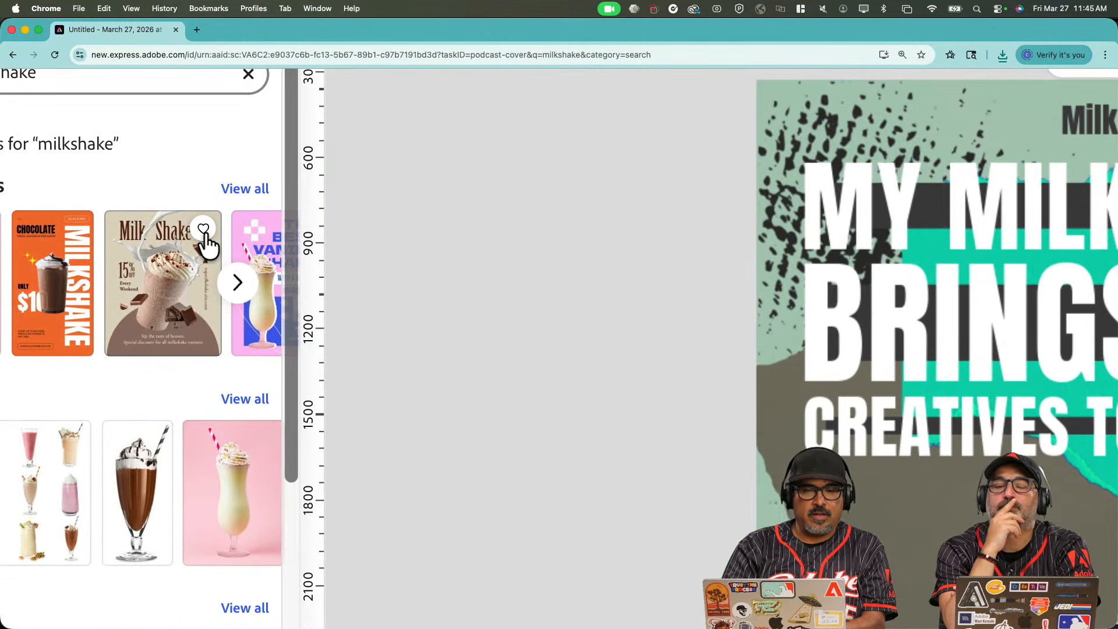
scroll(179, 469, "down", 2)
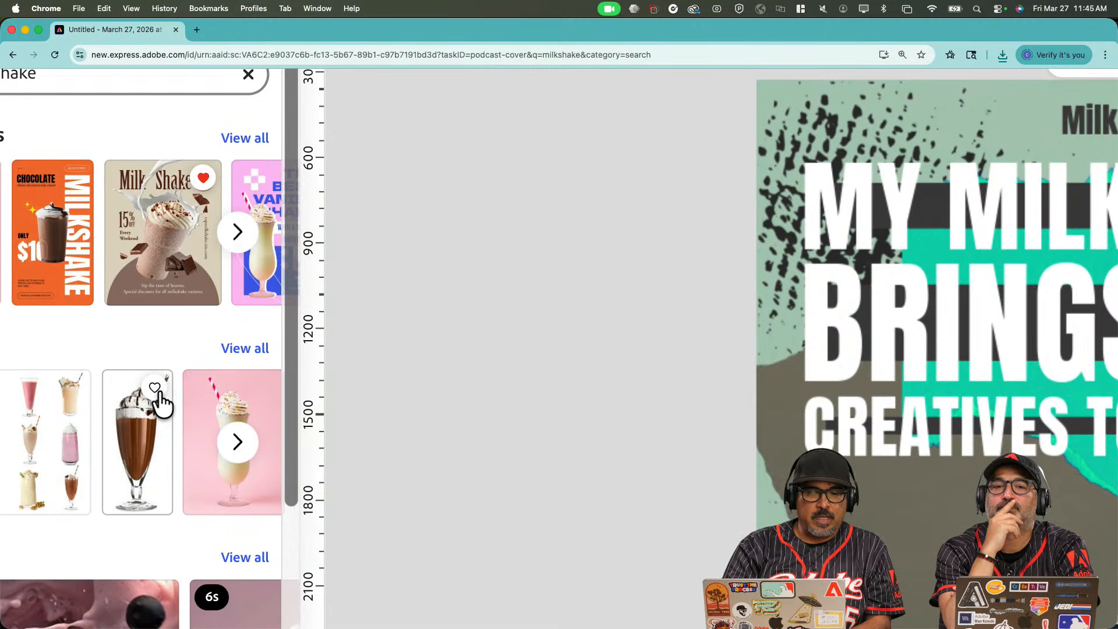
scroll(158, 402, "down", 5)
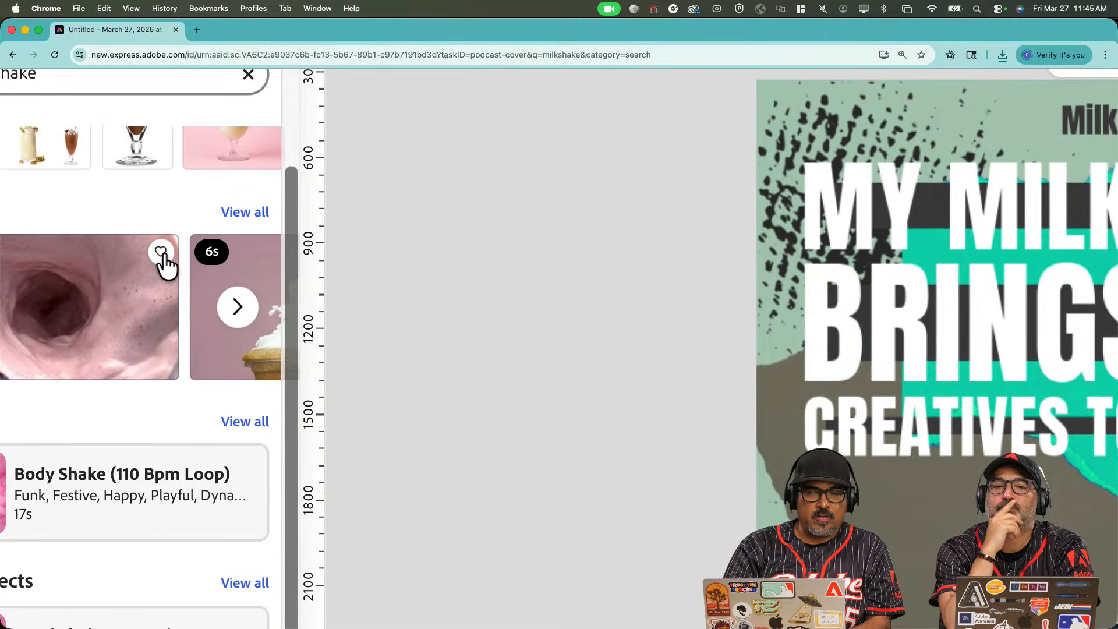
scroll(211, 217, "down", 3)
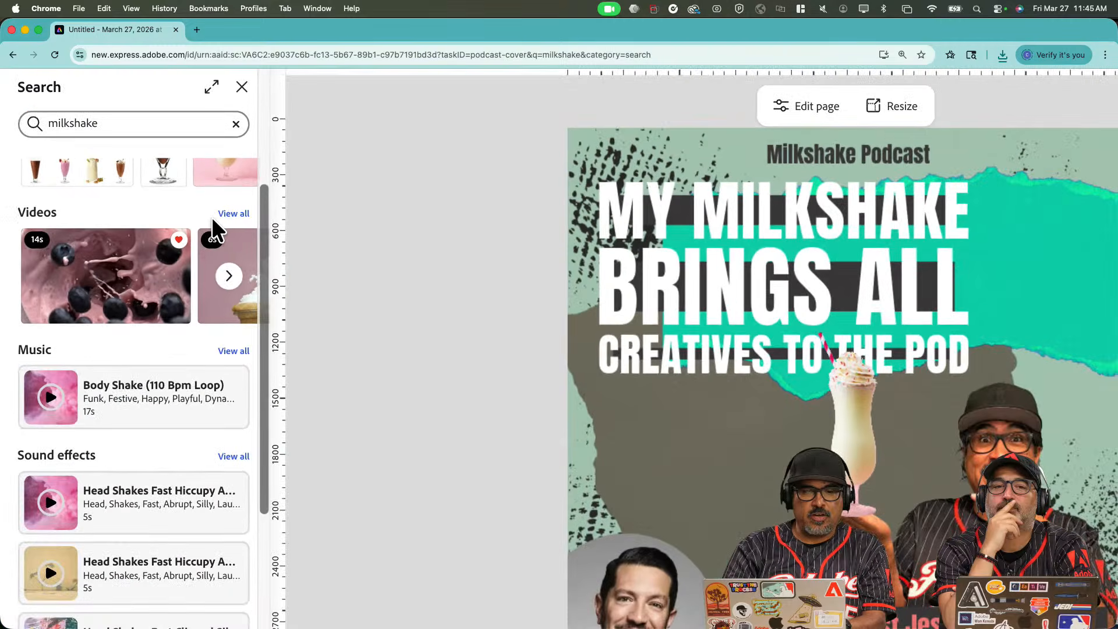
scroll(212, 217, "down", 3)
scroll(211, 217, "up", 5)
scroll(212, 217, "down", 2)
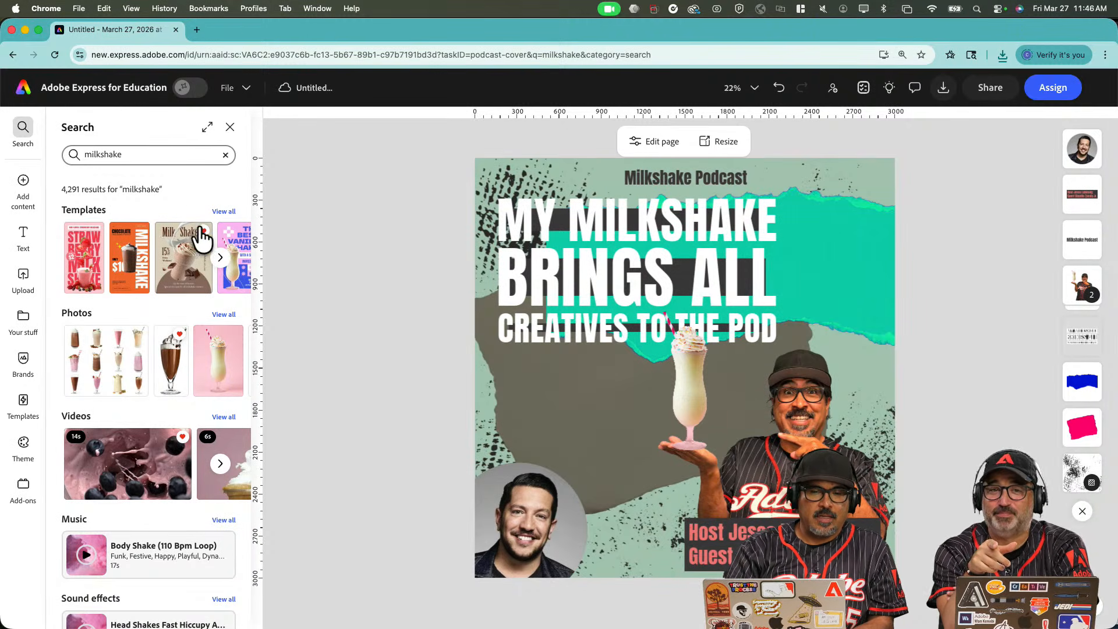
left_click(23, 317)
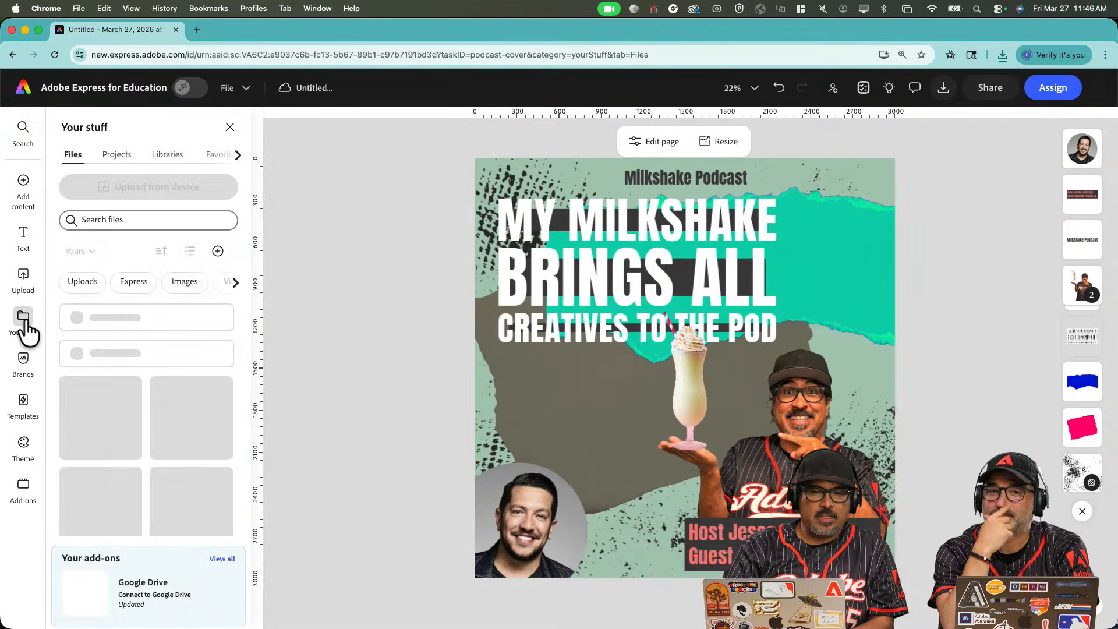
View the favourited milkshake assets in Your stuff, then return to the home page.
left_click(240, 155)
left_click(204, 158)
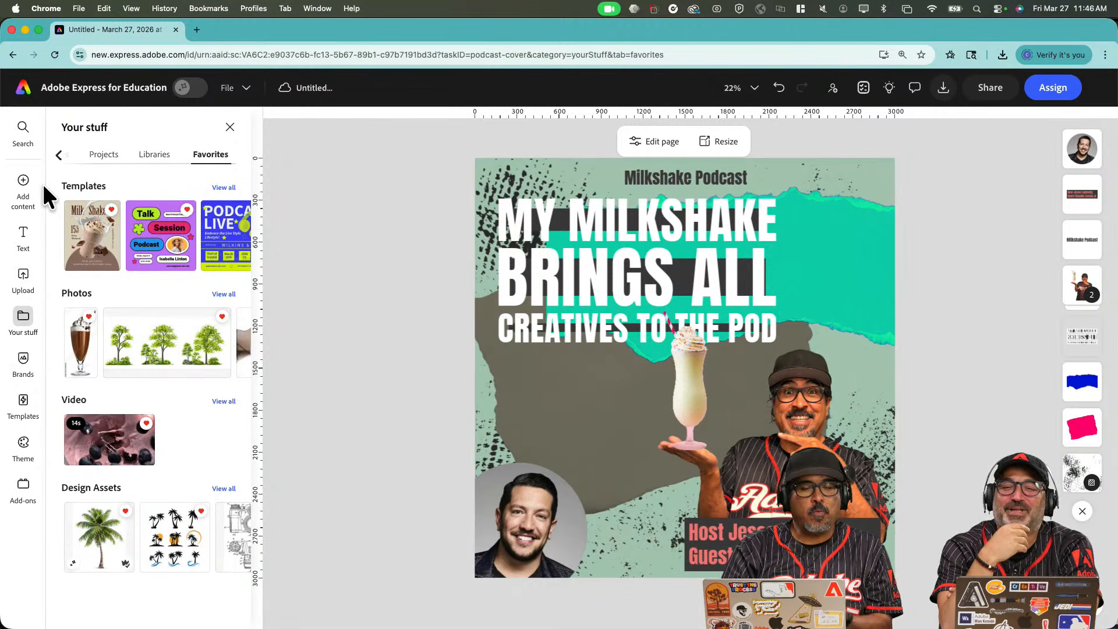
left_click(22, 91)
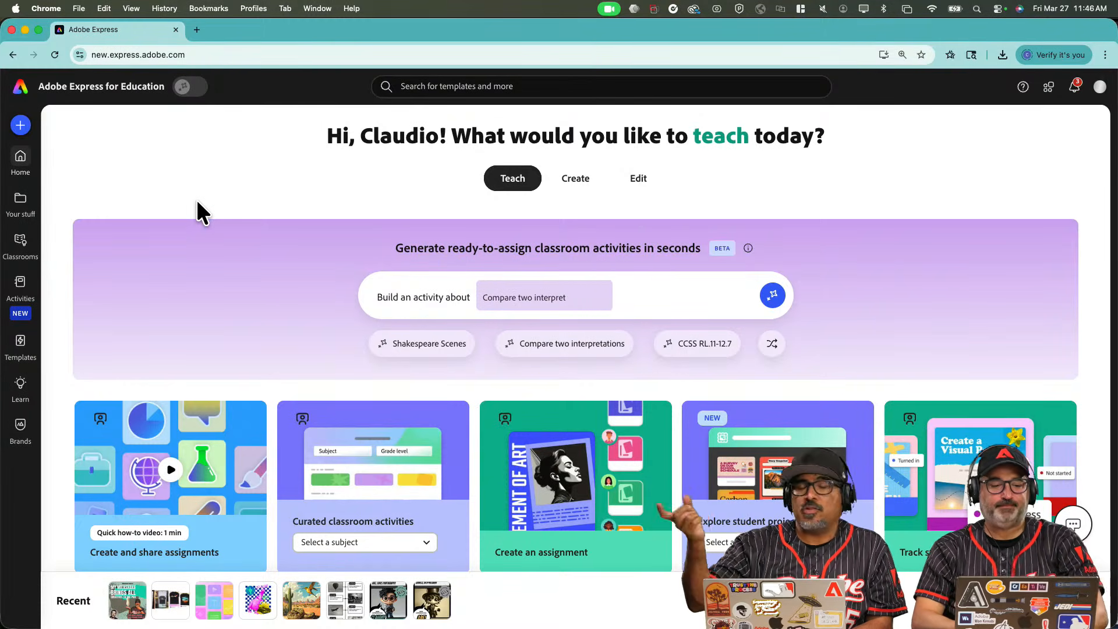
Browse the favourited templates, photos and video on the Favorites page.
left_click(24, 205)
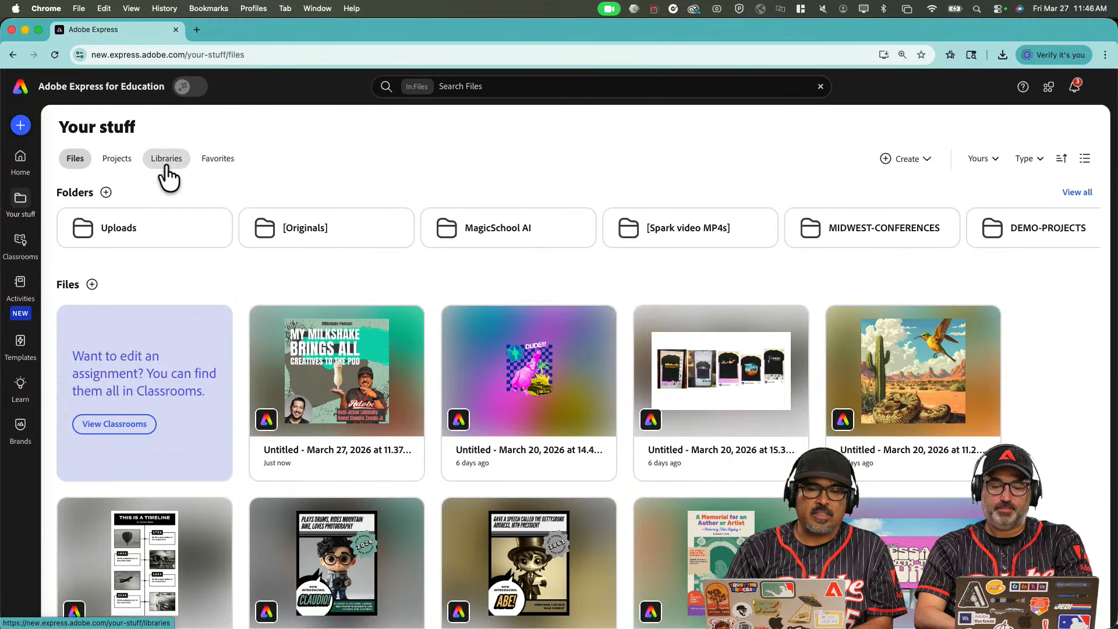
left_click(213, 163)
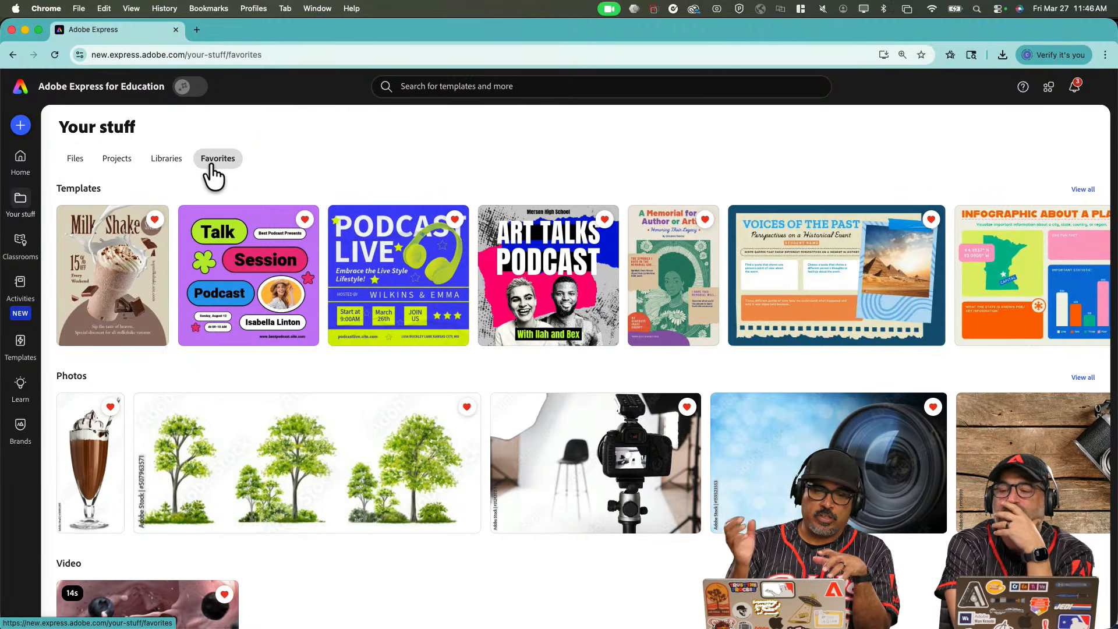
scroll(746, 300, "right", 2)
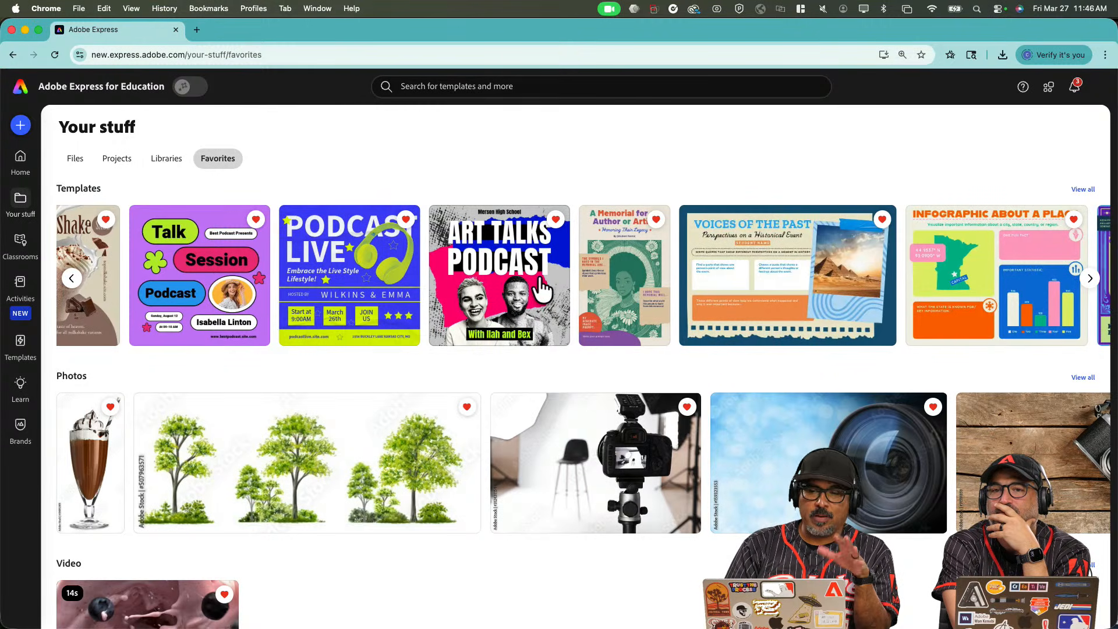
scroll(753, 462, "right", 2)
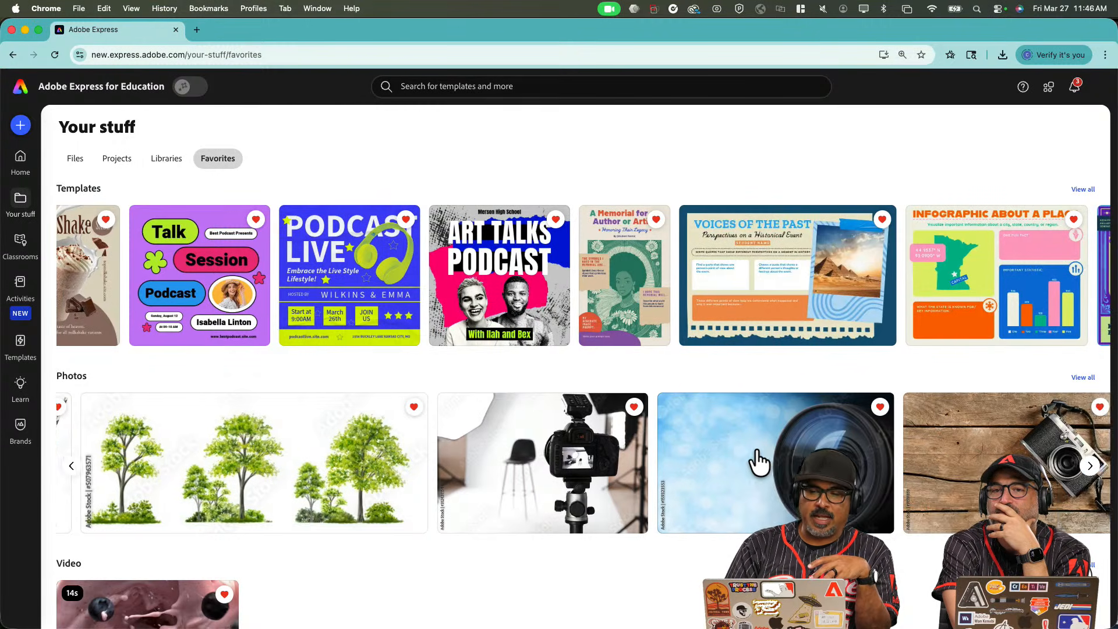
scroll(758, 462, "left", 2)
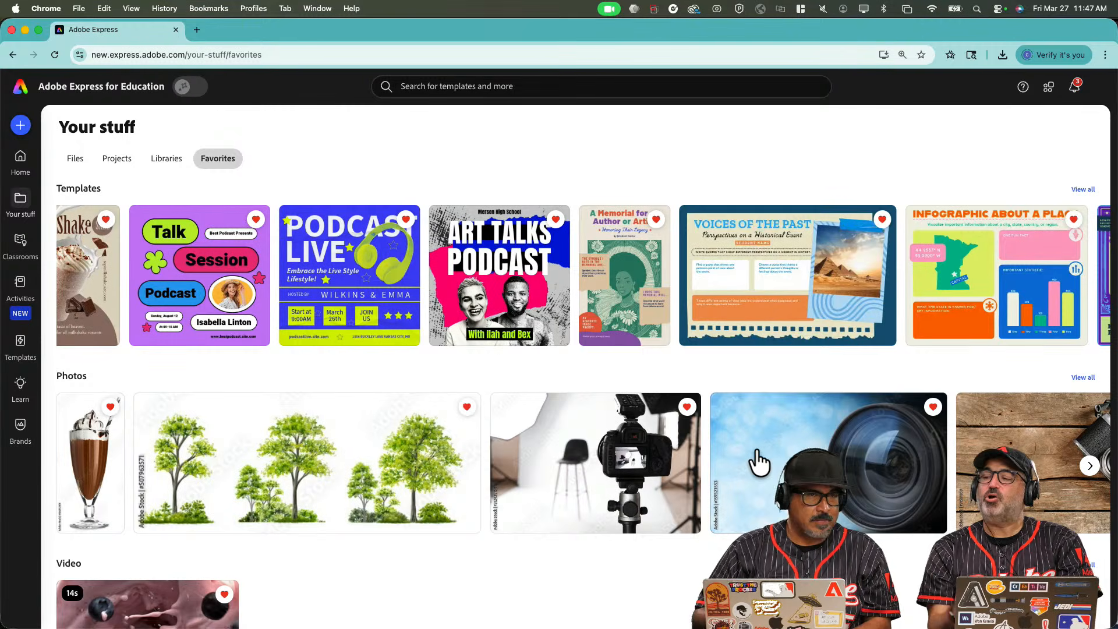
Reopen the Milkshake Podcast design from your saved files.
left_click(21, 174)
left_click(20, 198)
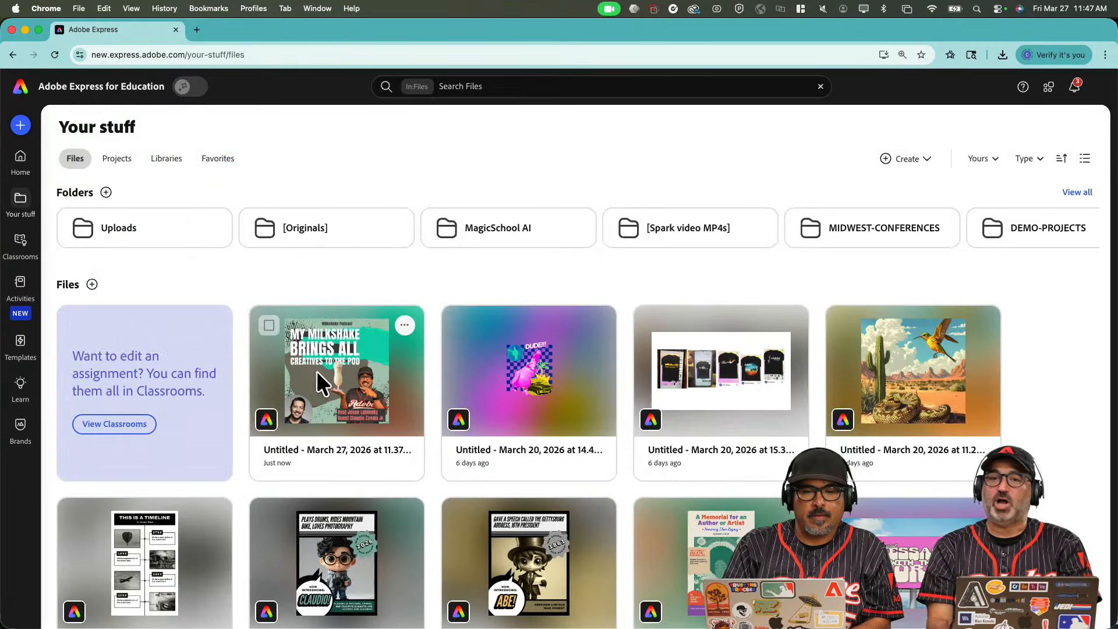
left_click(317, 373)
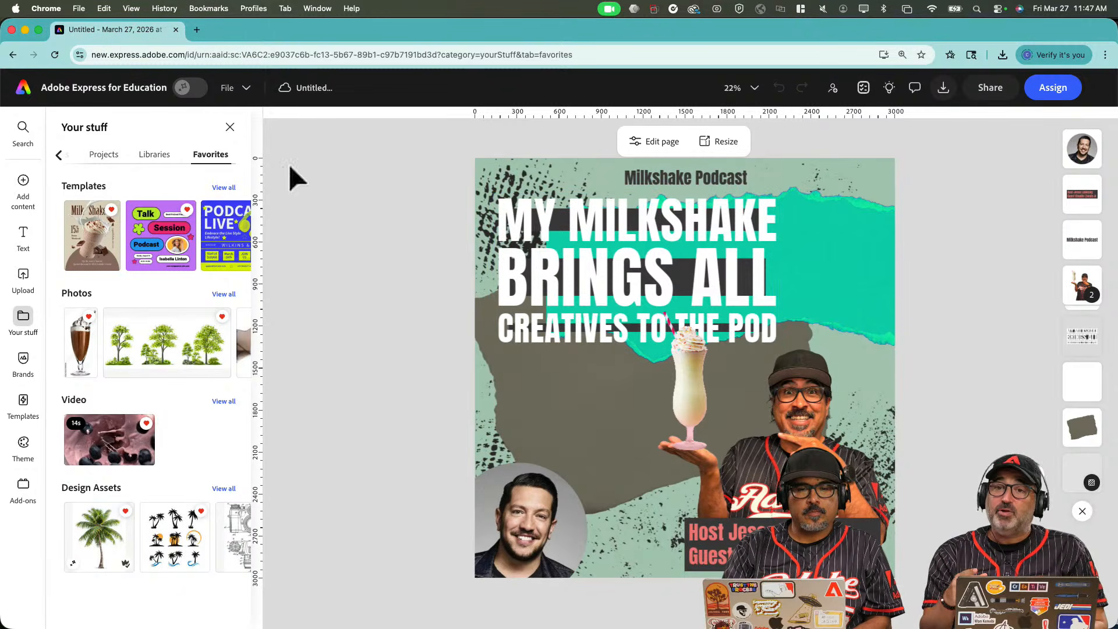
Close the Your stuff side panel to show only the Milkshake Podcast cover.
left_click(230, 128)
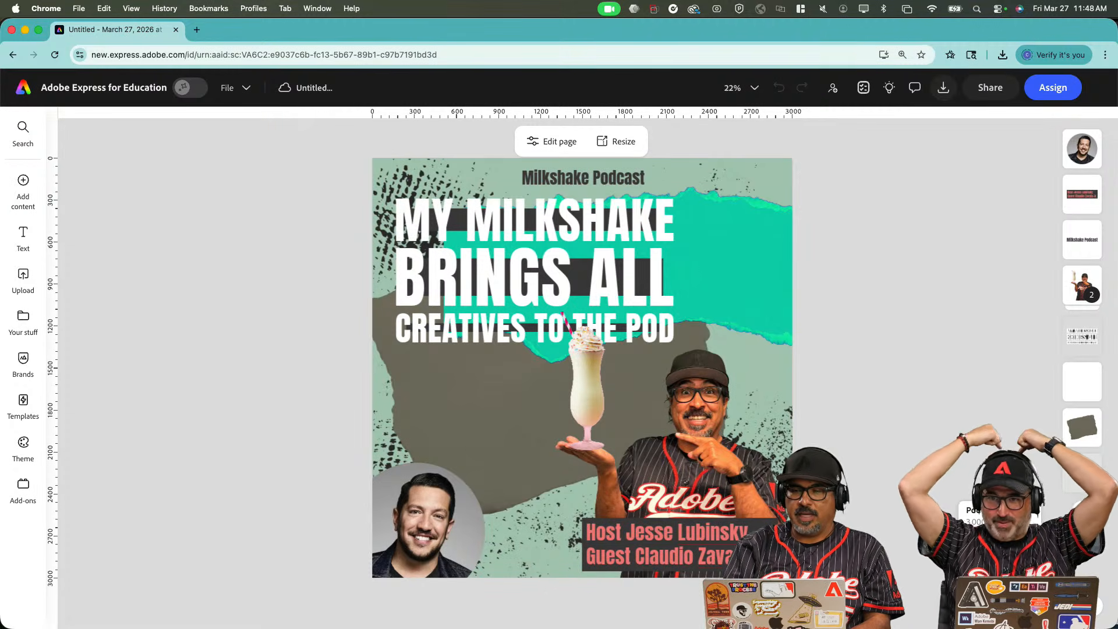
Duplicate the Milkshake Podcast cover to create an identical second page.
key("super+d")
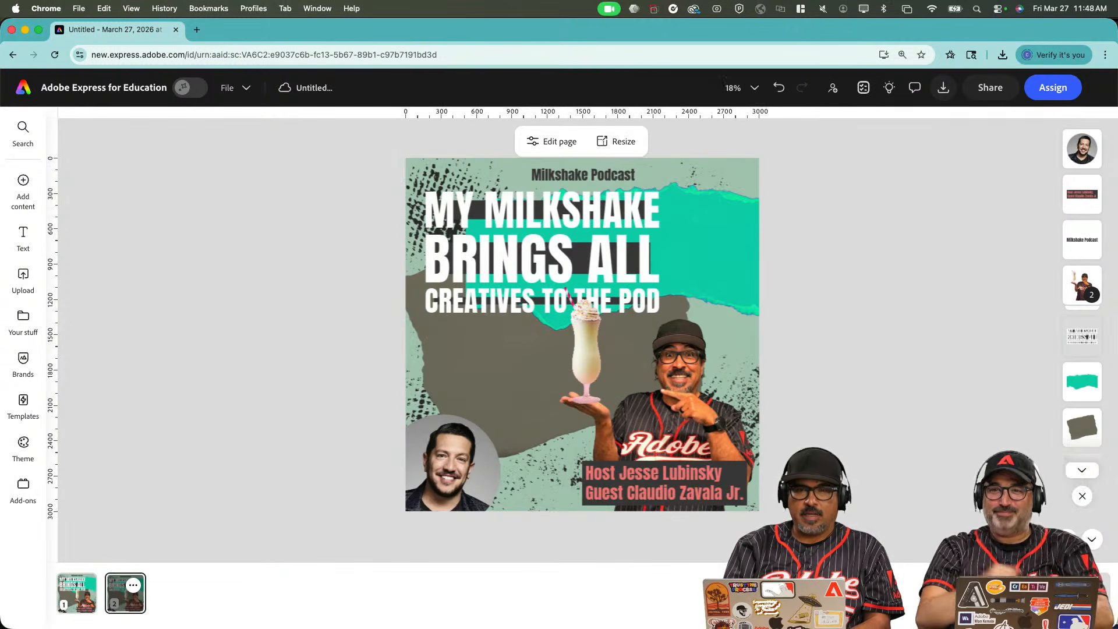
left_click(83, 585)
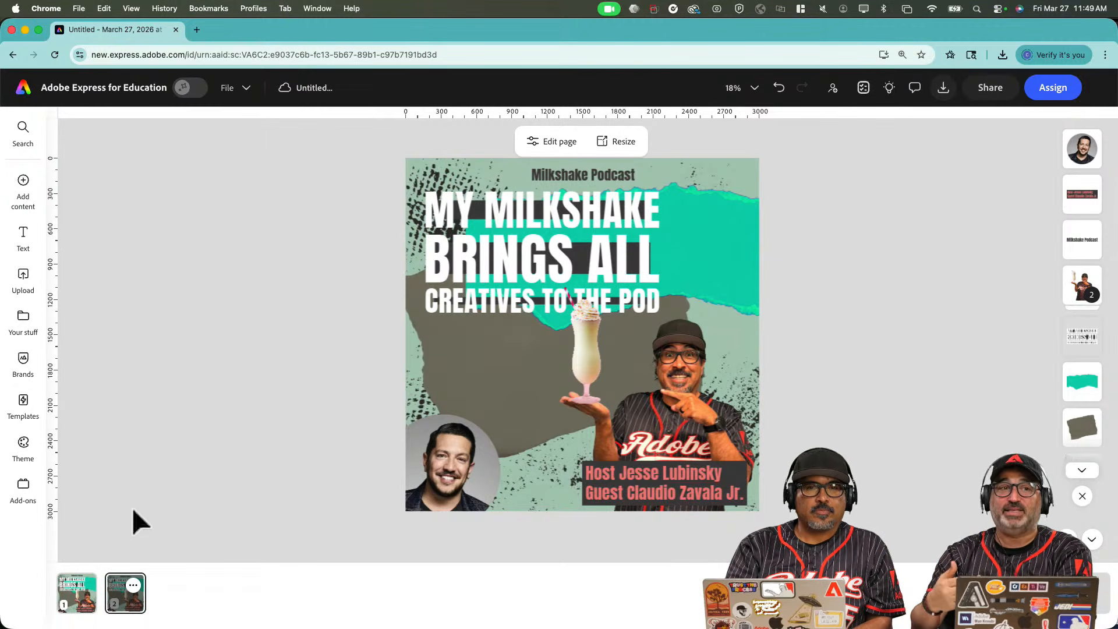
mouse_move(87, 596)
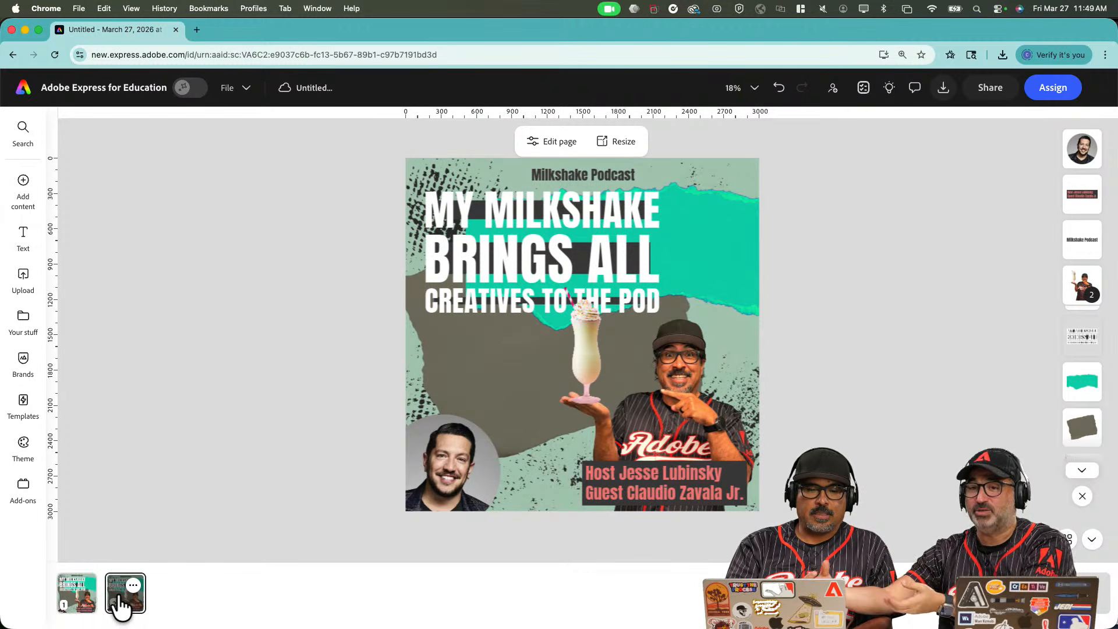
Resize page 2 to a 1080×1920 Instagram story and preview the four-line-headline variant.
left_click(631, 145)
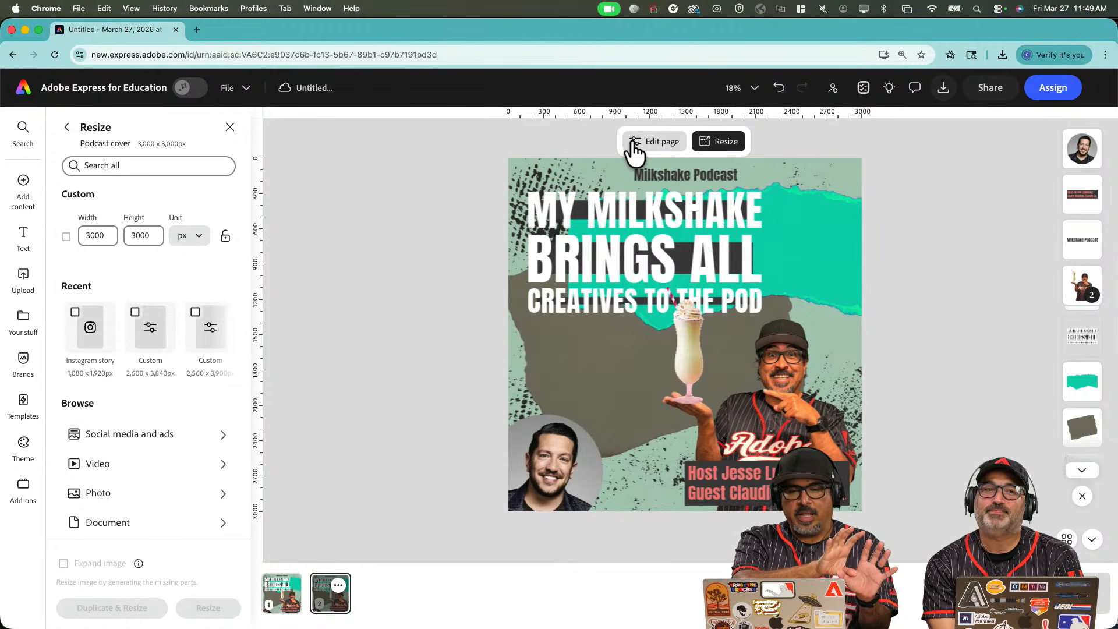
left_click(76, 313)
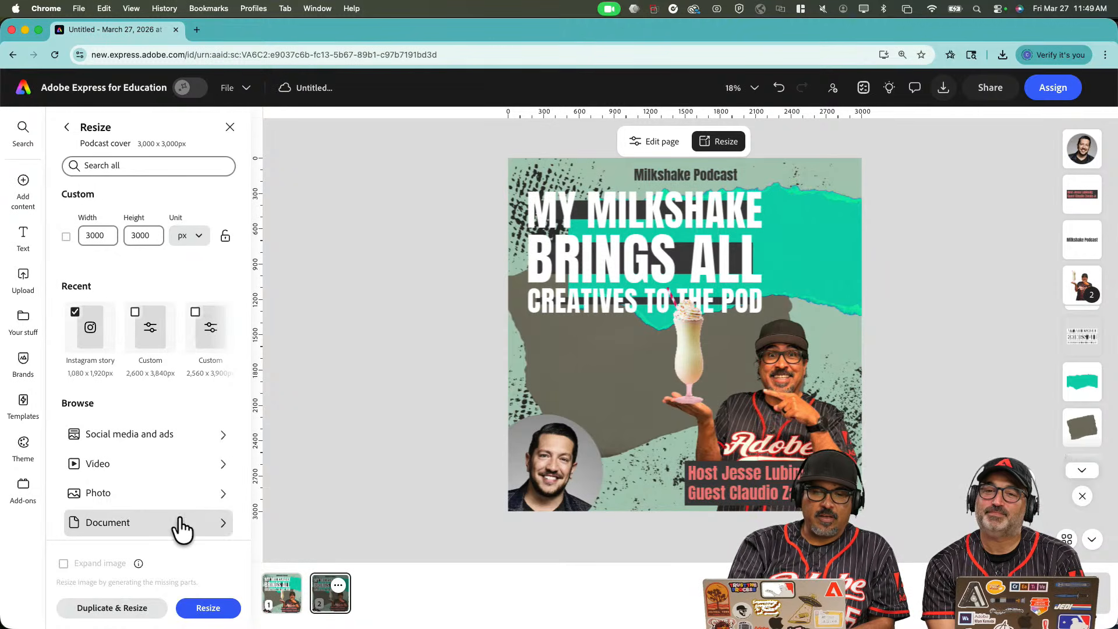
left_click(208, 609)
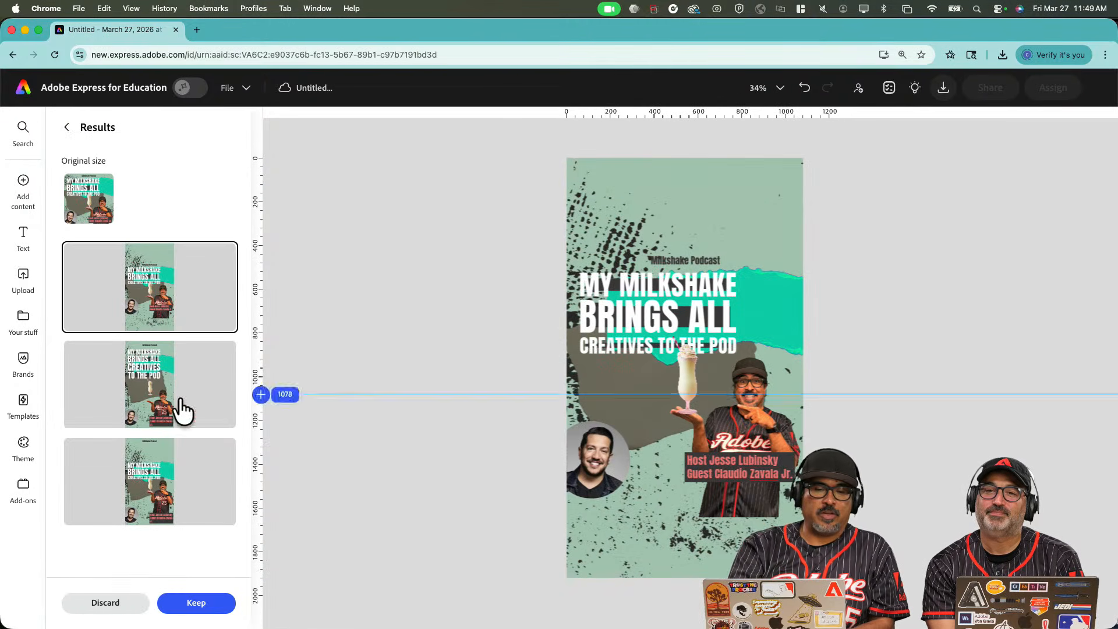
left_click(143, 402)
left_click(148, 473)
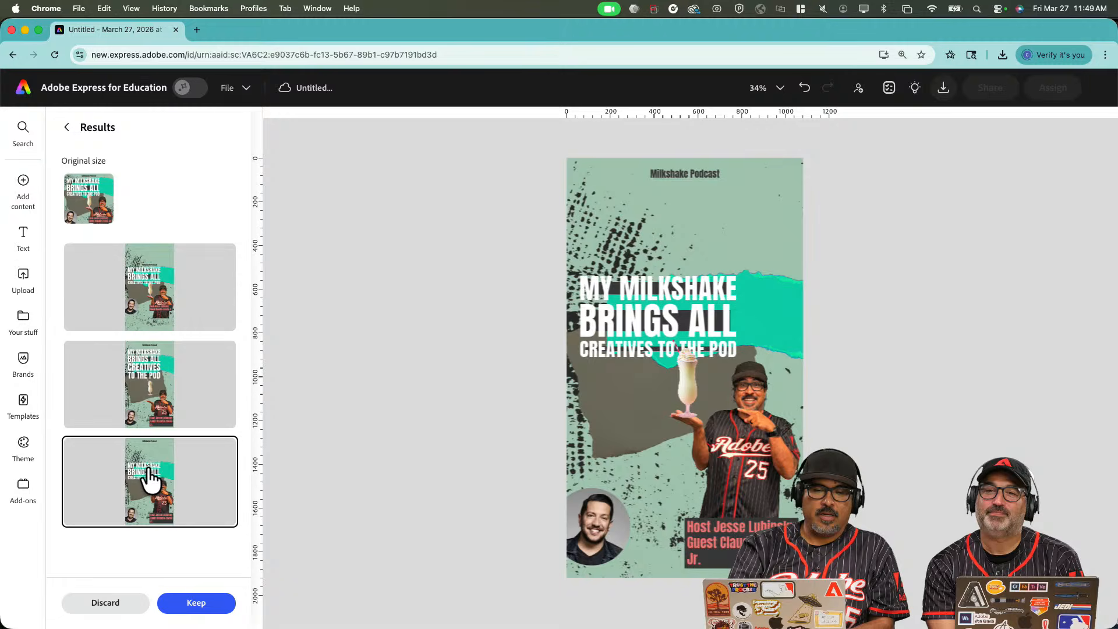
left_click(156, 387)
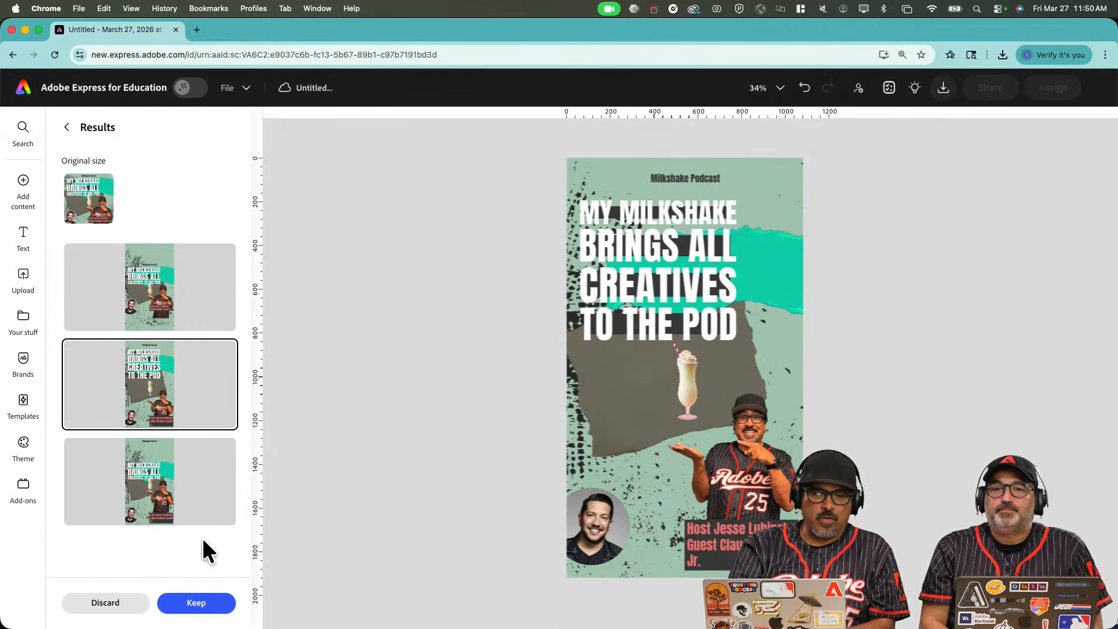
Keep the story variant, lower the milkshake image, and enlarge and raise the host photo group.
left_click(201, 605)
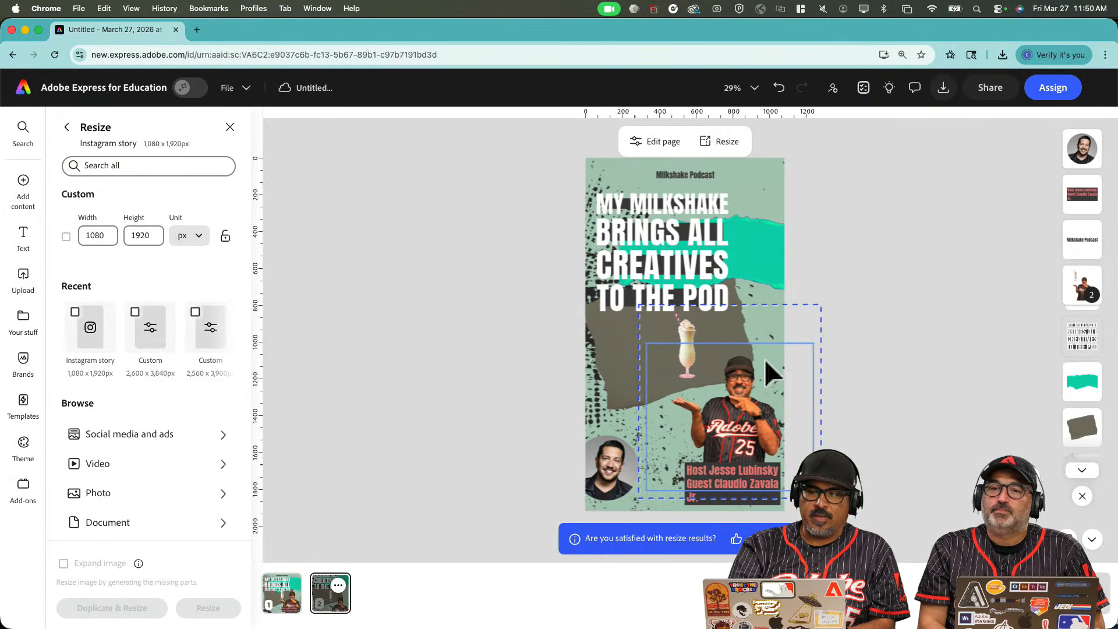
left_click_drag(767, 361, 765, 366)
left_click(695, 349)
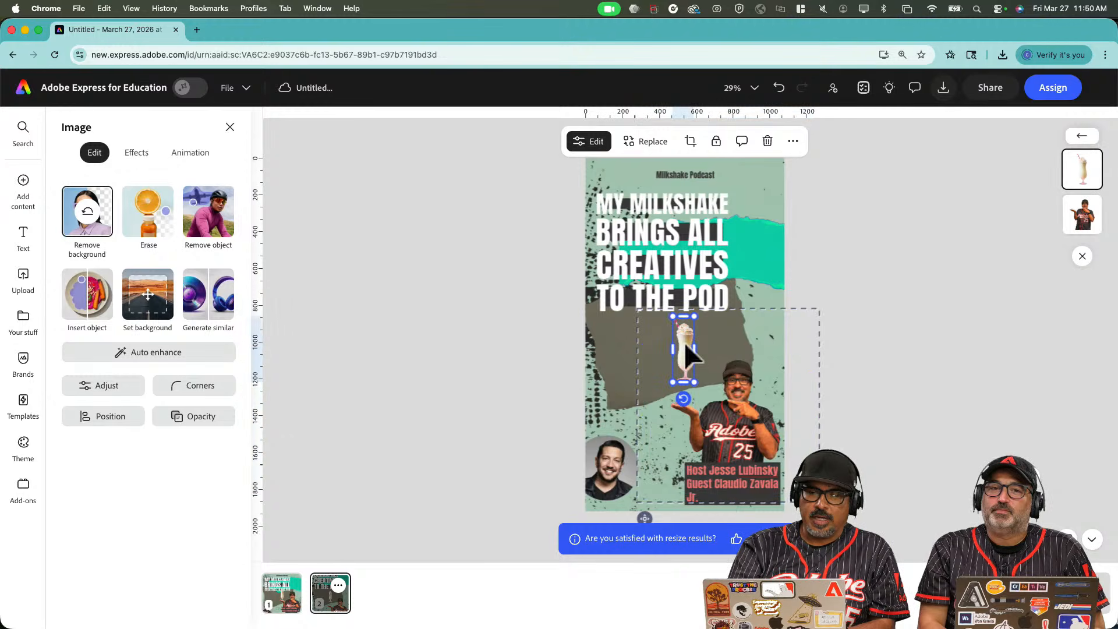
left_click_drag(684, 346, 680, 369)
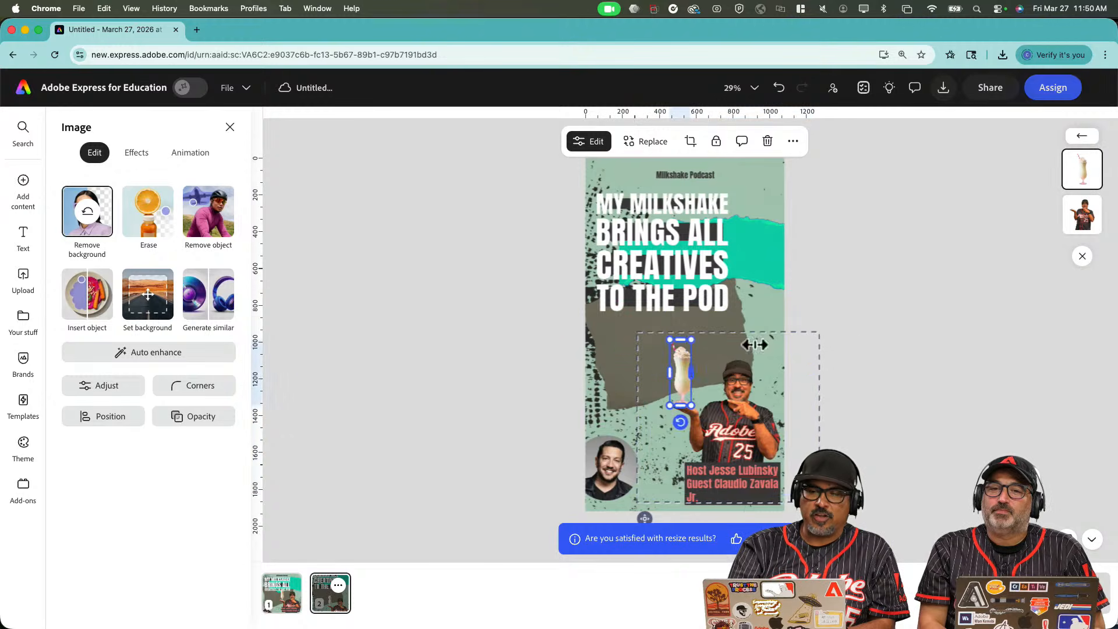
left_click(836, 323)
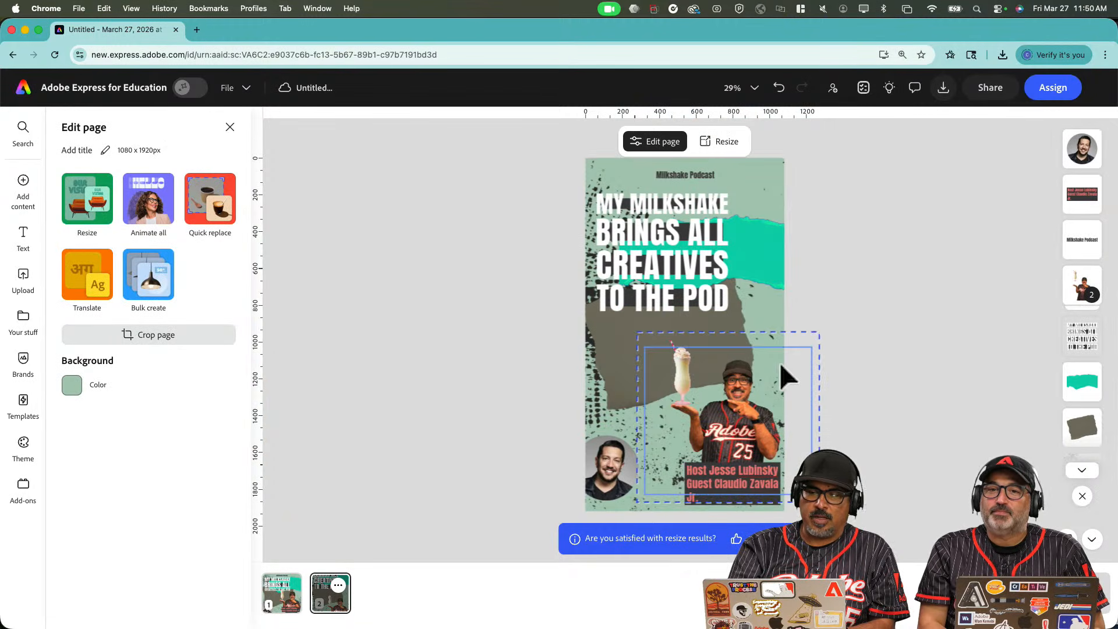
left_click_drag(780, 362, 864, 177)
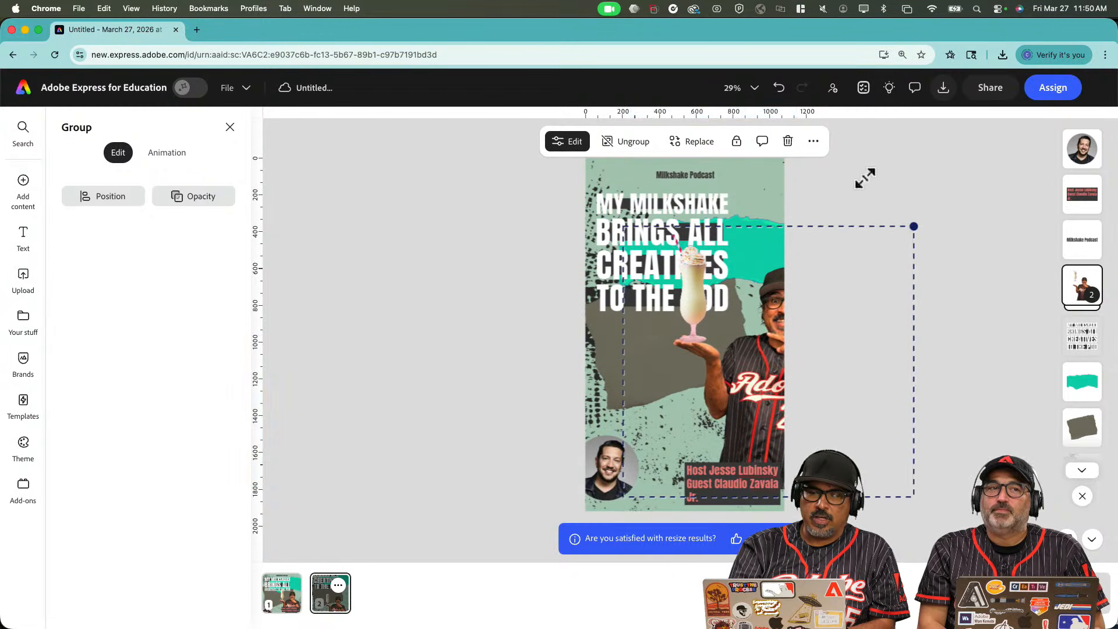
left_click_drag(762, 342, 727, 369)
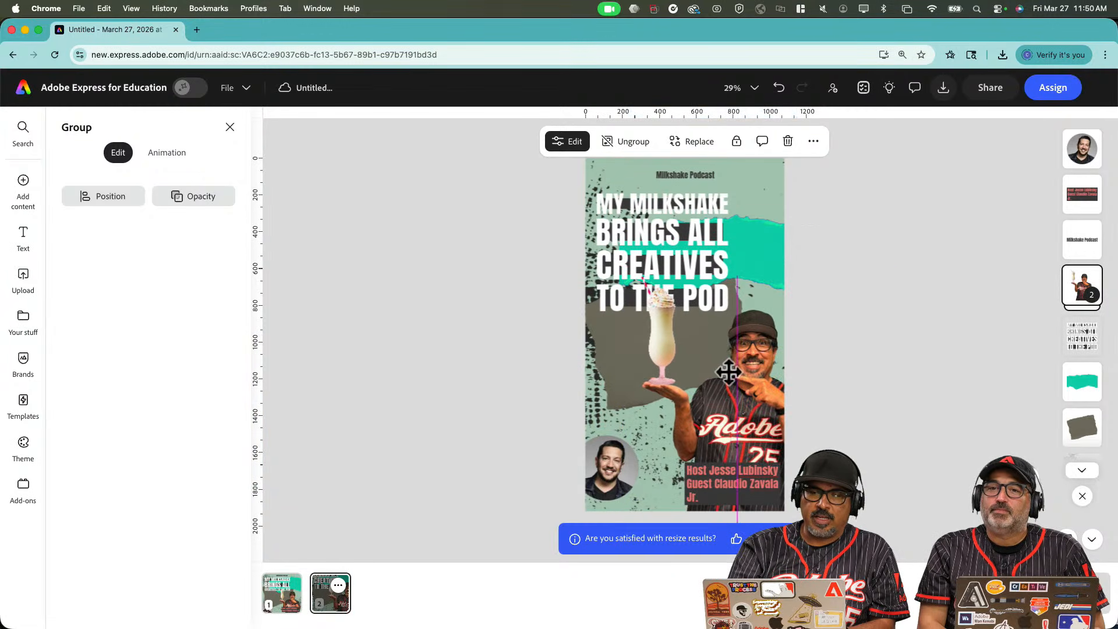
left_click(399, 430)
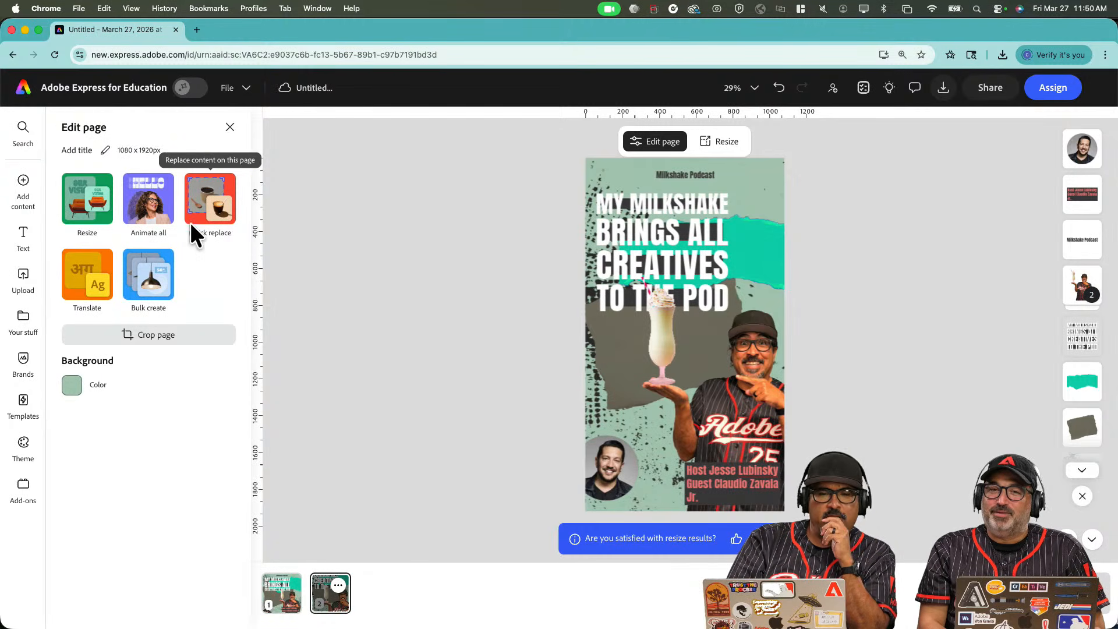
Apply the Popping animation preset to every text and object on the story page.
left_click(160, 214)
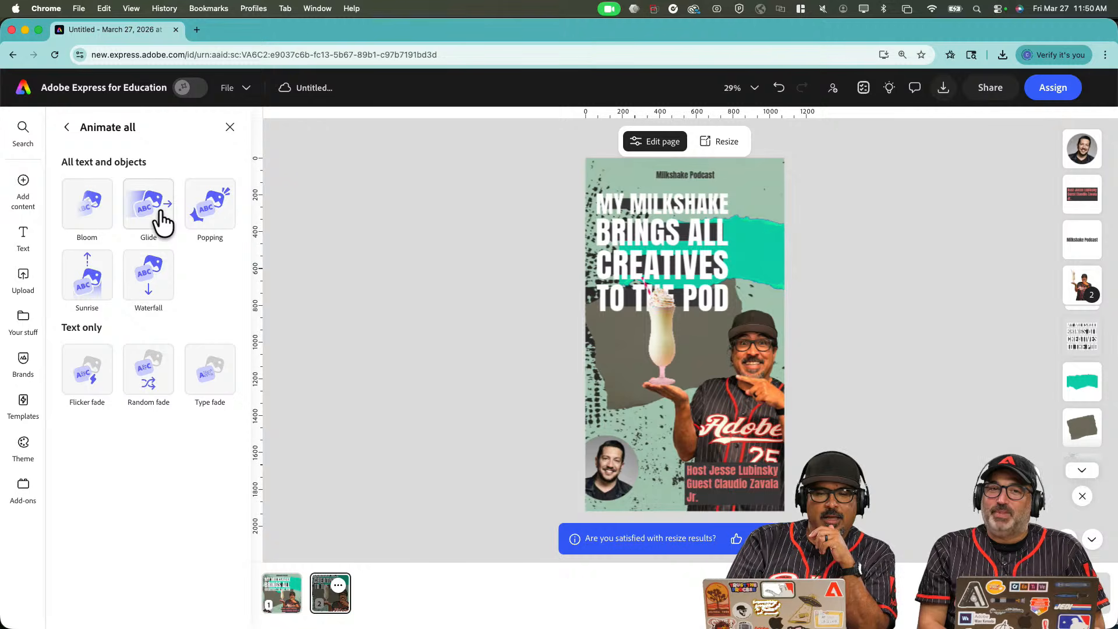
left_click(210, 221)
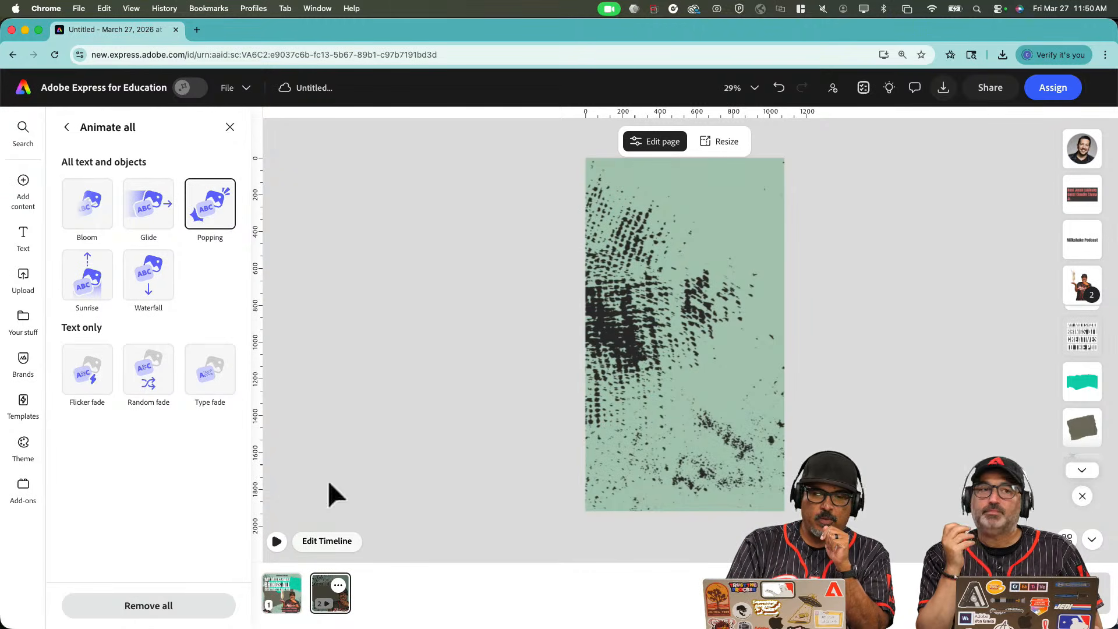
left_click(324, 542)
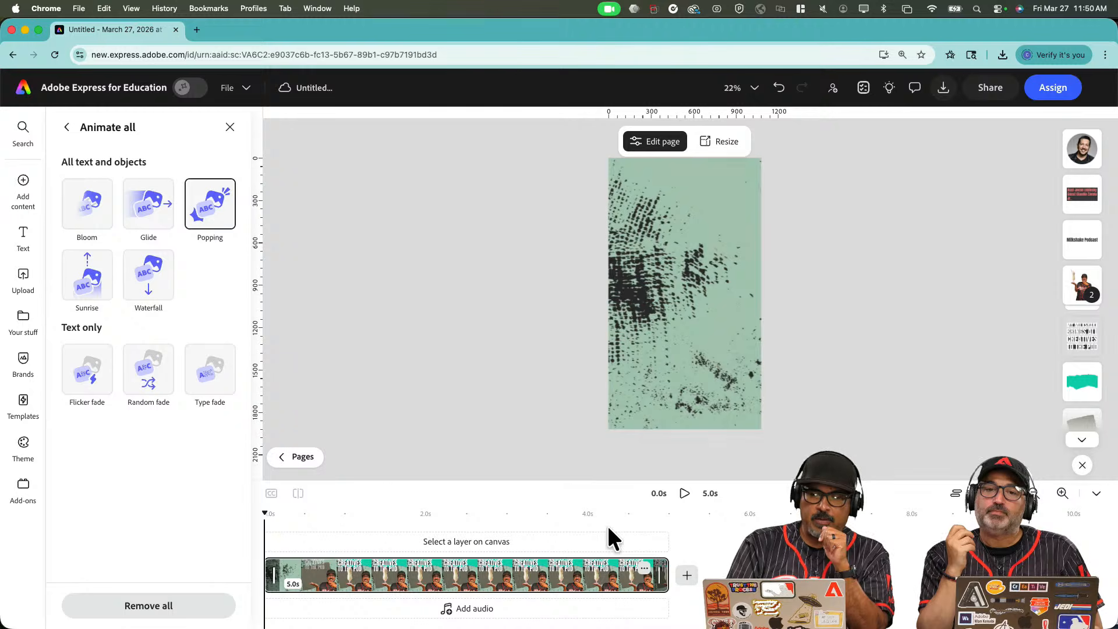
Play the animation preview and show timing for all layers in the timeline.
left_click(684, 494)
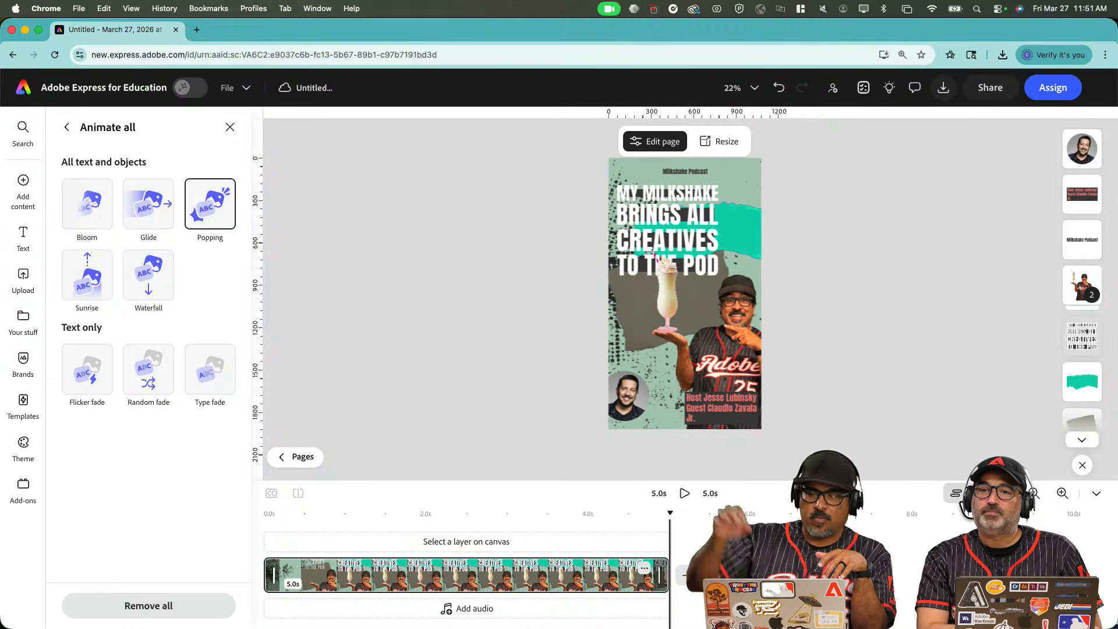
left_click(956, 493)
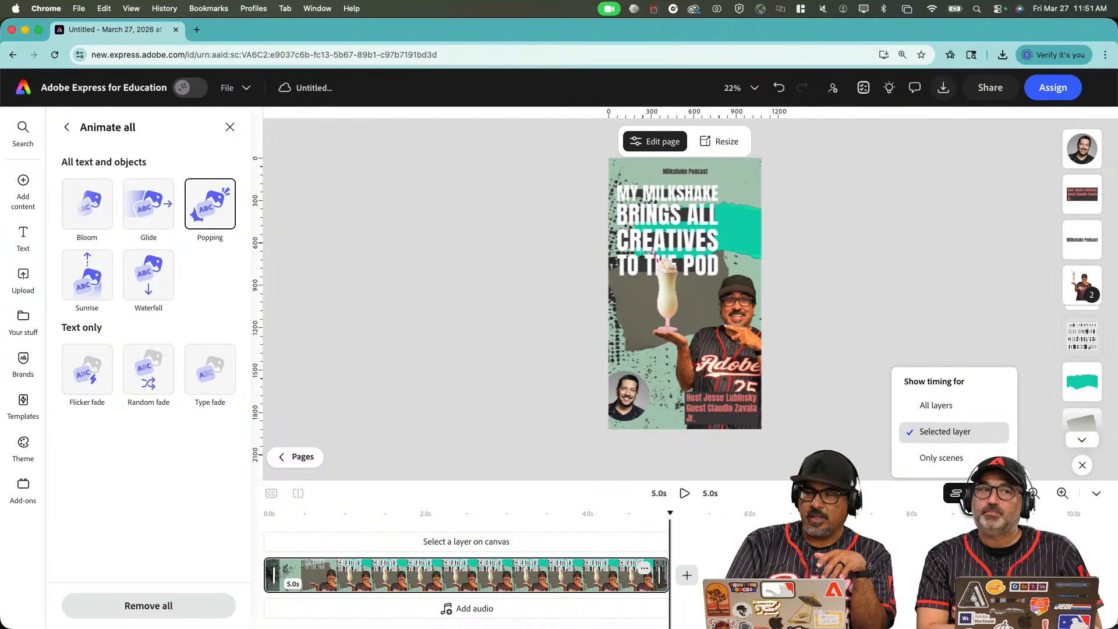
left_click(938, 406)
Delay the entrances of the guest photo (~1.9s), credits text, title (~2.5s) and photo group.
scroll(507, 470, "down", 3)
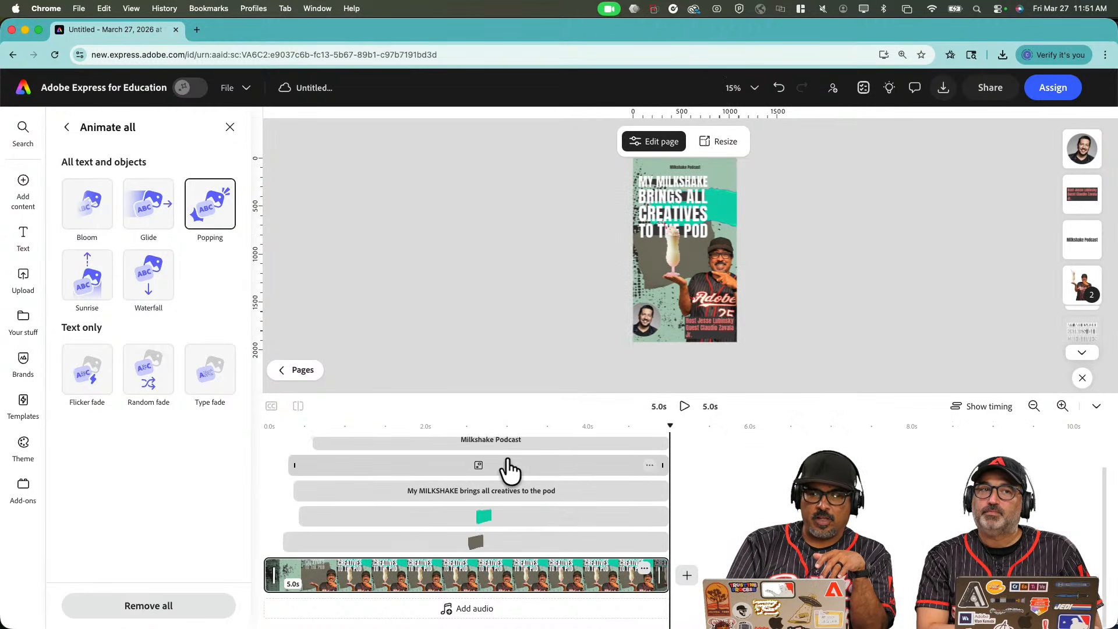
scroll(508, 469, "up", 2)
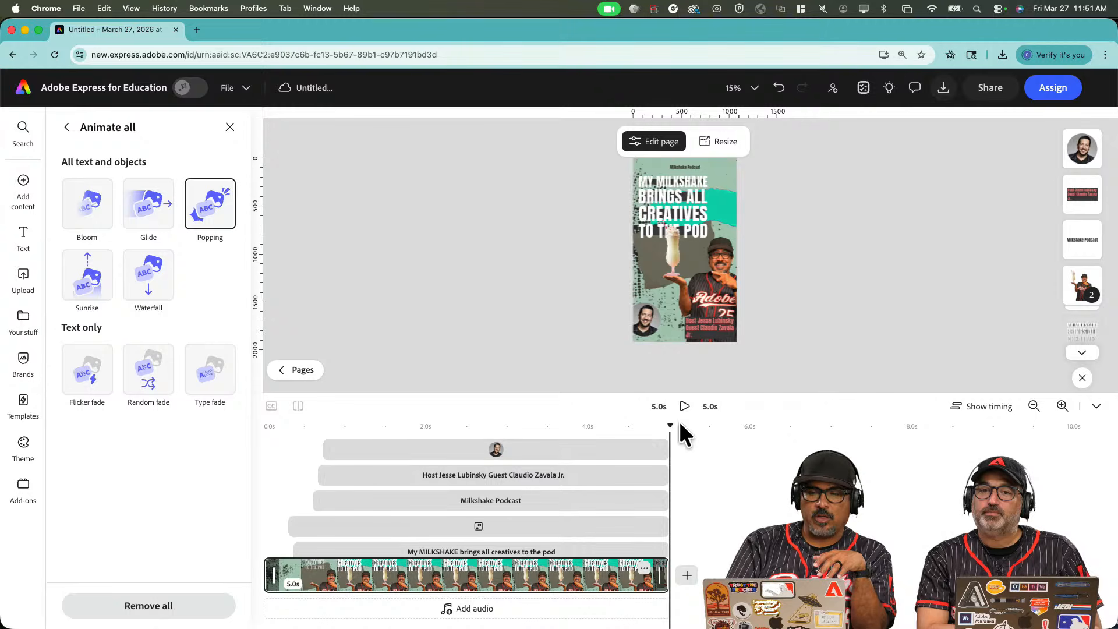
left_click_drag(671, 422, 386, 434)
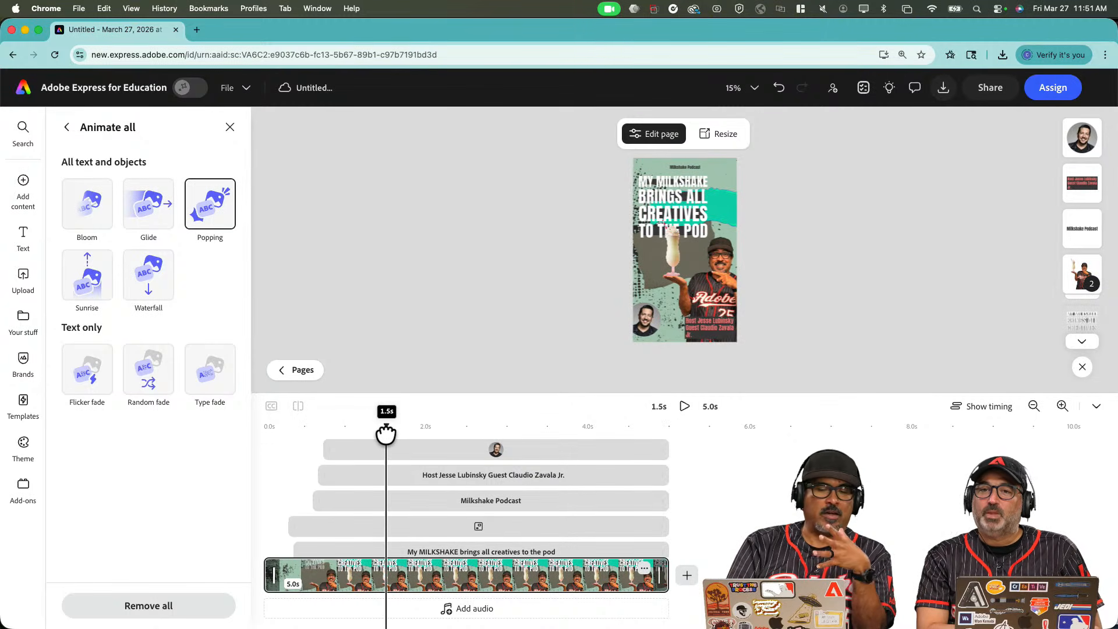
left_click_drag(322, 447, 420, 446)
left_click_drag(319, 474, 470, 478)
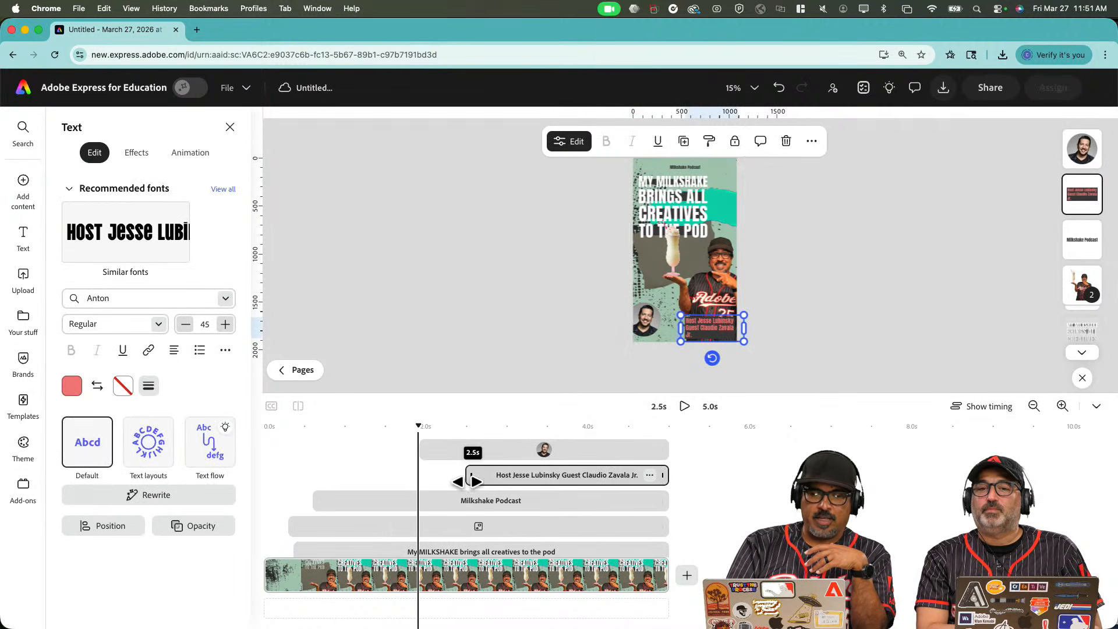
left_click_drag(319, 502, 473, 508)
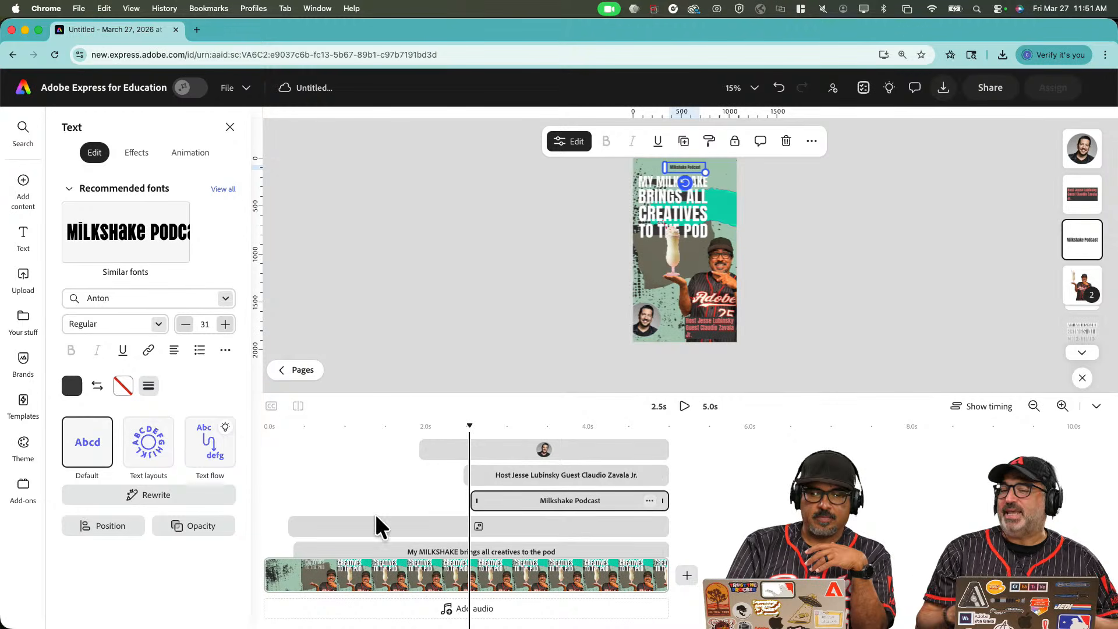
left_click_drag(289, 526, 389, 527)
Delay one more layer's entrance, then replay the staggered 5-second animation from the start.
scroll(389, 526, "down", 2)
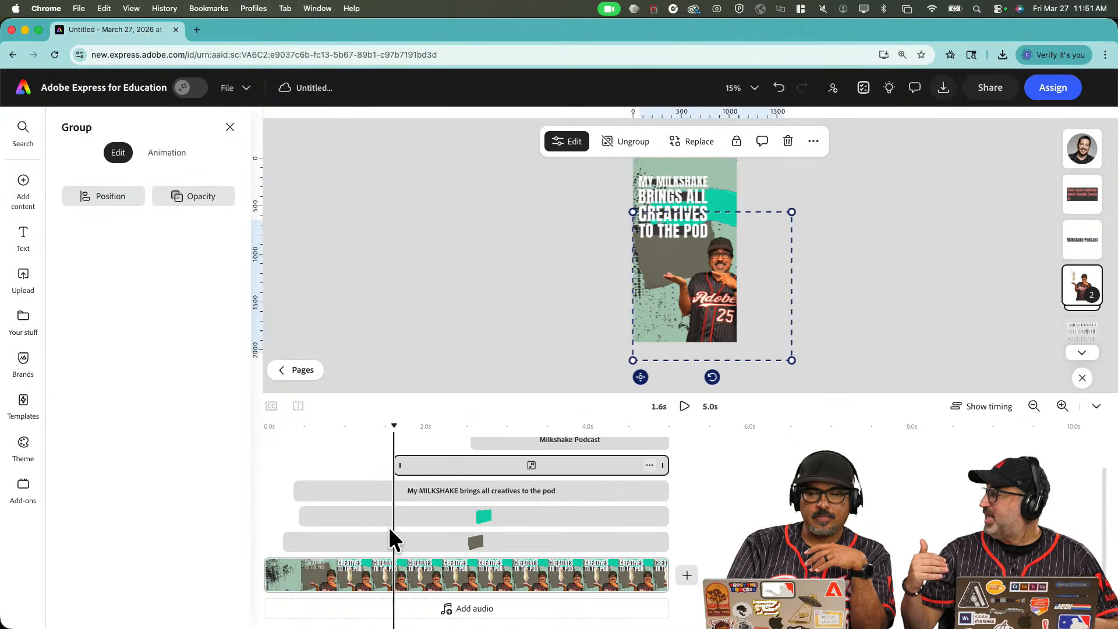
left_click_drag(300, 487, 420, 489)
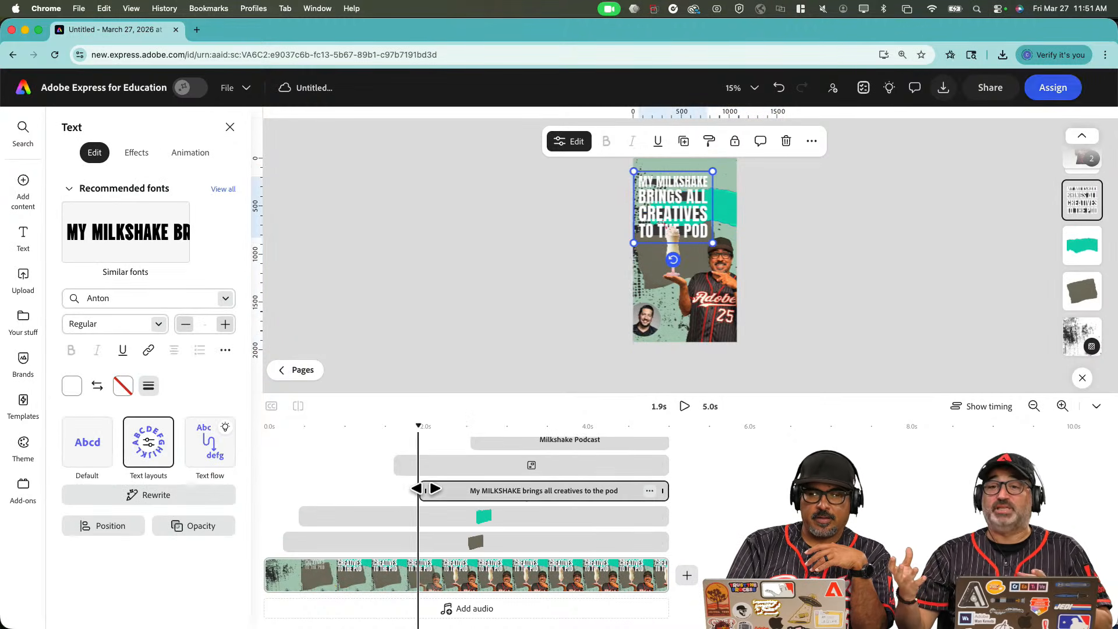
left_click_drag(419, 425, 192, 437)
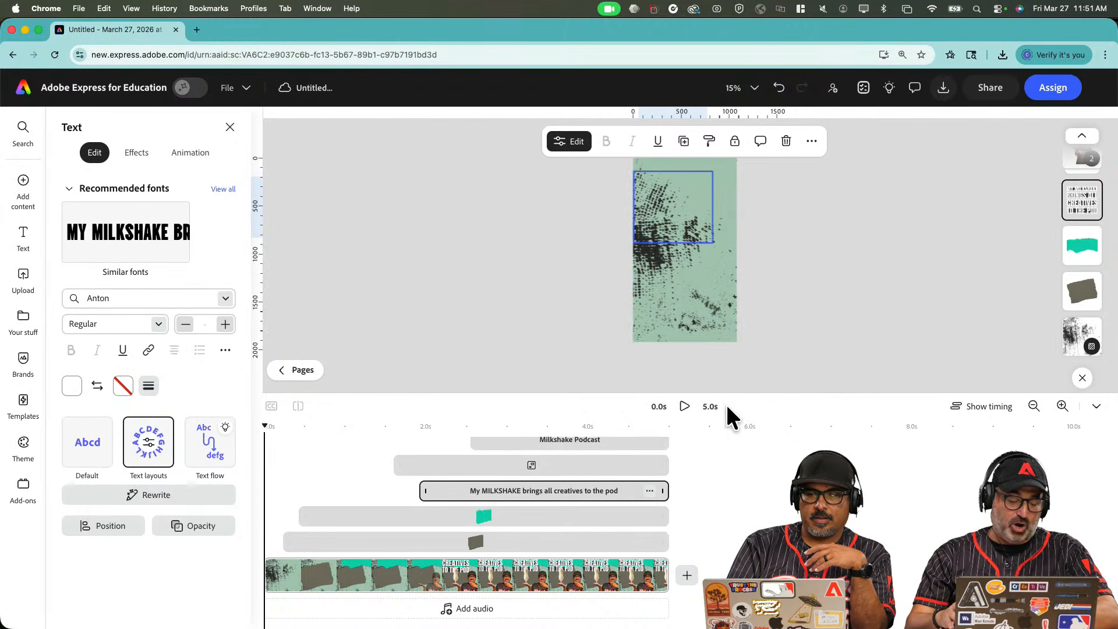
left_click(685, 406)
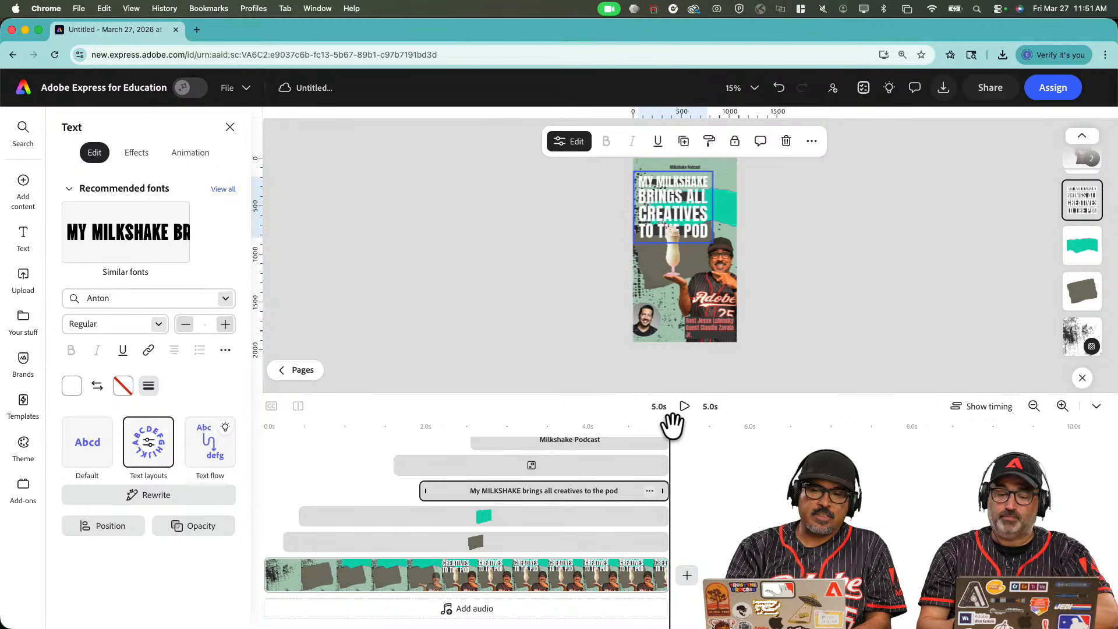
Start downloading the animated story page from the Download options.
left_click(816, 214)
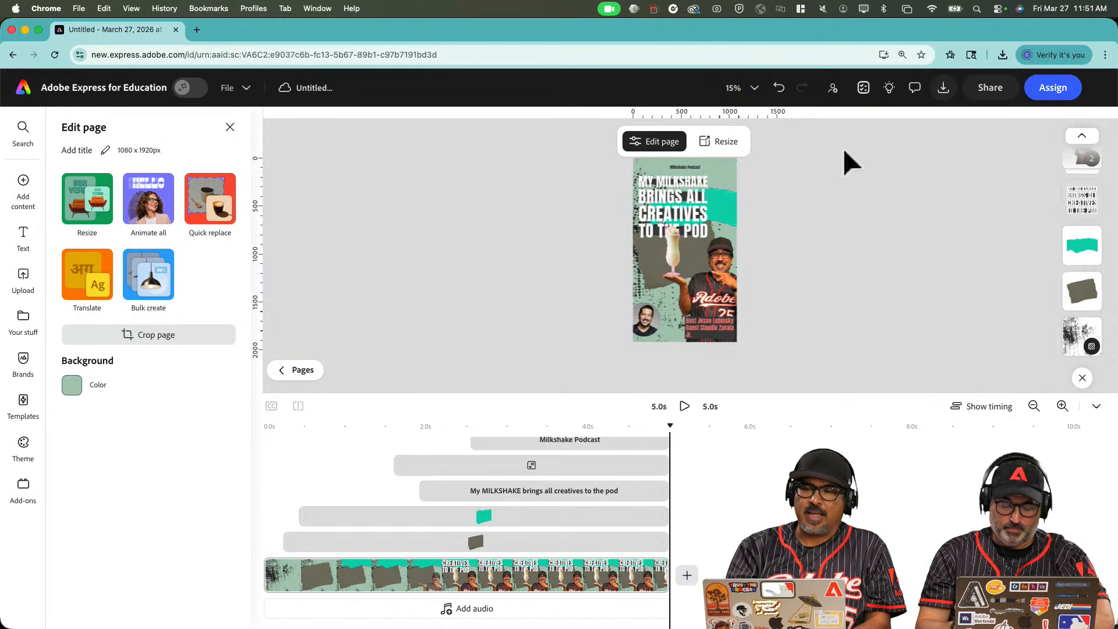
left_click(941, 91)
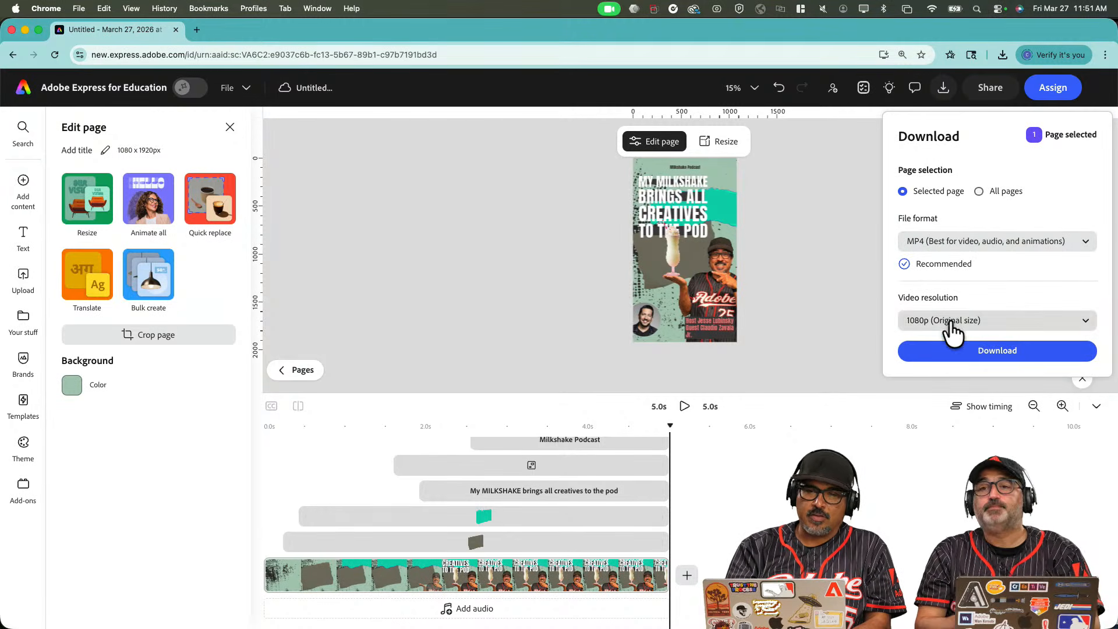
left_click(949, 350)
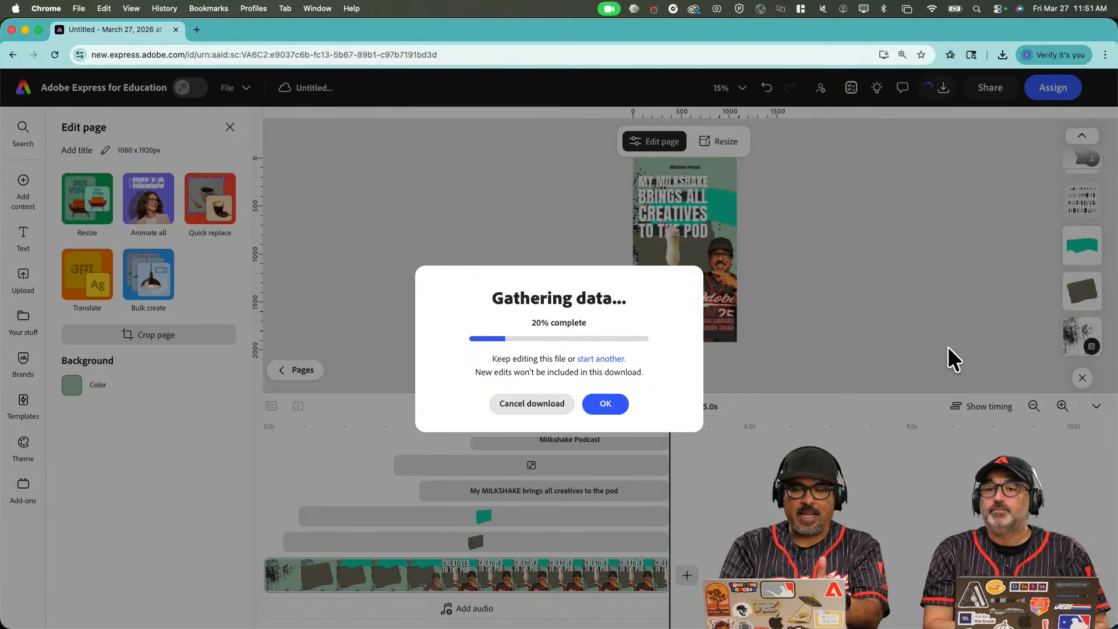
Cancel the in-progress video download and rewind the preview to the 0.2s opening frame.
left_click(529, 405)
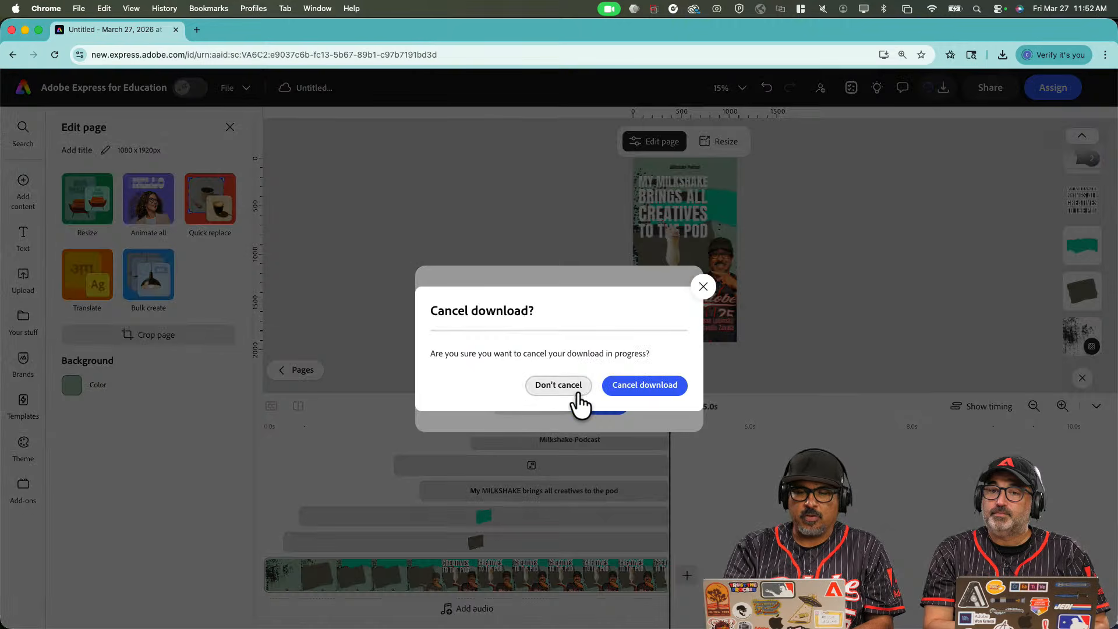
left_click(629, 391)
left_click_drag(667, 420, 278, 416)
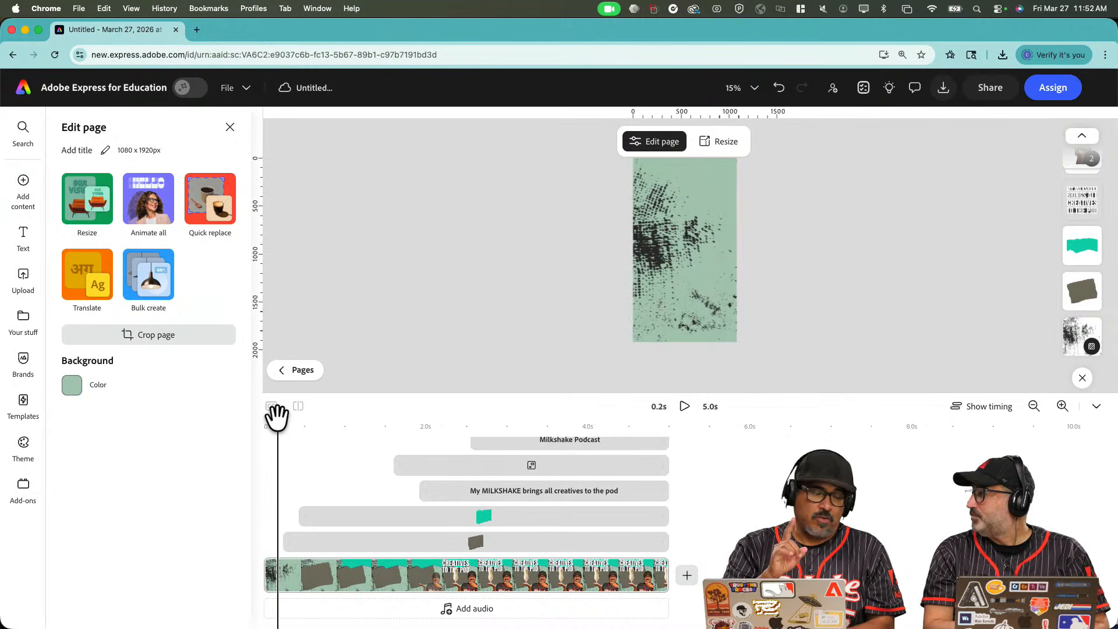
Download the page's opening frame in PNG format.
left_click(943, 88)
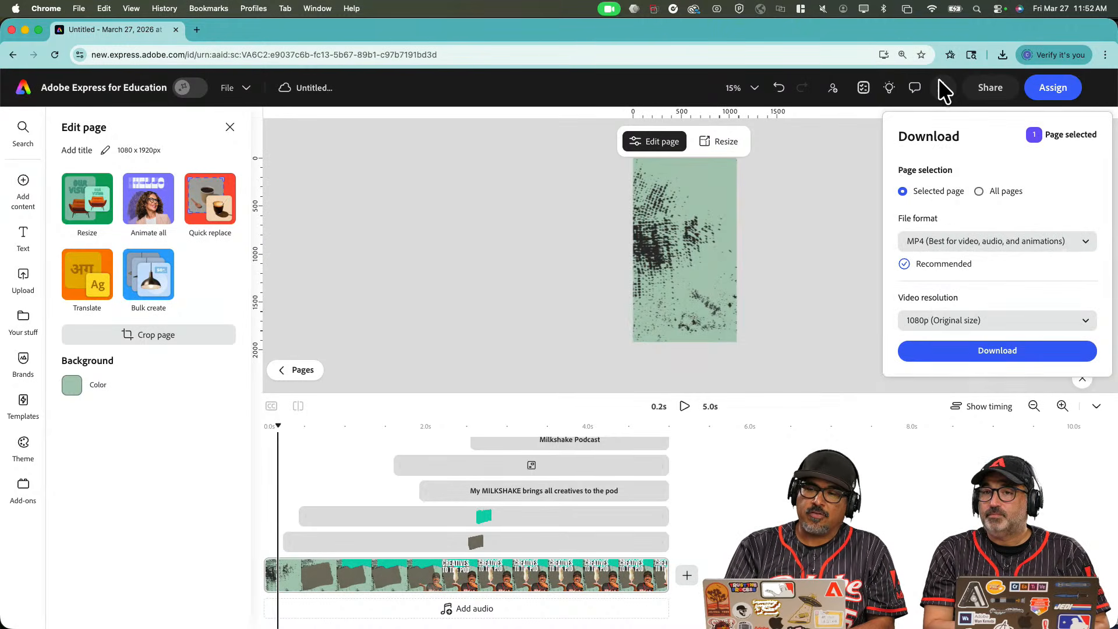
left_click(940, 241)
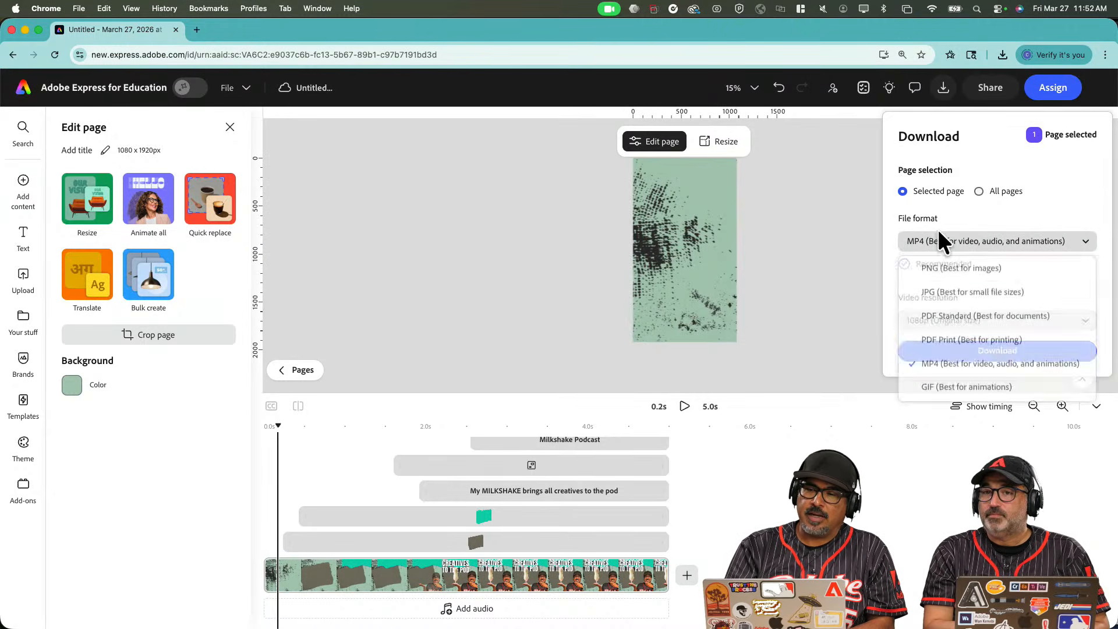
left_click(940, 263)
left_click(957, 376)
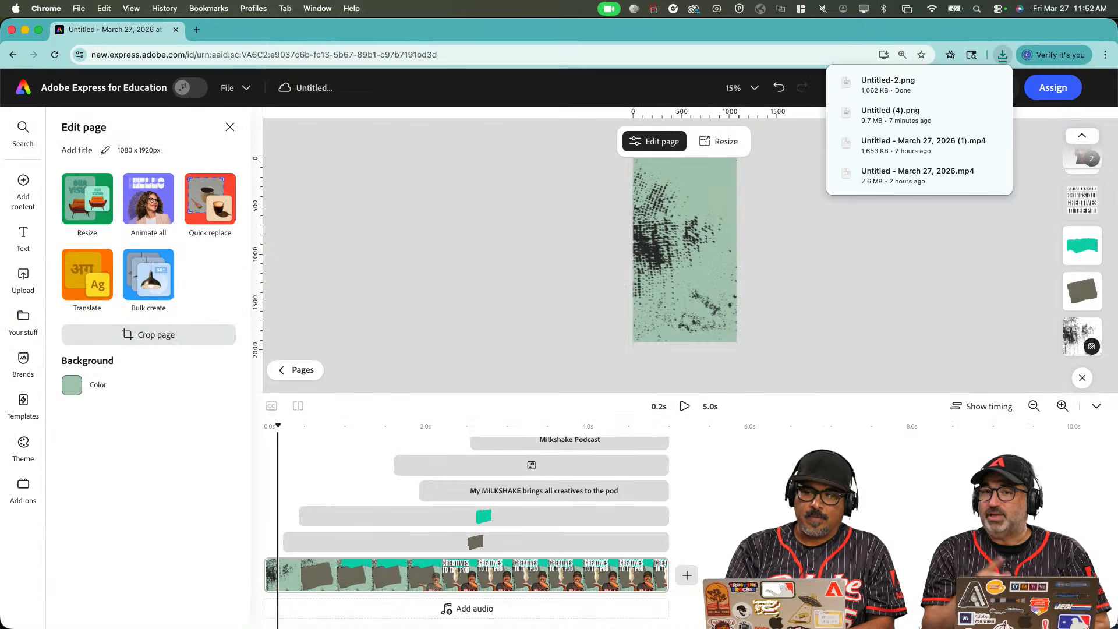
Open Untitled-2.png from recent downloads to check it, then move the preview to 5.0s.
mouse_move(850, 626)
left_click(823, 612)
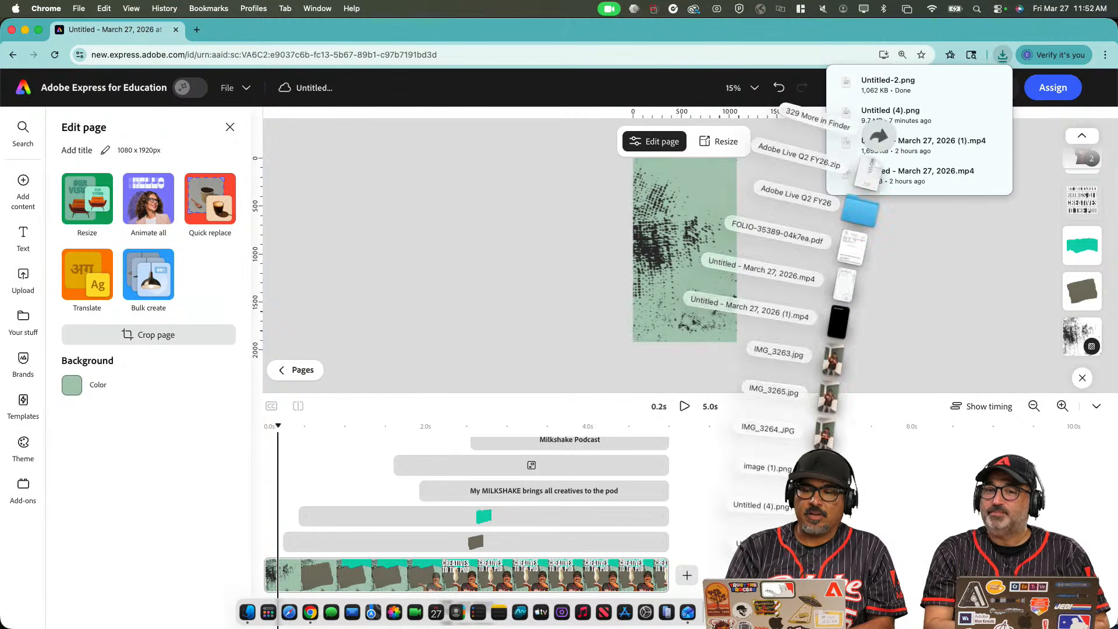
left_click(824, 577)
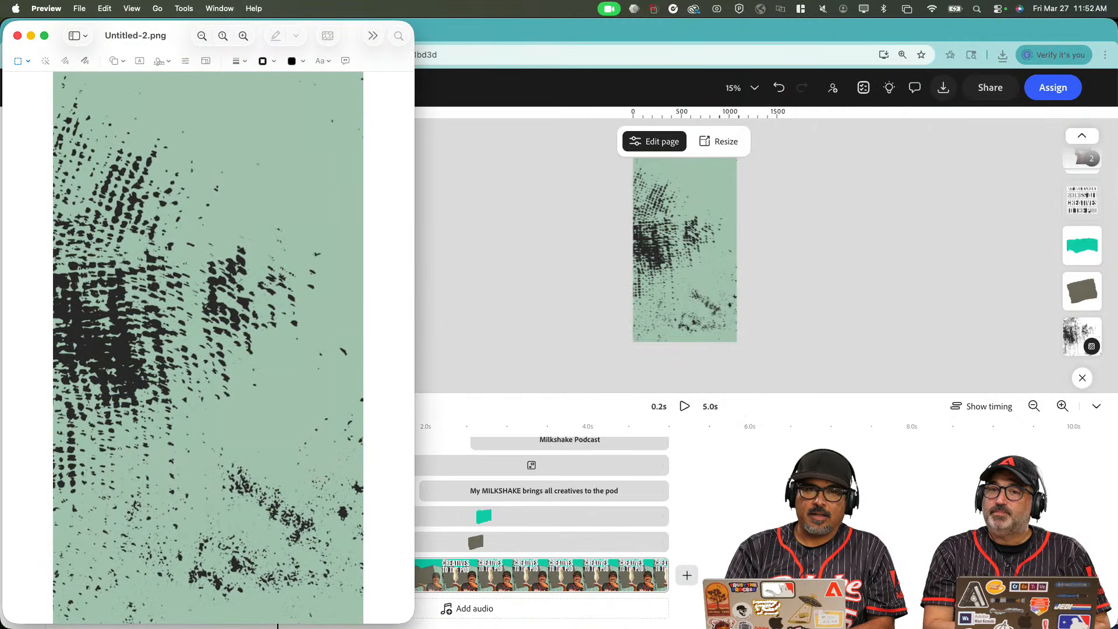
left_click(489, 400)
left_click_drag(277, 420, 694, 411)
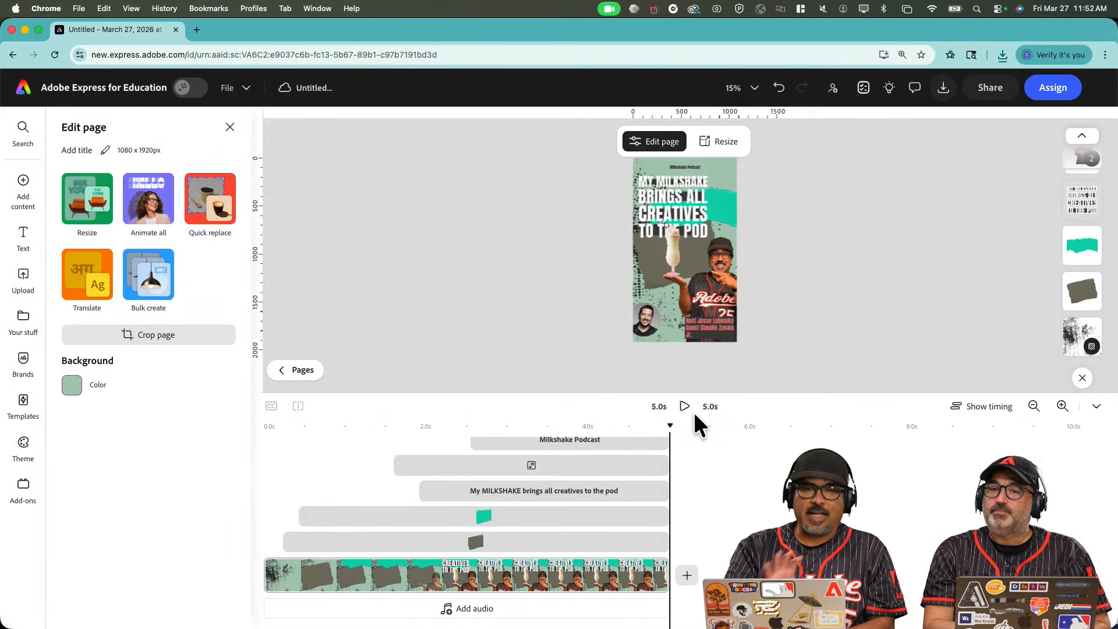
Export the complete 5.0s layout as a PNG, saved as Untitled-2 (1).png.
left_click(943, 88)
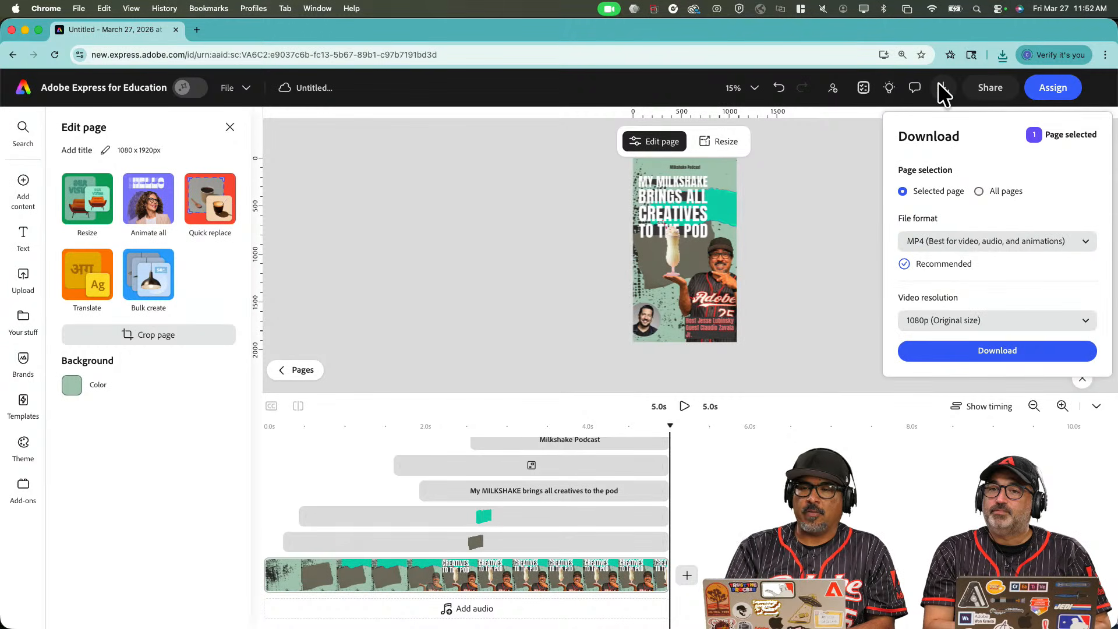
left_click(960, 241)
left_click(960, 270)
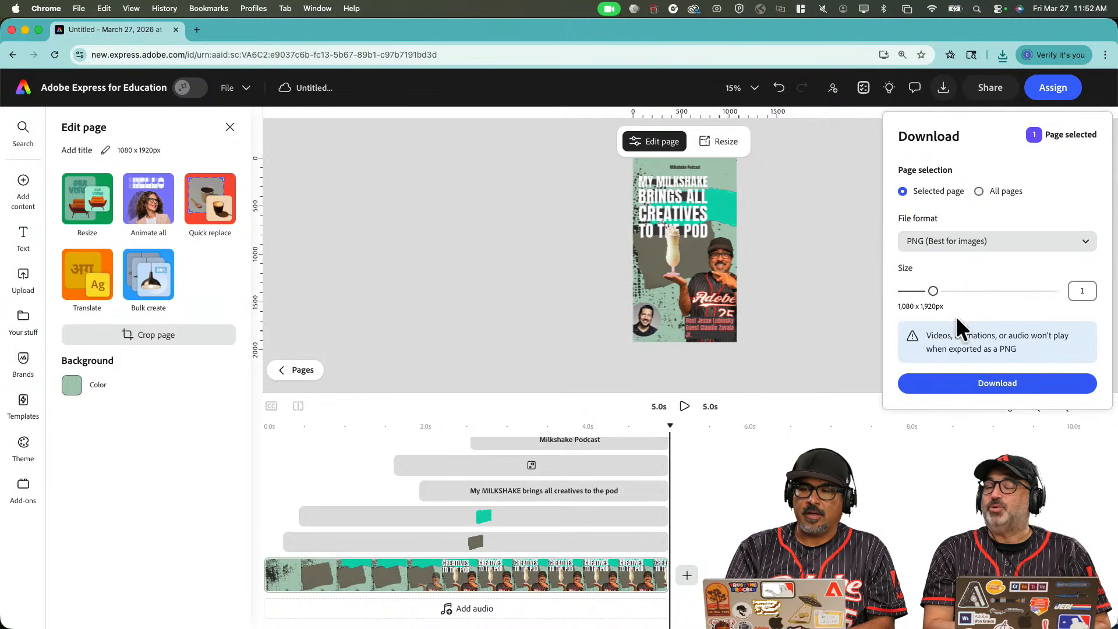
left_click(956, 380)
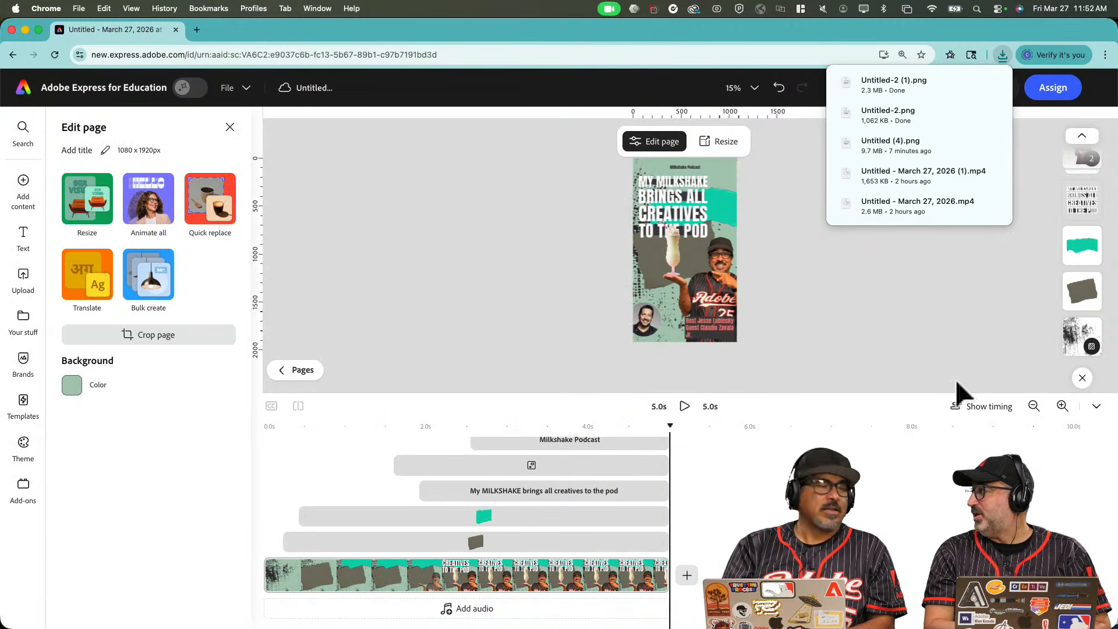
Scrub the animation preview back to 1.8s on the timeline.
left_click_drag(669, 421, 743, 468)
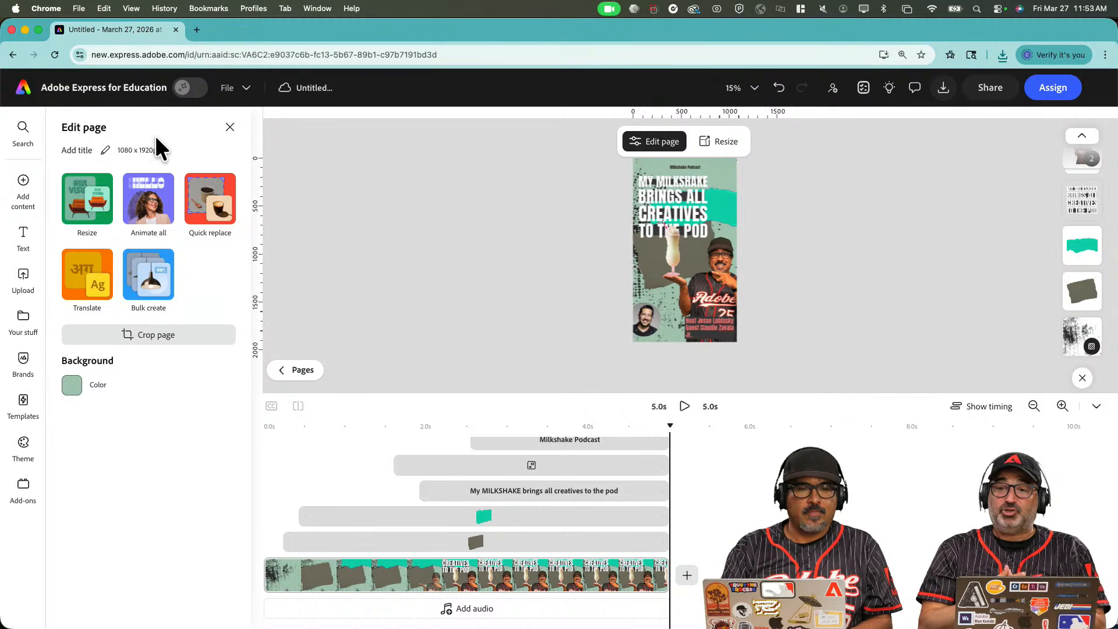
Go to the Adobe Express home page and bring up Chrome's browser profiles list.
left_click(23, 89)
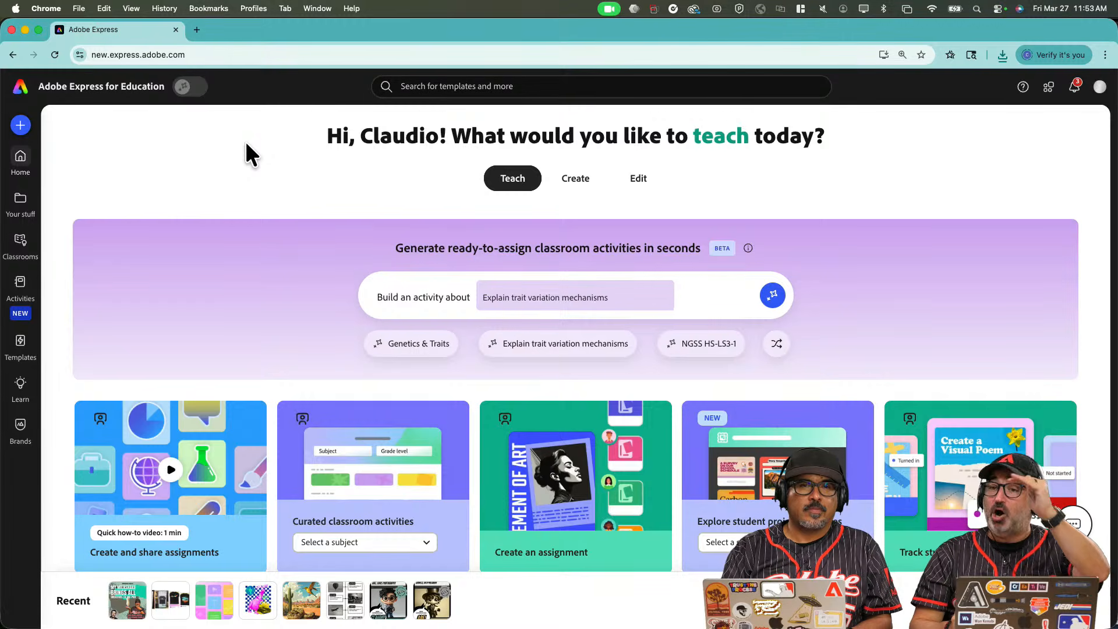
left_click(258, 8)
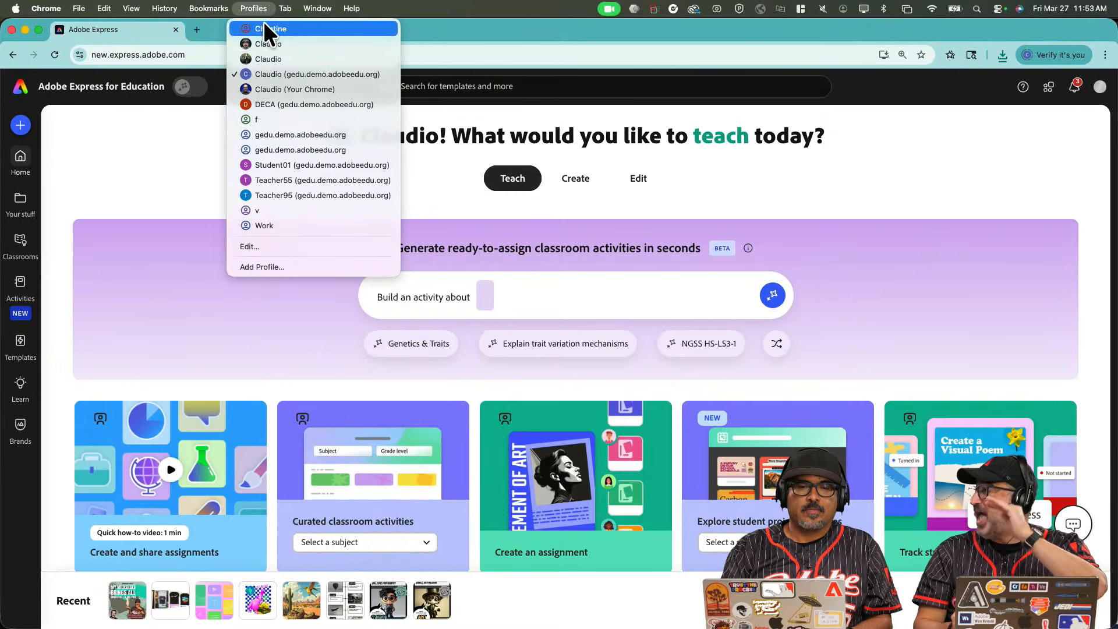
Switch to the Work profile window and navigate back to the Adobe Podcast home page.
left_click(274, 88)
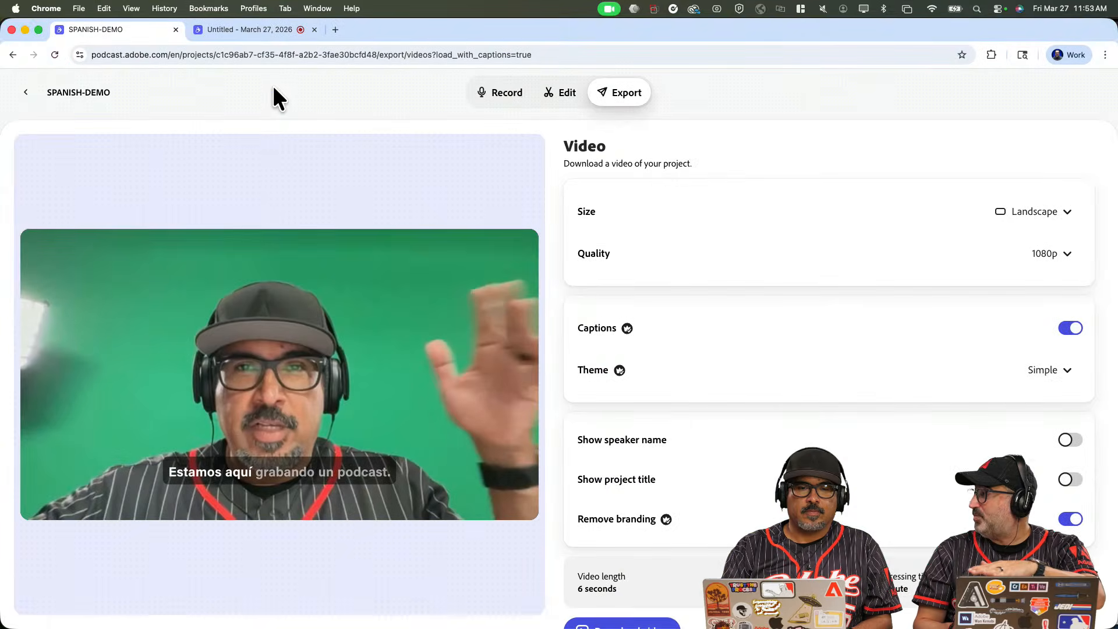
left_click(236, 32)
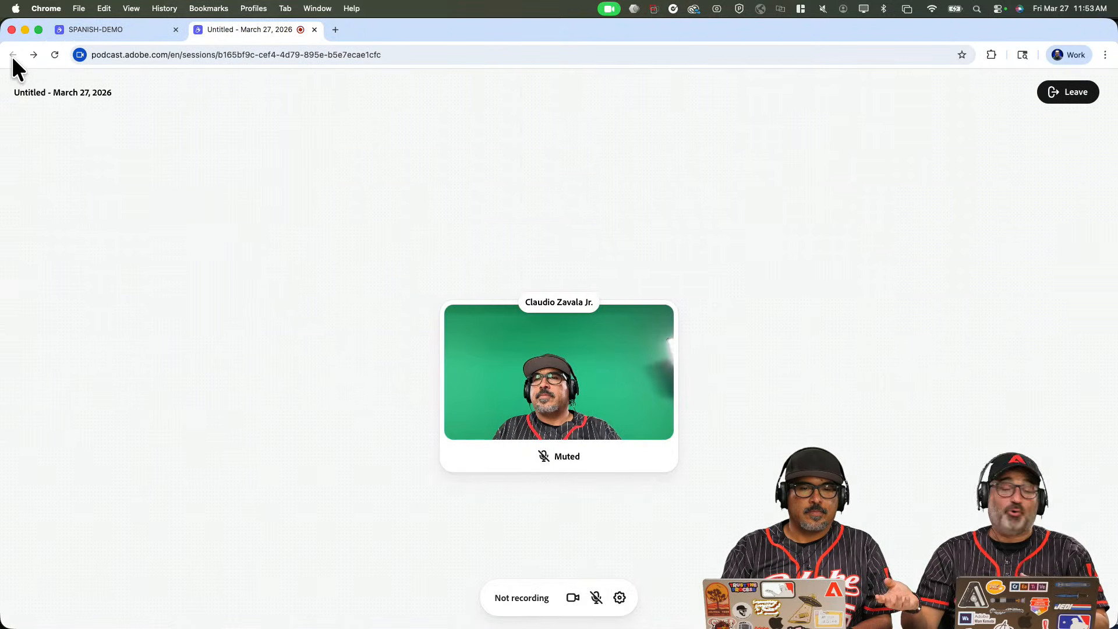
left_click(86, 30)
left_click(27, 92)
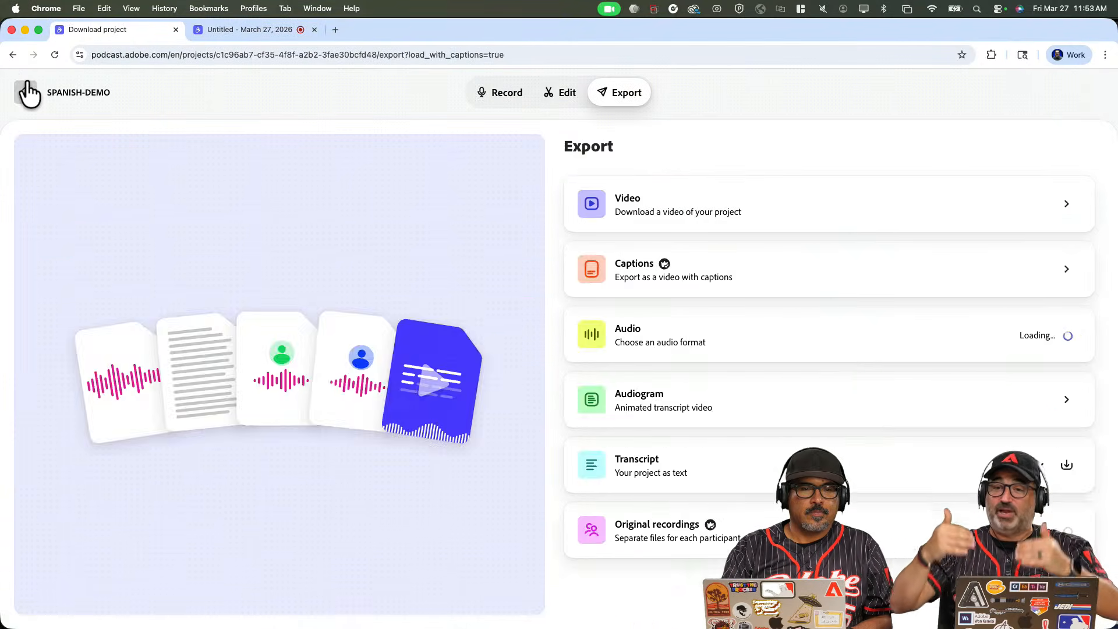
left_click(25, 93)
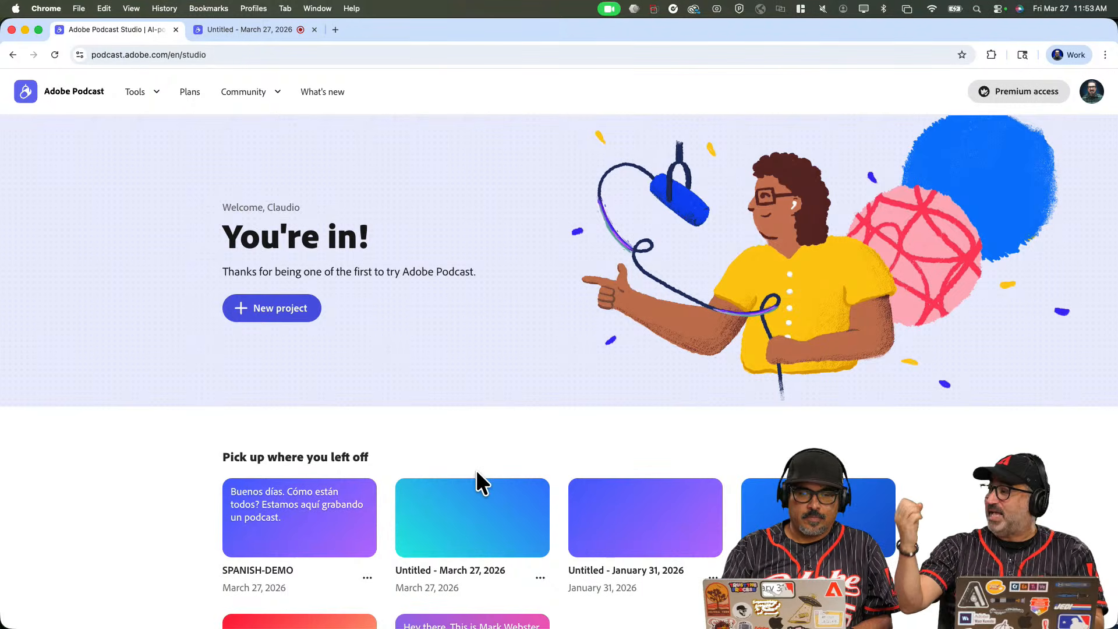
Open the SPANISH-DEMO project instead of the March 27 project, and bring up its Export options.
left_click(468, 501)
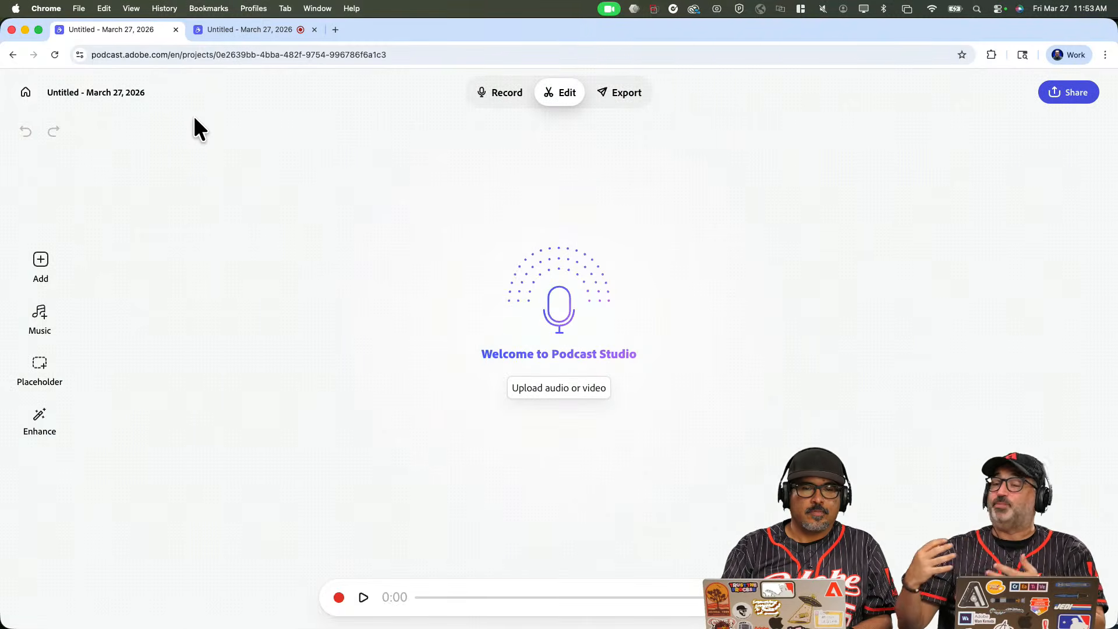
left_click(25, 92)
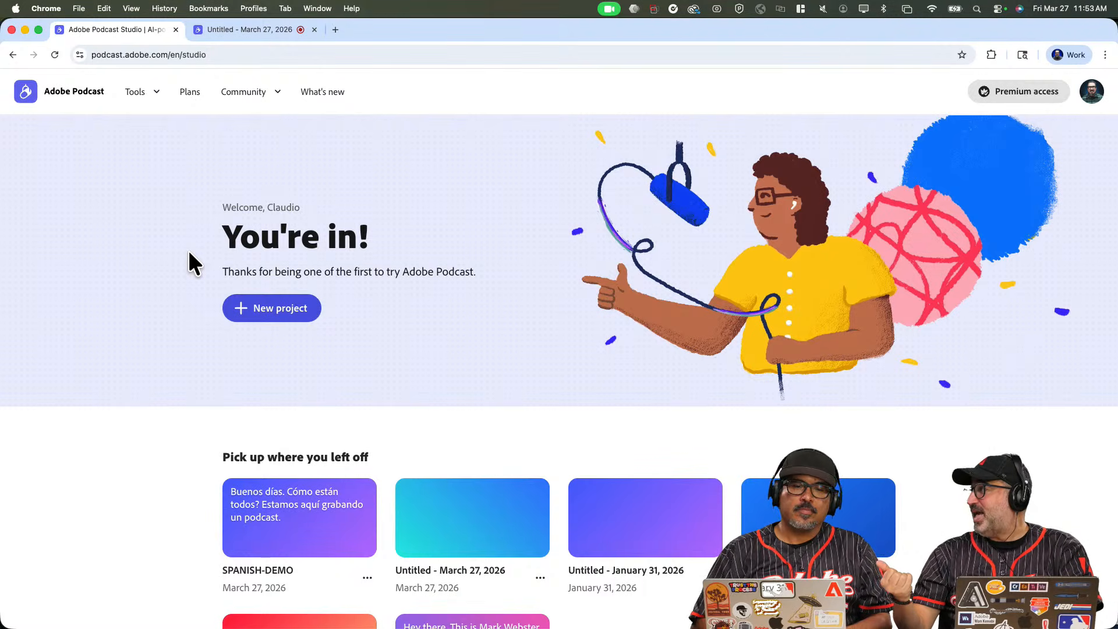
left_click(289, 504)
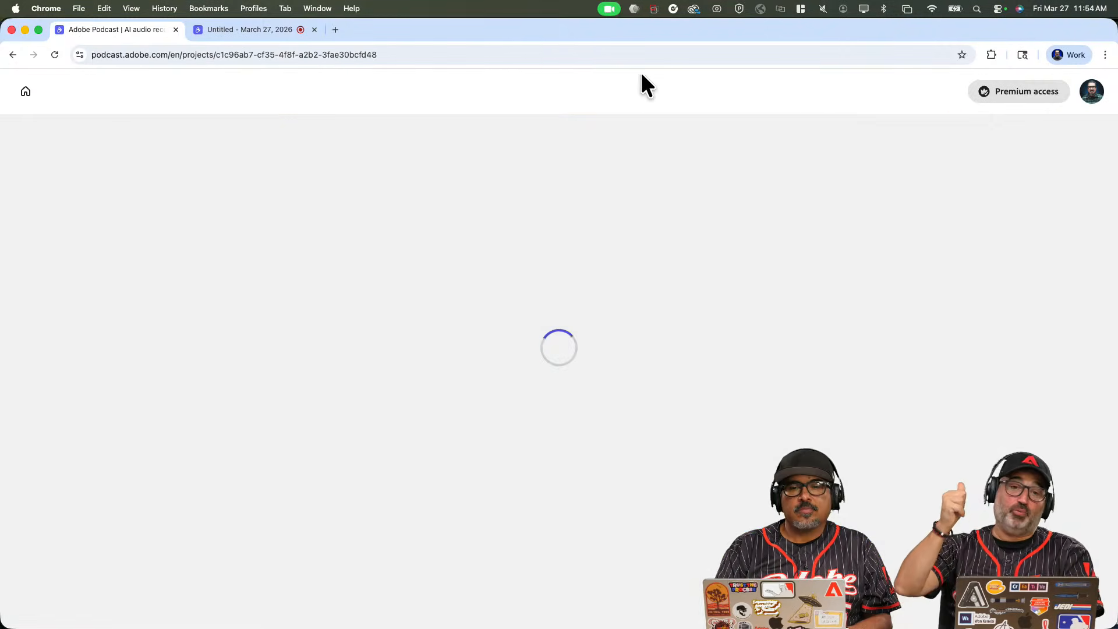
left_click(629, 96)
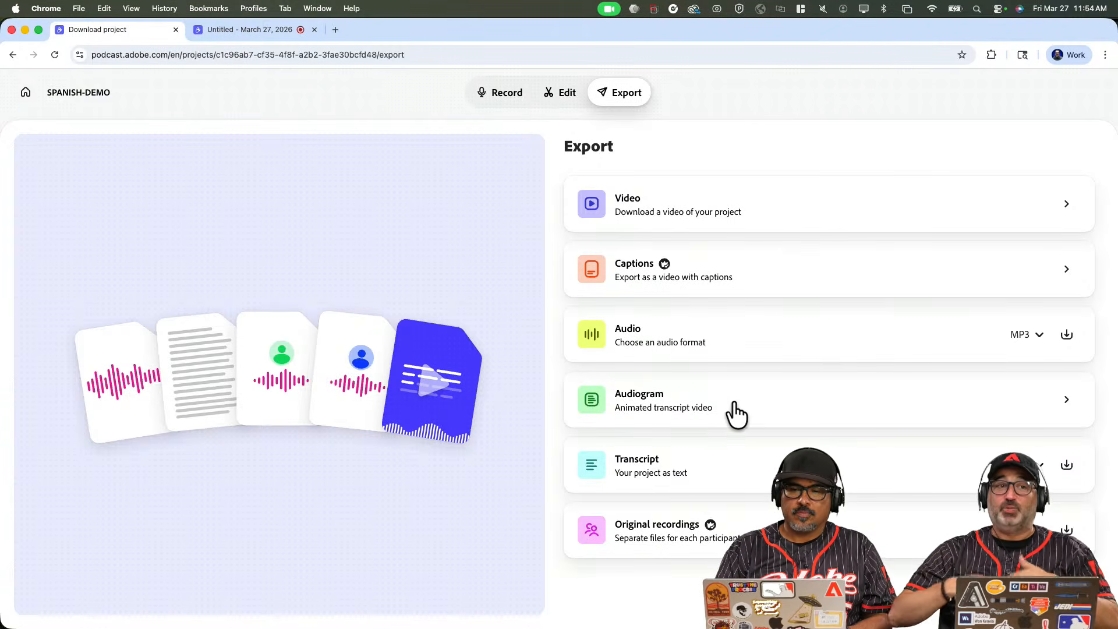
Open the audiogram settings and set its size to Portrait.
left_click(951, 420)
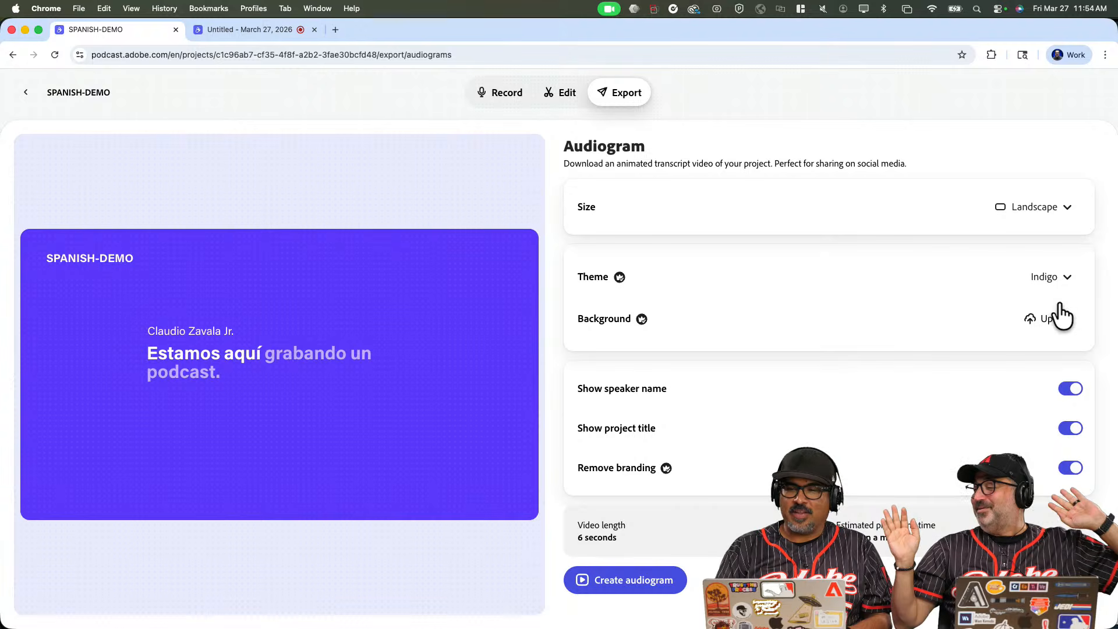
left_click(1030, 209)
left_click(1018, 288)
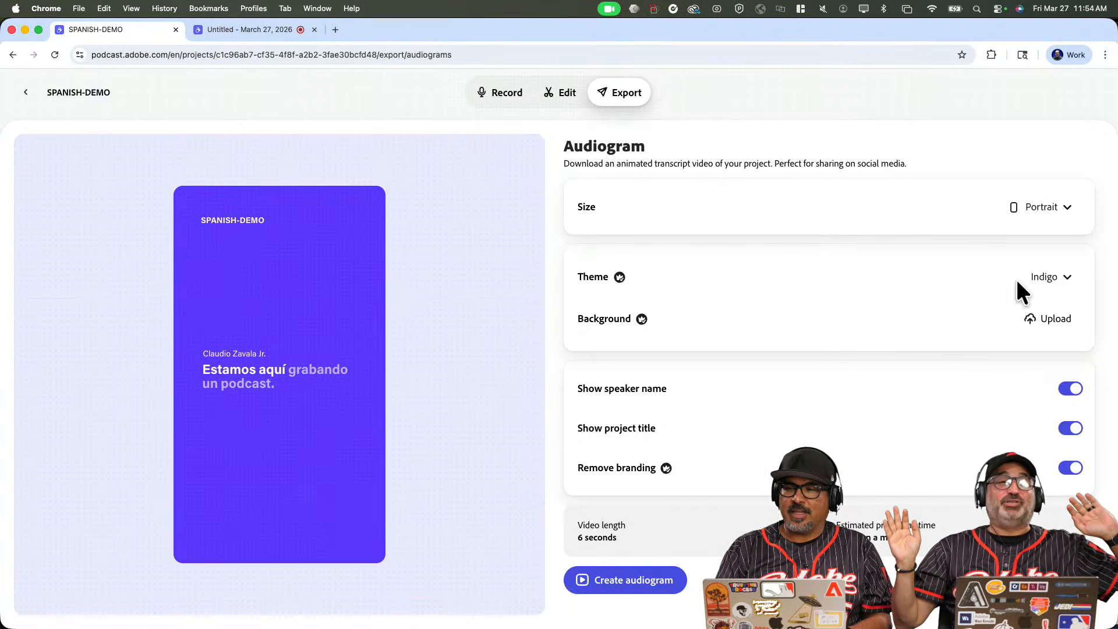
Upload Untitled-2 (1).png from Downloads as the background, then return to the export list.
left_click(1040, 324)
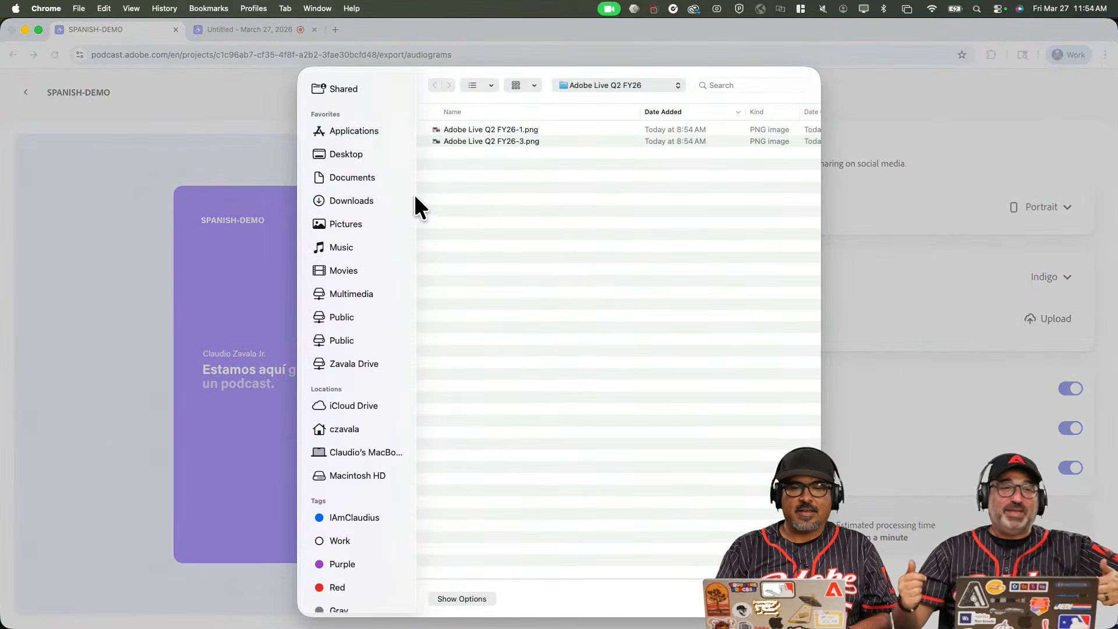
left_click(379, 198)
left_click(467, 138)
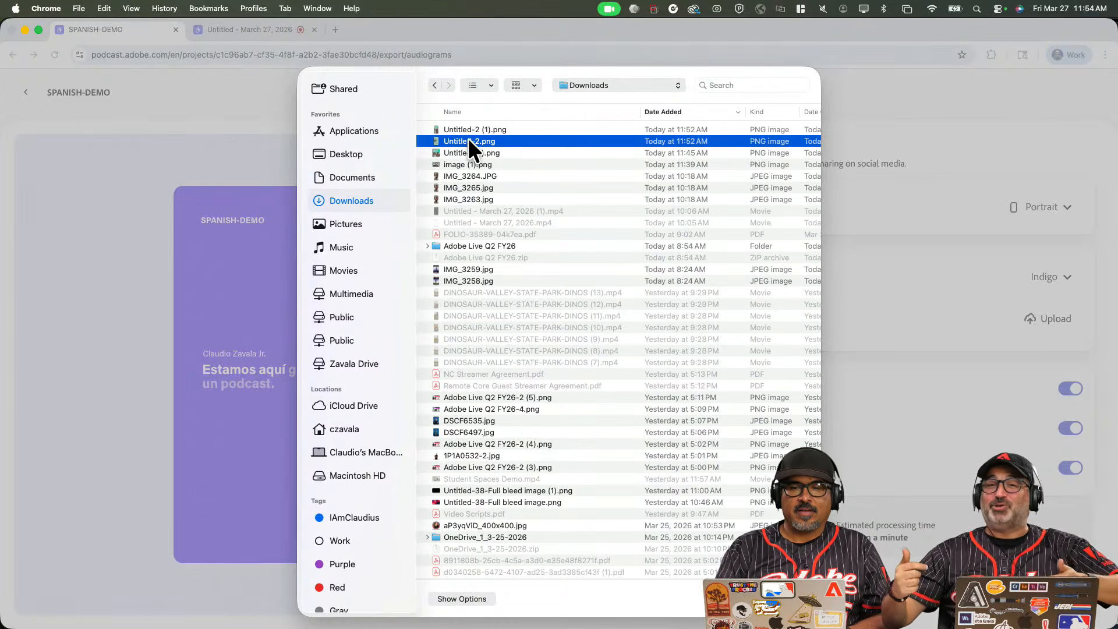
double_click(467, 131)
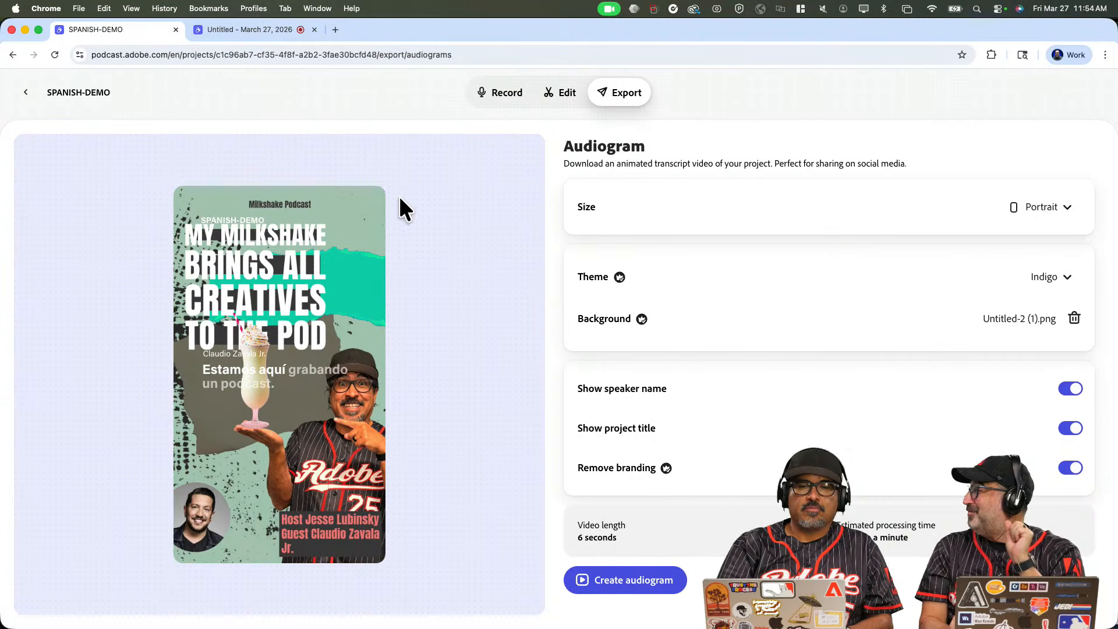
left_click(26, 93)
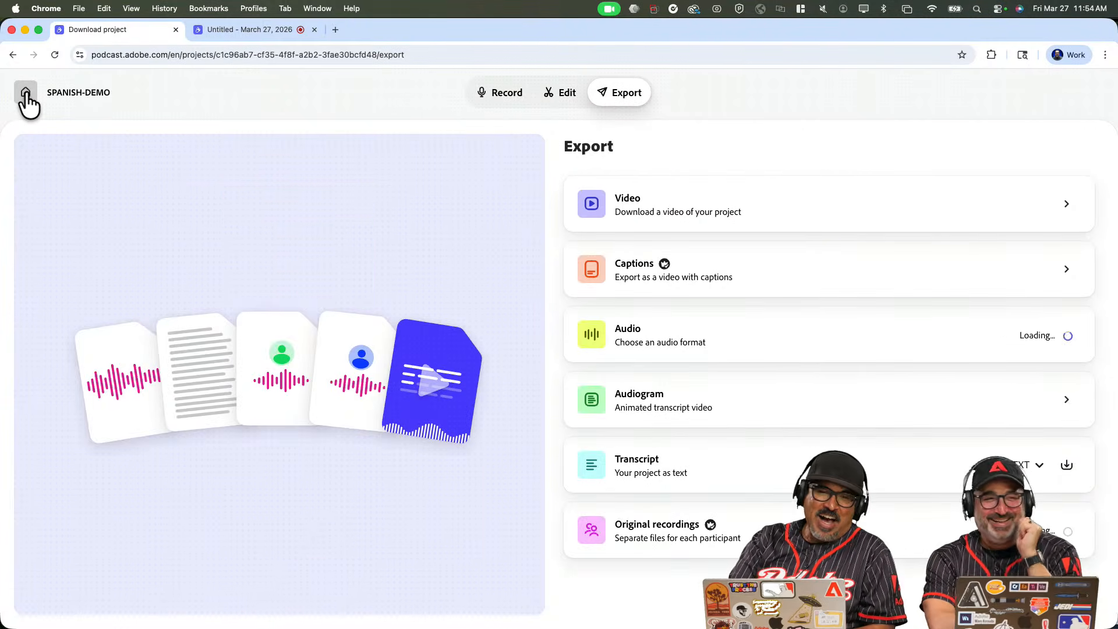